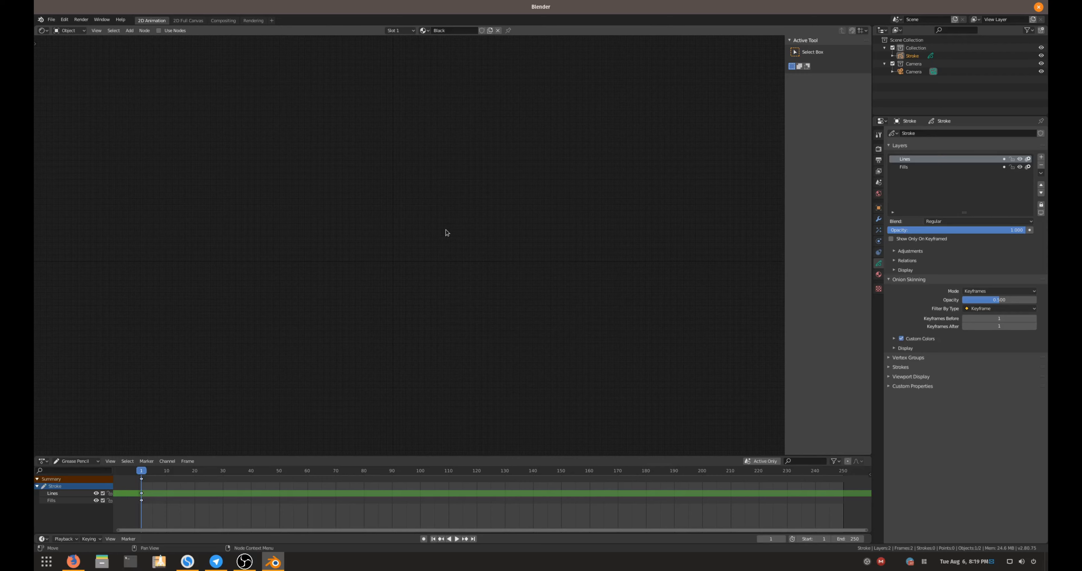
Create a new project from the Video Editing template
{"action": "left_click", "coordinate": [52, 23]}
{"action": "mouse_move", "coordinate": [59, 28]}
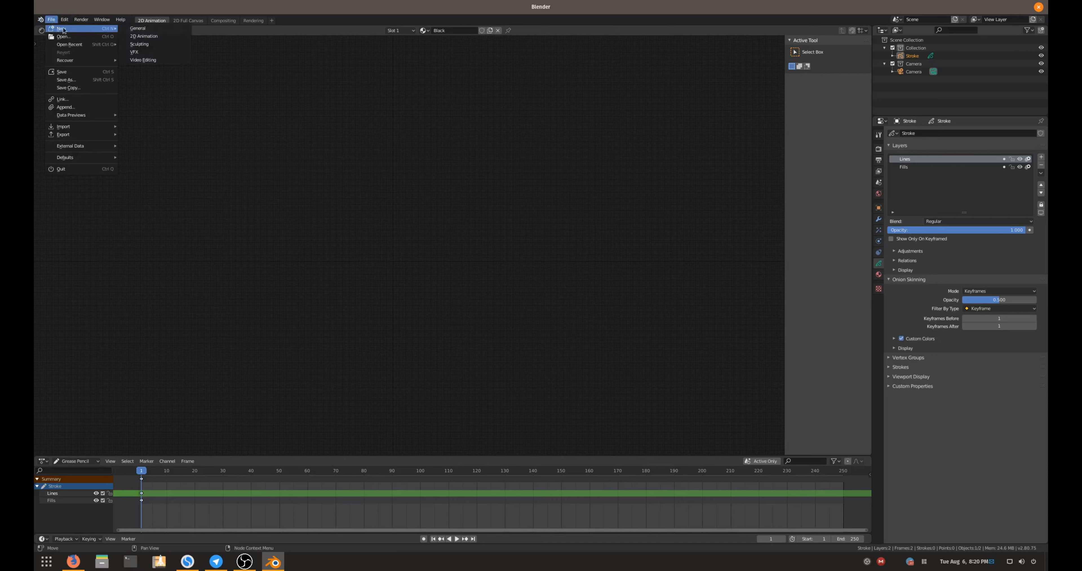
{"action": "left_click", "coordinate": [148, 60]}
{"action": "left_click", "coordinate": [453, 293]}
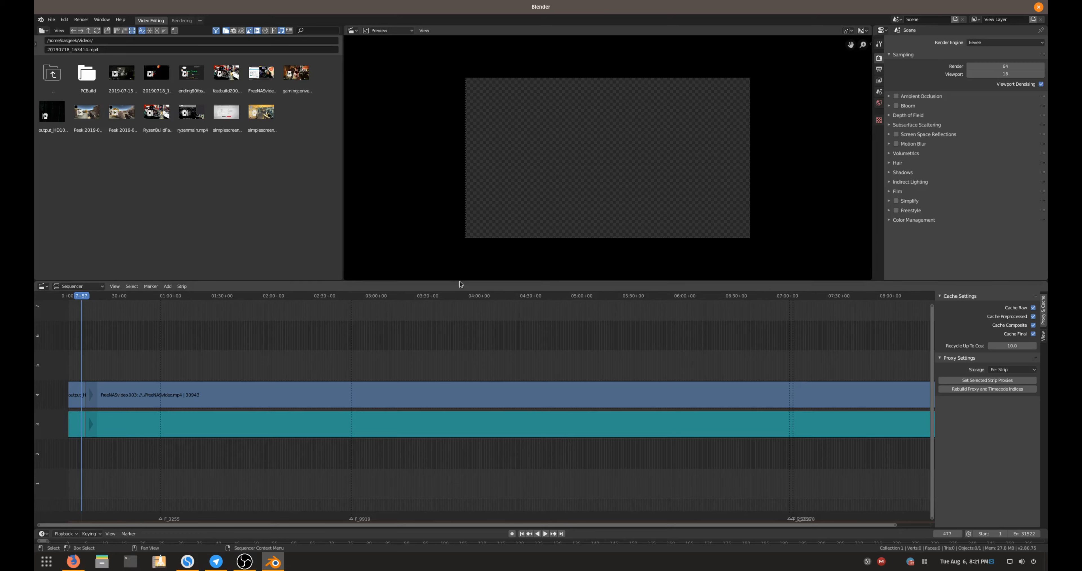
Try resizing the workspace by extending the file browser and preview areas downward and narrowing the file browser
{"action": "mouse_move", "coordinate": [459, 280]}
{"action": "left_mouse_down"}
{"action": "mouse_move", "coordinate": [459, 351]}
{"action": "mouse_move", "coordinate": [459, 297]}
{"action": "left_mouse_up"}
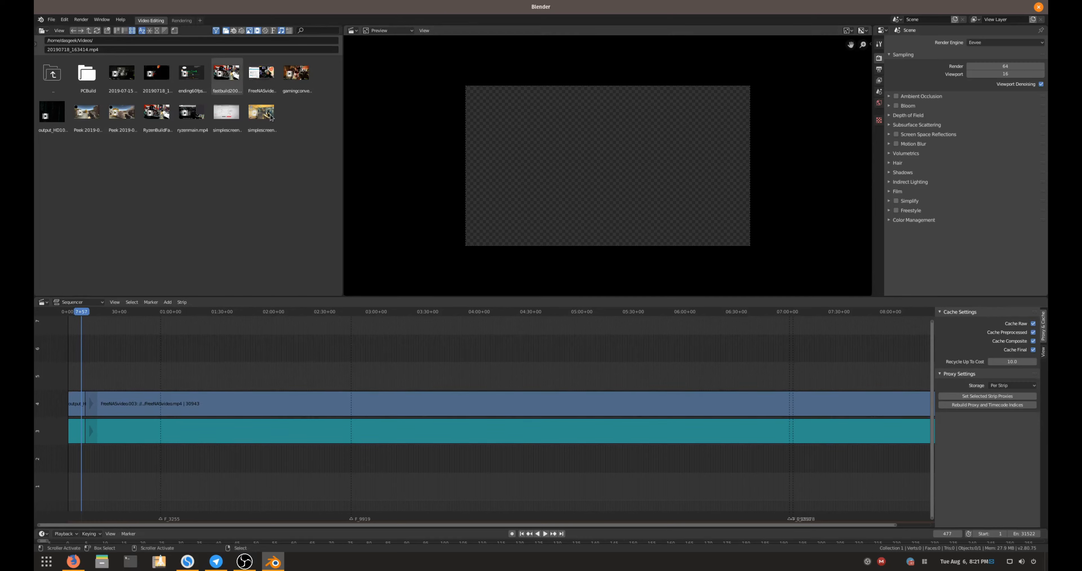
{"action": "left_click_drag", "start_coordinate": [343, 120], "coordinate": [282, 120]}
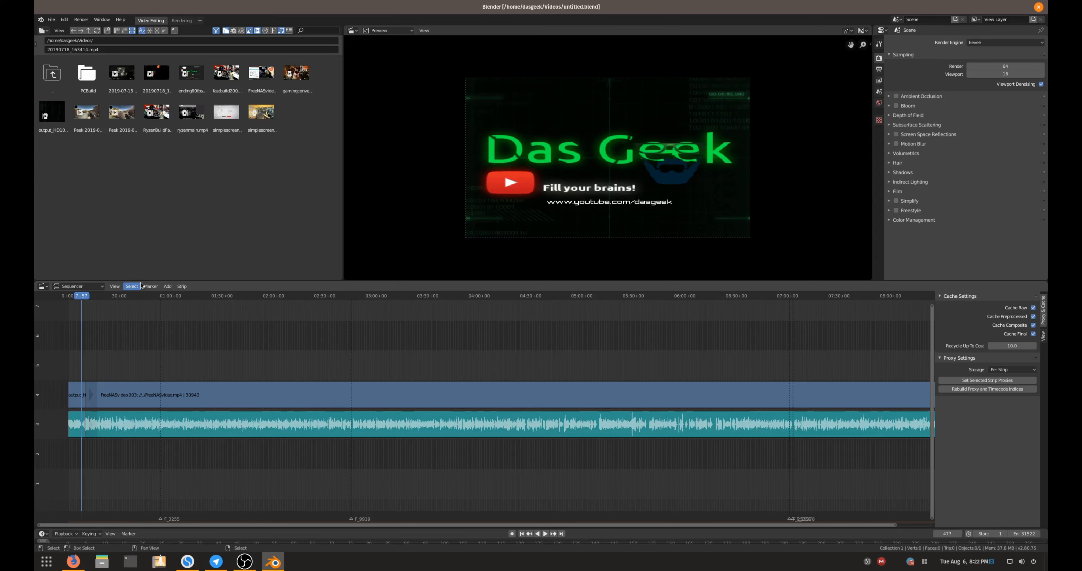
Switch the preview area to the Graph Editor and return it to the Video Sequencer
{"action": "left_click", "coordinate": [43, 31]}
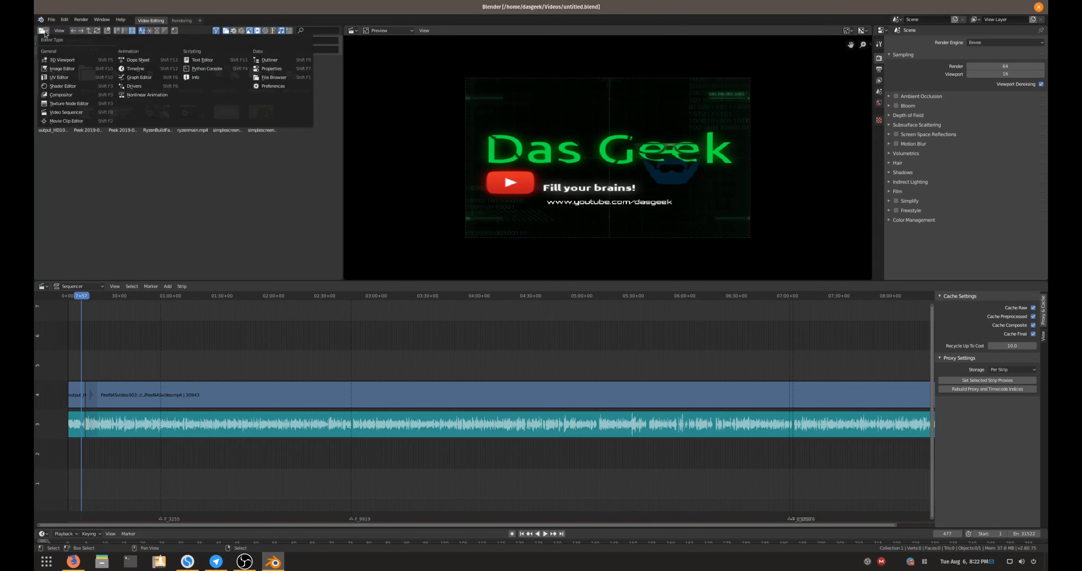
{"action": "left_click", "coordinate": [44, 32]}
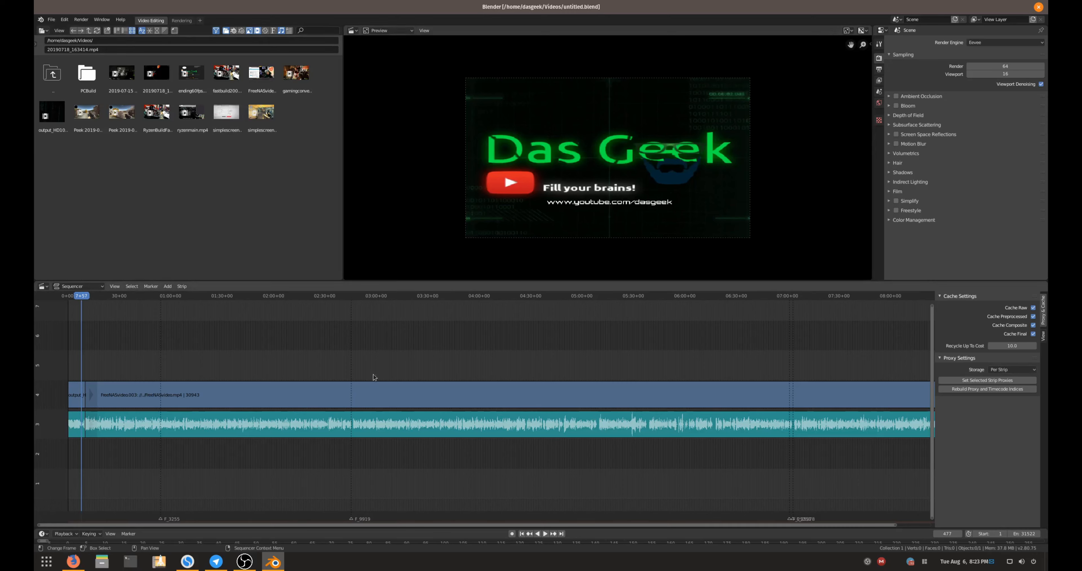
{"action": "left_click", "coordinate": [353, 31]}
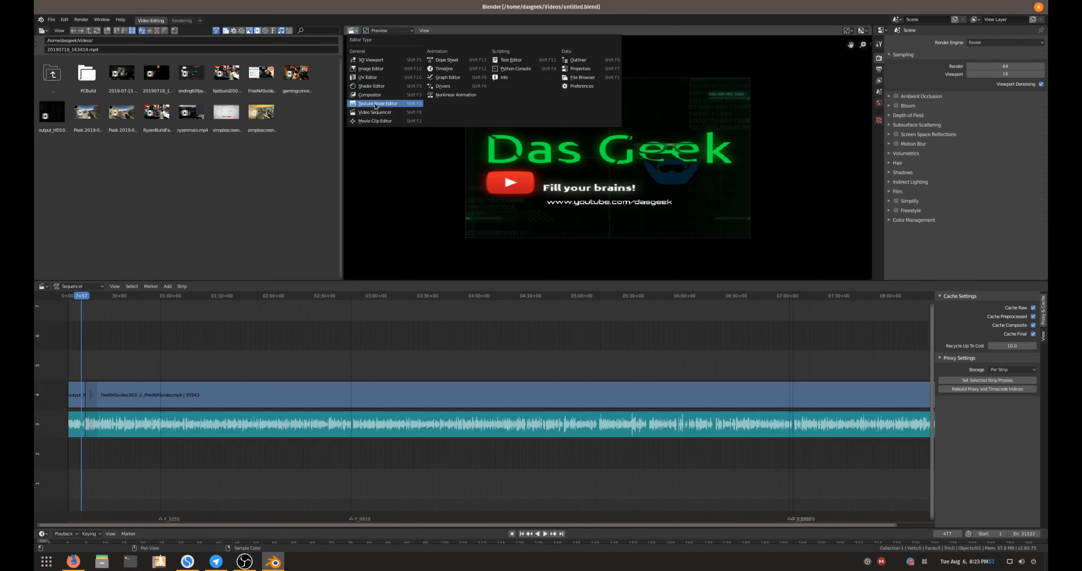
{"action": "left_click", "coordinate": [447, 77]}
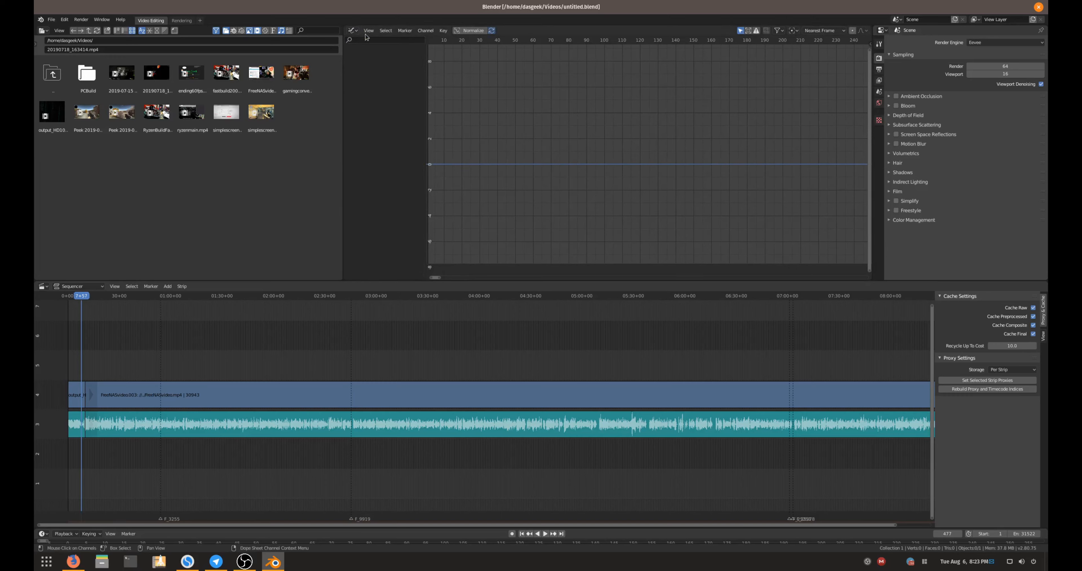
{"action": "left_click", "coordinate": [355, 33]}
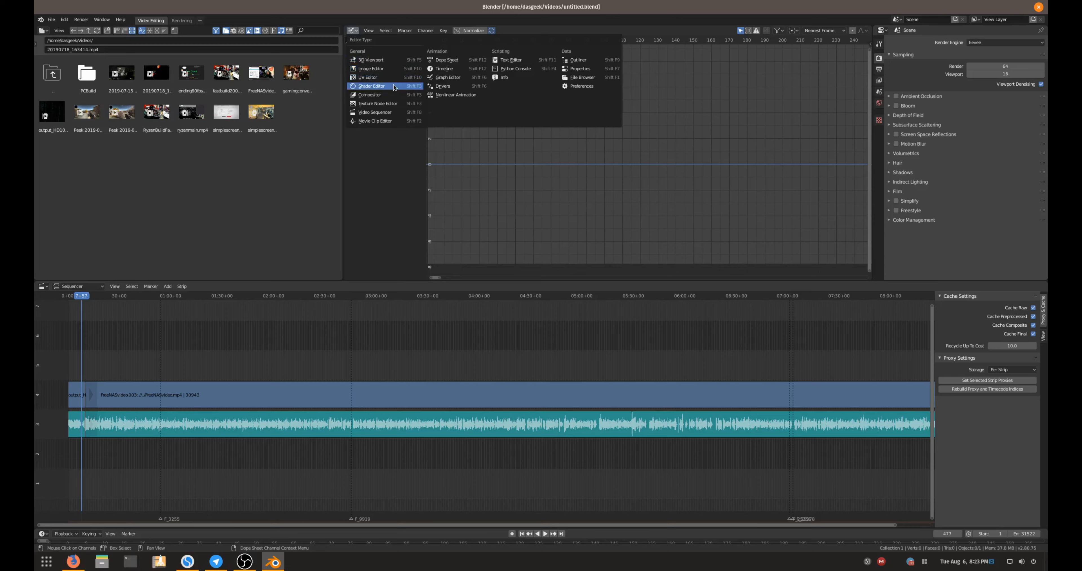
{"action": "left_click", "coordinate": [385, 114]}
Set the preview area's view type to Sequencer/Preview and return it to Preview
{"action": "left_click", "coordinate": [378, 31]}
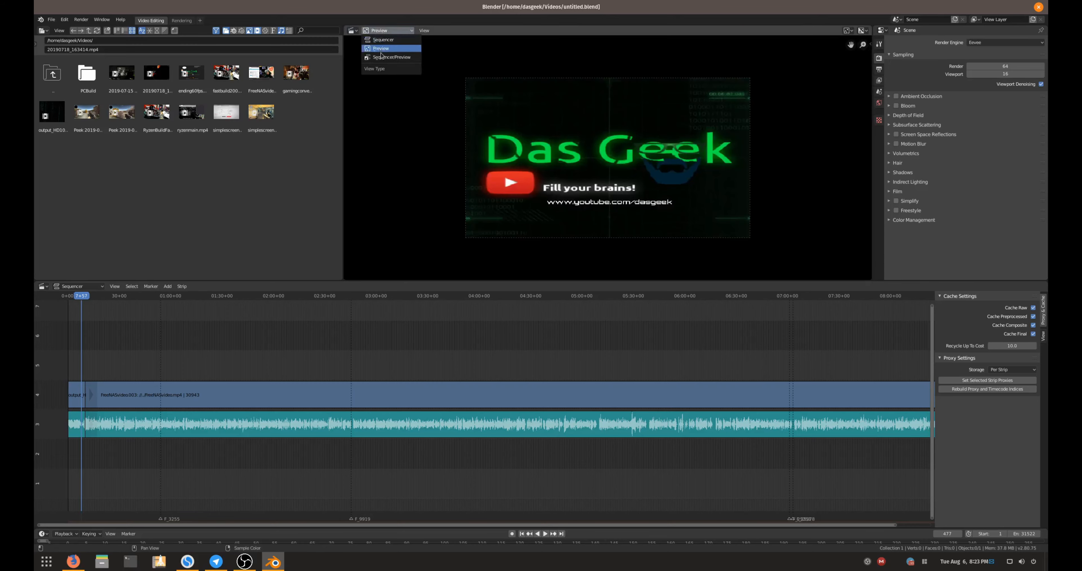
{"action": "left_click", "coordinate": [391, 57]}
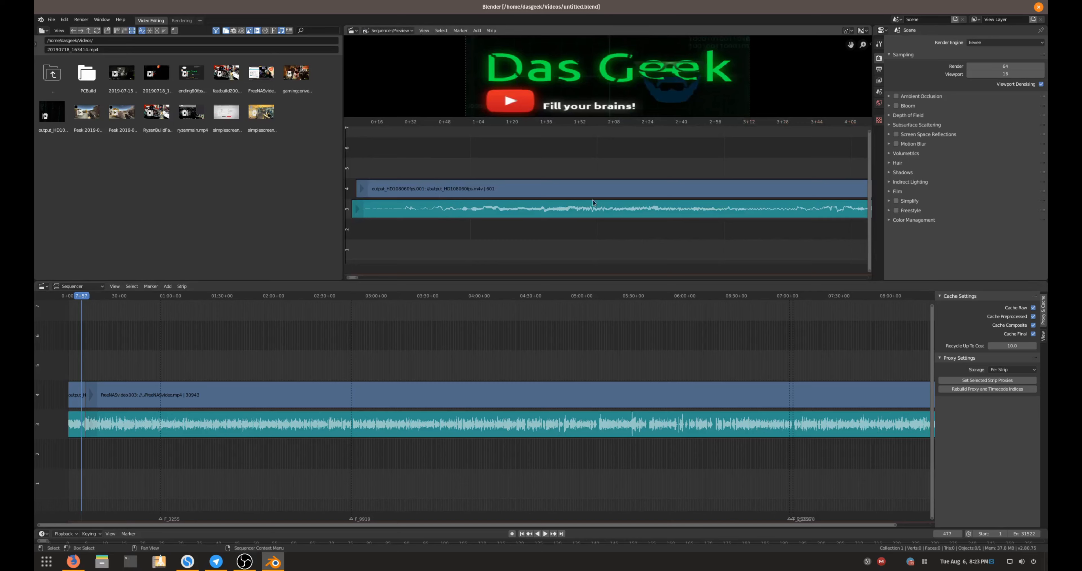
{"action": "left_click", "coordinate": [78, 286]}
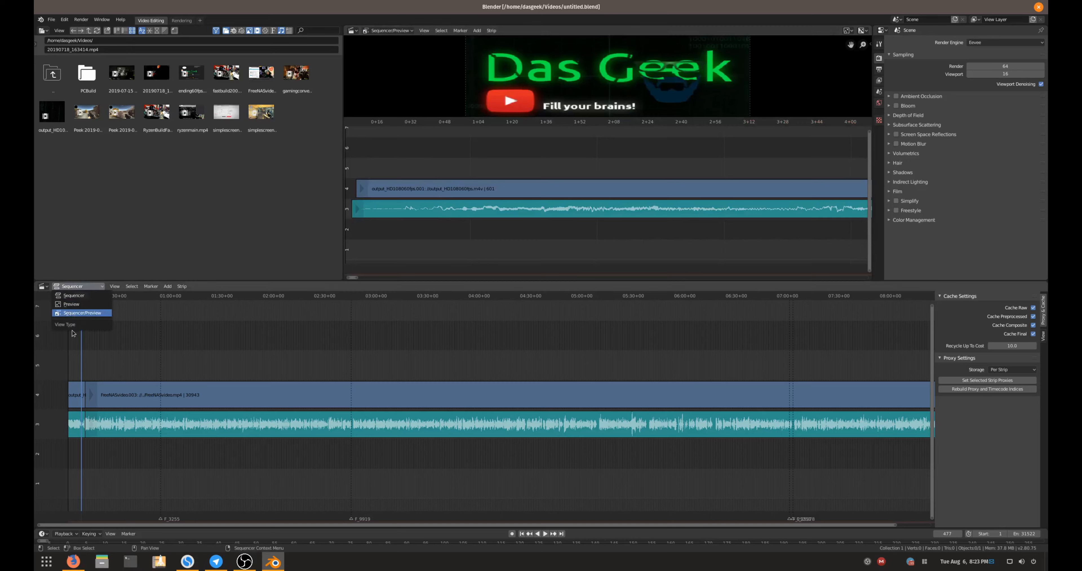
{"action": "left_click", "coordinate": [388, 31]}
{"action": "left_click", "coordinate": [388, 49]}
{"action": "left_click", "coordinate": [354, 31]}
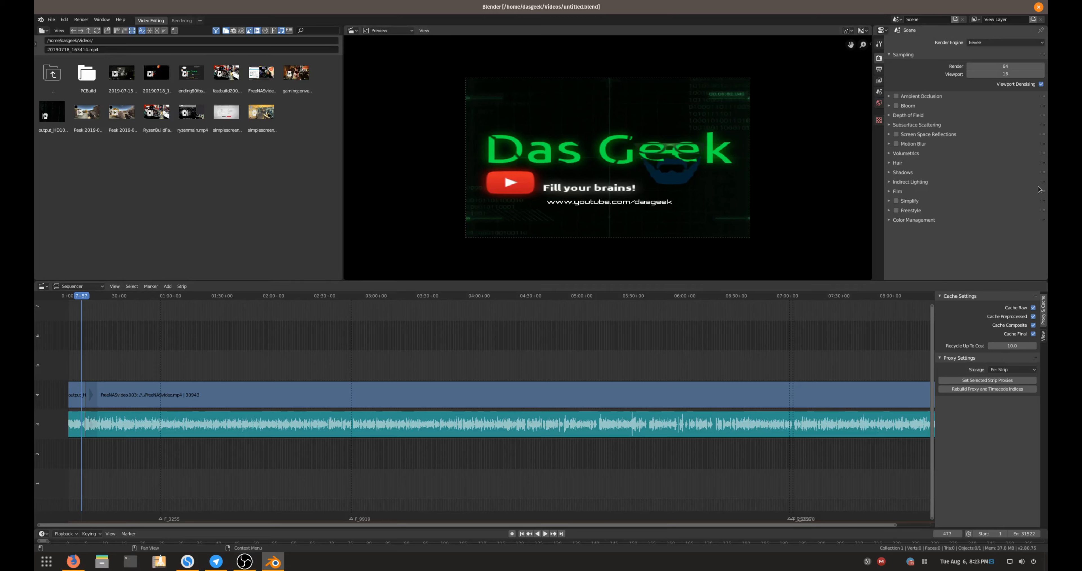
{"action": "left_click", "coordinate": [879, 45]}
{"action": "left_click", "coordinate": [878, 58]}
{"action": "left_click", "coordinate": [883, 32]}
{"action": "left_click", "coordinate": [887, 34]}
{"action": "left_click", "coordinate": [884, 32]}
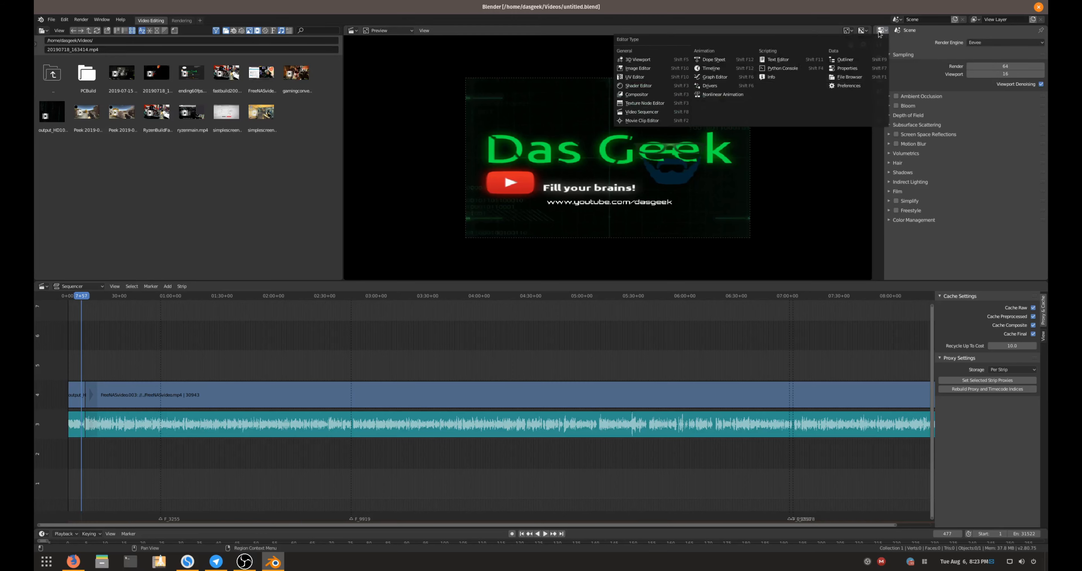
{"action": "left_click", "coordinate": [879, 69]}
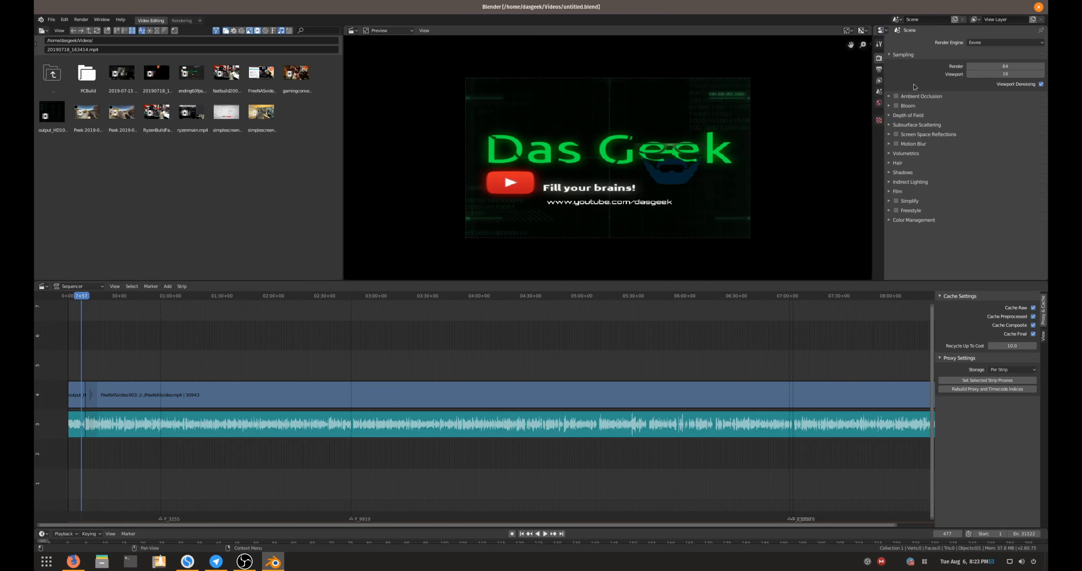
{"action": "left_click", "coordinate": [351, 31]}
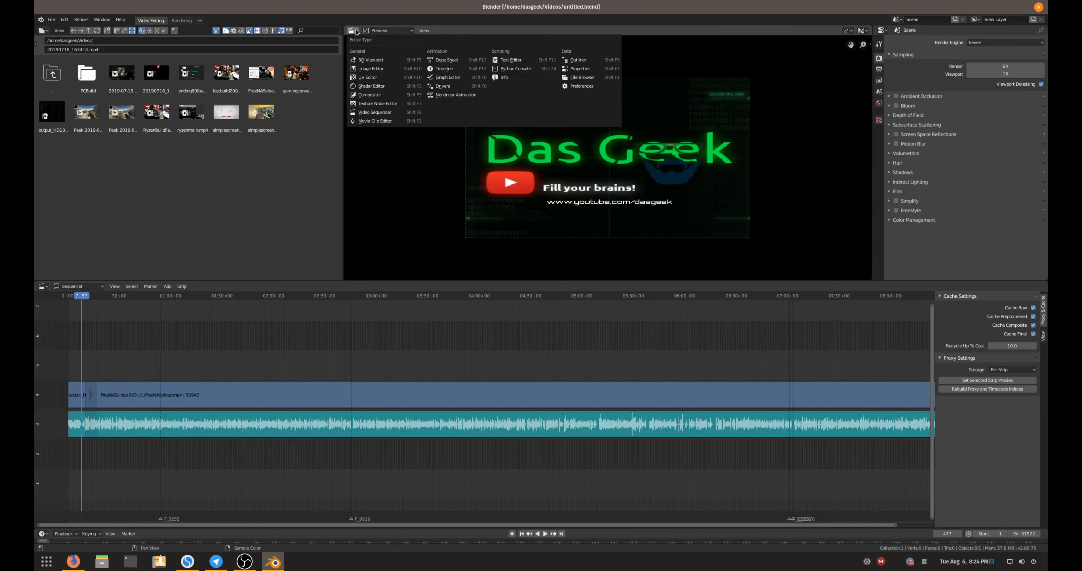
{"action": "left_click", "coordinate": [356, 32]}
{"action": "left_click", "coordinate": [352, 31]}
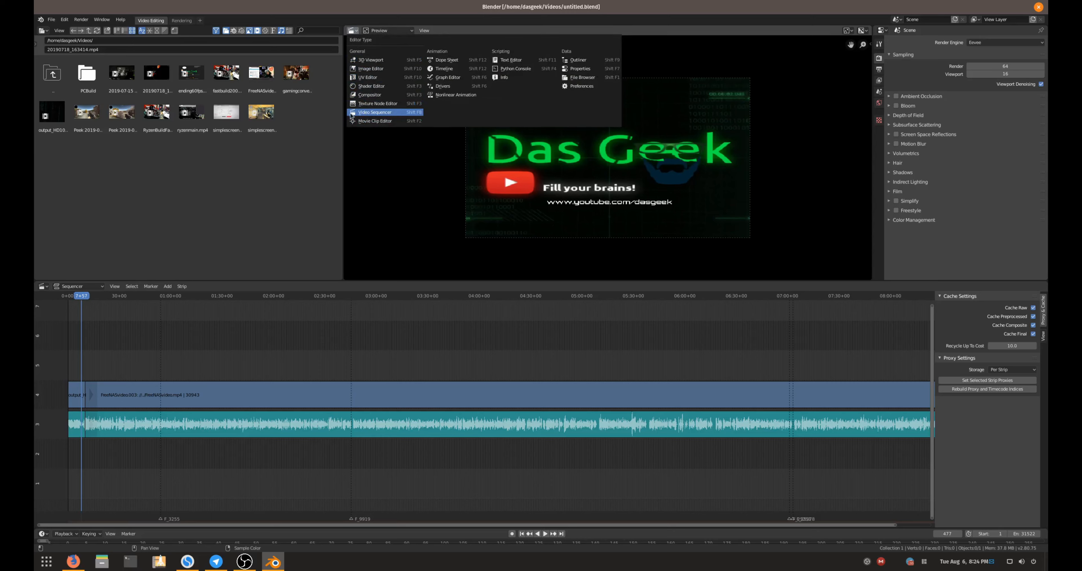
{"action": "left_click", "coordinate": [355, 31]}
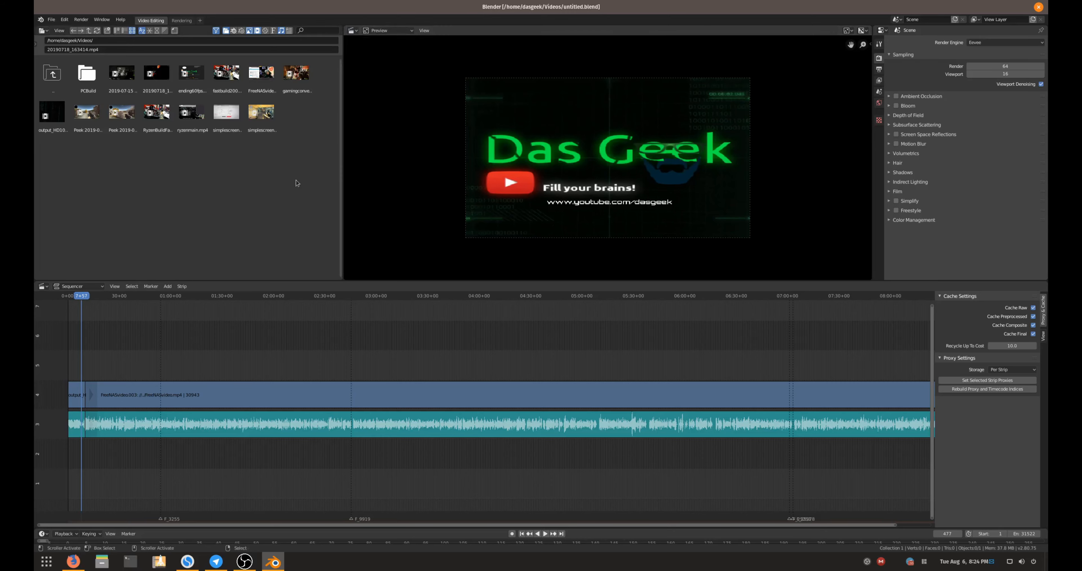
{"action": "left_click", "coordinate": [43, 534]}
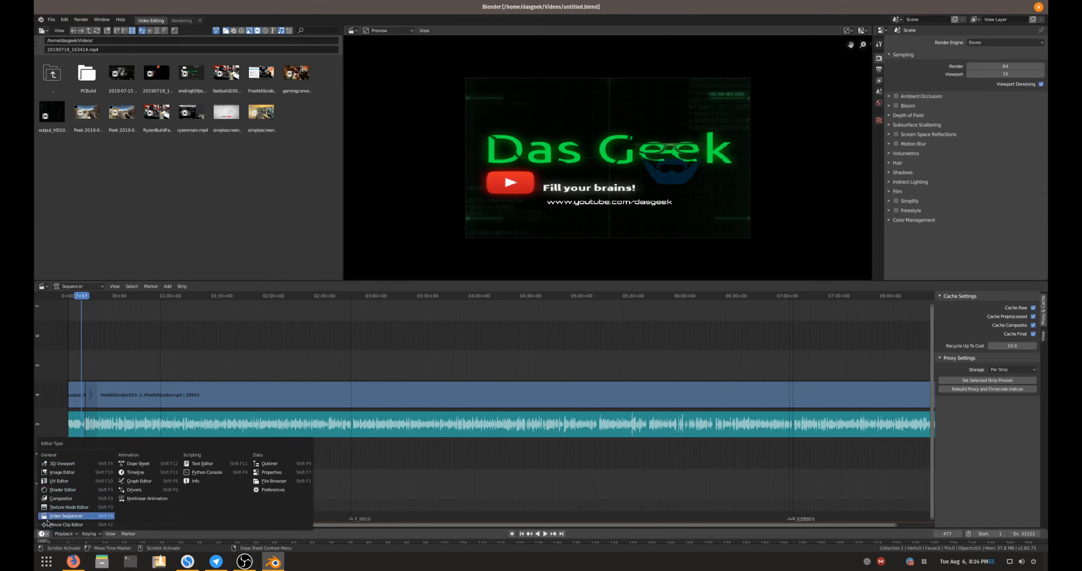
{"action": "left_click", "coordinate": [45, 533]}
{"action": "left_click", "coordinate": [45, 535]}
{"action": "left_click", "coordinate": [135, 473]}
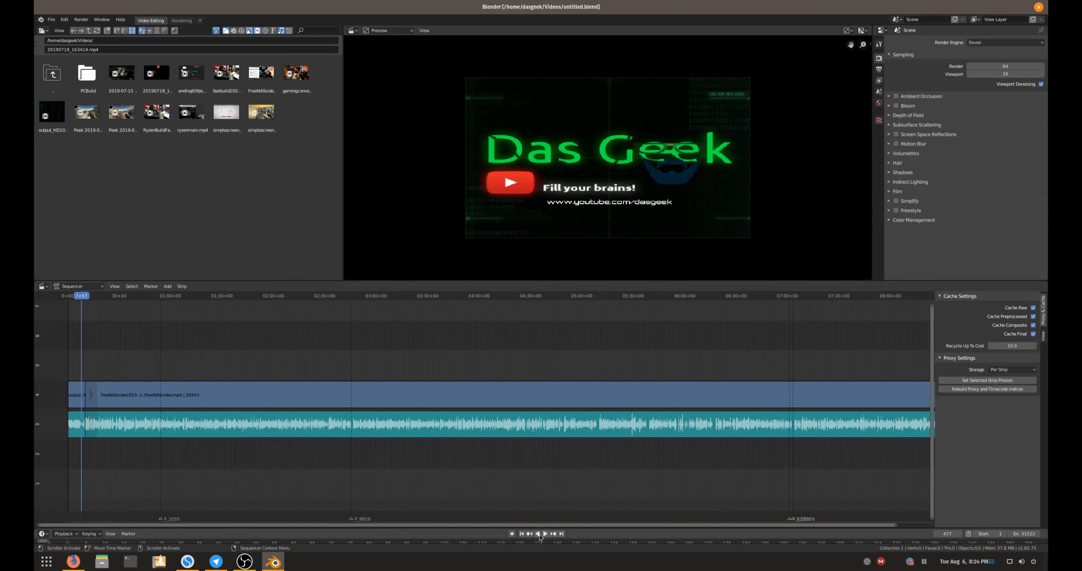
Reduce the timeline strip's height slightly and widen the file browser area
{"action": "mouse_move", "coordinate": [521, 528]}
{"action": "left_mouse_down"}
{"action": "mouse_move", "coordinate": [516, 385]}
{"action": "mouse_move", "coordinate": [510, 531]}
{"action": "left_mouse_up"}
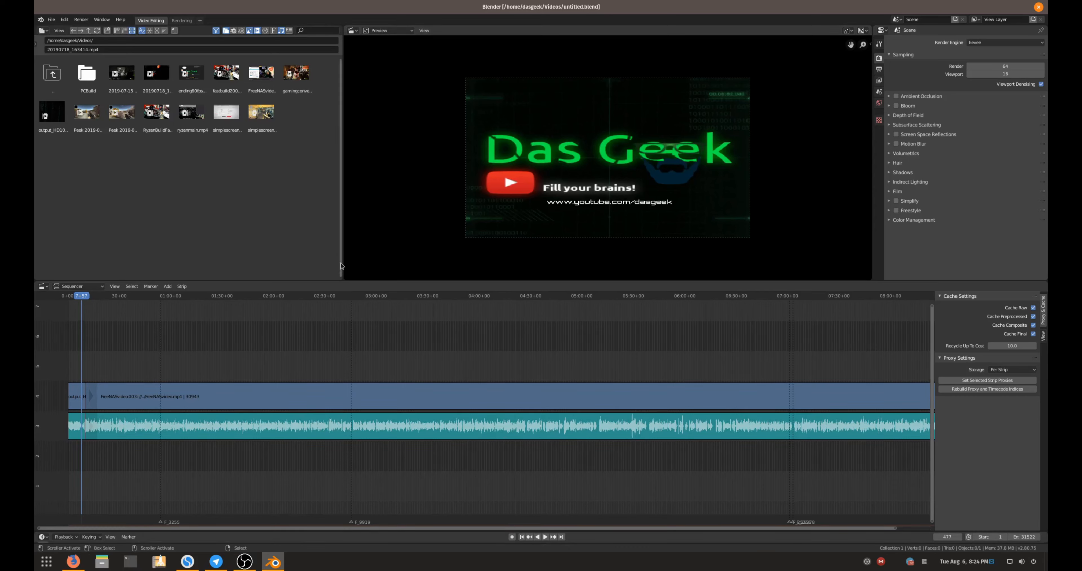
{"action": "left_click_drag", "start_coordinate": [341, 265], "coordinate": [388, 256]}
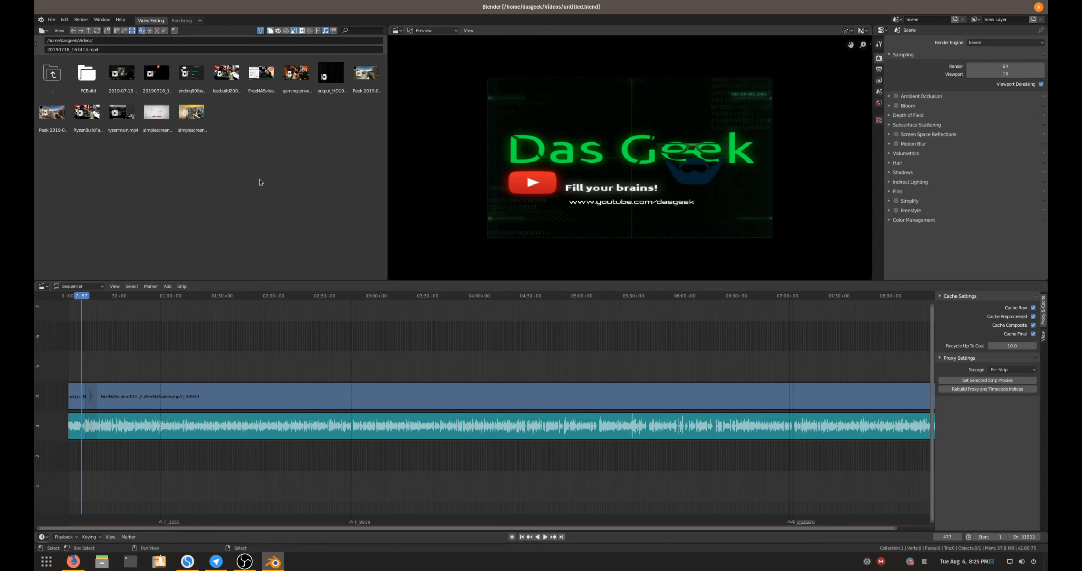
Open the System preferences, switch the Cycles render devices to CUDA and set them back to OpenCL
{"action": "left_click", "coordinate": [63, 19]}
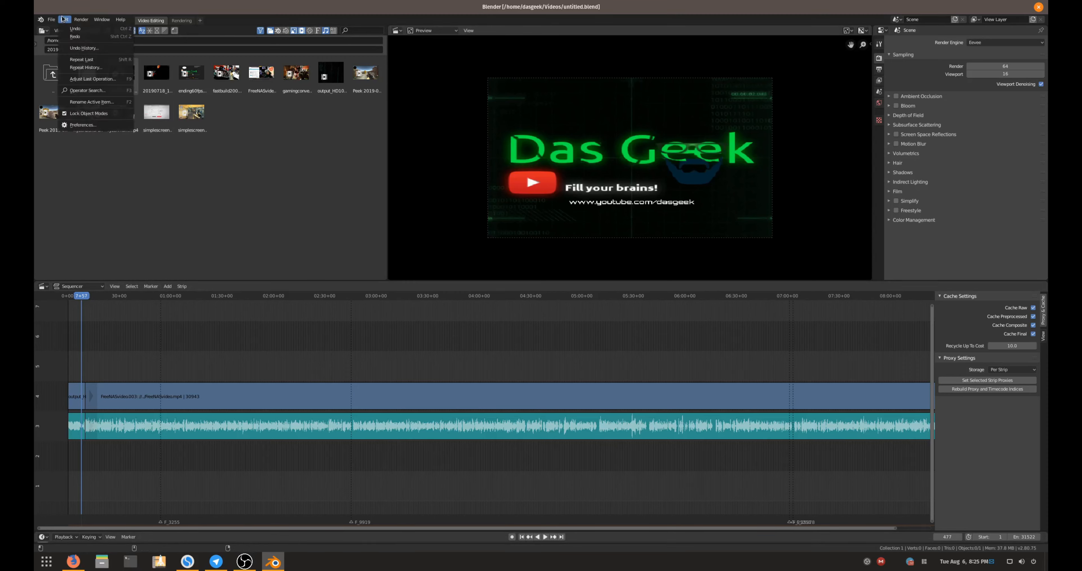
{"action": "left_click", "coordinate": [88, 125]}
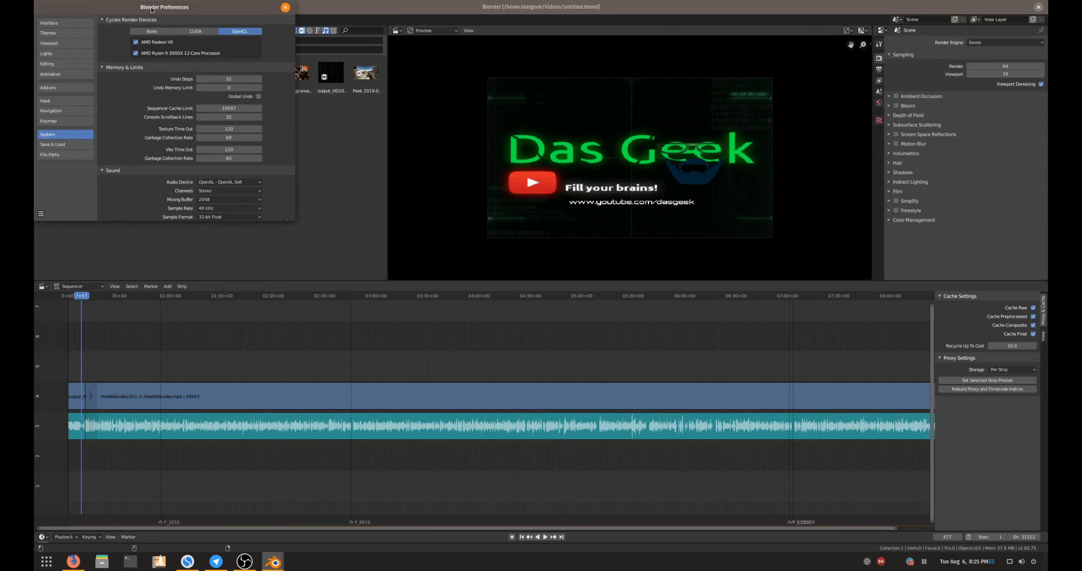
{"action": "left_click_drag", "start_coordinate": [151, 8], "coordinate": [375, 77]}
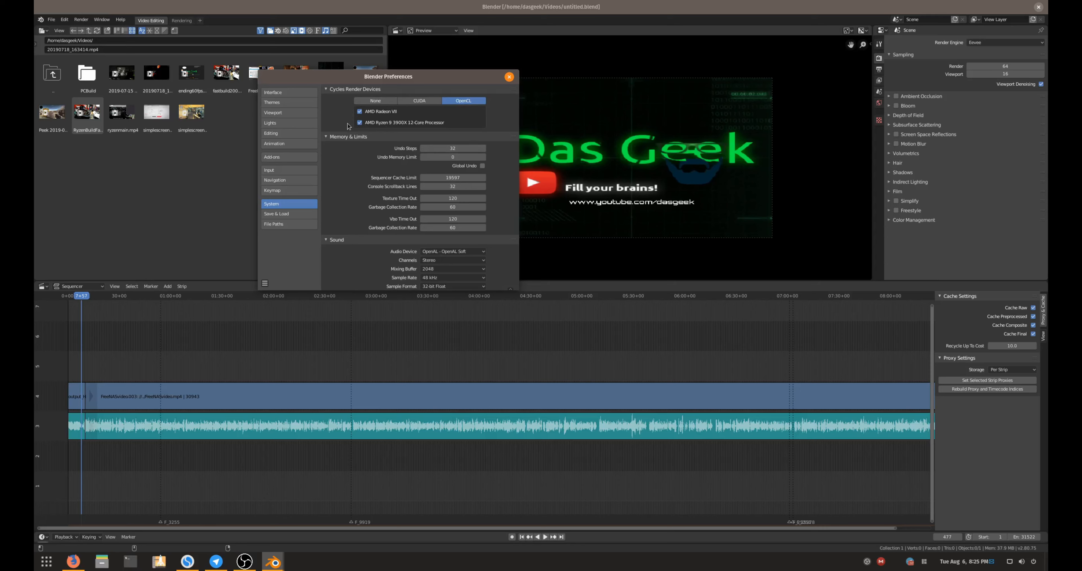
{"action": "left_click", "coordinate": [416, 101]}
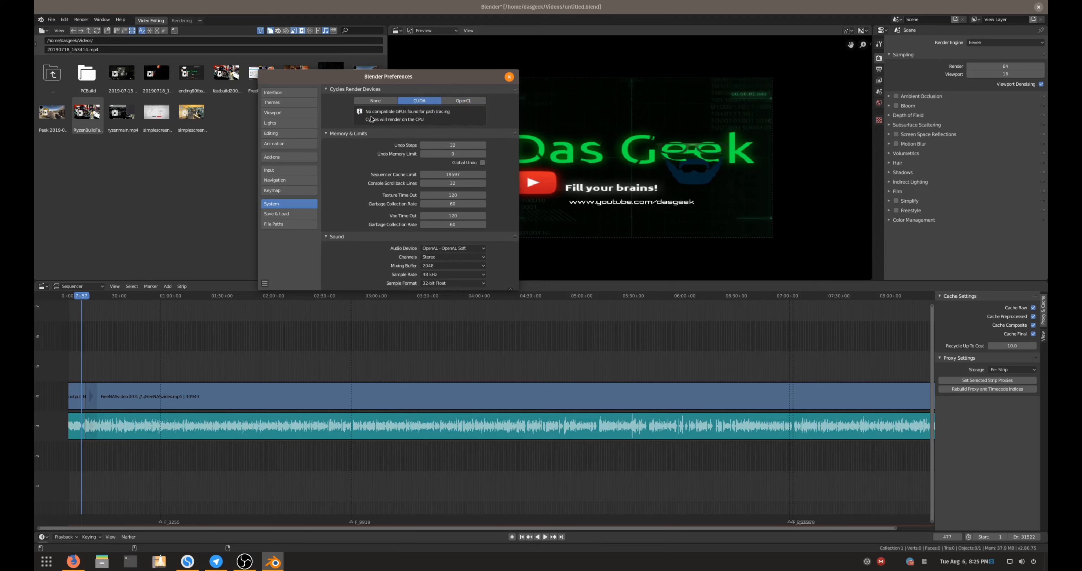
{"action": "left_click", "coordinate": [453, 98]}
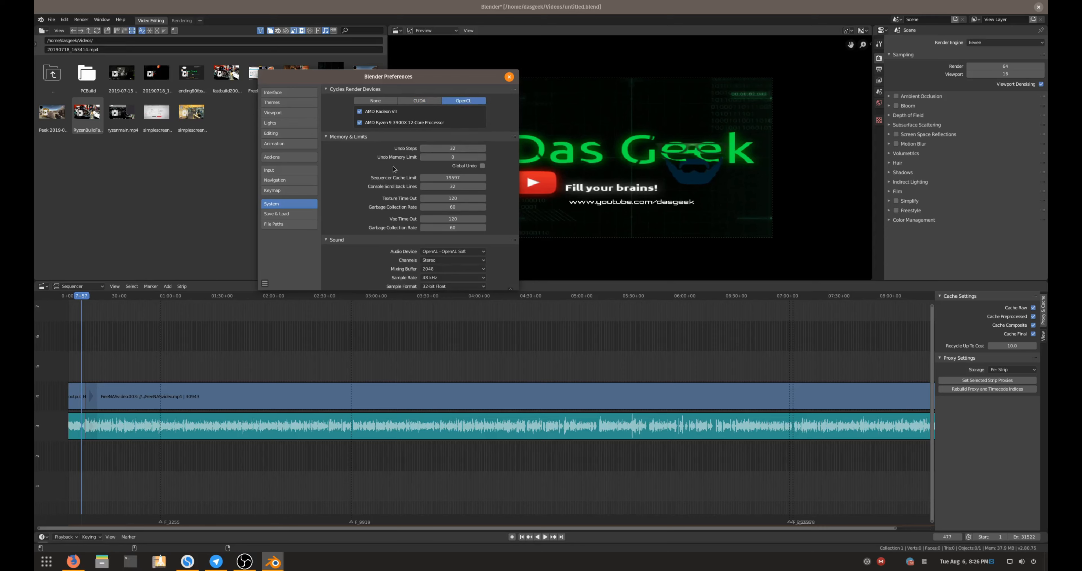
{"action": "scroll", "coordinate": [363, 171], "scroll_direction": "down", "scroll_amount": 1}
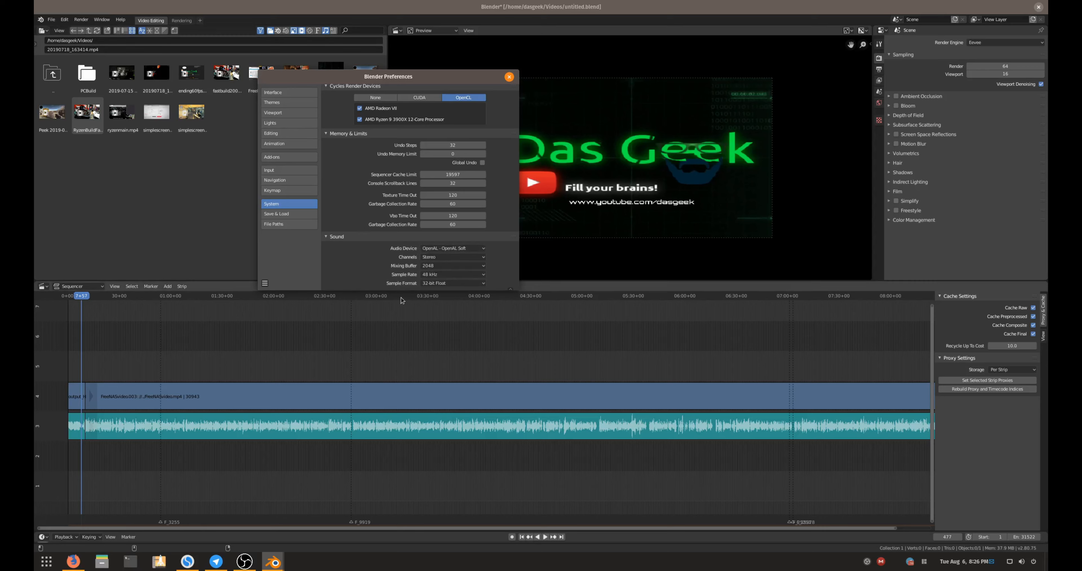
Look through the Save & Load, File Paths, Keymap, Navigation, Input and Add-ons preferences
{"action": "left_click", "coordinate": [287, 214]}
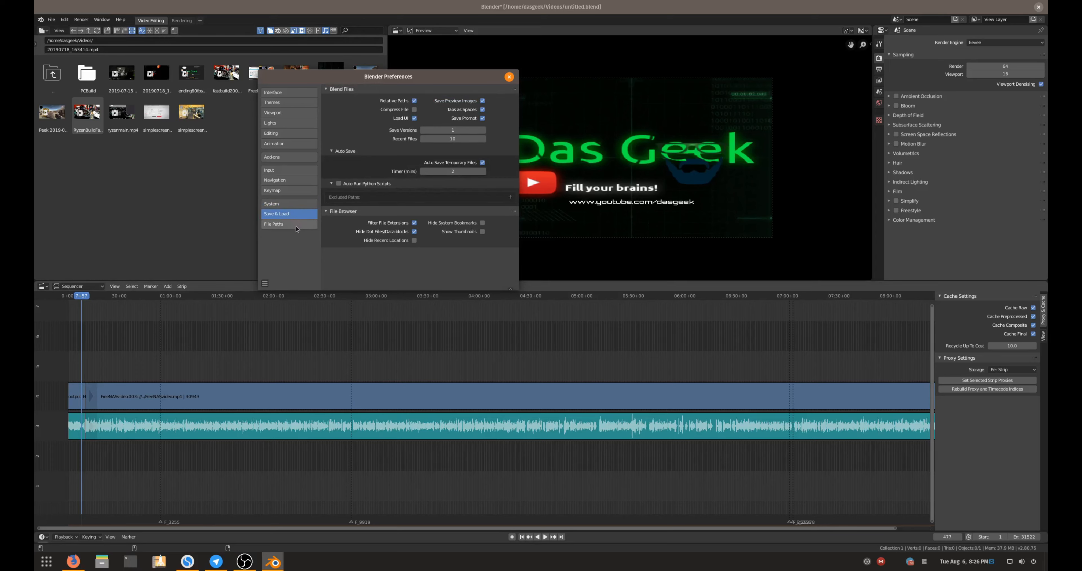
{"action": "left_click", "coordinate": [293, 224]}
{"action": "left_click", "coordinate": [282, 191]}
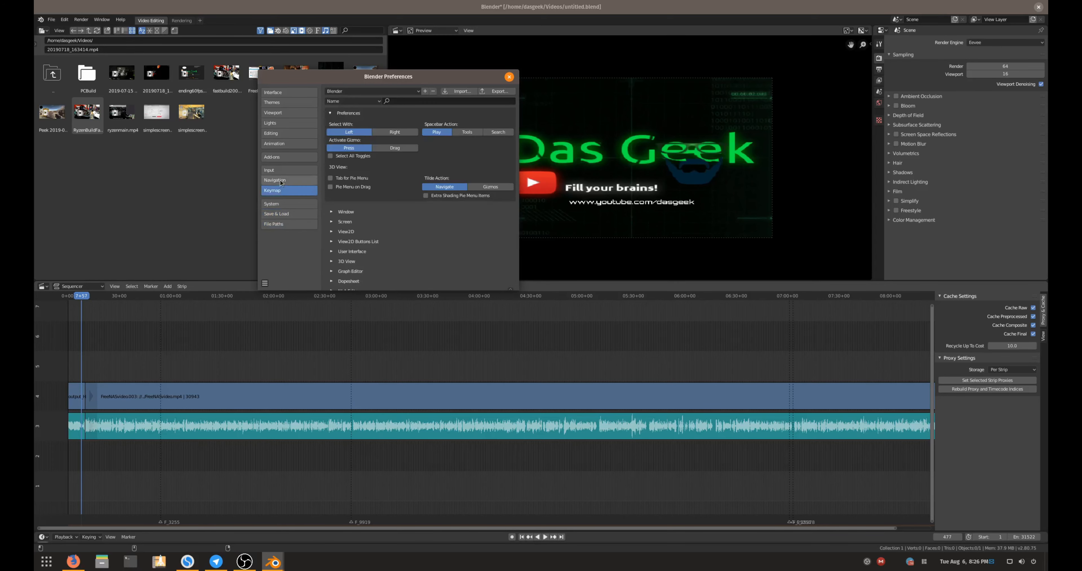
{"action": "left_click", "coordinate": [282, 181]}
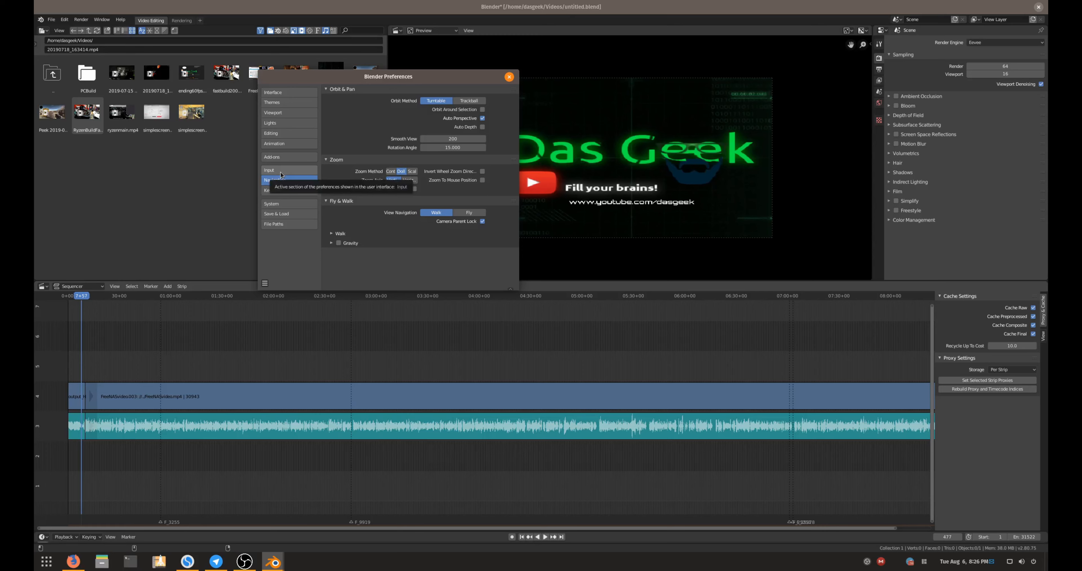
{"action": "left_click", "coordinate": [280, 171]}
{"action": "left_click", "coordinate": [284, 157]}
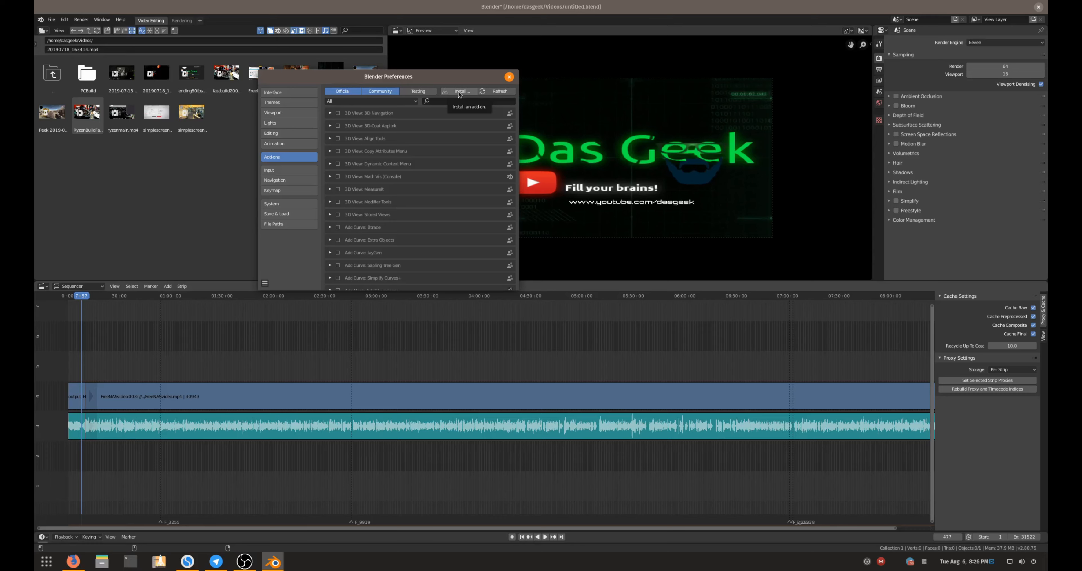
Expand the Sequencer group in the Keymap preferences to view its shortcut categories
{"action": "left_click", "coordinate": [293, 191]}
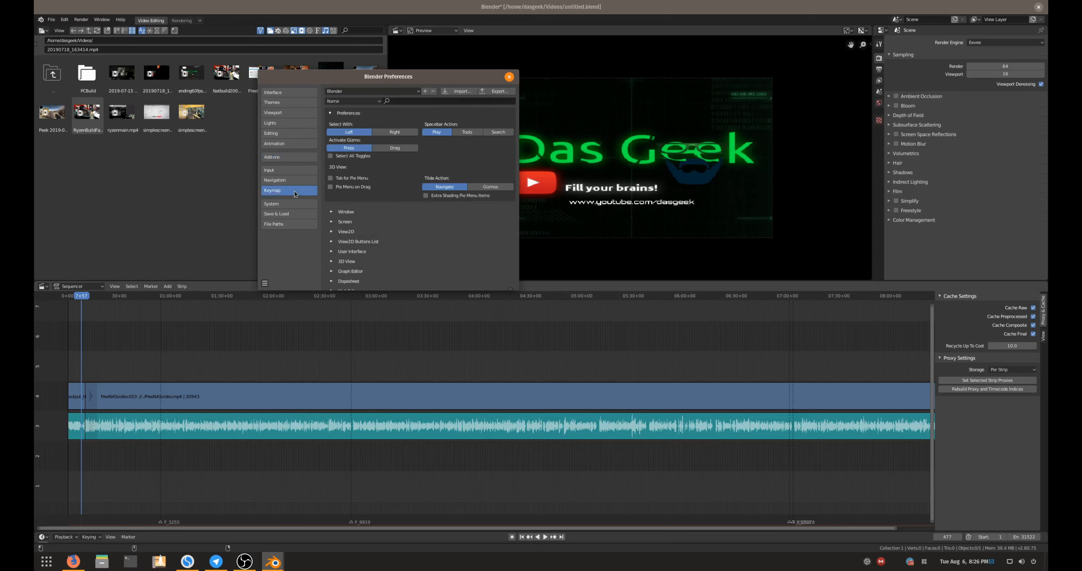
{"action": "scroll", "coordinate": [397, 242], "scroll_direction": "down", "scroll_amount": 6}
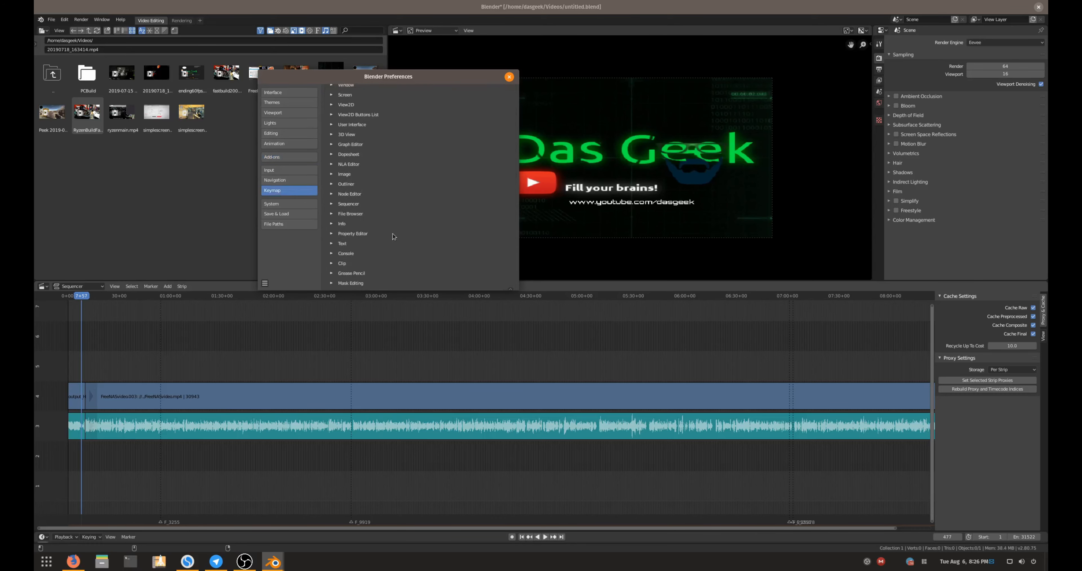
{"action": "left_click", "coordinate": [331, 204]}
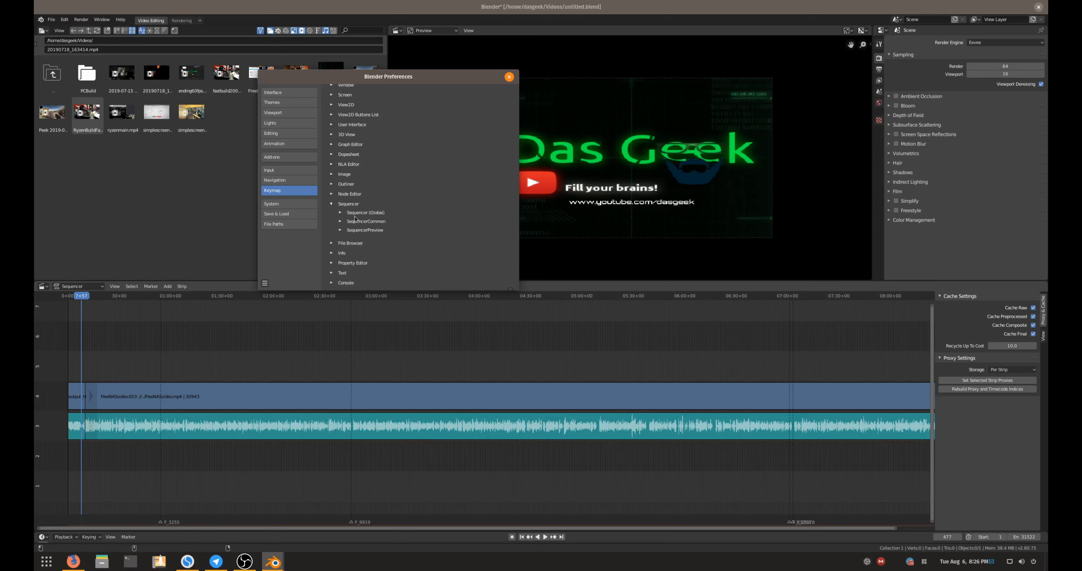
Expand the Sequencer (Global) shortcuts in the Keymap preferences and read through the whole list of strip commands
{"action": "left_click", "coordinate": [340, 214]}
{"action": "scroll", "coordinate": [381, 218], "scroll_direction": "down", "scroll_amount": 3}
{"action": "scroll", "coordinate": [381, 218], "scroll_direction": "down", "scroll_amount": 2}
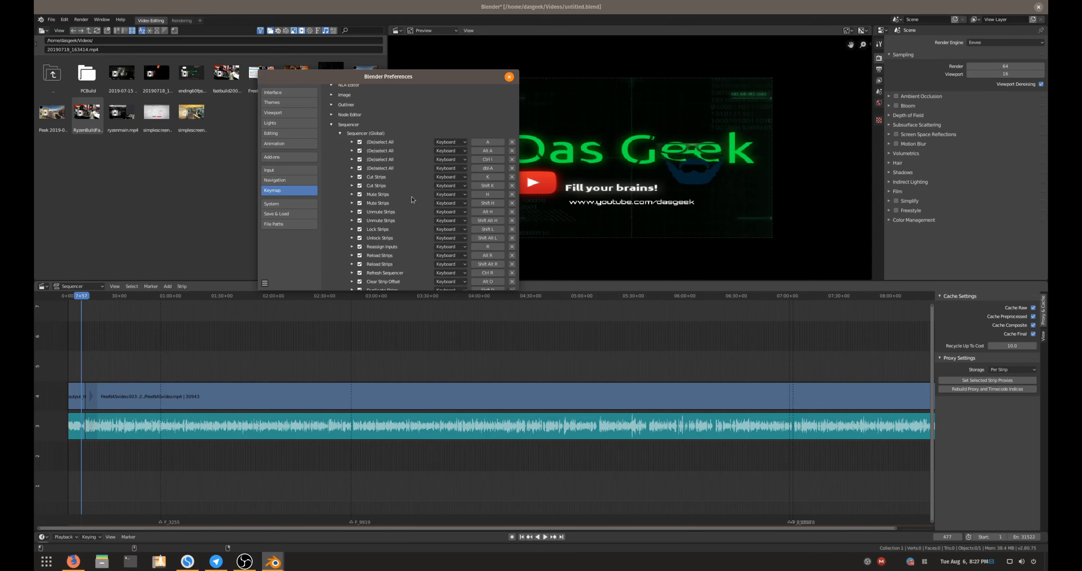
{"action": "scroll", "coordinate": [416, 192], "scroll_direction": "down", "scroll_amount": 1}
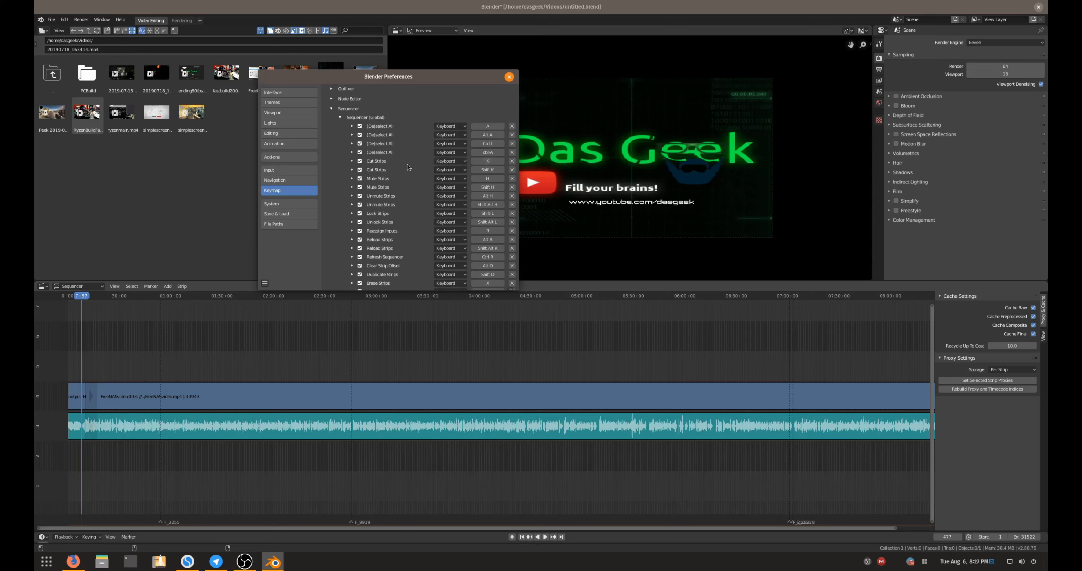
{"action": "scroll", "coordinate": [410, 172], "scroll_direction": "down", "scroll_amount": 2}
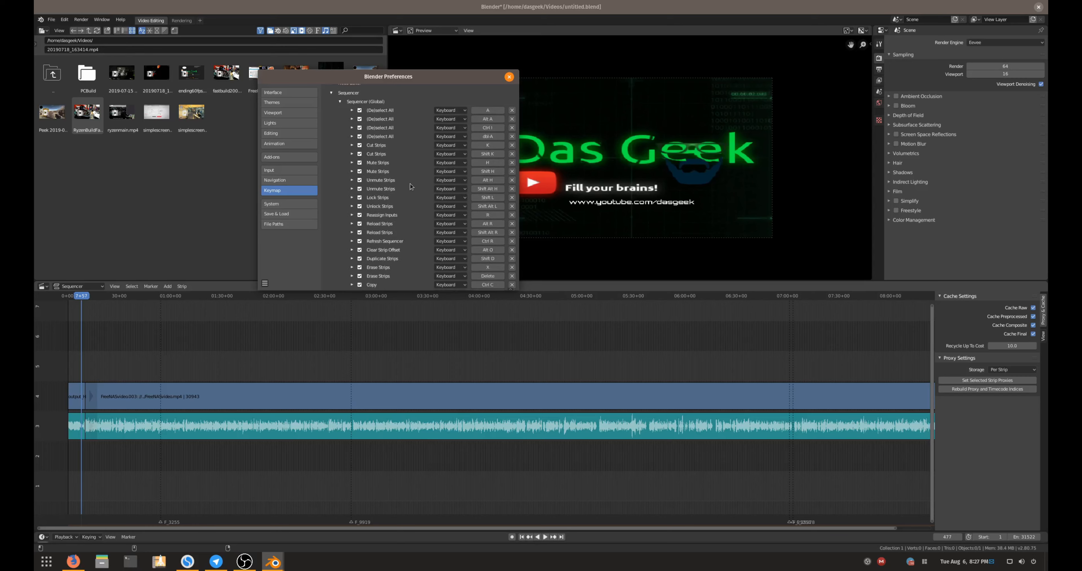
{"action": "scroll", "coordinate": [406, 176], "scroll_direction": "down", "scroll_amount": 7}
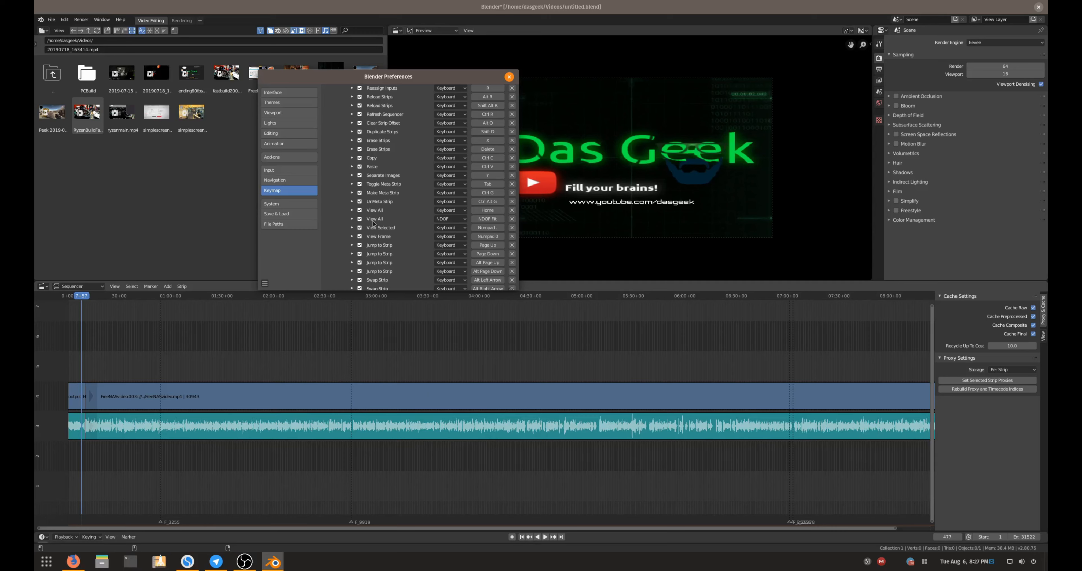
{"action": "scroll", "coordinate": [381, 234], "scroll_direction": "down", "scroll_amount": 2}
{"action": "scroll", "coordinate": [406, 234], "scroll_direction": "down", "scroll_amount": 5}
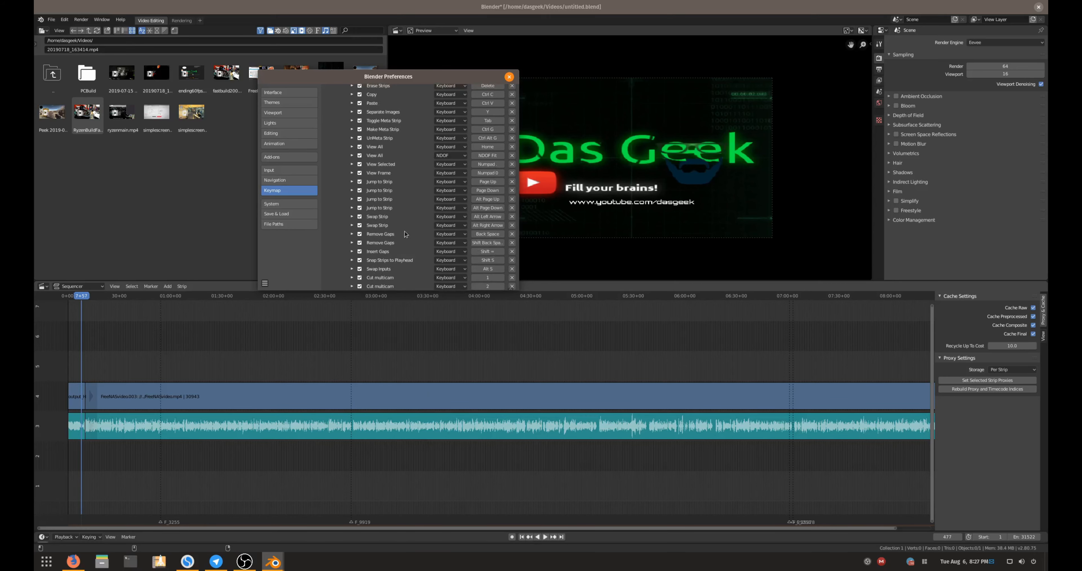
{"action": "scroll", "coordinate": [405, 234], "scroll_direction": "down", "scroll_amount": 14}
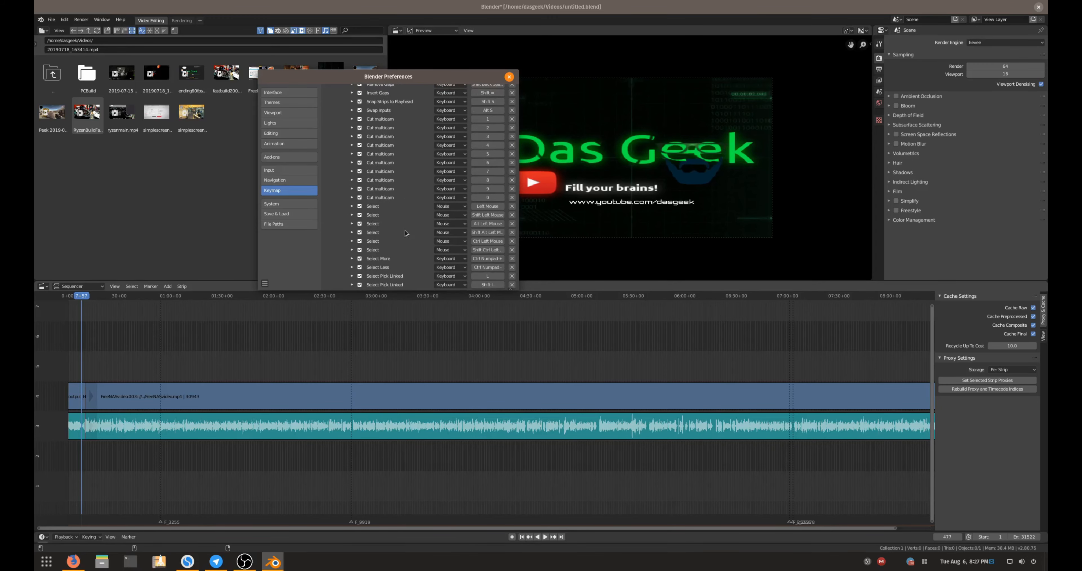
{"action": "scroll", "coordinate": [406, 235], "scroll_direction": "down", "scroll_amount": 5}
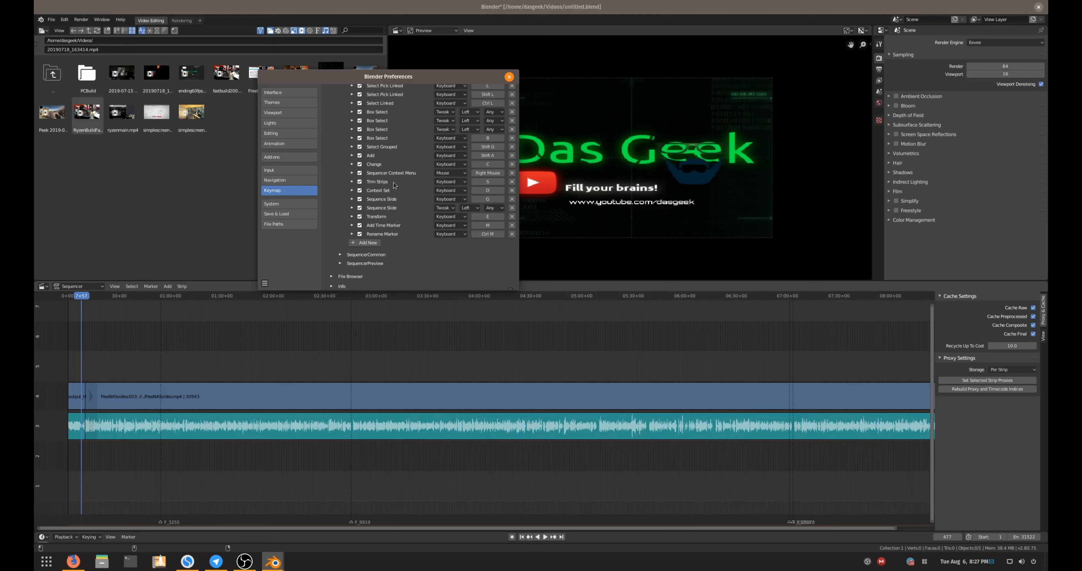
{"action": "scroll", "coordinate": [406, 211], "scroll_direction": "up", "scroll_amount": 17}
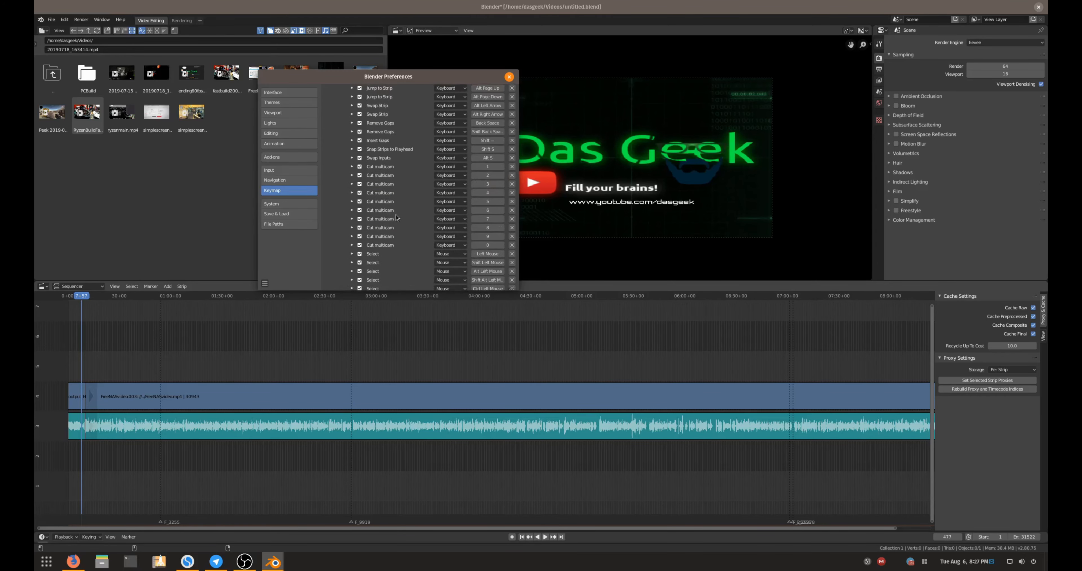
{"action": "scroll", "coordinate": [394, 215], "scroll_direction": "up", "scroll_amount": 20}
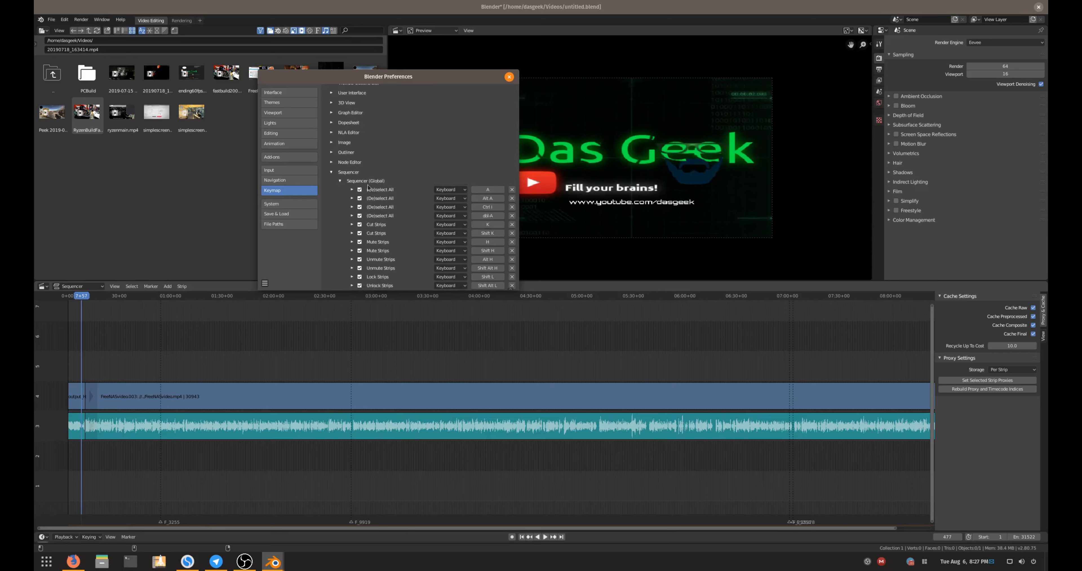
Look through the Interface, Themes, Viewport and Lights preferences and close the Preferences window
{"action": "left_click", "coordinate": [288, 93]}
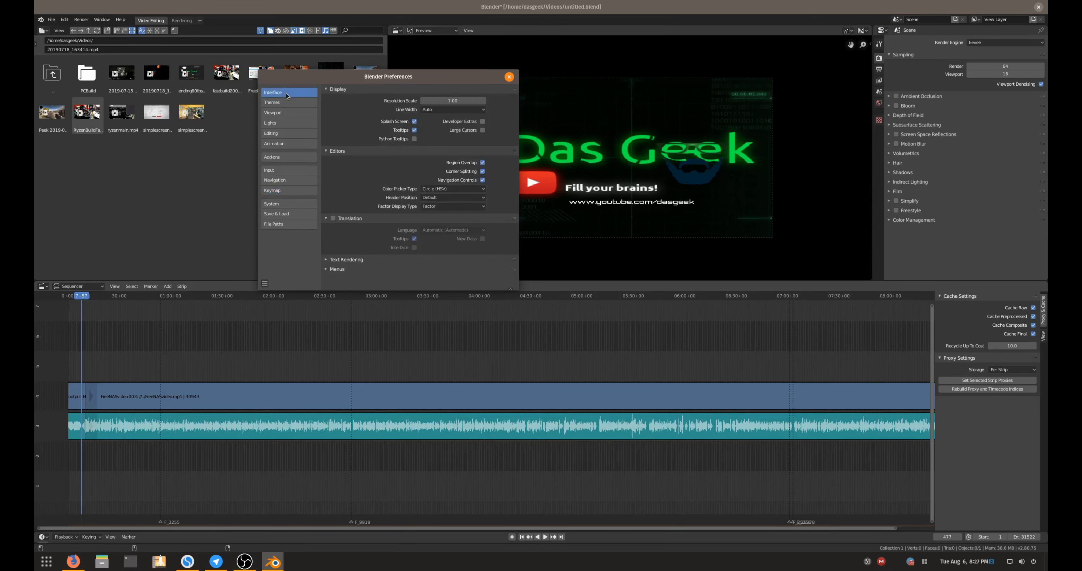
{"action": "left_click", "coordinate": [289, 102]}
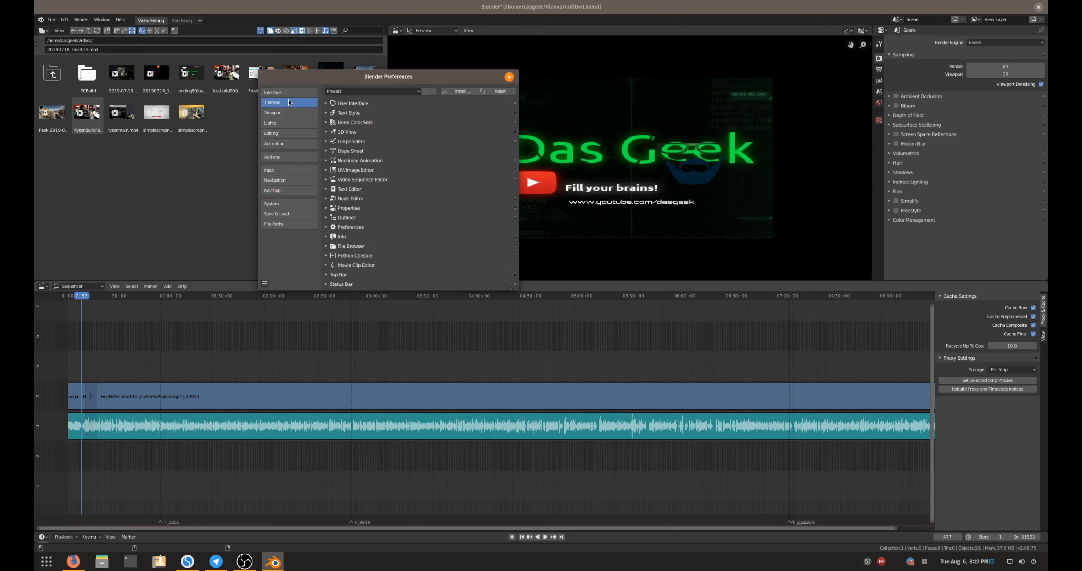
{"action": "left_click", "coordinate": [290, 113]}
{"action": "left_click", "coordinate": [289, 123]}
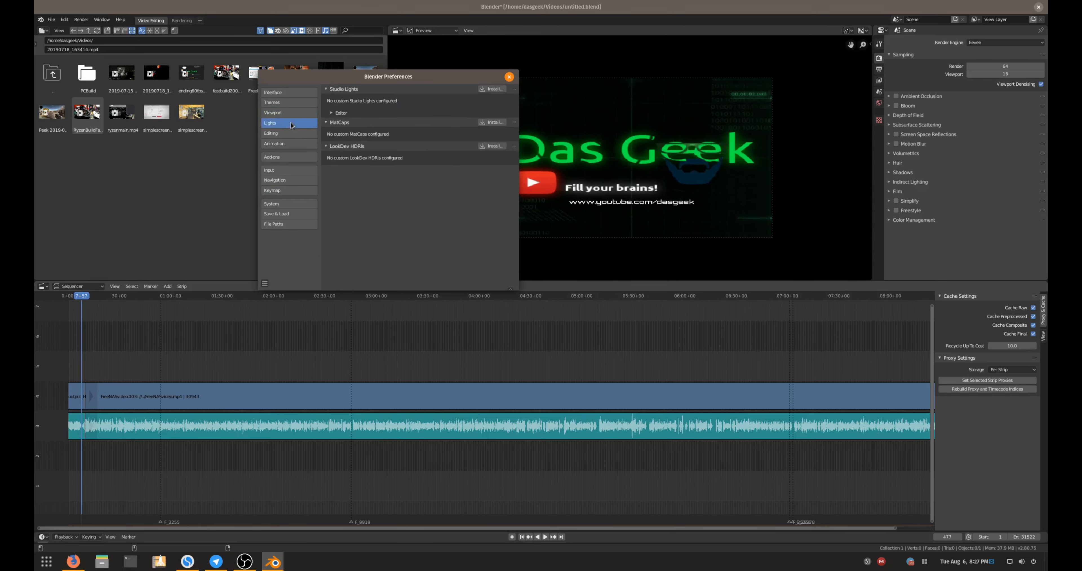
{"action": "left_click", "coordinate": [509, 77]}
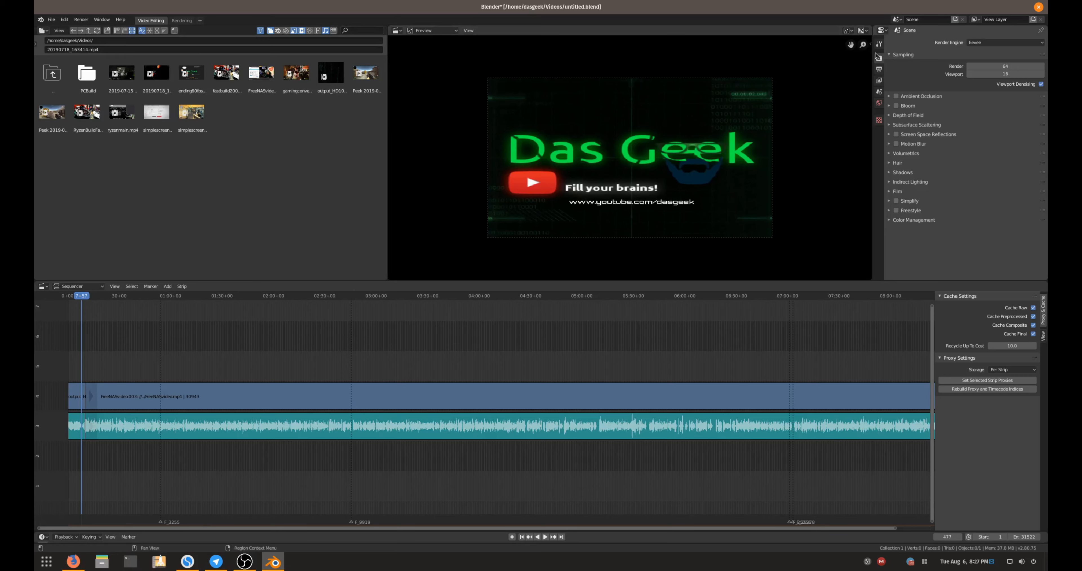
View the list of editor types available for the properties area without changing the editor
{"action": "left_click", "coordinate": [882, 31]}
{"action": "left_click", "coordinate": [882, 30]}
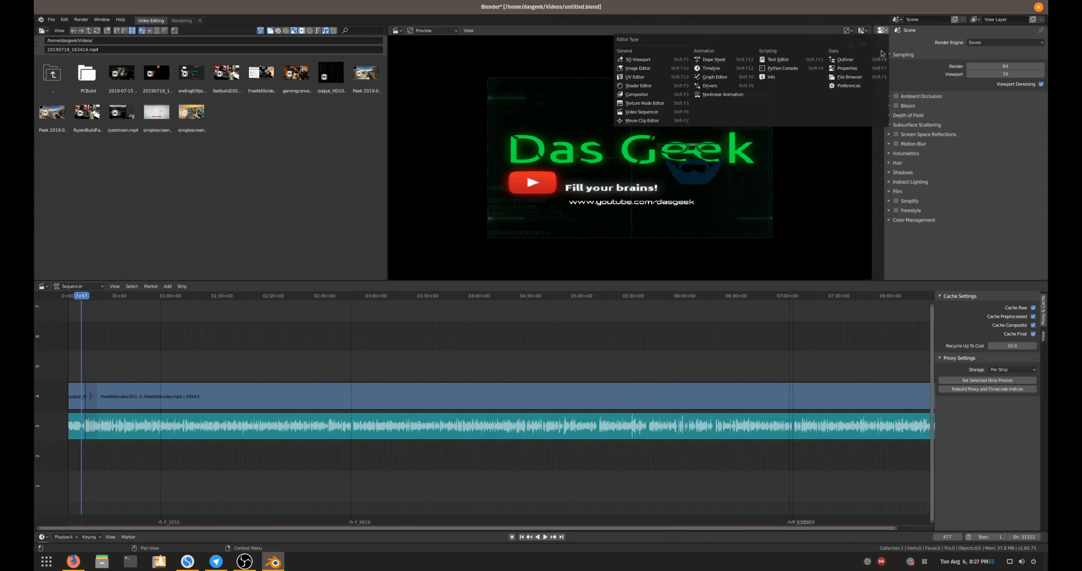
{"action": "left_click", "coordinate": [882, 31]}
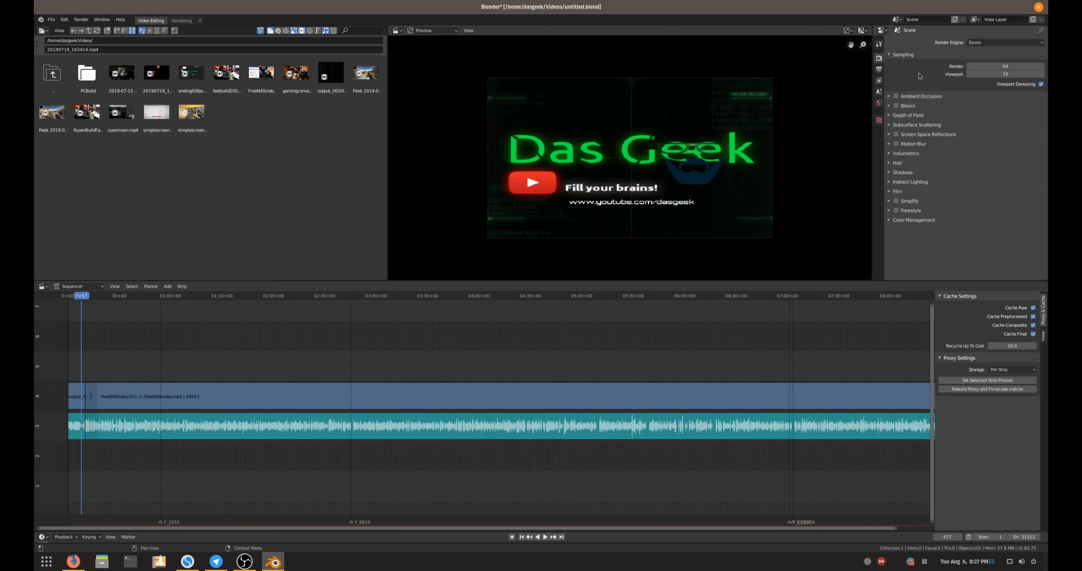
Show the scene's Output properties and examine the Resolution X value under Dimensions
{"action": "left_click", "coordinate": [879, 43]}
{"action": "left_click", "coordinate": [879, 70]}
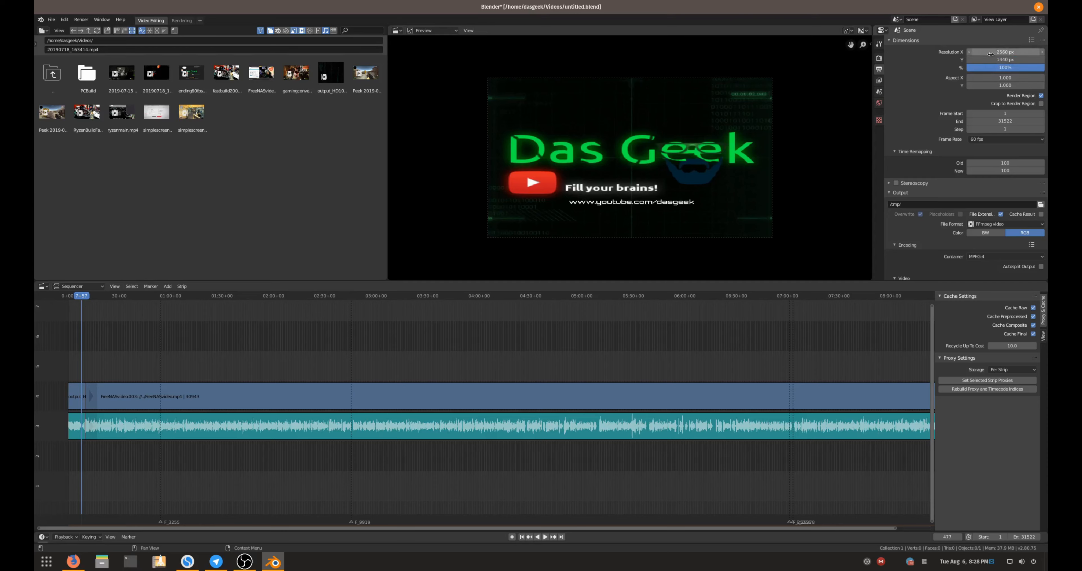
{"action": "left_click_drag", "start_coordinate": [987, 50], "coordinate": [969, 54]}
{"action": "left_click", "coordinate": [969, 52]}
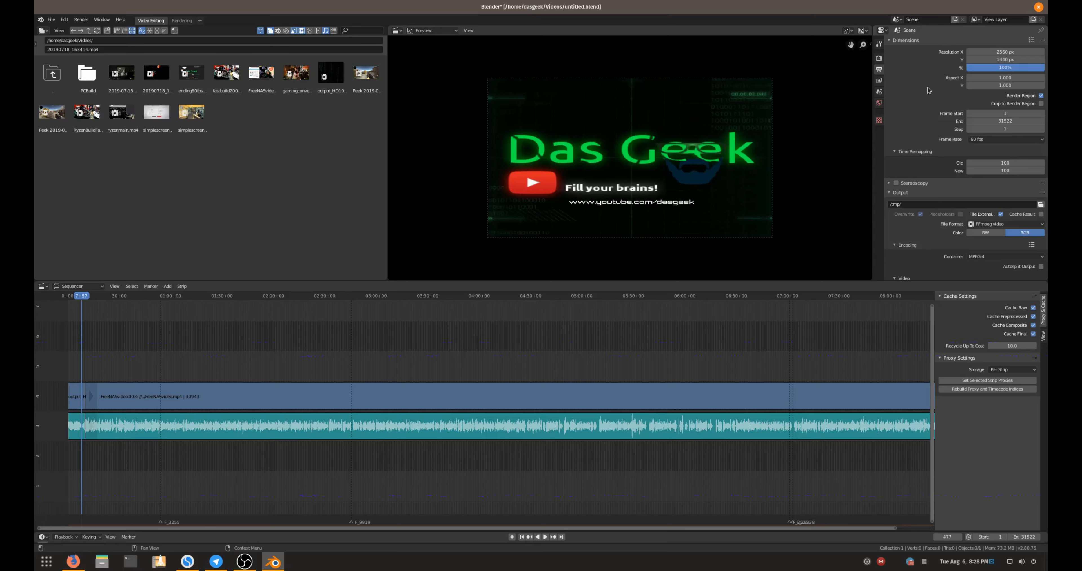
Set the render range's End frame to 200 and inspect the range at the start of the timeline
{"action": "scroll", "coordinate": [928, 90], "scroll_direction": "down", "scroll_amount": 2}
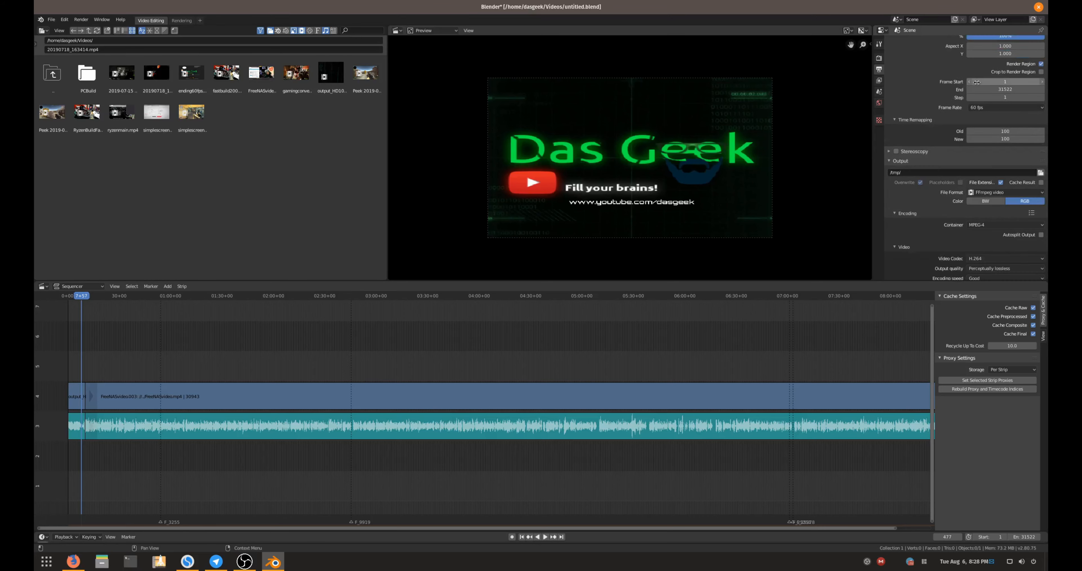
{"action": "left_click", "coordinate": [992, 89]}
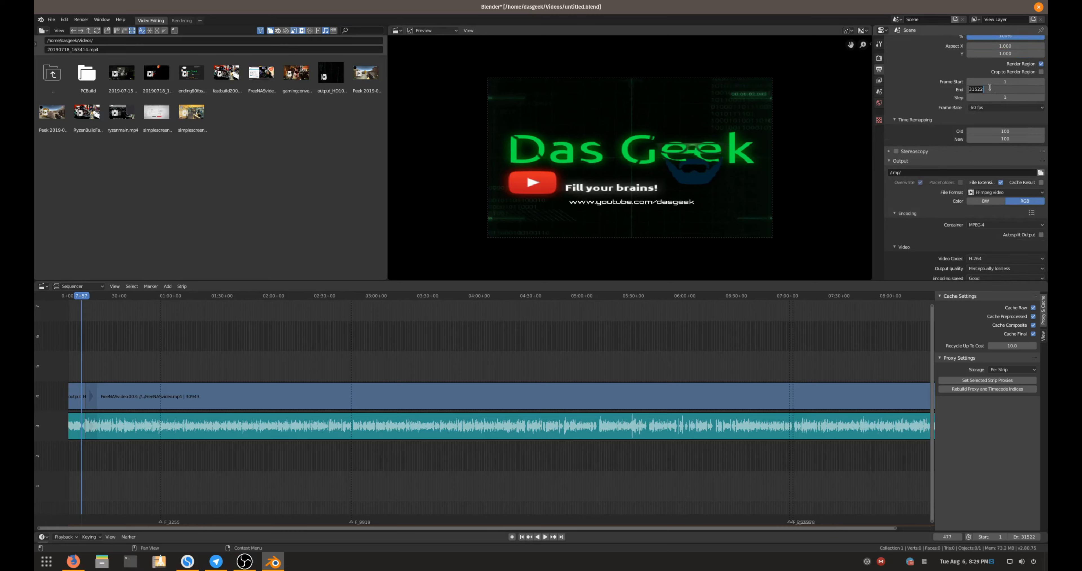
{"action": "type", "text": "200"}
{"action": "key", "text": "Return"}
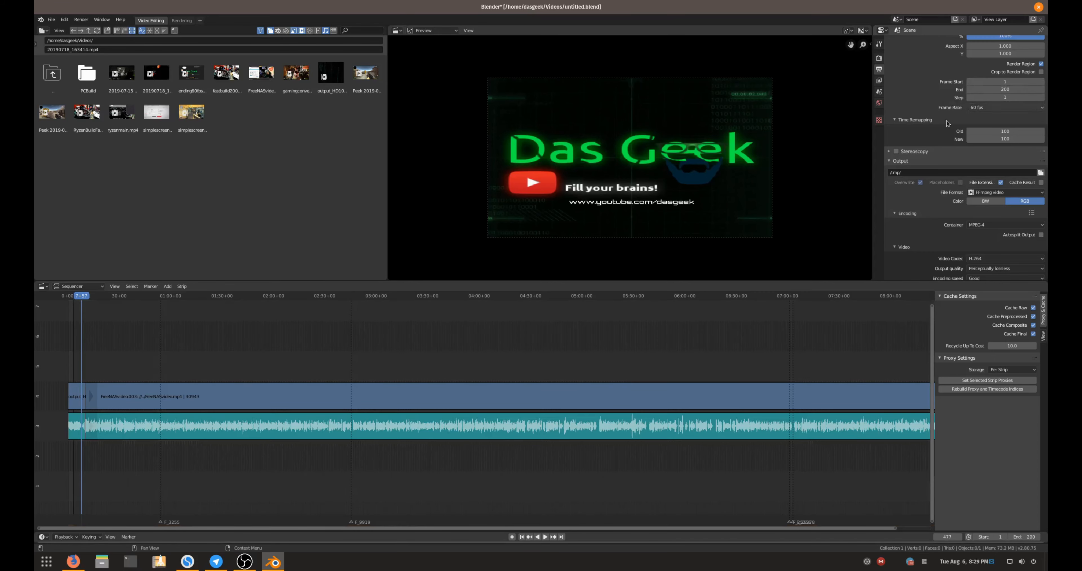
{"action": "scroll", "coordinate": [88, 355], "scroll_direction": "up", "scroll_amount": 2}
{"action": "scroll", "coordinate": [97, 356], "scroll_direction": "down", "scroll_amount": 4}
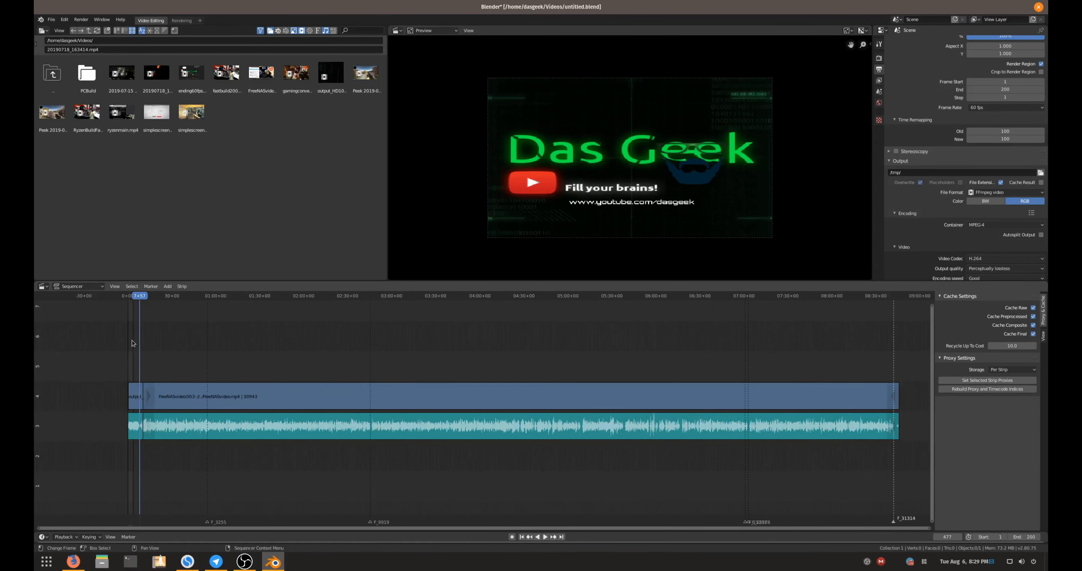
{"action": "key", "text": "Home"}
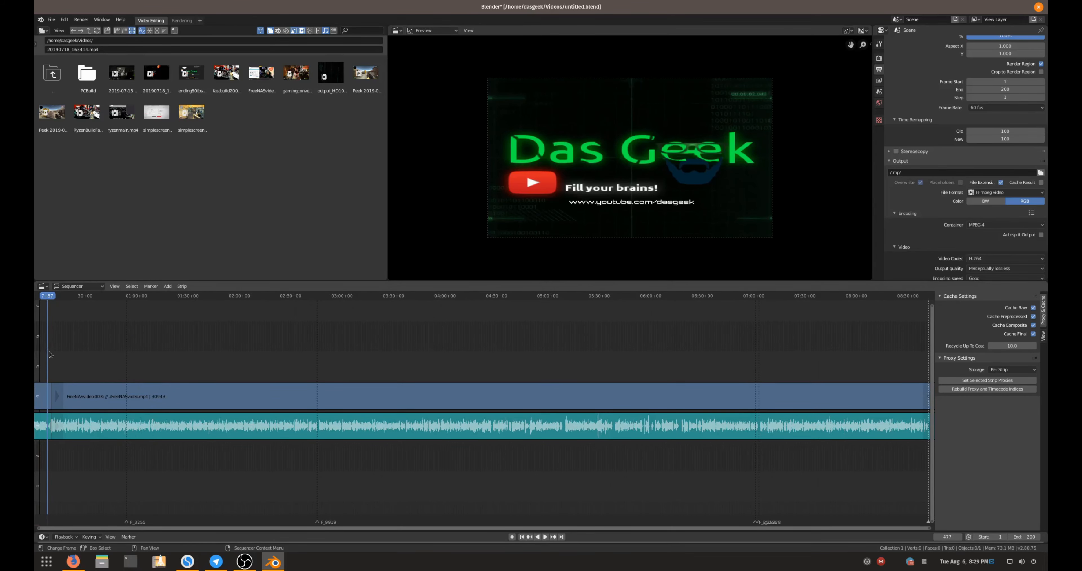
{"action": "left_click_drag", "start_coordinate": [215, 529], "coordinate": [40, 528]}
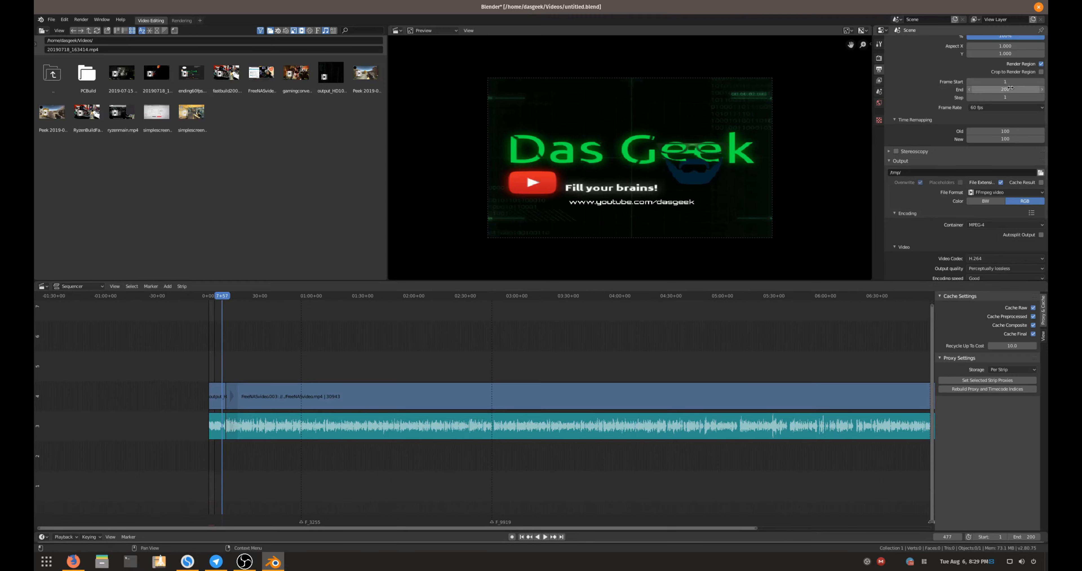
Set the render range's End frame to 33000 and look at the Frame Rate setting
{"action": "left_click", "coordinate": [1010, 88]}
{"action": "type", "text": "33000"}
{"action": "key", "text": "Return"}
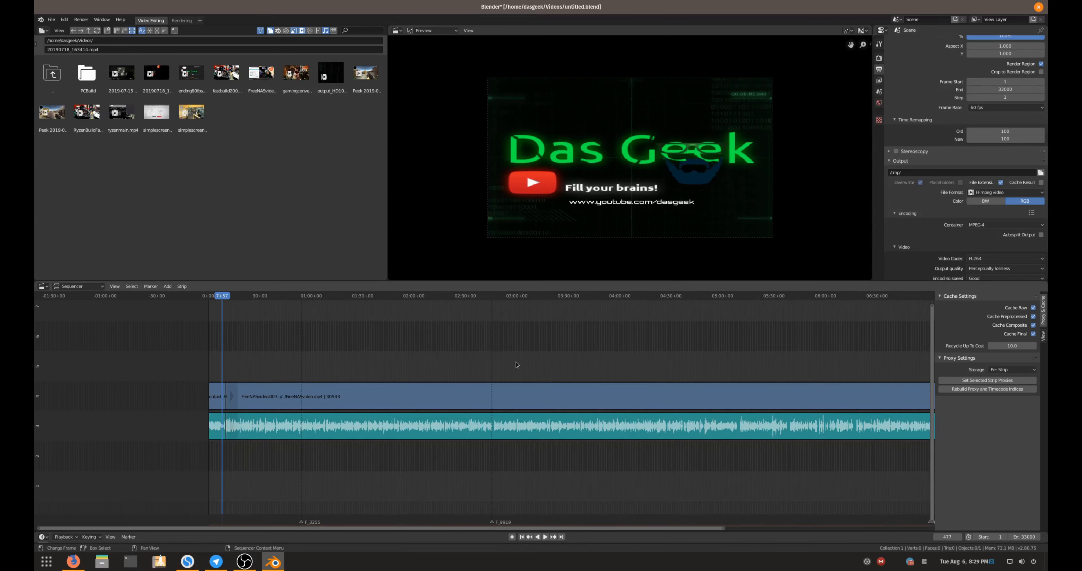
{"action": "key", "text": "Home"}
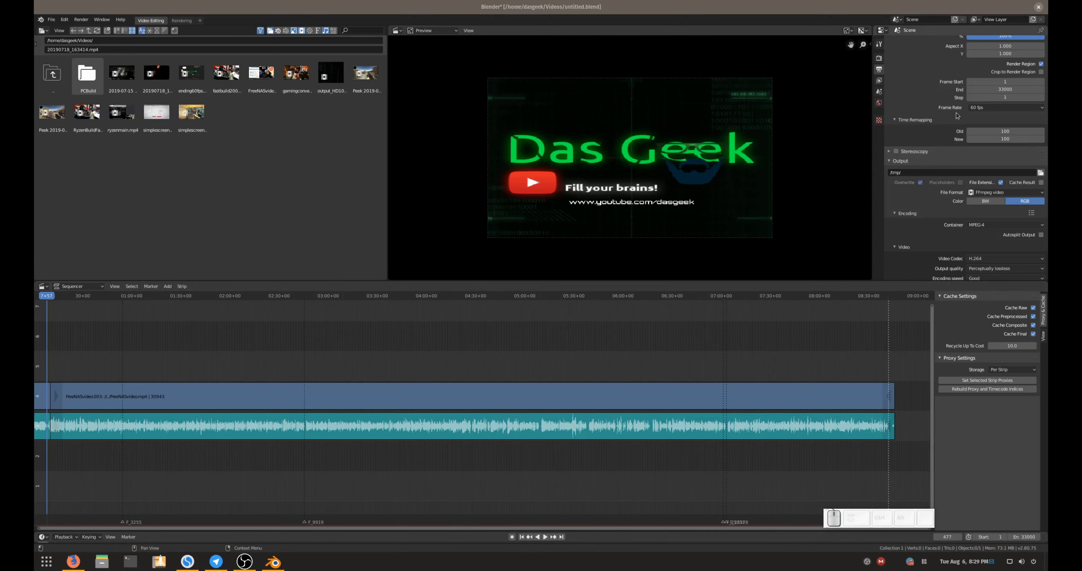
{"action": "left_click", "coordinate": [977, 109]}
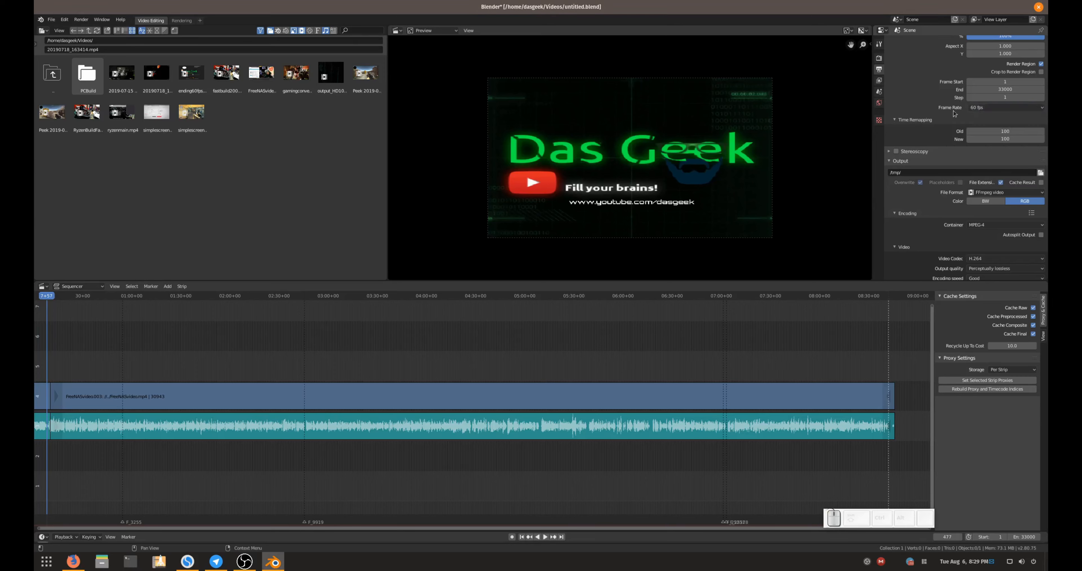
Set the render output path to the Videos folder in the home directory
{"action": "scroll", "coordinate": [962, 113], "scroll_direction": "down", "scroll_amount": 3}
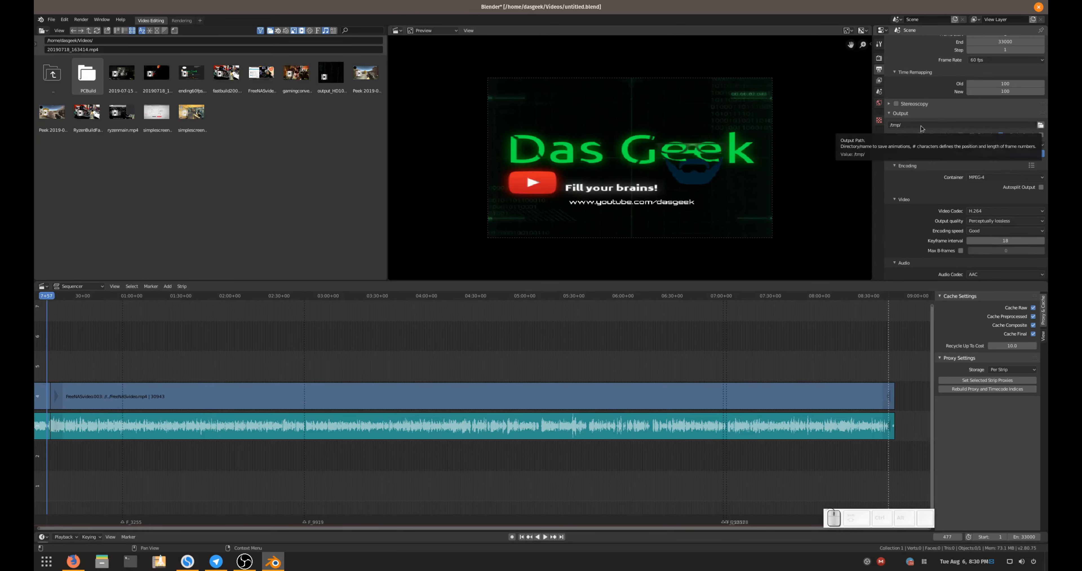
{"action": "left_click", "coordinate": [920, 125]}
{"action": "key", "text": "Return"}
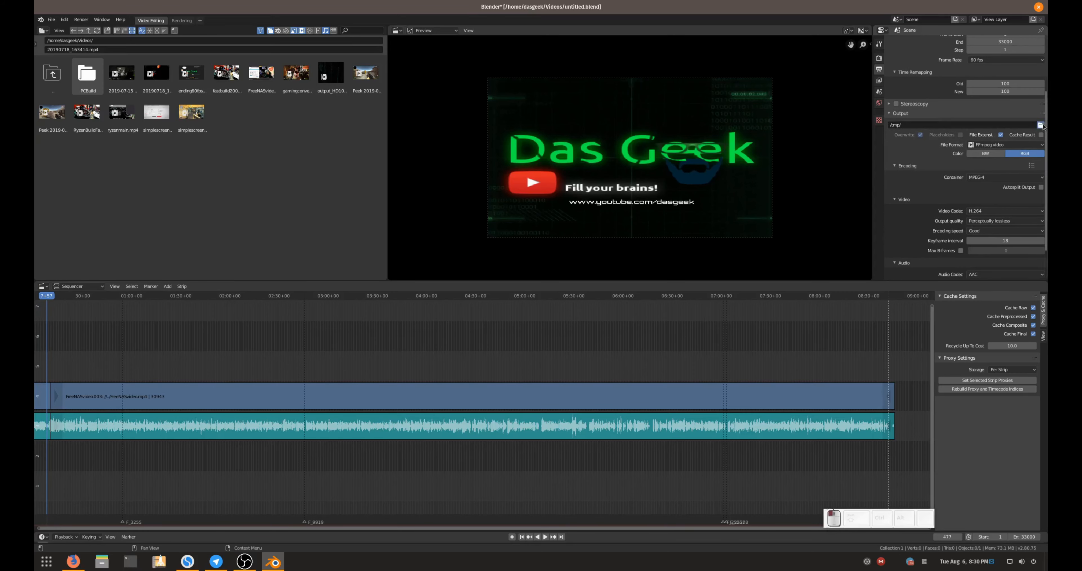
{"action": "left_click", "coordinate": [1040, 125]}
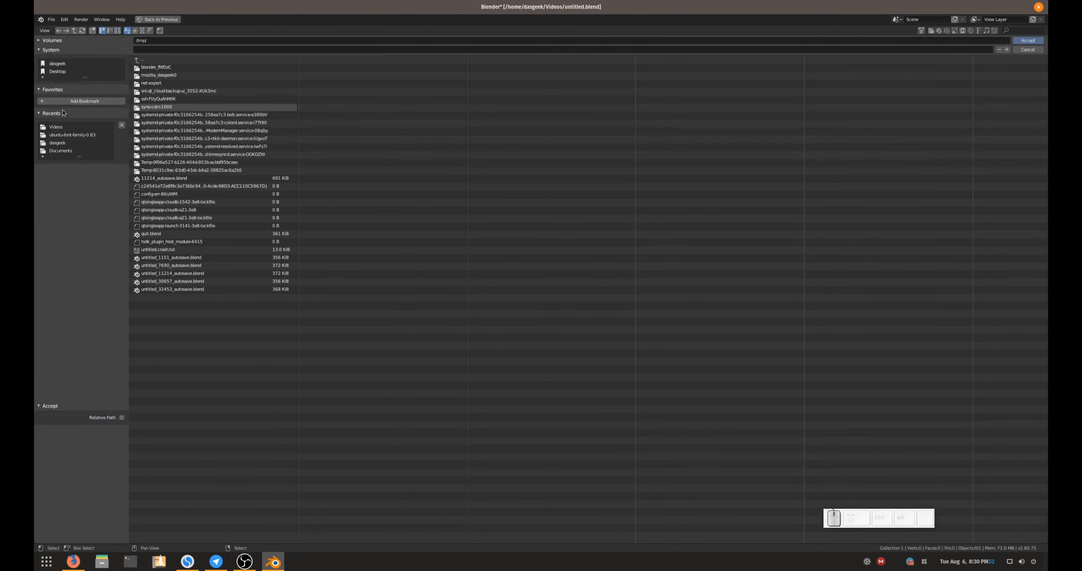
{"action": "left_click", "coordinate": [56, 126]}
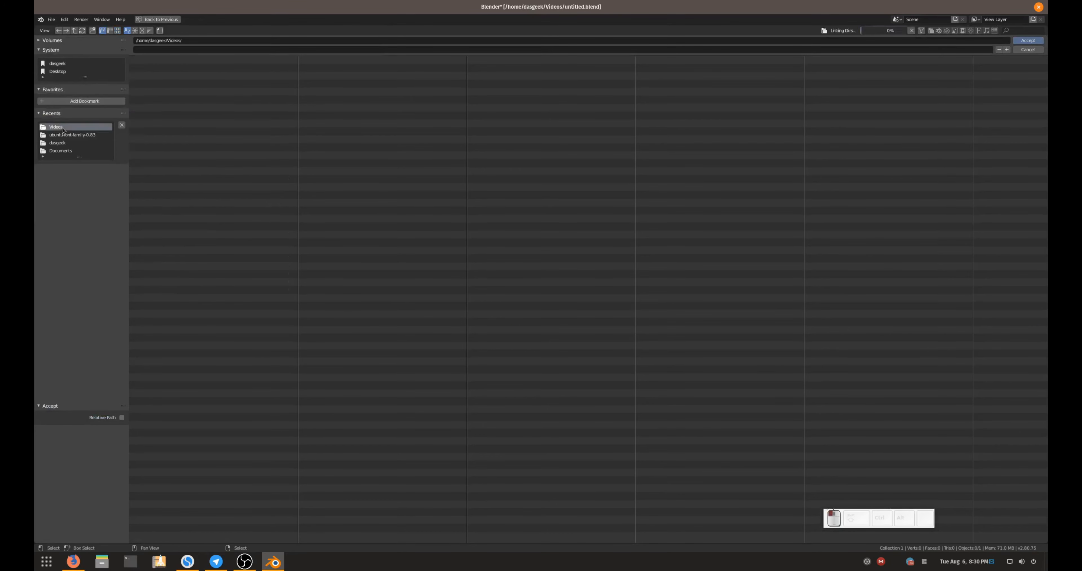
{"action": "left_click", "coordinate": [1028, 41]}
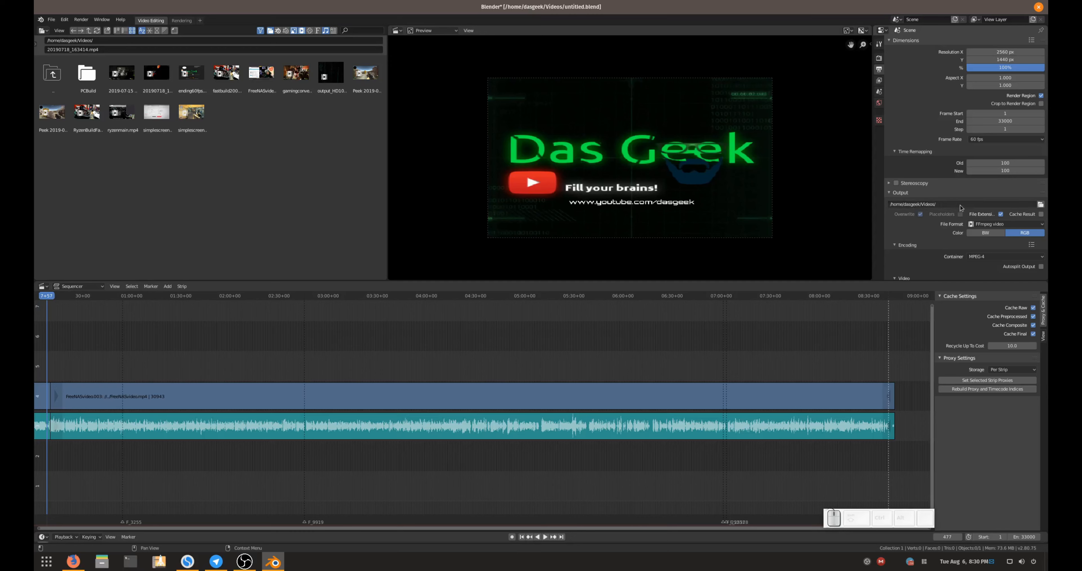
Switch the output file format to JPEG and set it back to FFmpeg video
{"action": "left_click", "coordinate": [981, 225]}
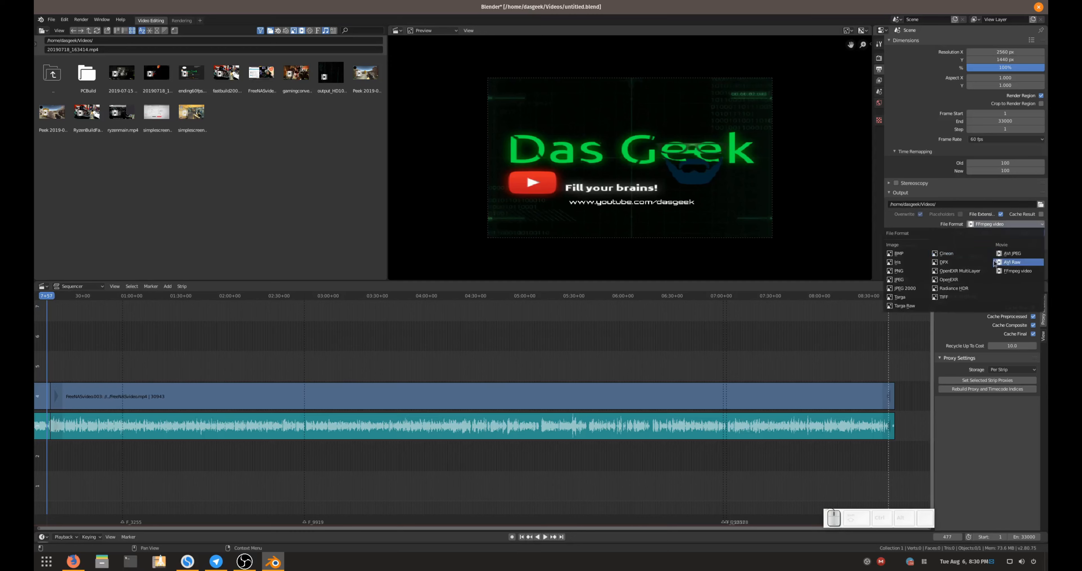
{"action": "left_click", "coordinate": [903, 280]}
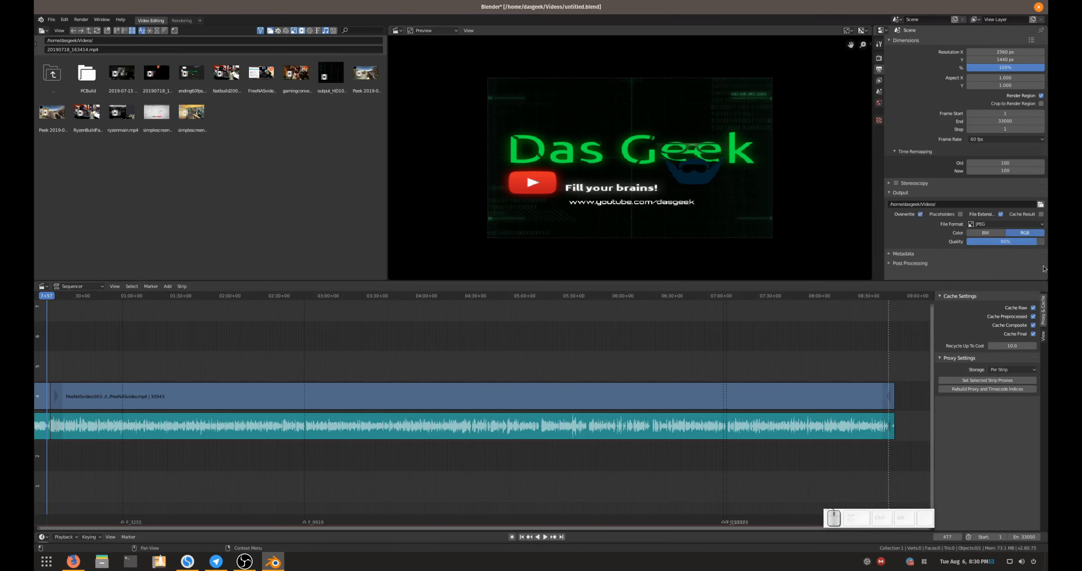
{"action": "left_click", "coordinate": [992, 225]}
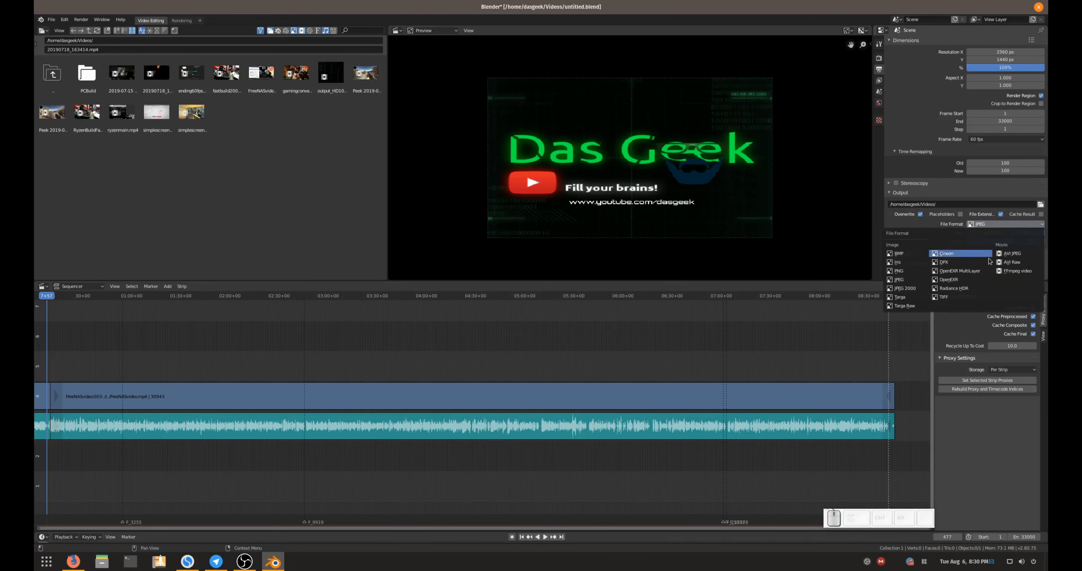
{"action": "left_click", "coordinate": [1005, 272]}
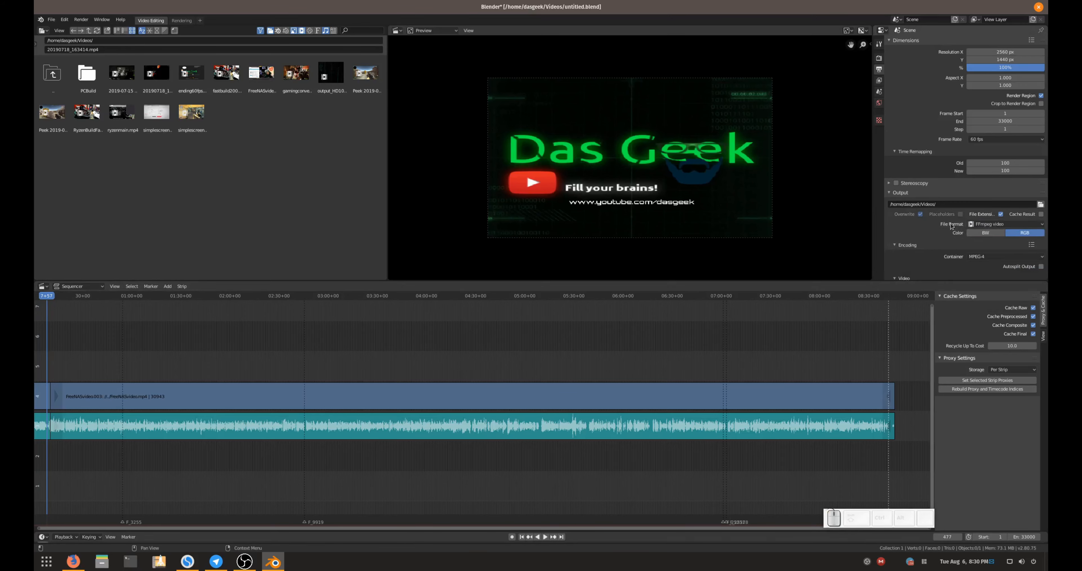
Review the output encoding settings, checking the available containers, output quality levels and audio codecs
{"action": "scroll", "coordinate": [931, 229], "scroll_direction": "down", "scroll_amount": 3}
{"action": "scroll", "coordinate": [936, 228], "scroll_direction": "down", "scroll_amount": 1}
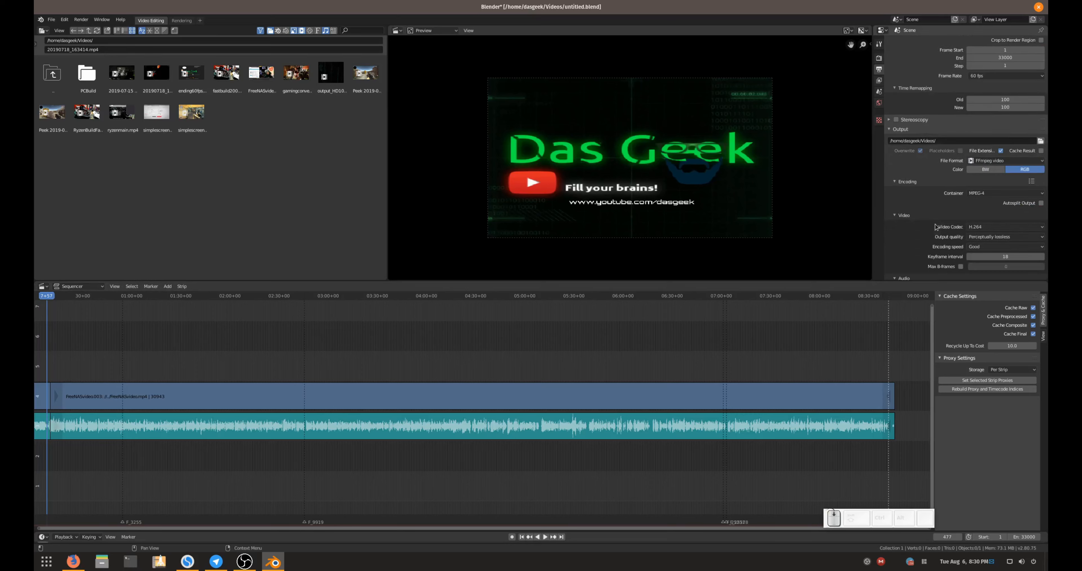
{"action": "left_click", "coordinate": [979, 194]}
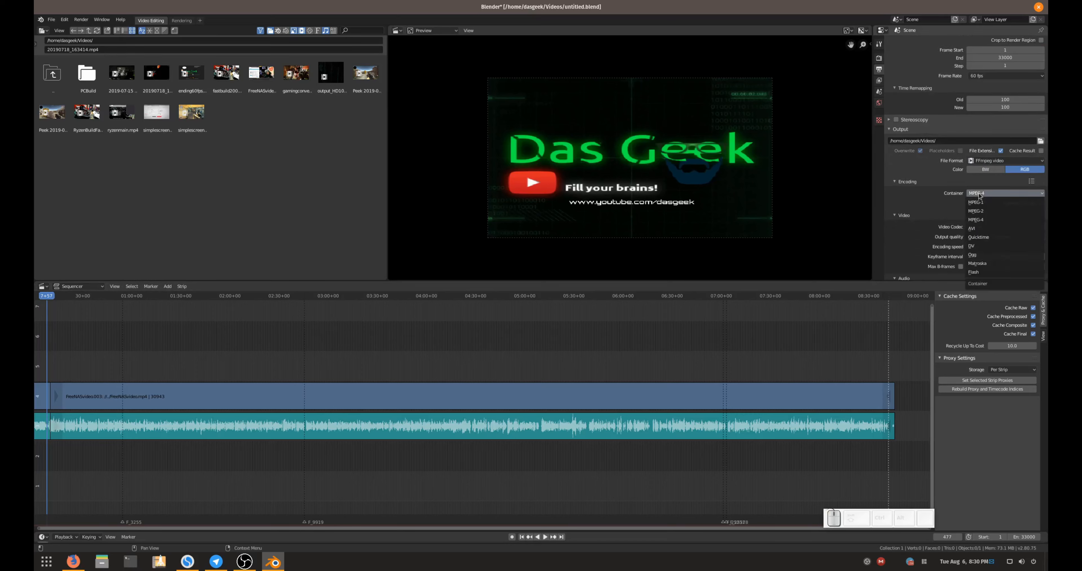
{"action": "left_click", "coordinate": [979, 193]}
{"action": "scroll", "coordinate": [917, 202], "scroll_direction": "down", "scroll_amount": 3}
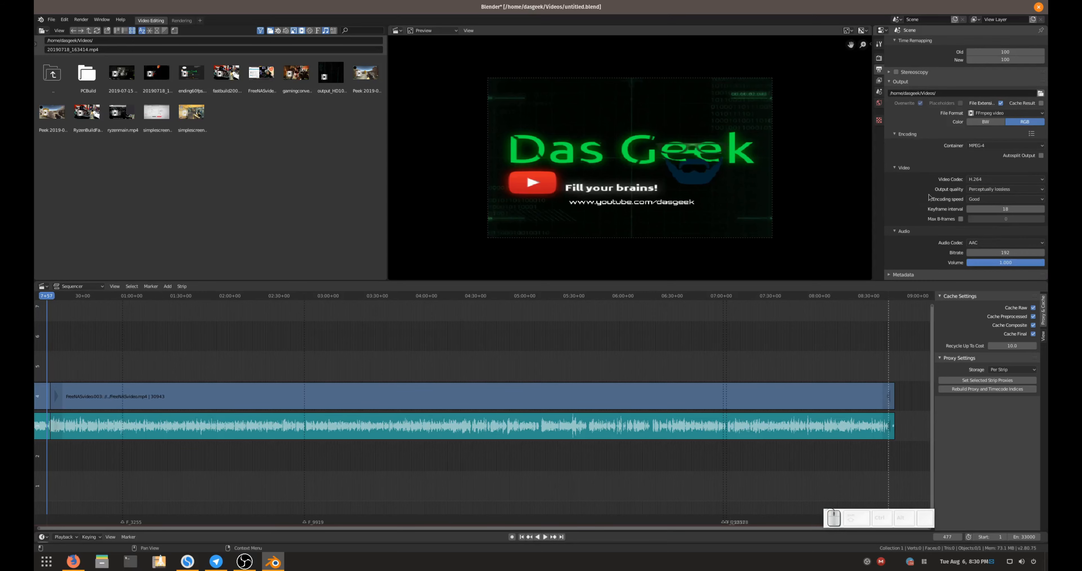
{"action": "scroll", "coordinate": [905, 187], "scroll_direction": "down", "scroll_amount": 1}
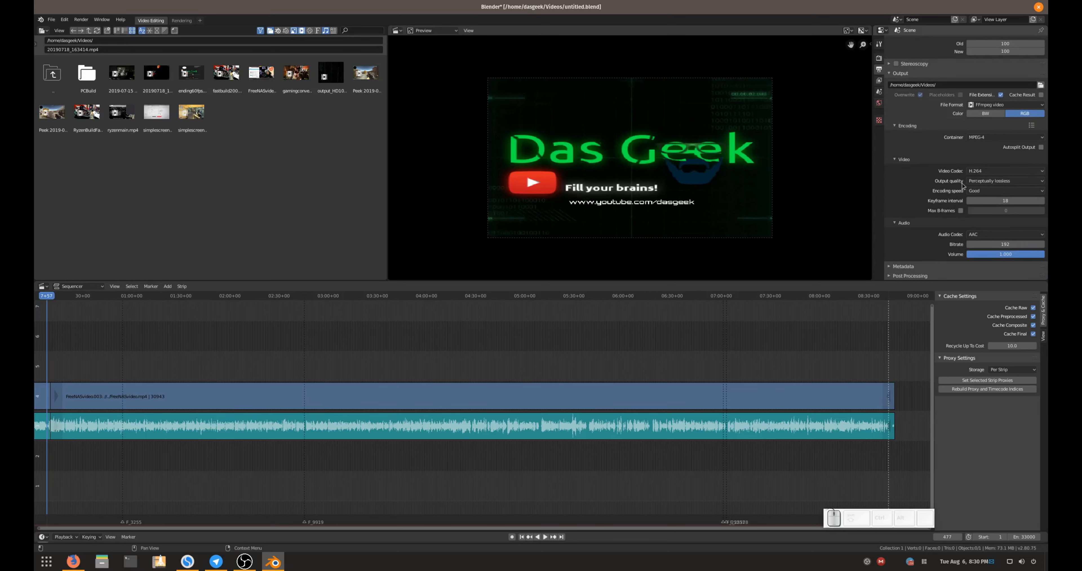
{"action": "left_click", "coordinate": [979, 183]}
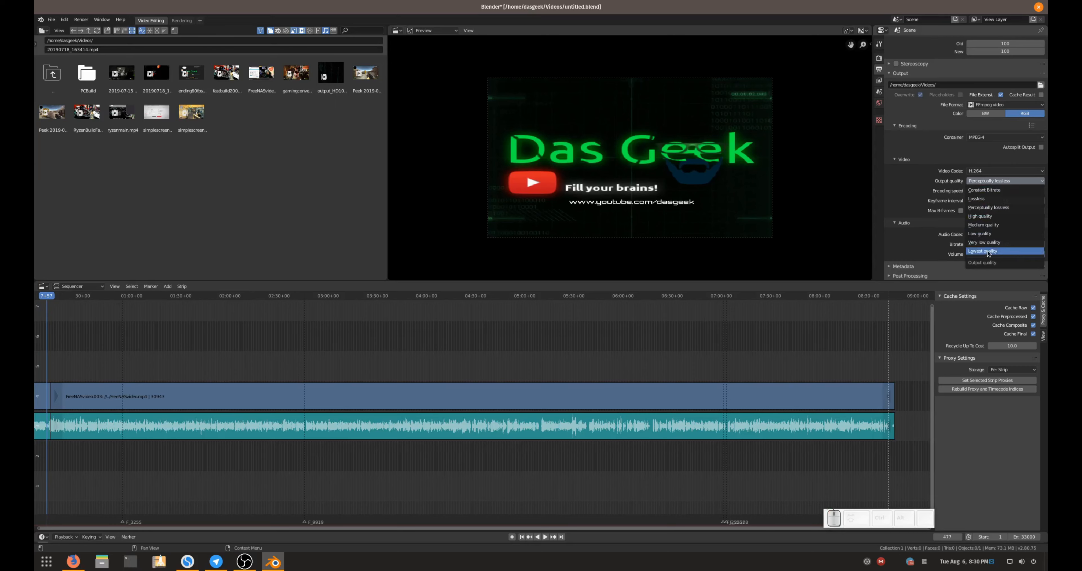
{"action": "left_click", "coordinate": [975, 181]}
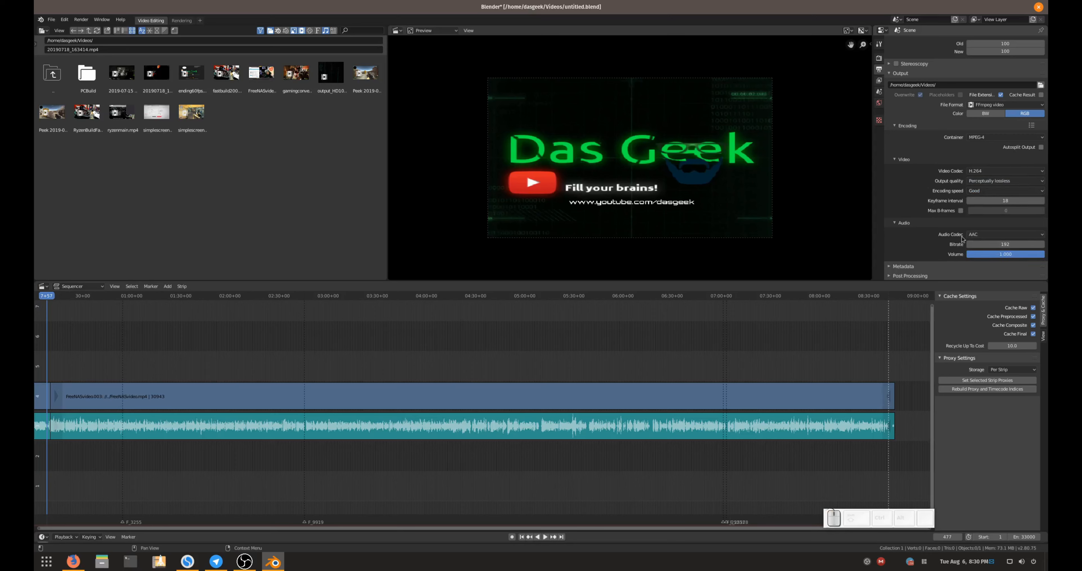
{"action": "left_click", "coordinate": [973, 235]}
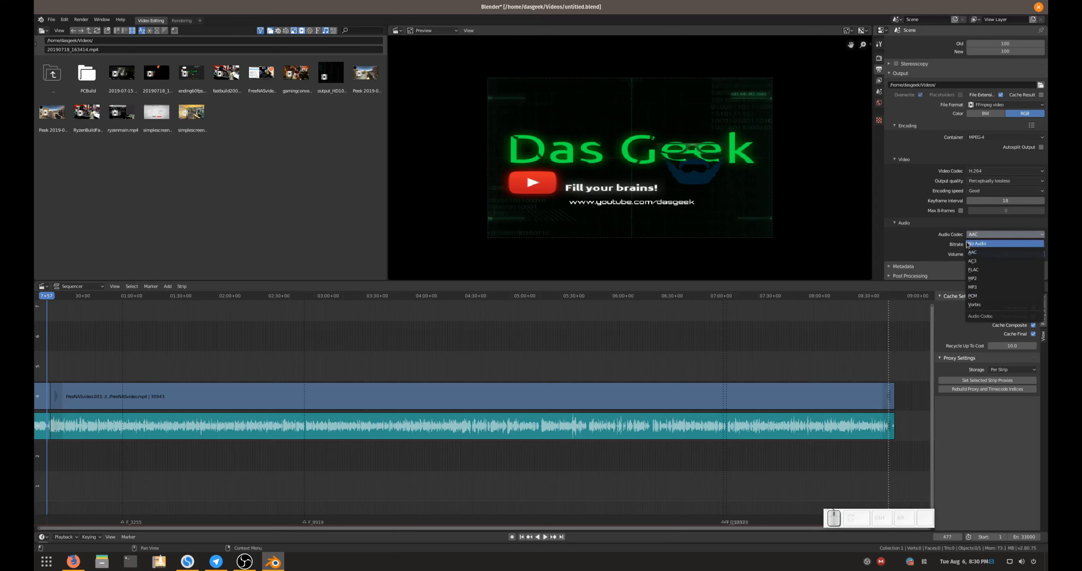
{"action": "left_click", "coordinate": [947, 237]}
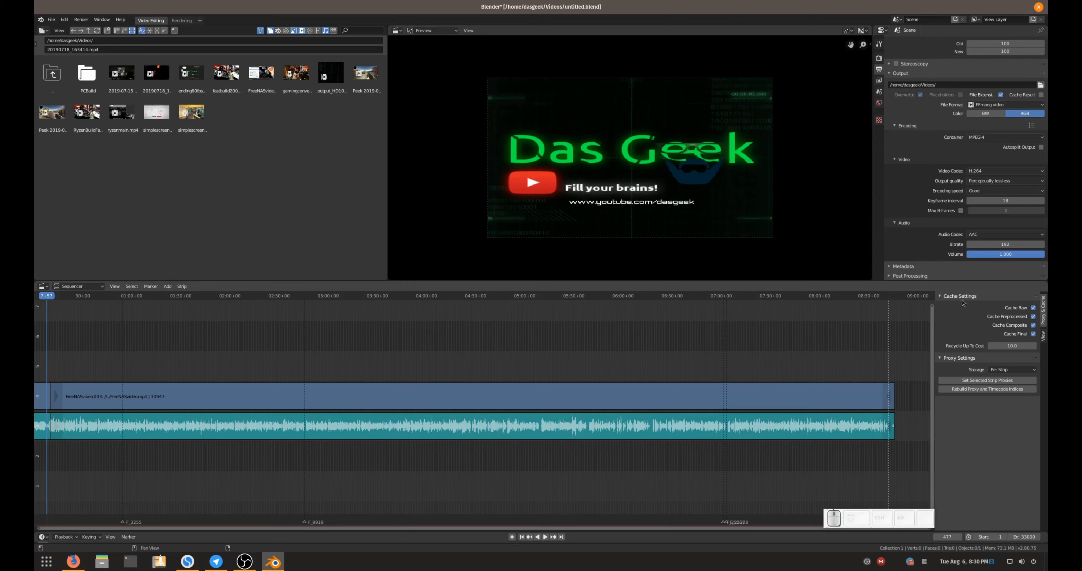
Look through the sequencer sidebar's View settings and its Proxy & Cache settings
{"action": "left_click", "coordinate": [1045, 336]}
{"action": "left_click", "coordinate": [1043, 313]}
{"action": "left_click", "coordinate": [946, 297]}
{"action": "left_click", "coordinate": [947, 297]}
Scrub the playhead through the timeline to about 04:19, 05:29 and 30 seconds to preview the footage
{"action": "left_click_drag", "start_coordinate": [373, 296], "coordinate": [460, 297]}
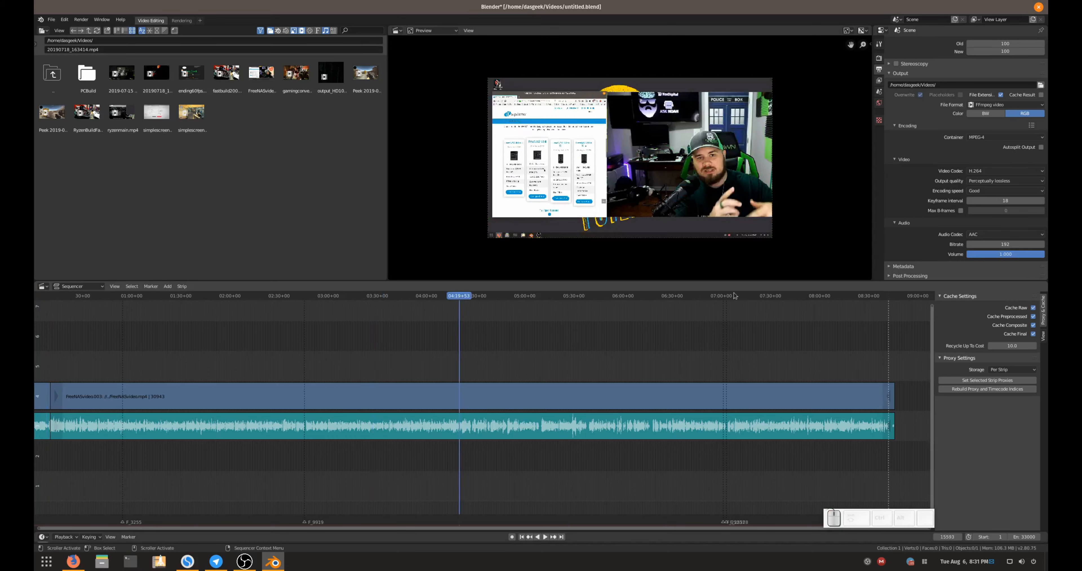
{"action": "left_click", "coordinate": [574, 297]}
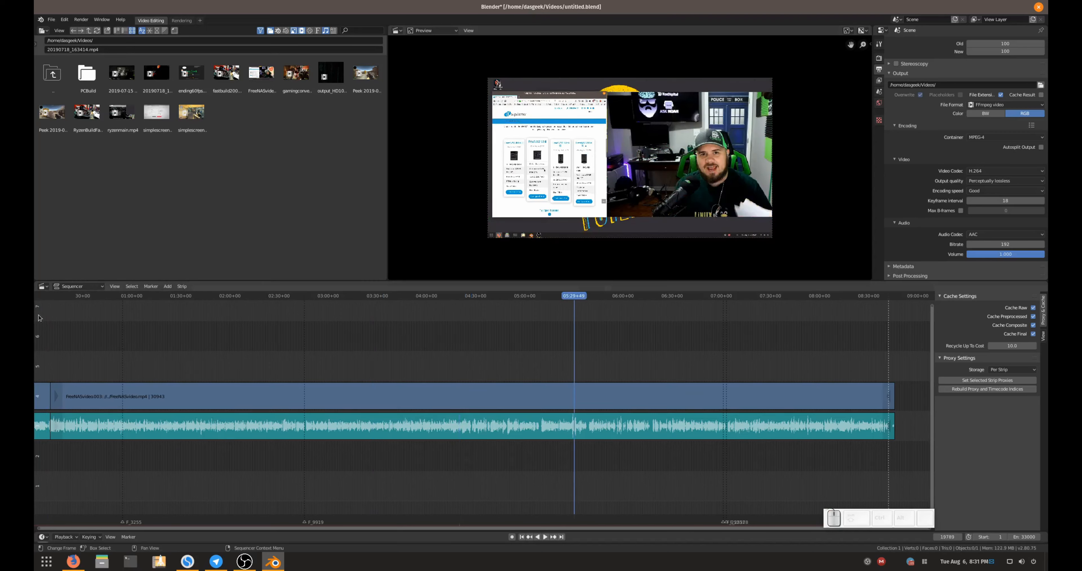
{"action": "left_click", "coordinate": [84, 296]}
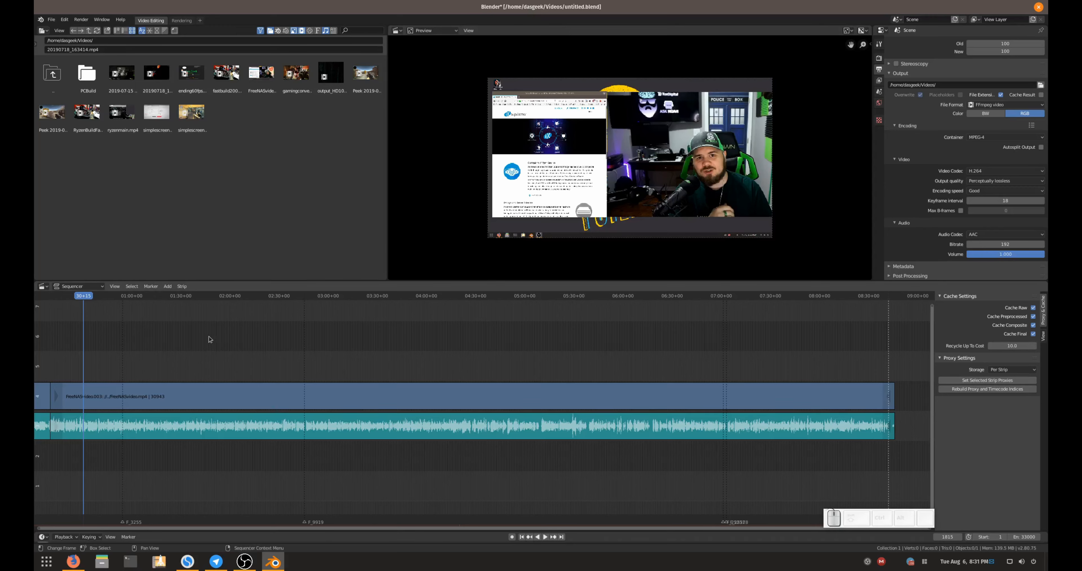
Select the long FreeNASvideo audio strip and its video strip in turn, ending on the video strip
{"action": "left_click", "coordinate": [383, 418]}
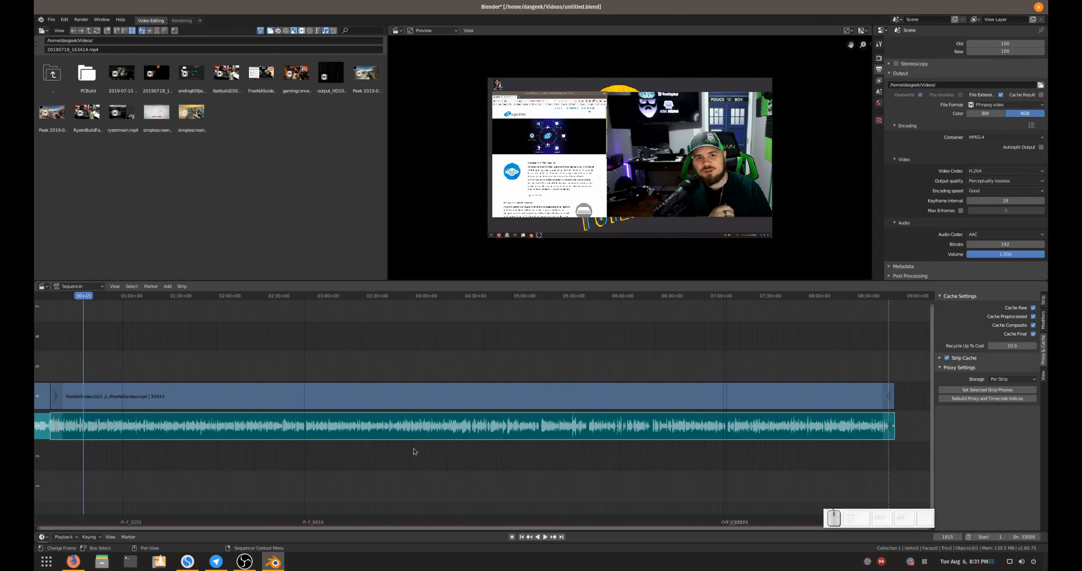
{"action": "left_click", "coordinate": [647, 401]}
{"action": "left_click", "coordinate": [634, 415]}
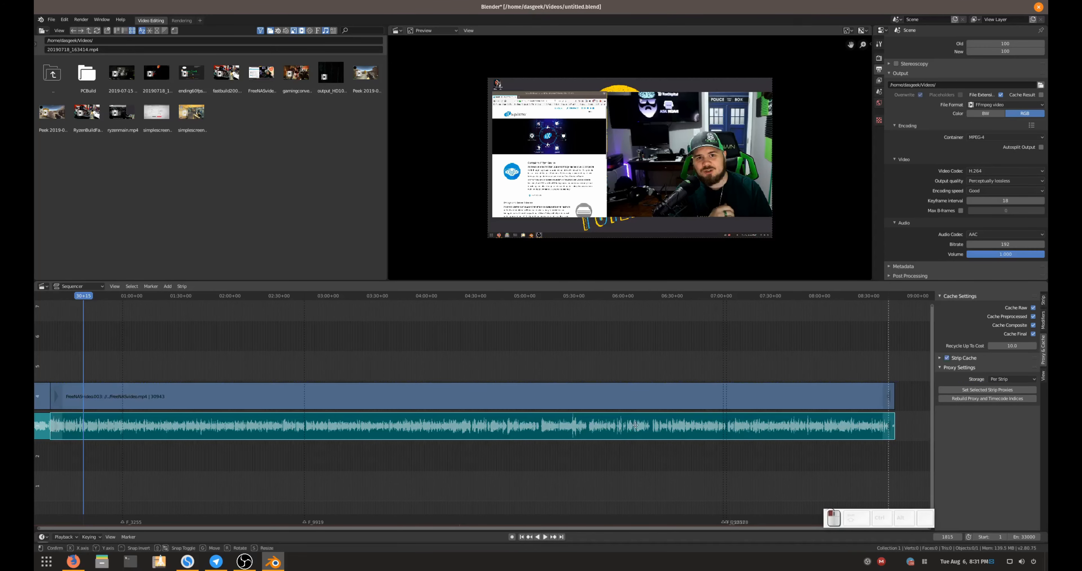
{"action": "left_click", "coordinate": [630, 400]}
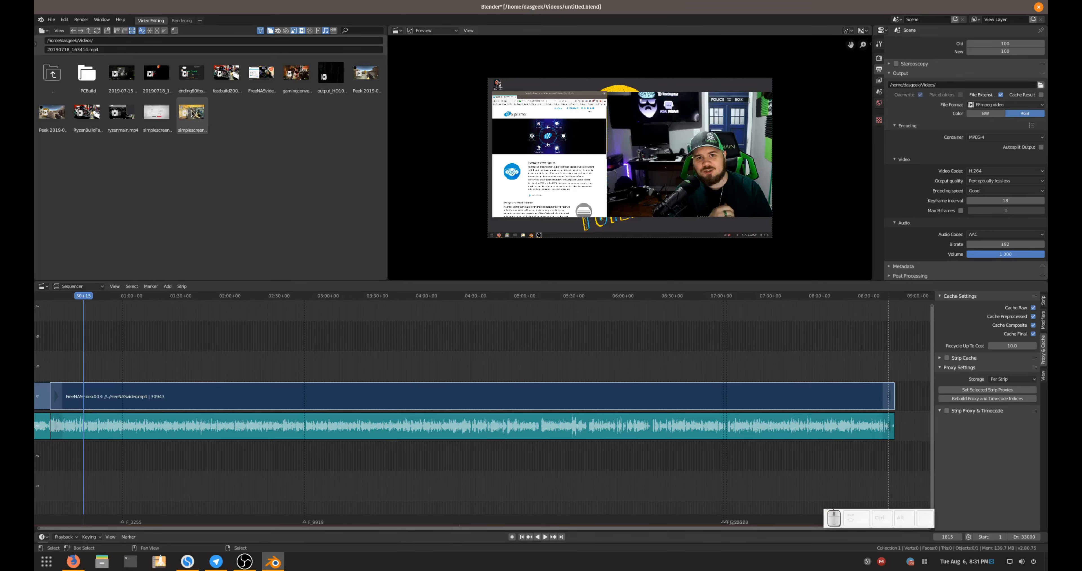
Add the simplescreenrecorder 2019-07-17 clip above the existing strips on channels 5 and 6, and open its audio strip's properties
{"action": "left_click_drag", "start_coordinate": [192, 114], "coordinate": [300, 350]}
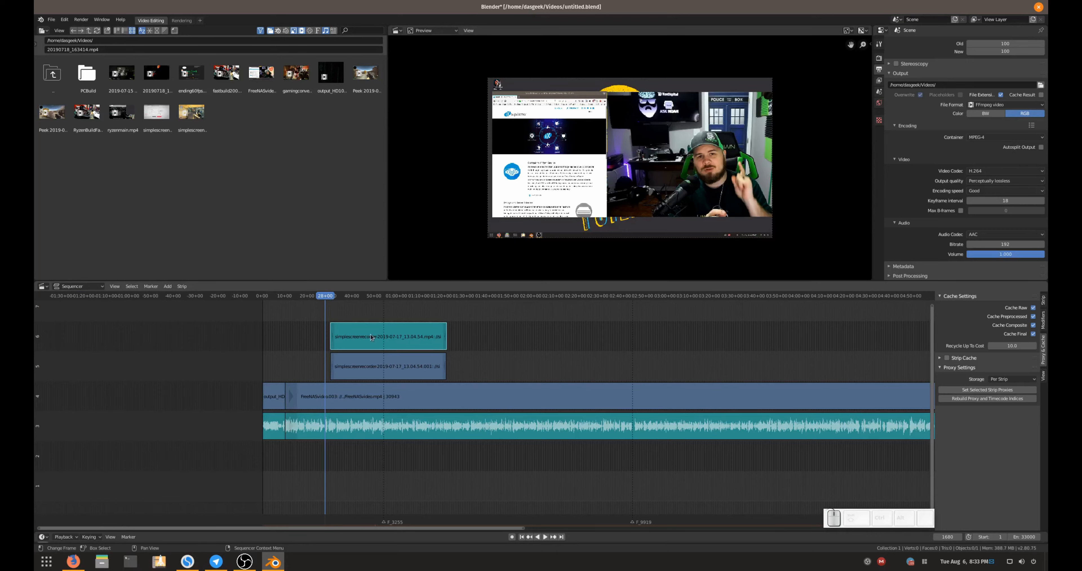
{"action": "left_click", "coordinate": [375, 366]}
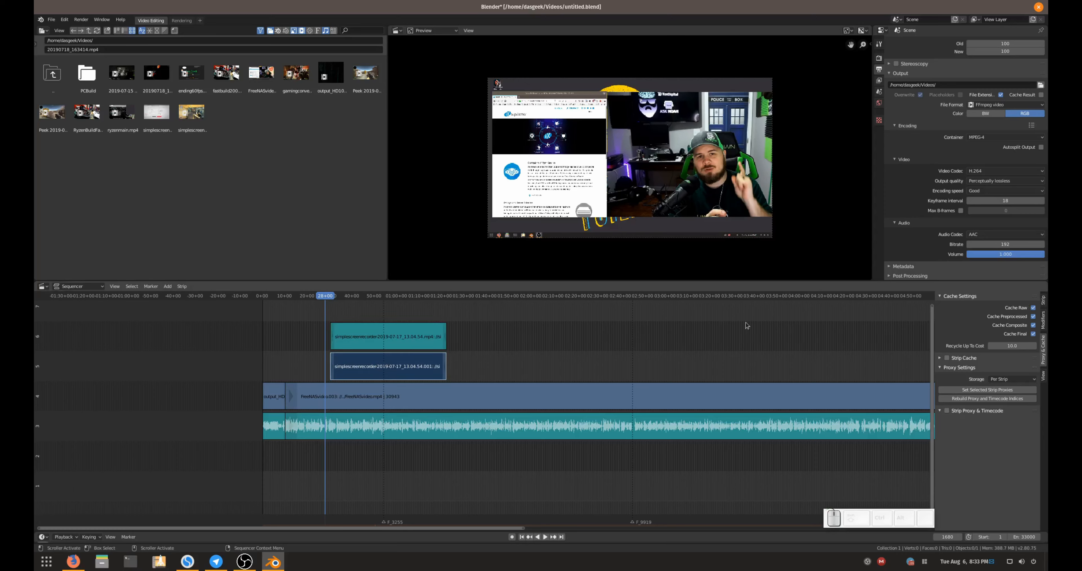
{"action": "left_click", "coordinate": [387, 336]}
{"action": "left_click", "coordinate": [1043, 300]}
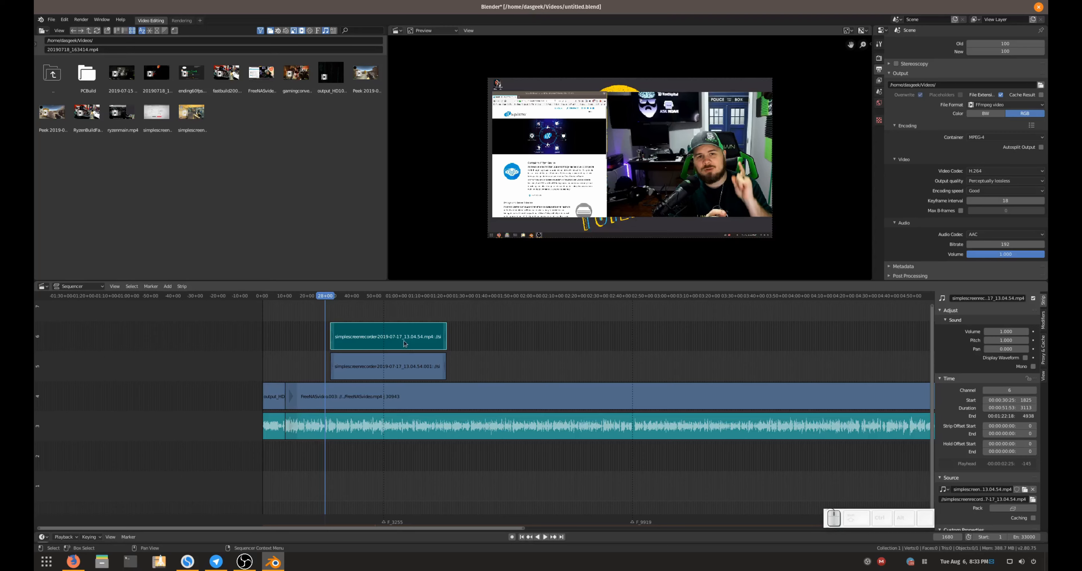
Move the simplescreenrecorder video strip to channel 7 above its audio and look through its strip properties
{"action": "left_click_drag", "start_coordinate": [405, 368], "coordinate": [404, 317]}
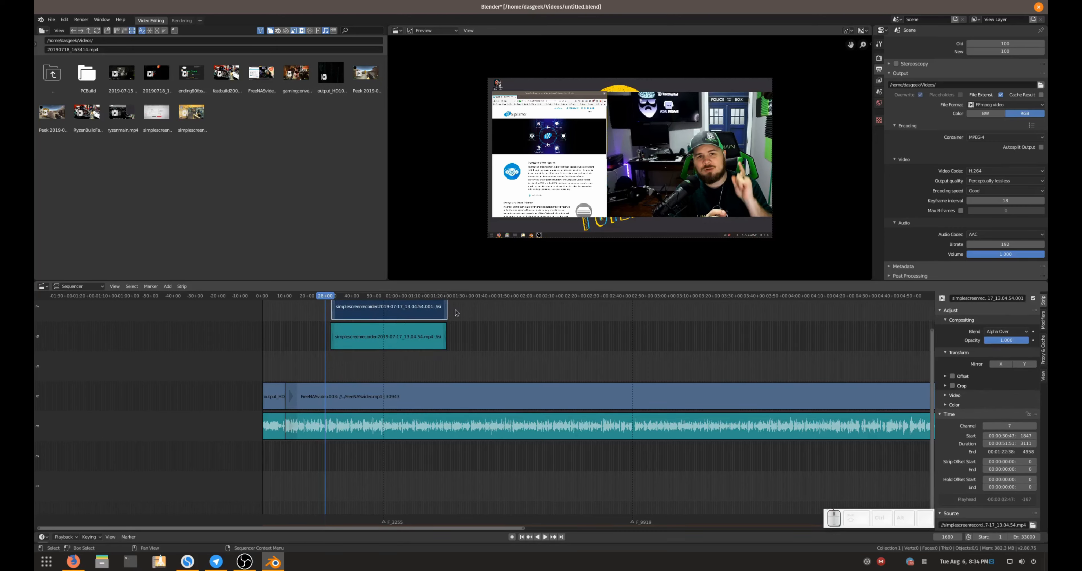
{"action": "scroll", "coordinate": [397, 352], "scroll_direction": "up", "scroll_amount": 1}
{"action": "scroll", "coordinate": [399, 352], "scroll_direction": "down", "scroll_amount": 1}
{"action": "scroll", "coordinate": [982, 378], "scroll_direction": "down", "scroll_amount": 3}
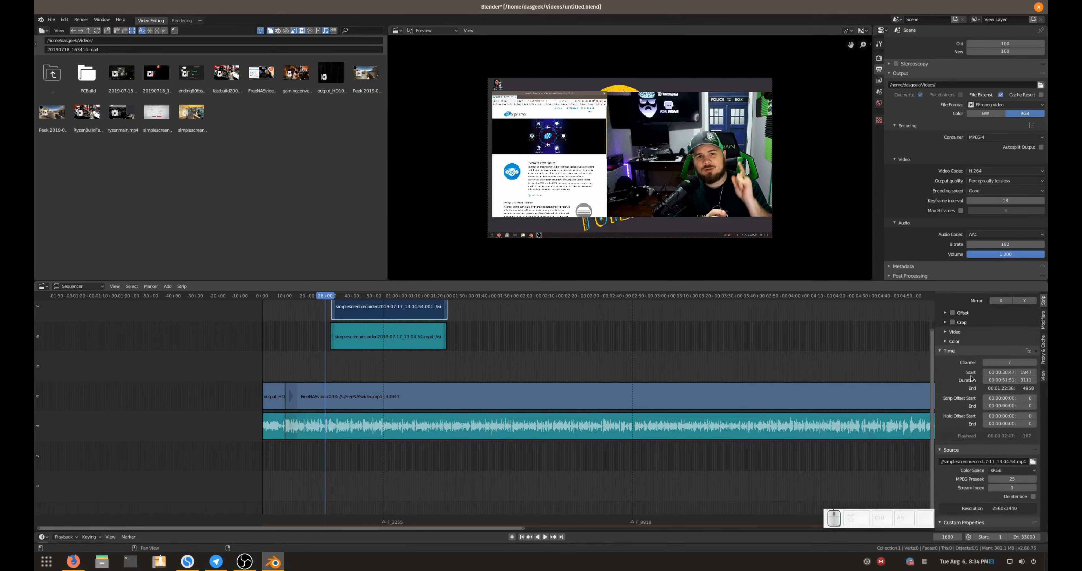
{"action": "scroll", "coordinate": [966, 383], "scroll_direction": "up", "scroll_amount": 4}
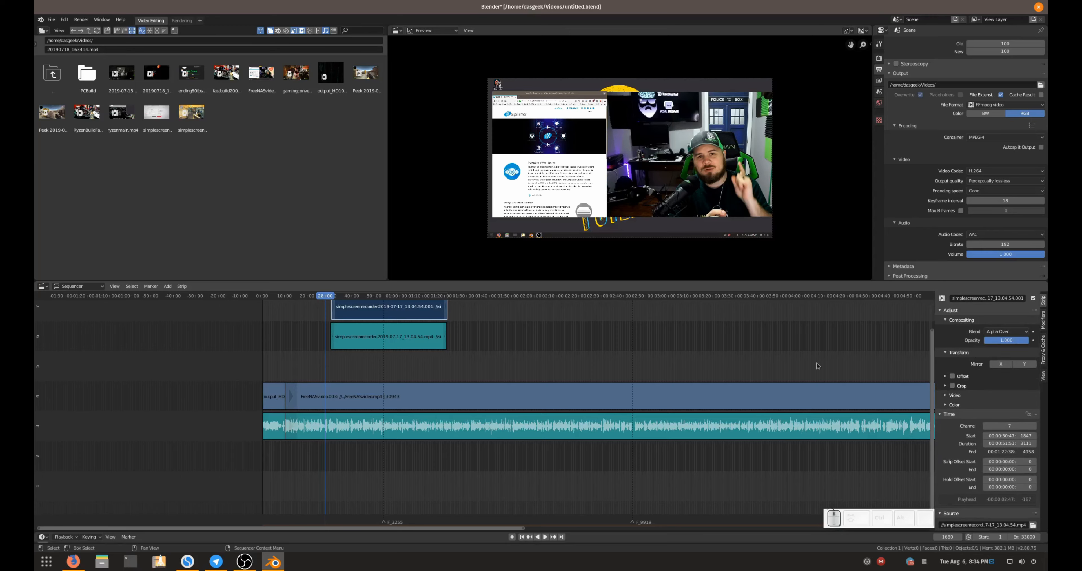
Enable the waveform display for the simplescreenrecorder audio strip
{"action": "left_click", "coordinate": [434, 350]}
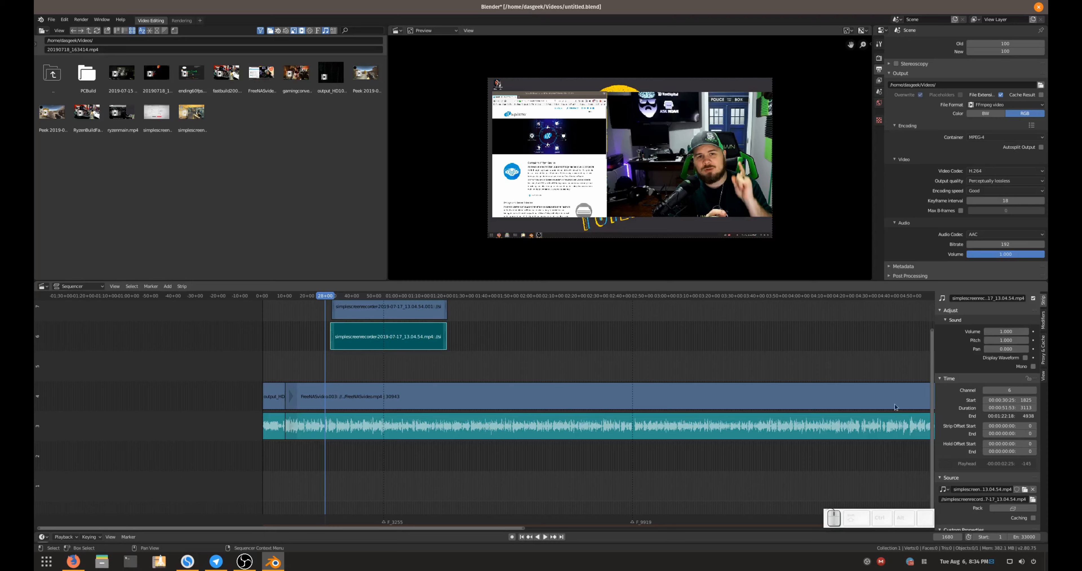
{"action": "scroll", "coordinate": [979, 426], "scroll_direction": "down", "scroll_amount": 1}
{"action": "scroll", "coordinate": [976, 425], "scroll_direction": "up", "scroll_amount": 1}
{"action": "left_click", "coordinate": [1025, 358]}
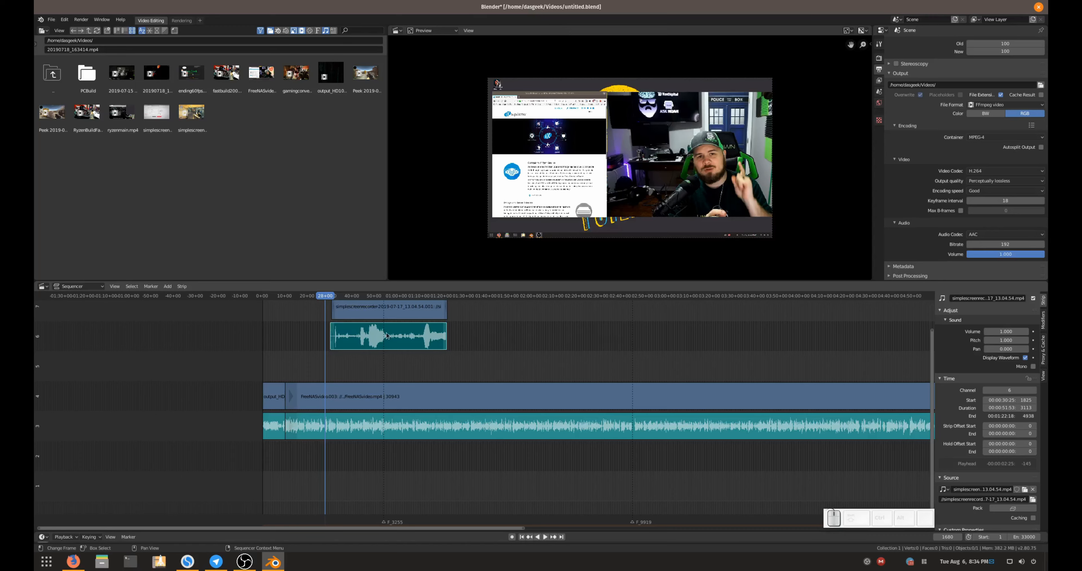
Box-select the simplescreenrecorder clip's video and audio strips together
{"action": "scroll", "coordinate": [390, 336], "scroll_direction": "up", "scroll_amount": 1}
{"action": "scroll", "coordinate": [388, 336], "scroll_direction": "up", "scroll_amount": 1}
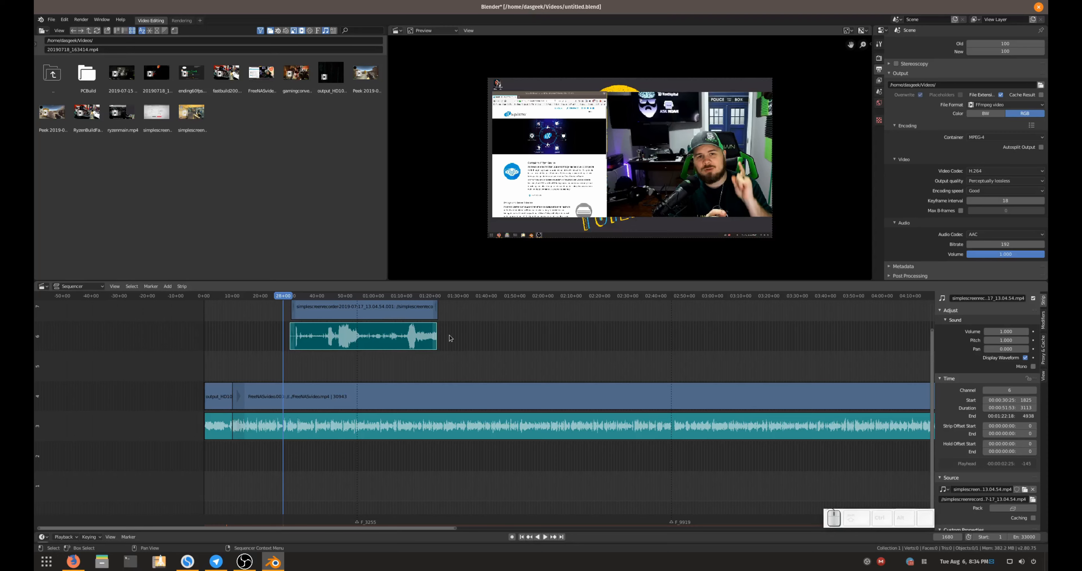
{"action": "left_click", "coordinate": [425, 347], "text": "shift"}
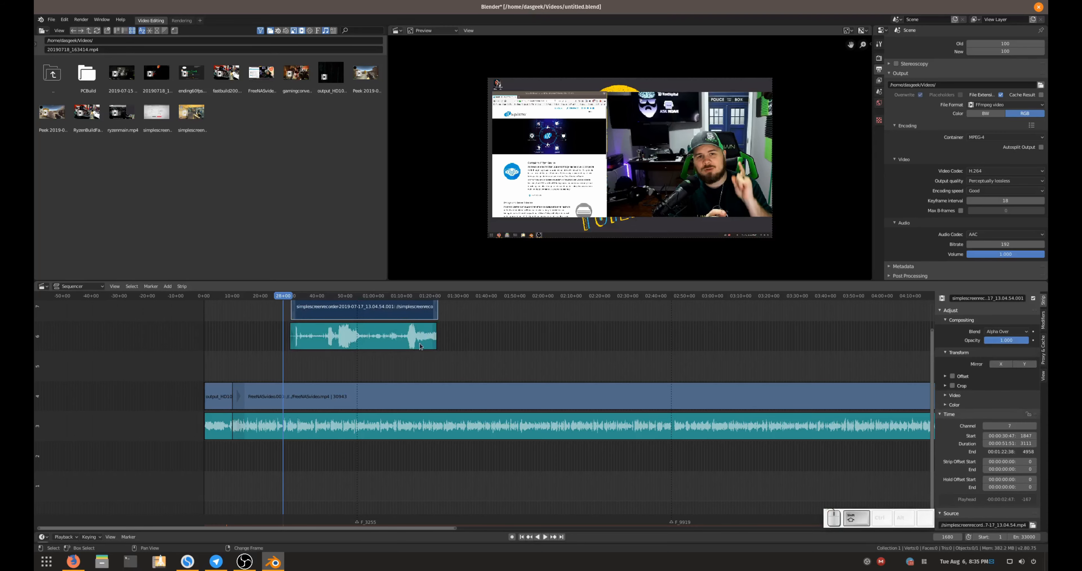
{"action": "right_click", "coordinate": [408, 344]}
{"action": "left_click", "coordinate": [409, 346]}
{"action": "key", "text": "b"}
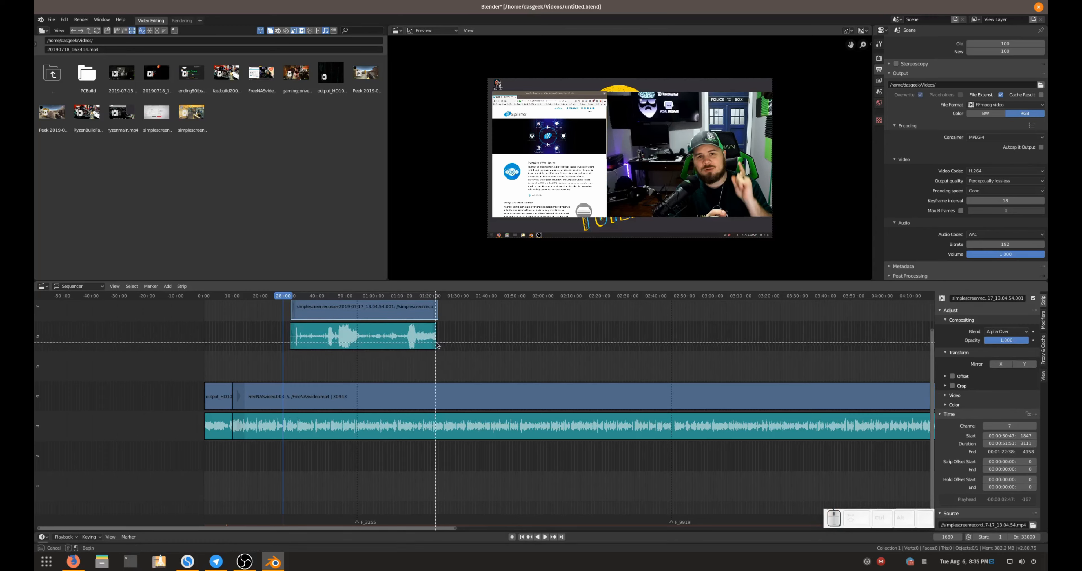
{"action": "left_click_drag", "start_coordinate": [445, 336], "coordinate": [385, 306]}
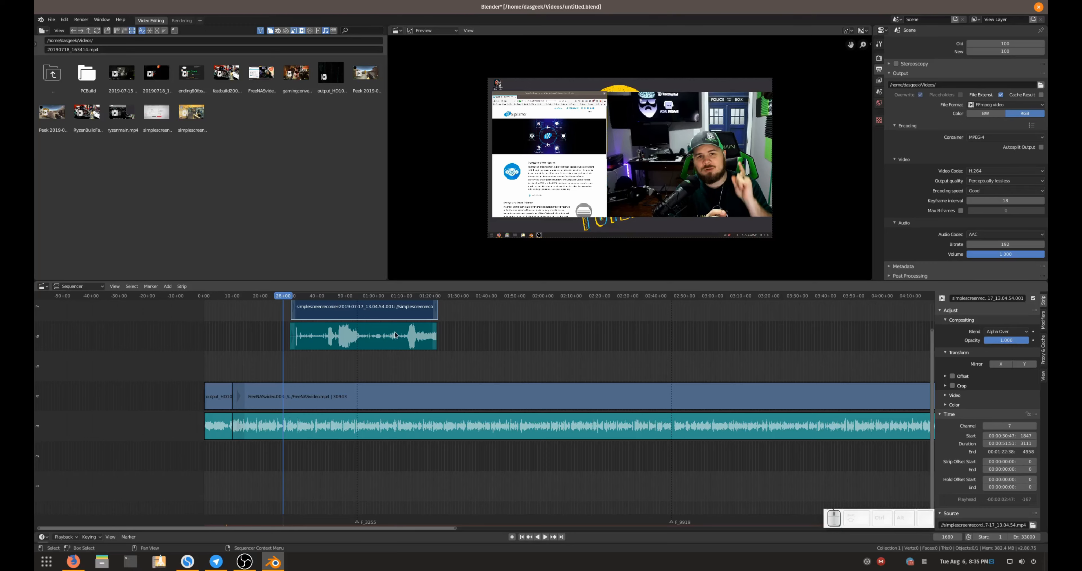
Slide both selected strips along the timeline so the video strip starts at about 00:00:57:17
{"action": "key", "text": "g"}
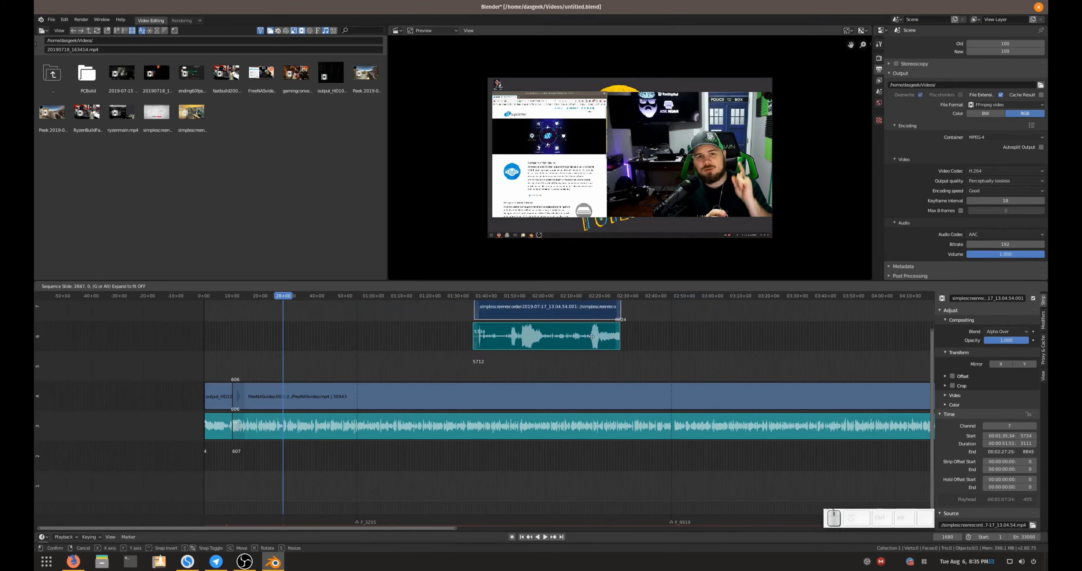
{"action": "key", "text": "g"}
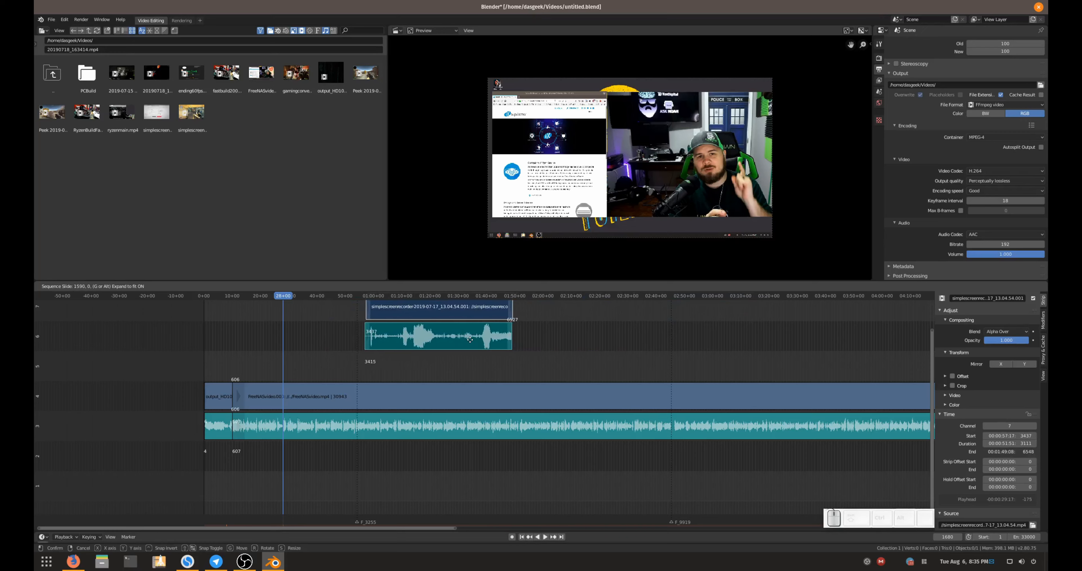
{"action": "left_click", "coordinate": [470, 339]}
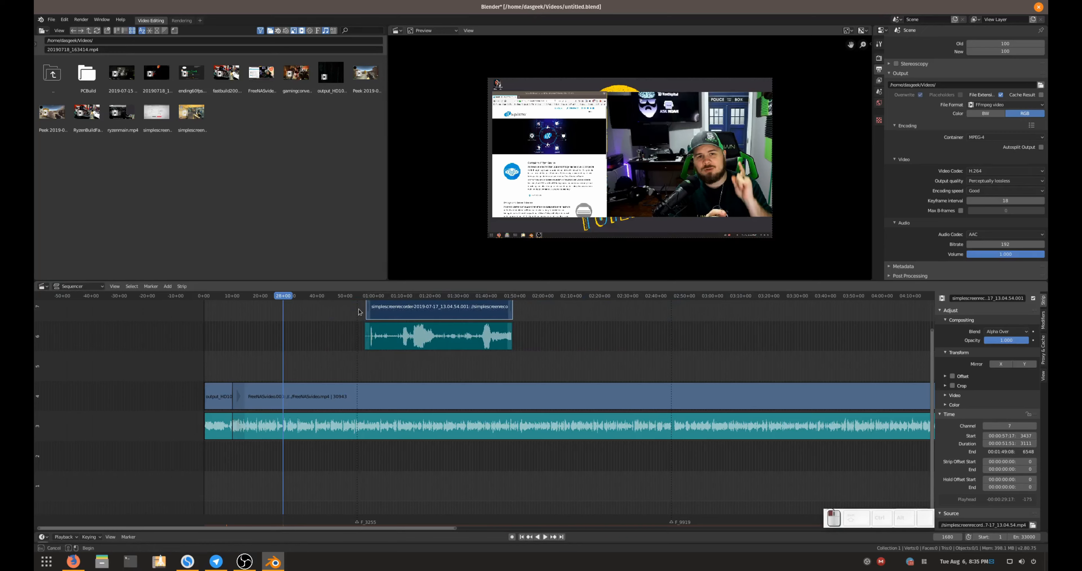
Erase the simplescreenrecorder video and audio strips from the sequencer
{"action": "right_click", "coordinate": [432, 338]}
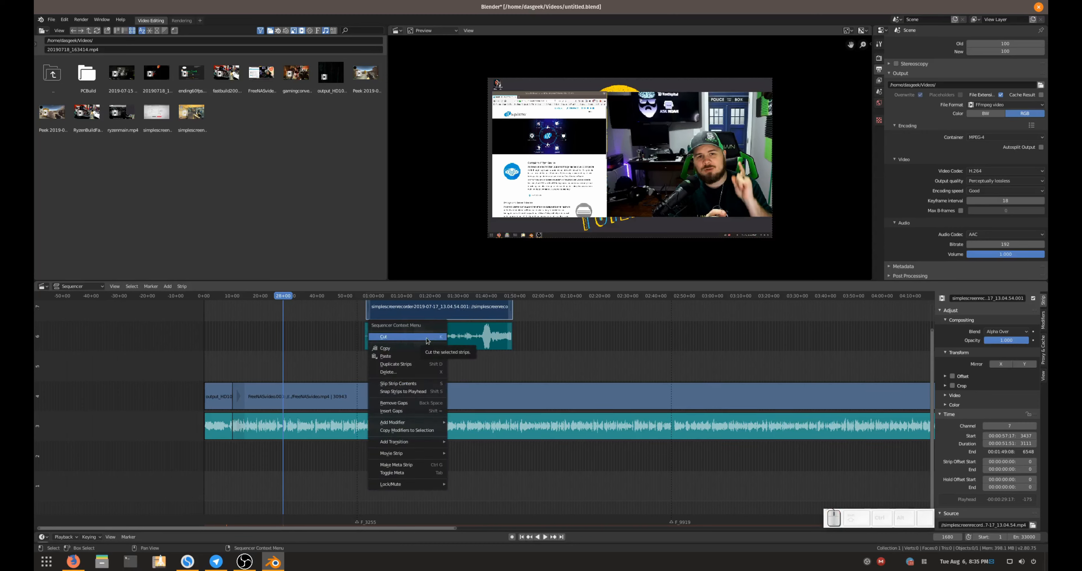
{"action": "left_click", "coordinate": [419, 372]}
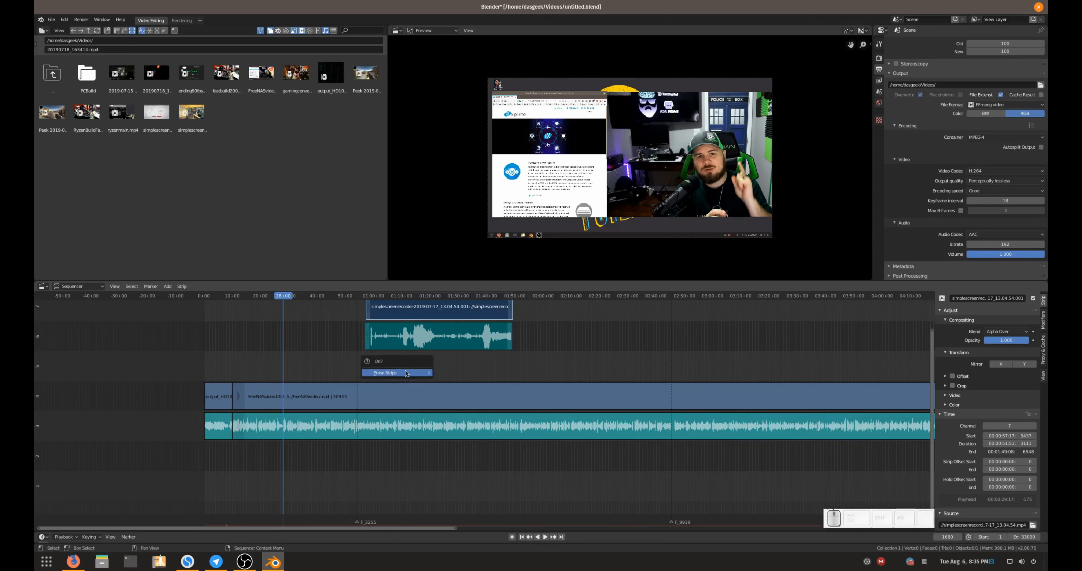
{"action": "left_click", "coordinate": [404, 373]}
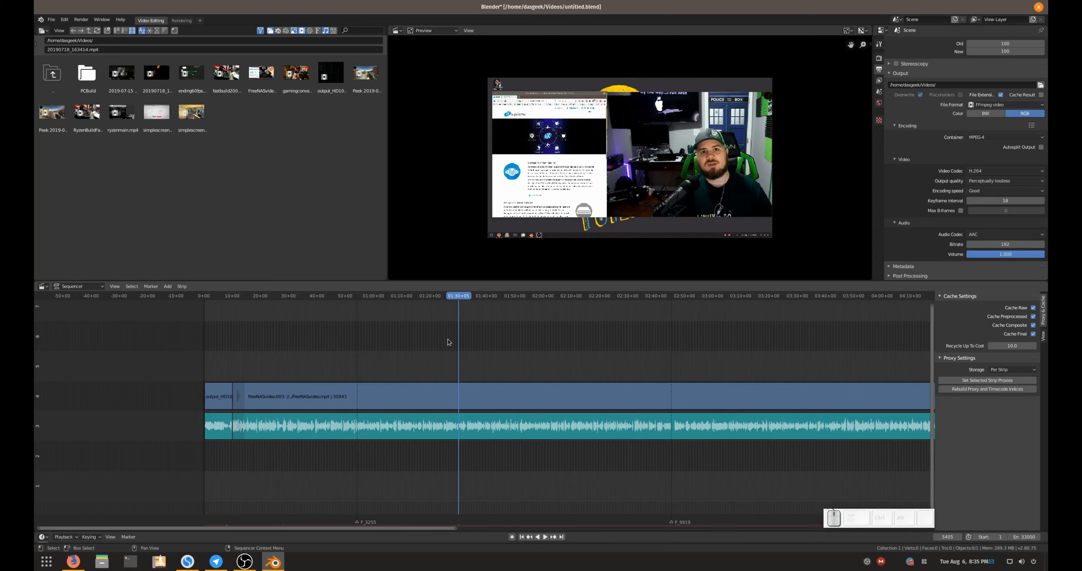
Cut the long FreeNASvideo video and audio strips together with the playhead at 01:58+24
{"action": "left_click", "coordinate": [507, 293]}
{"action": "left_click", "coordinate": [539, 298]}
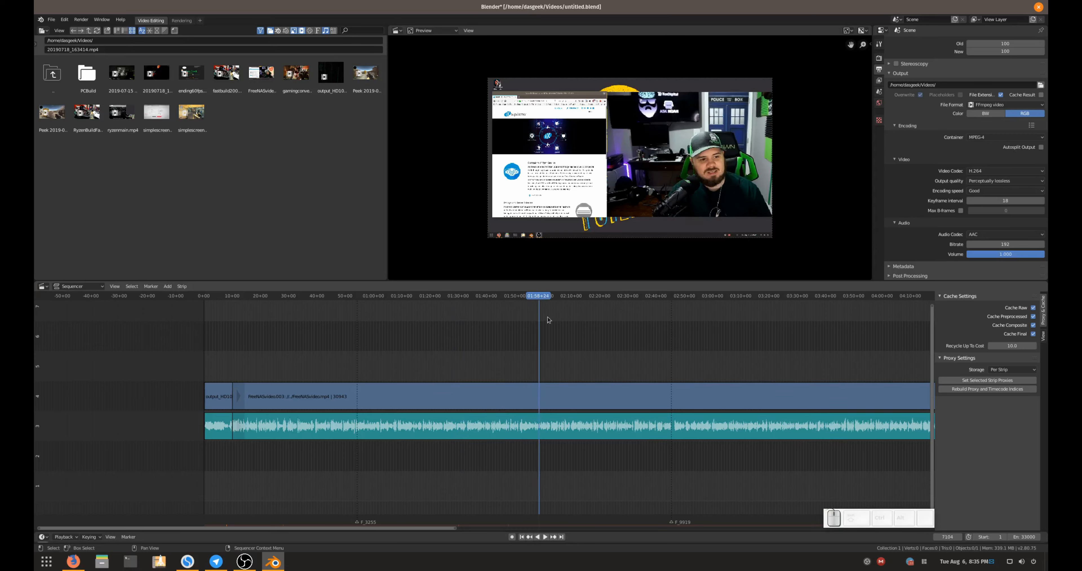
{"action": "left_click", "coordinate": [553, 396]}
{"action": "left_click", "coordinate": [551, 429]}
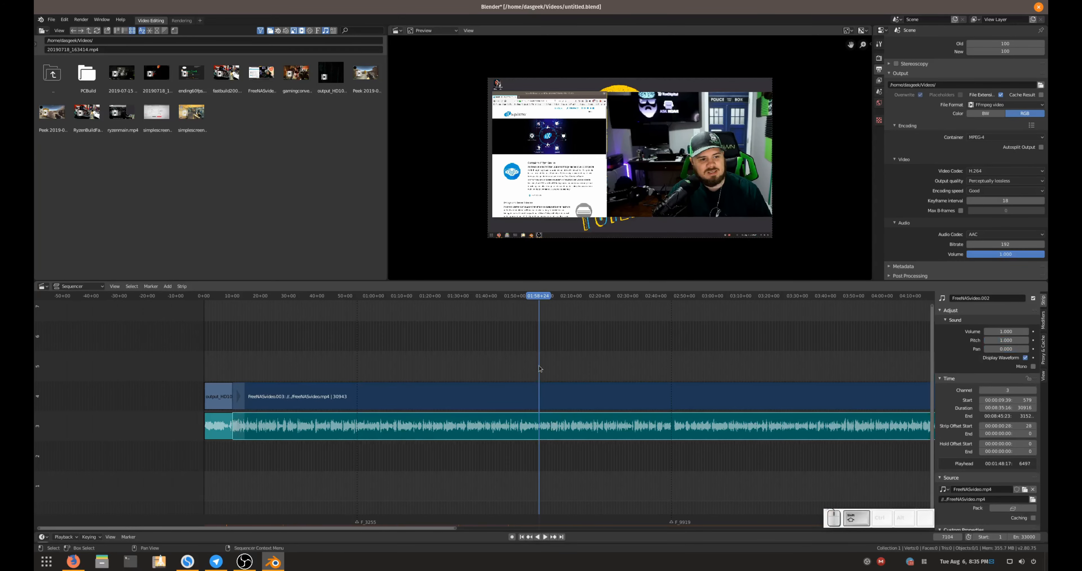
{"action": "key", "text": "k"}
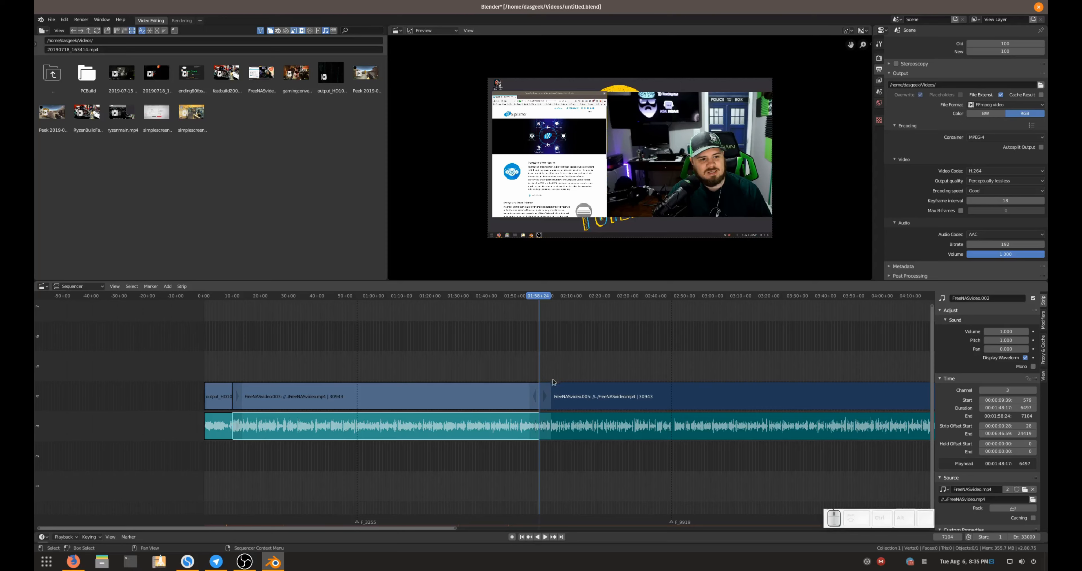
Deselect all strips and preview the cut FreeNASvideo footage from several points on the timeline
{"action": "key", "text": "a"}
{"action": "left_click_drag", "start_coordinate": [556, 295], "coordinate": [586, 297]}
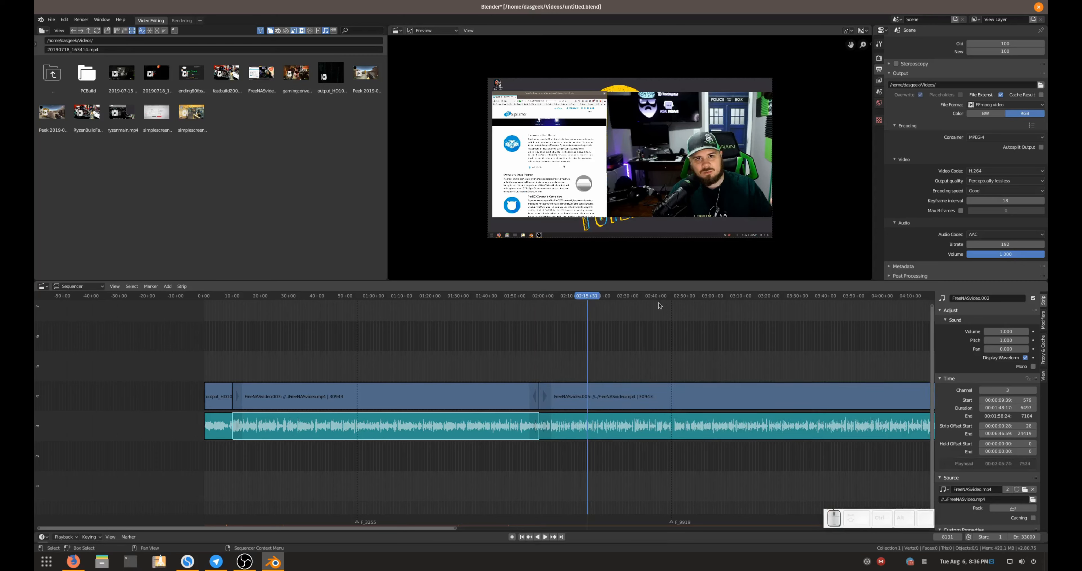
{"action": "left_click", "coordinate": [410, 299]}
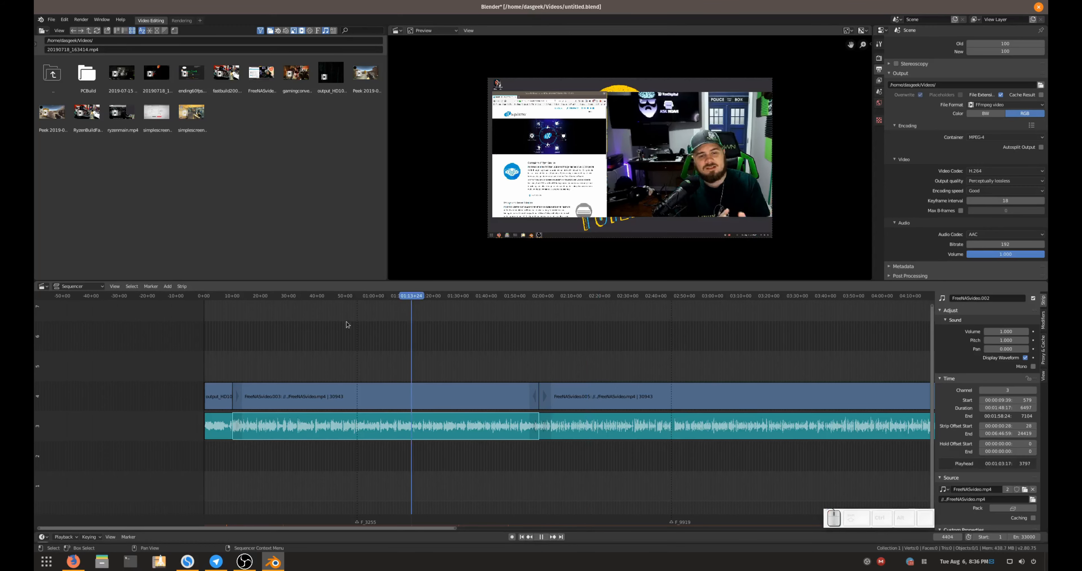
{"action": "left_click", "coordinate": [342, 299]}
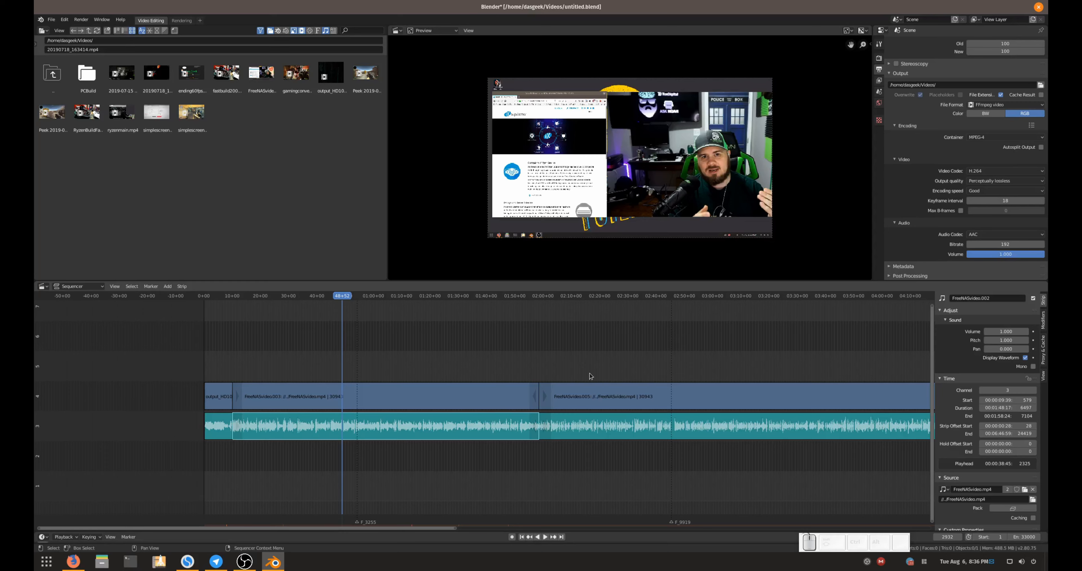
Inspect the timeline's playback options, including the sync mode
{"action": "left_click", "coordinate": [64, 537]}
{"action": "left_click", "coordinate": [64, 537]}
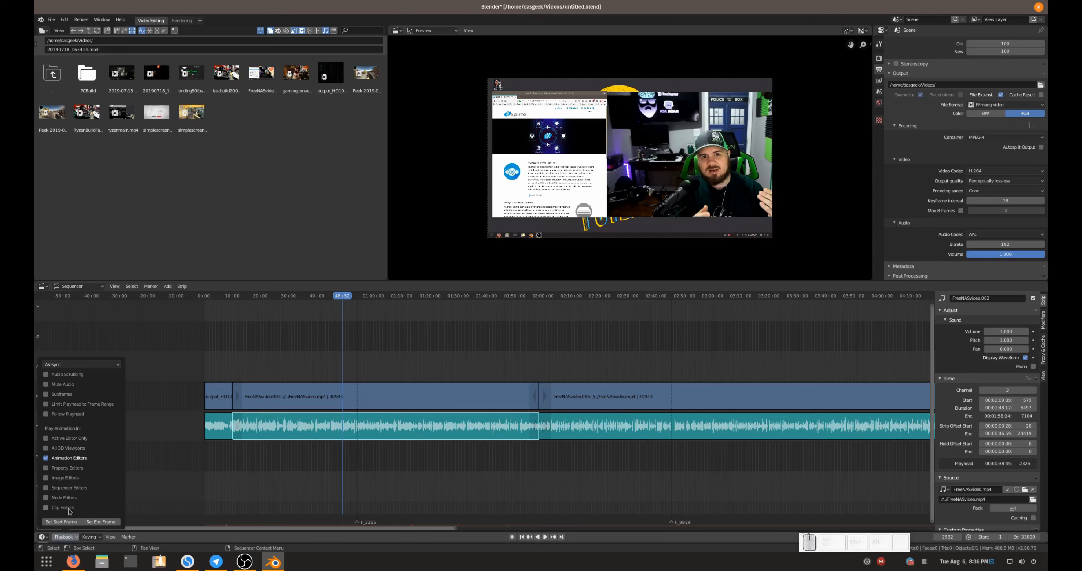
{"action": "mouse_move", "coordinate": [89, 538]}
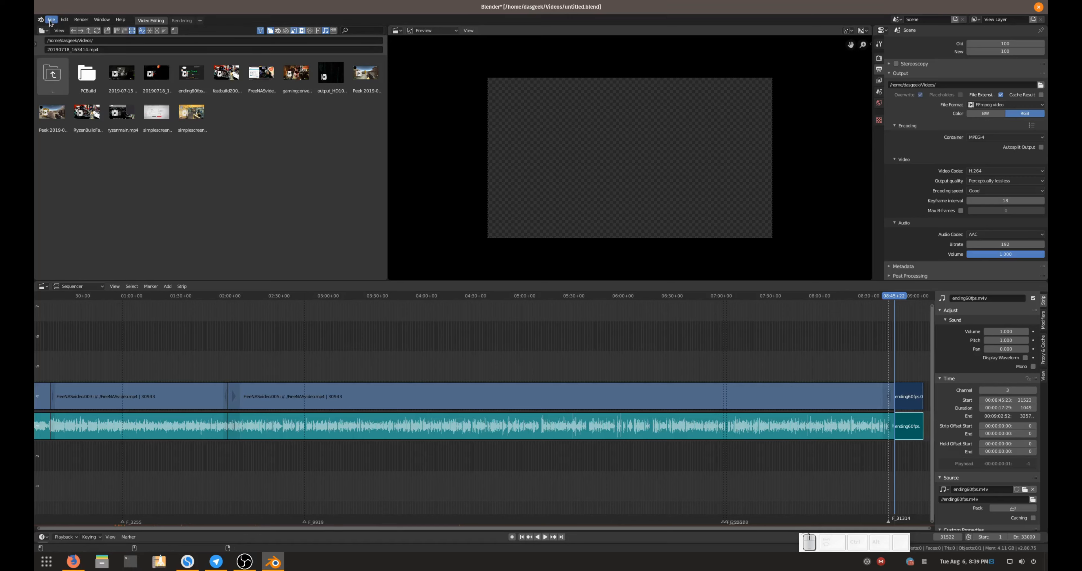
Review the output dimensions and frame rate, and check the Interface and System sections of the preferences
{"action": "scroll", "coordinate": [967, 208], "scroll_direction": "up", "scroll_amount": 5}
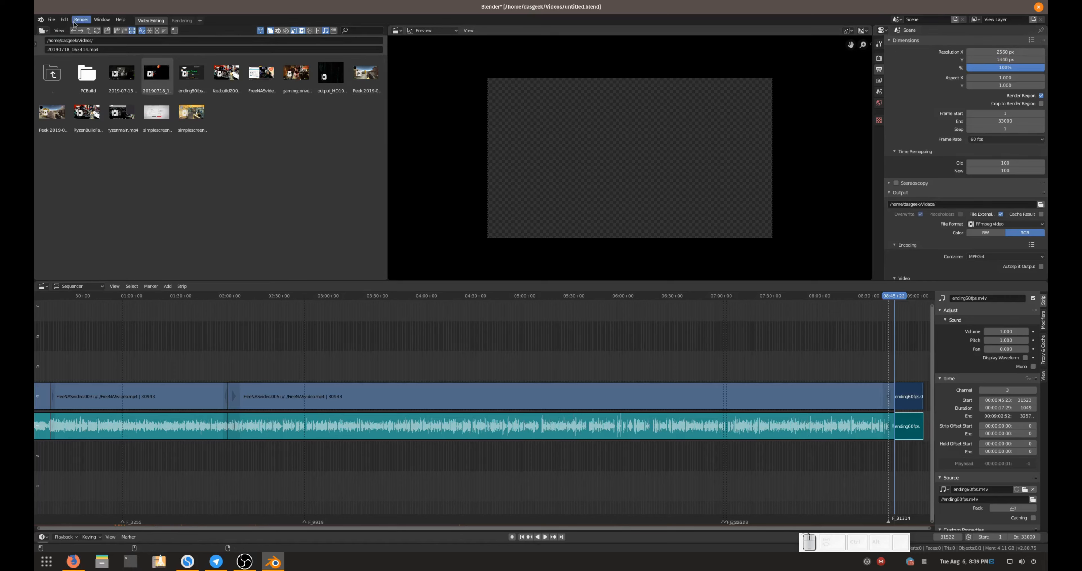
{"action": "left_click", "coordinate": [64, 19]}
{"action": "left_click", "coordinate": [80, 125]}
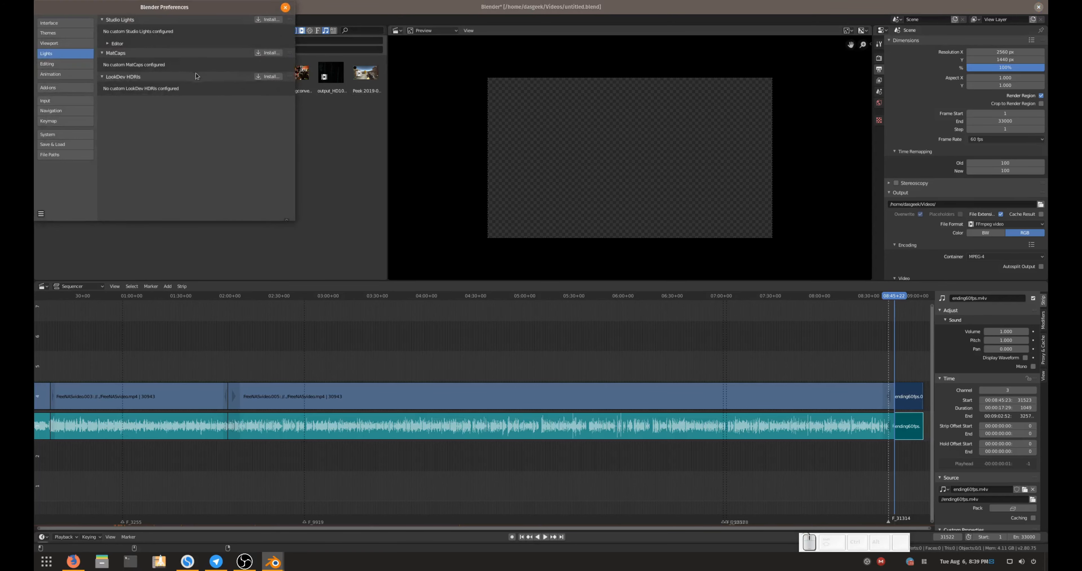
{"action": "left_click", "coordinate": [53, 23]}
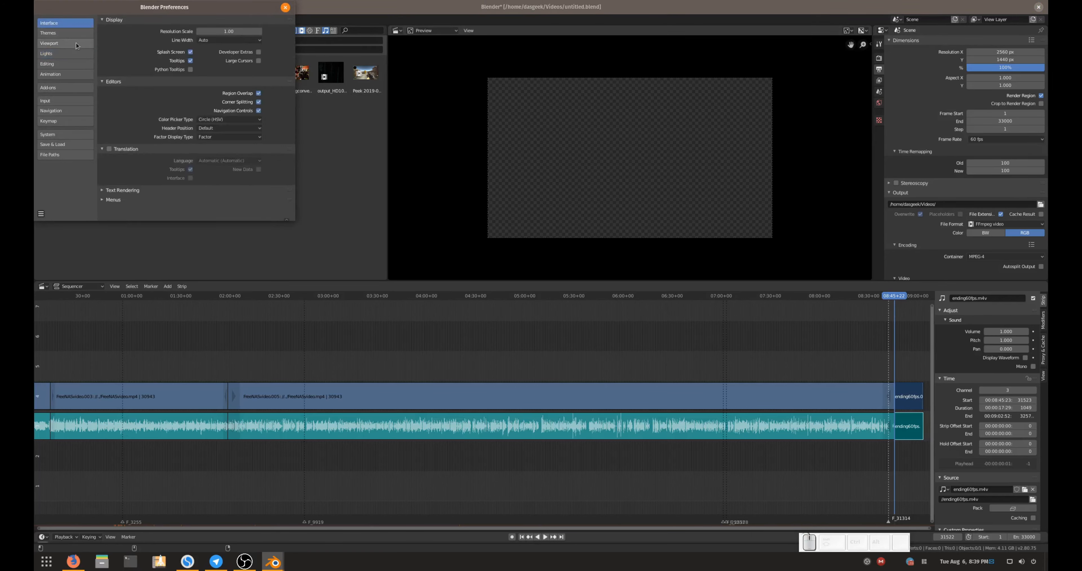
{"action": "left_click", "coordinate": [73, 137]}
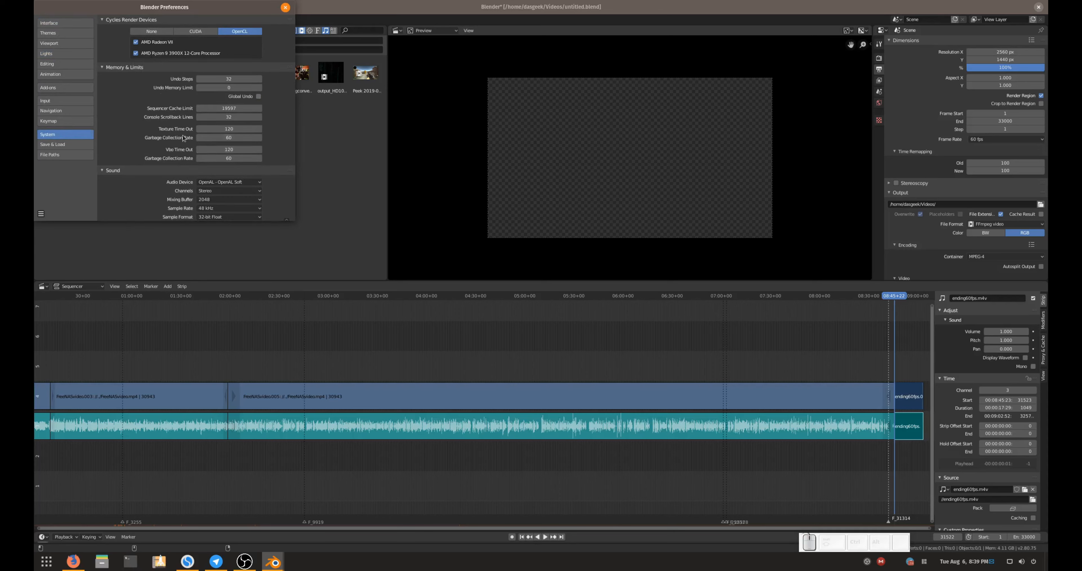
{"action": "left_click", "coordinate": [285, 7]}
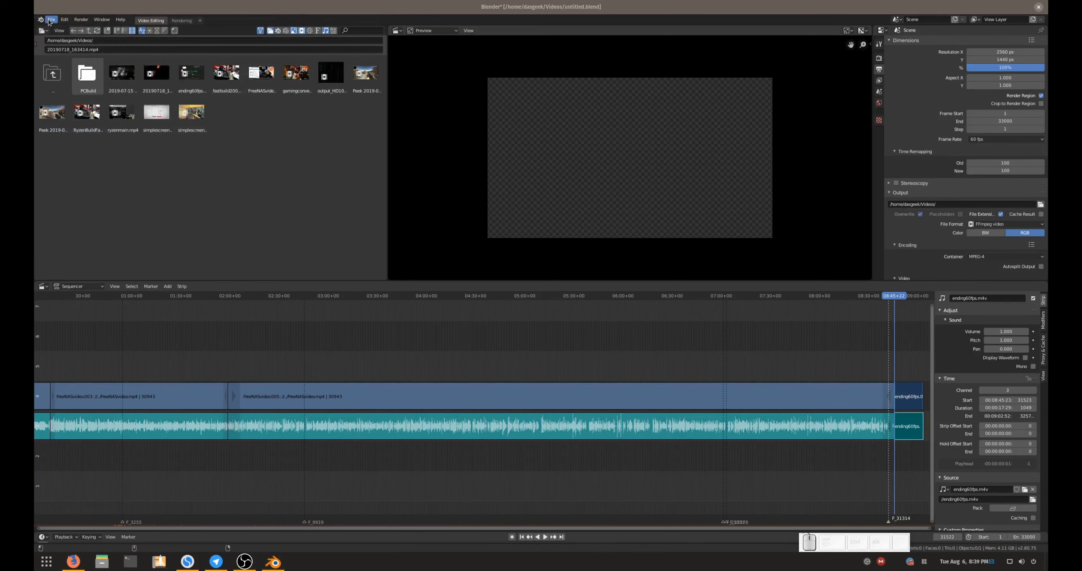
Save the current video editing setup as the default startup file
{"action": "left_click", "coordinate": [49, 21]}
{"action": "mouse_move", "coordinate": [82, 147]}
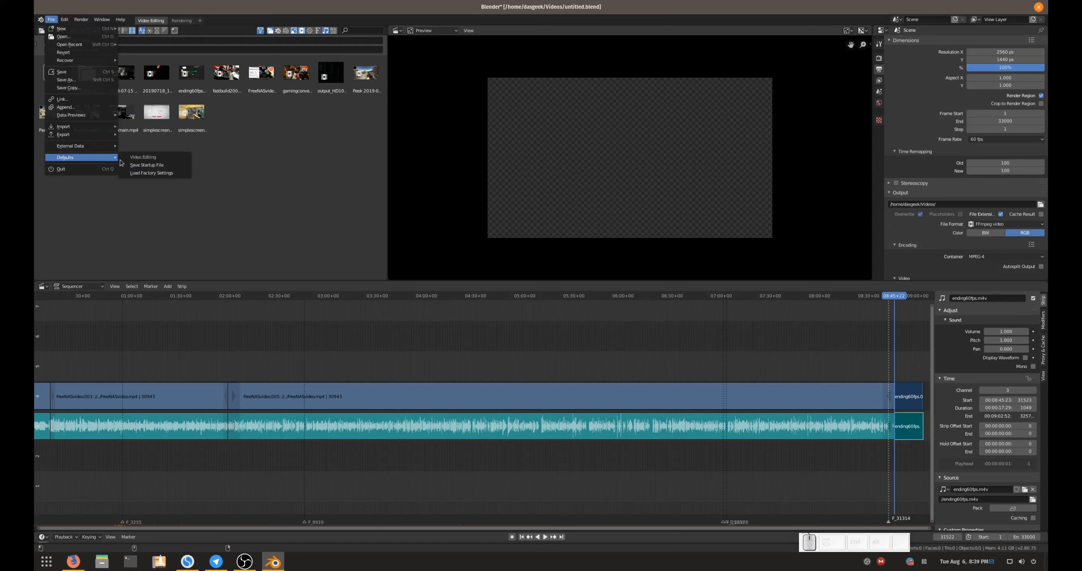
{"action": "left_click", "coordinate": [153, 166]}
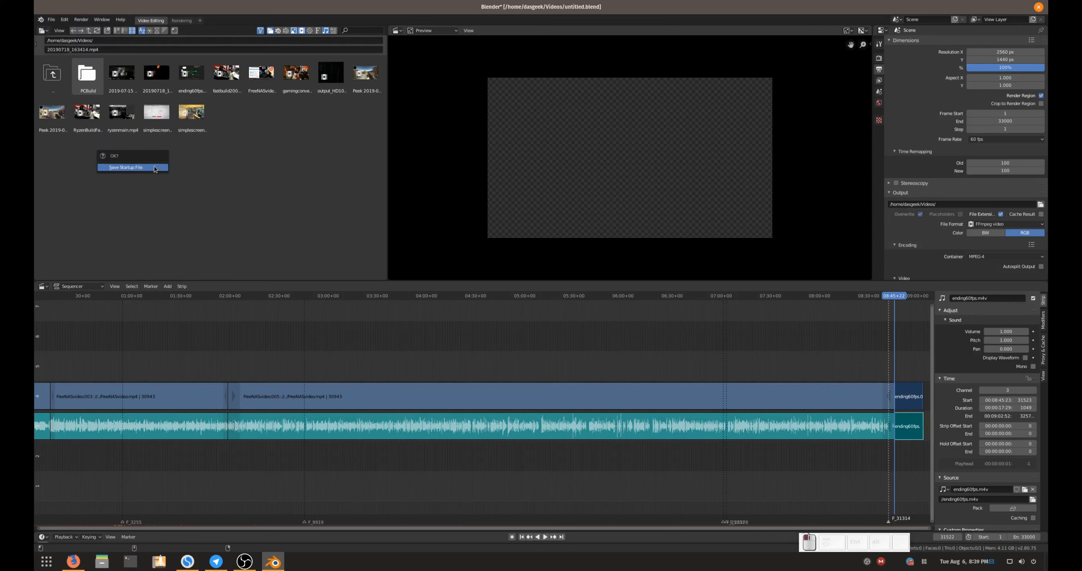
{"action": "left_click", "coordinate": [154, 168]}
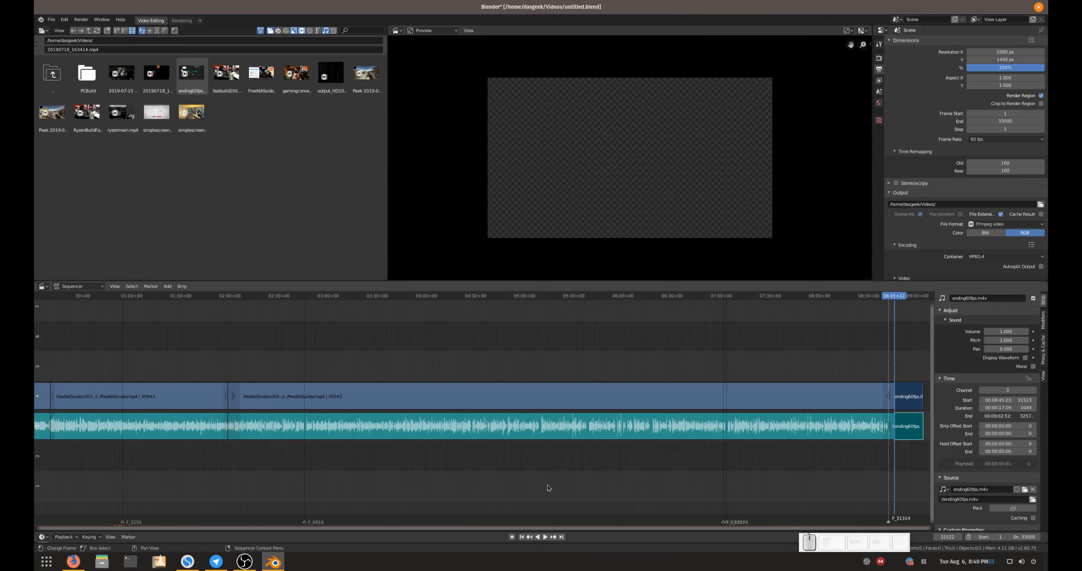
Jump the playhead from the opening clip forward through each strip boundary to the end, and fit all strips in view
{"action": "left_click_drag", "start_coordinate": [474, 529], "coordinate": [409, 536]}
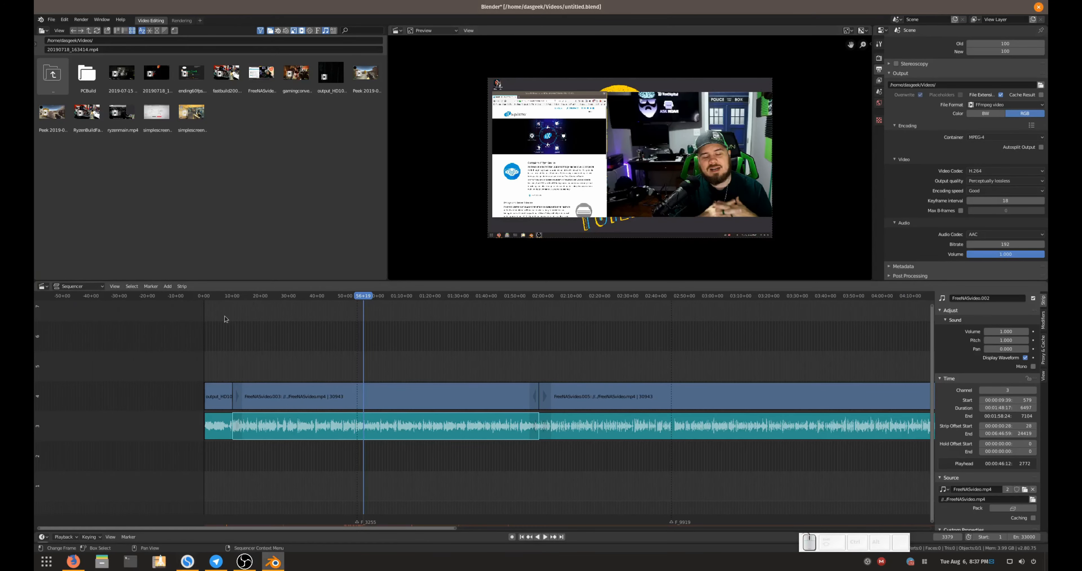
{"action": "left_click", "coordinate": [223, 339]}
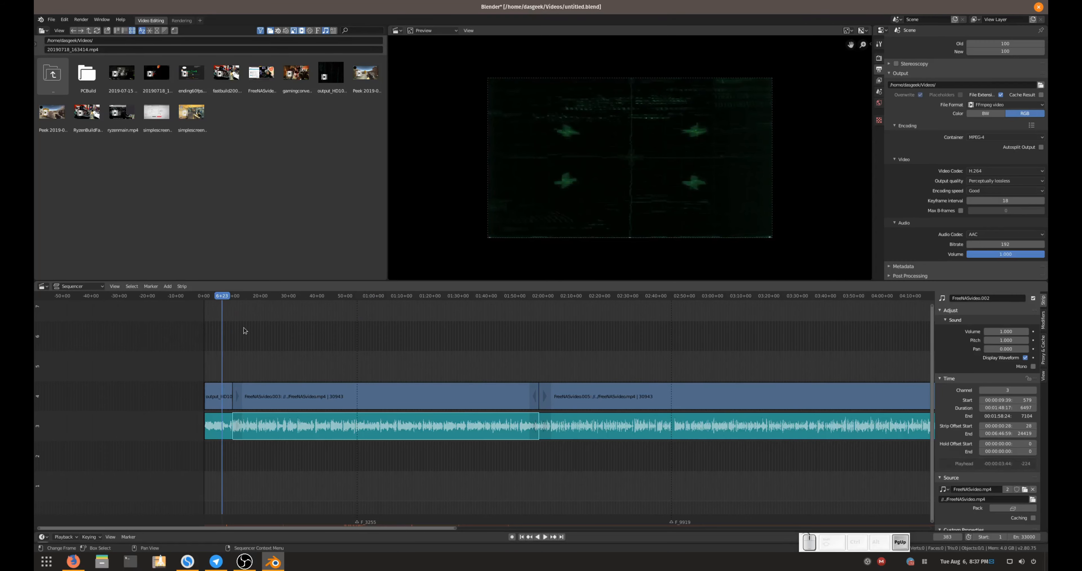
{"action": "key", "text": "Page_Up"}
{"action": "key", "text": "Page_Up"}
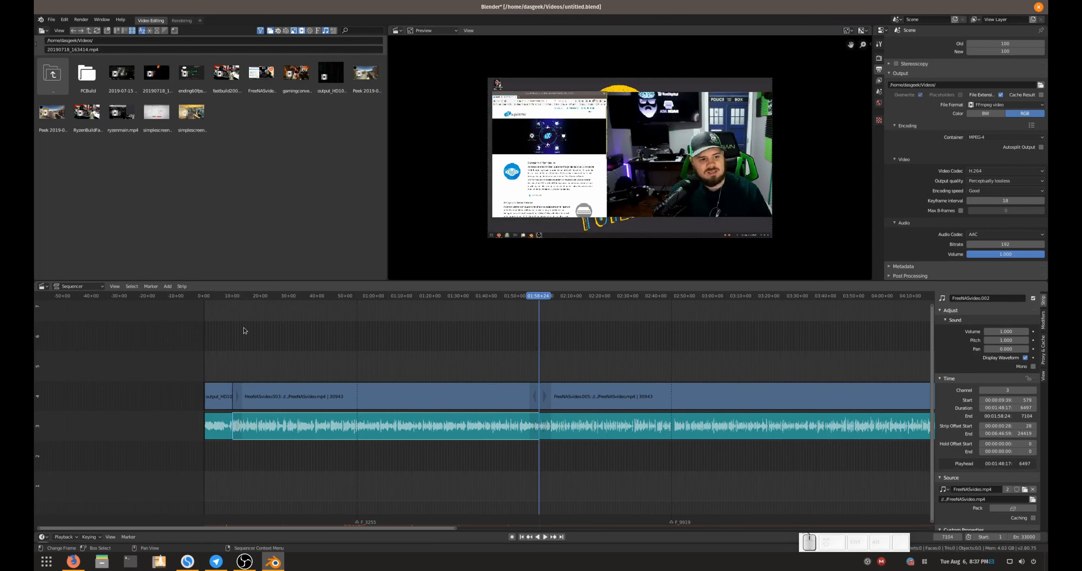
{"action": "key", "text": "Page_Up"}
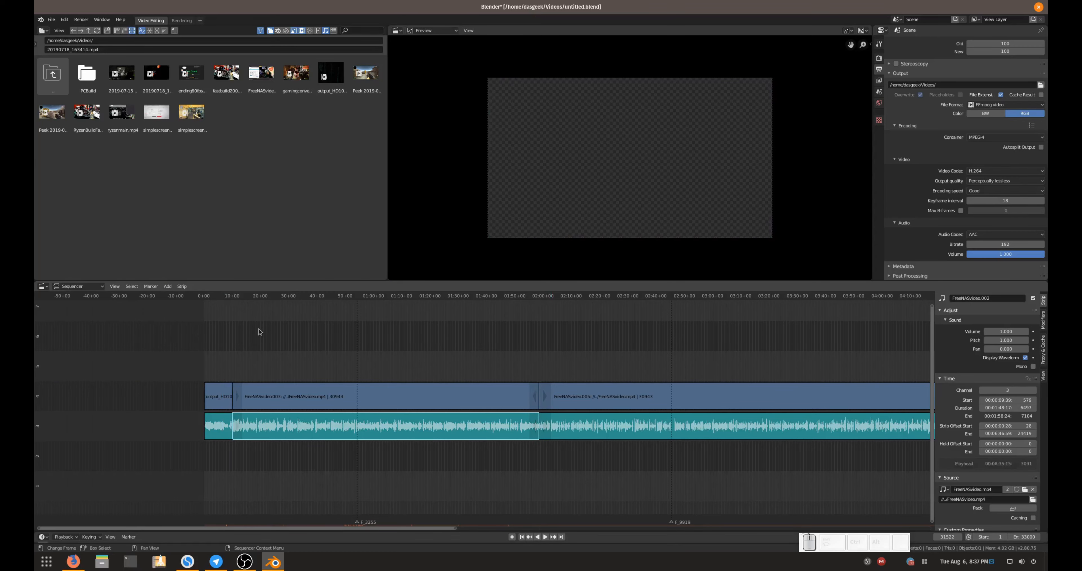
{"action": "key", "text": "Home"}
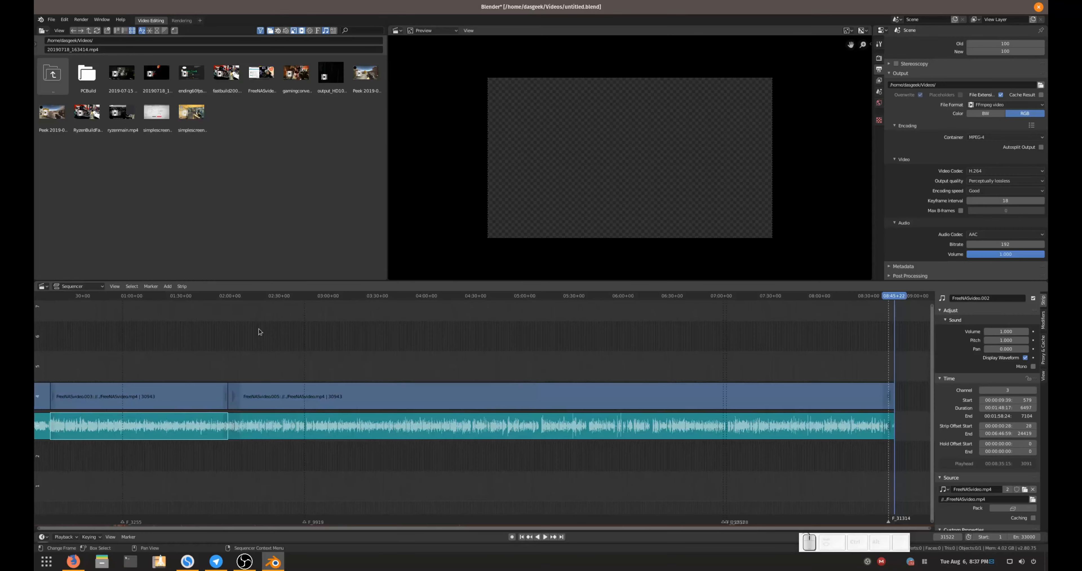
Jump the playhead backward through the strip boundaries to the start of the opening clip
{"action": "key", "text": "Page_Down"}
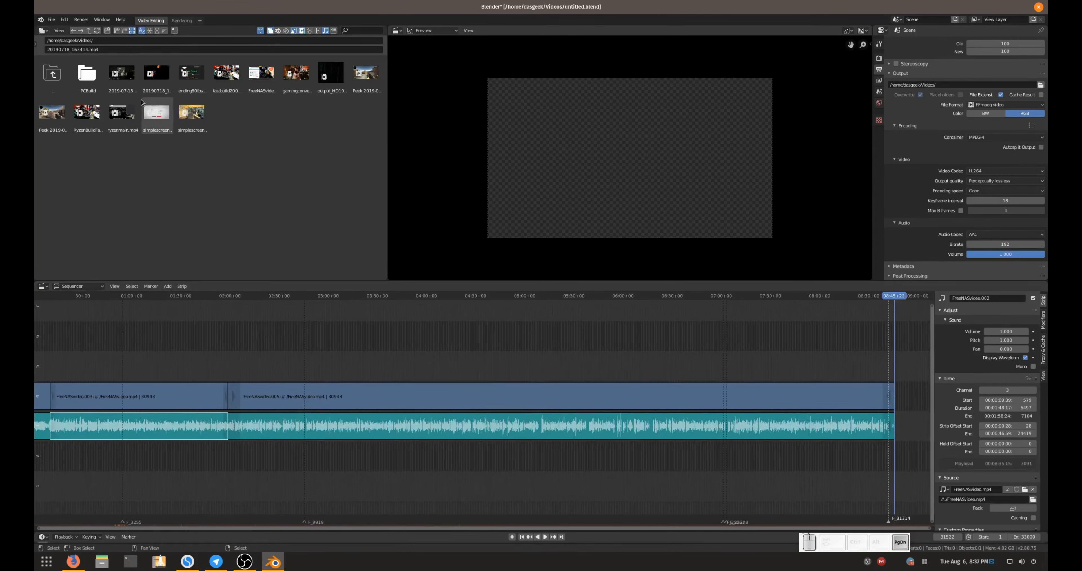
{"action": "key", "text": "Page_Down"}
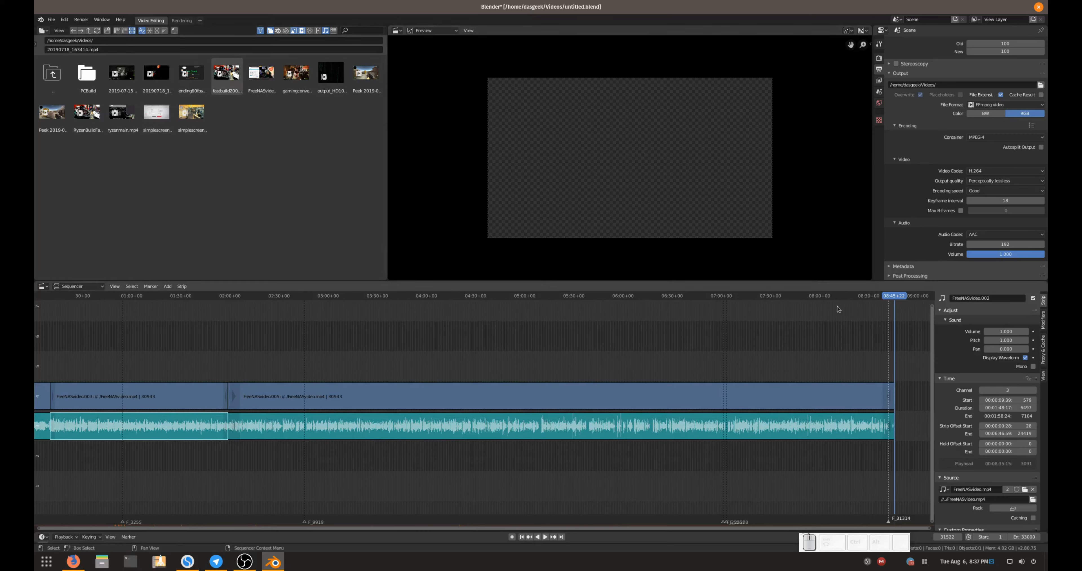
{"action": "key", "text": "Page_Down"}
{"action": "key", "text": "Page_Down"}
{"action": "key", "text": "Page_Down"}
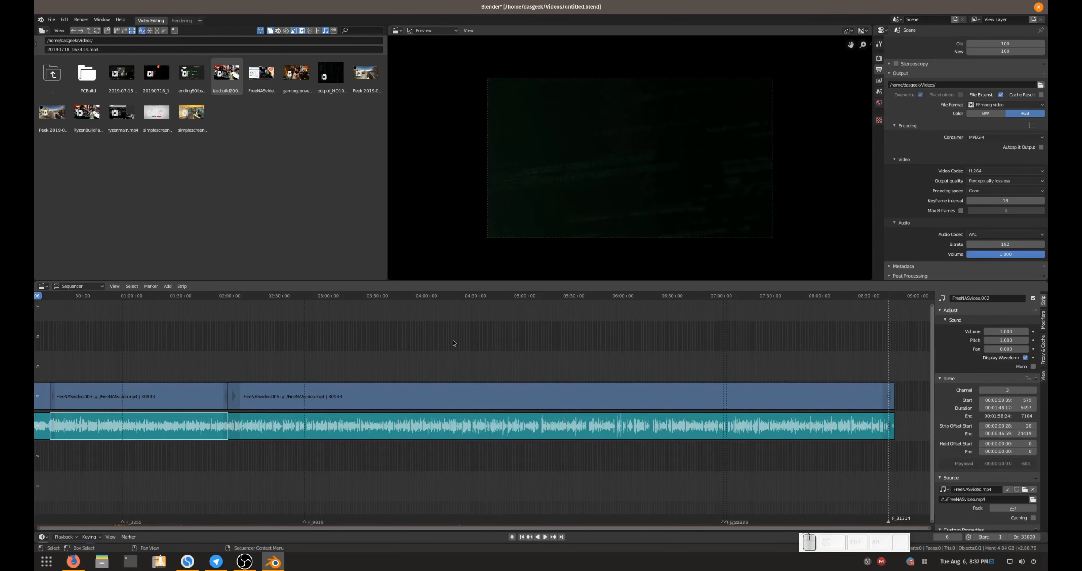
Jump the playhead across the cuts to the end of the FreeNASvideo footage at 08:45+22 and add the ending60fps.m4v clip there
{"action": "key", "text": "Page_Up"}
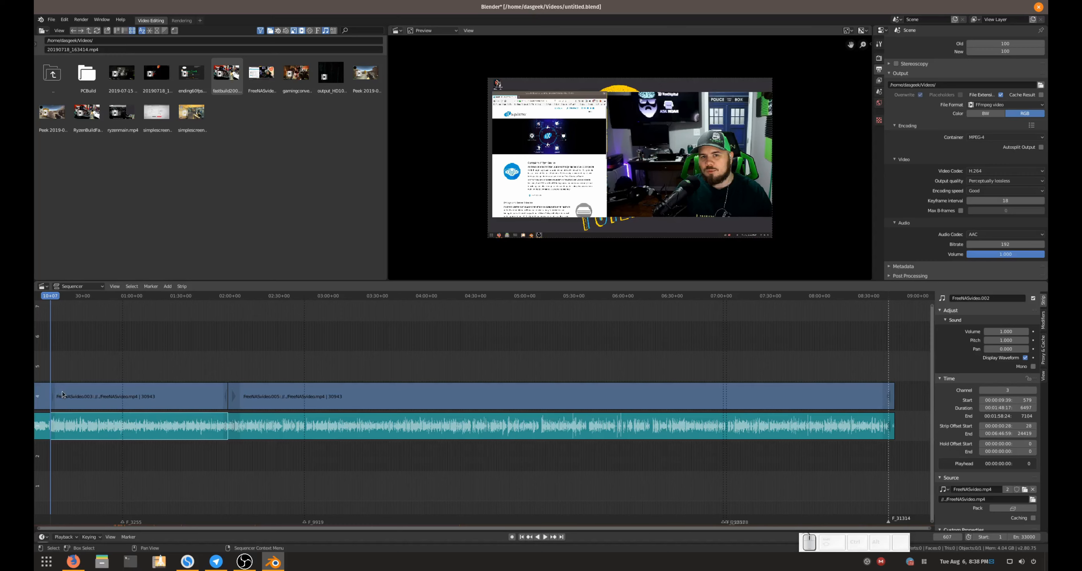
{"action": "key", "text": "Page_Up"}
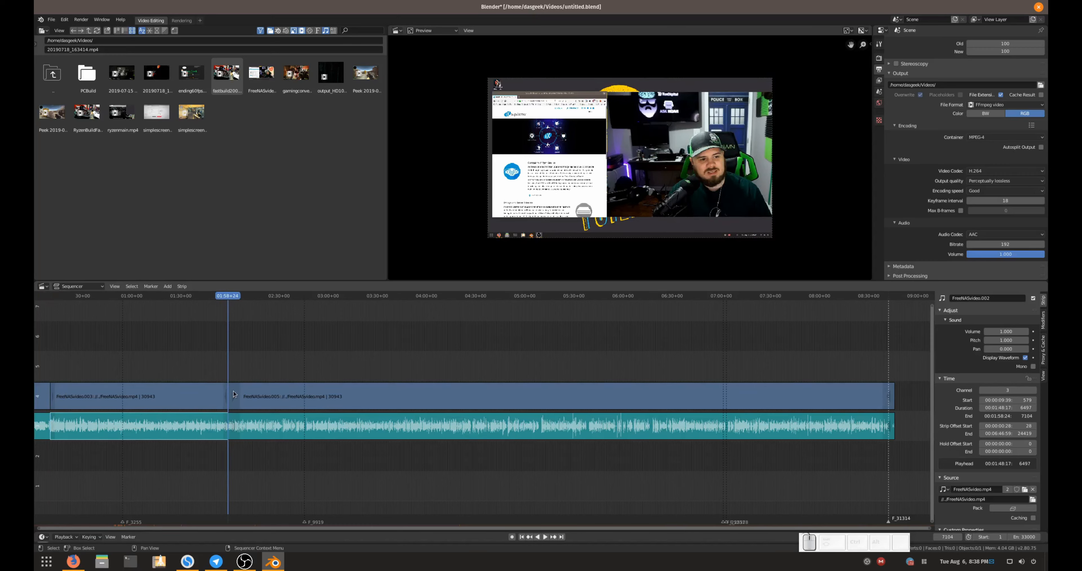
{"action": "key", "text": "Page_Up"}
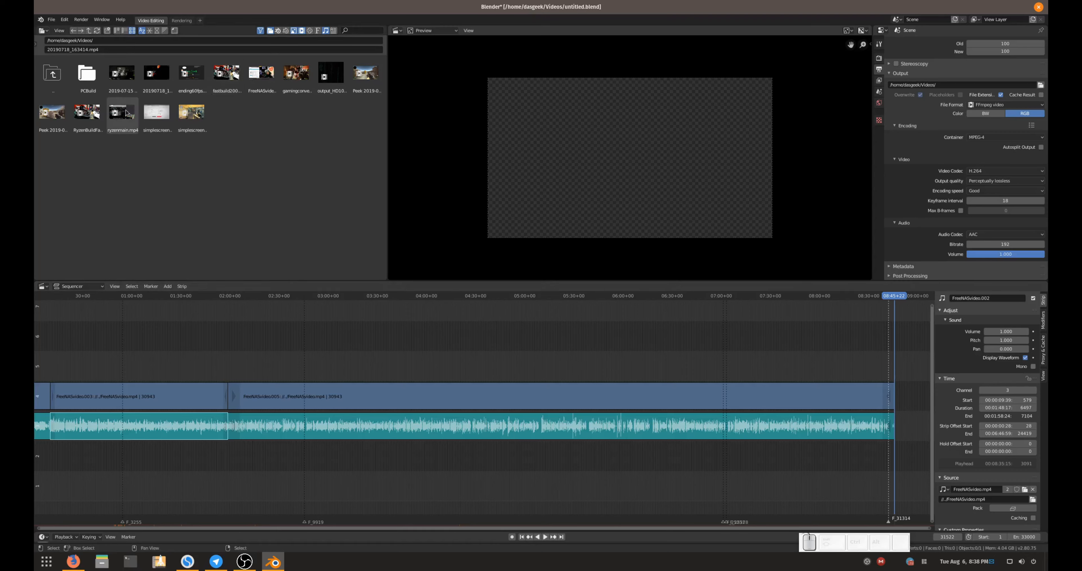
{"action": "left_click_drag", "start_coordinate": [187, 80], "coordinate": [918, 405]}
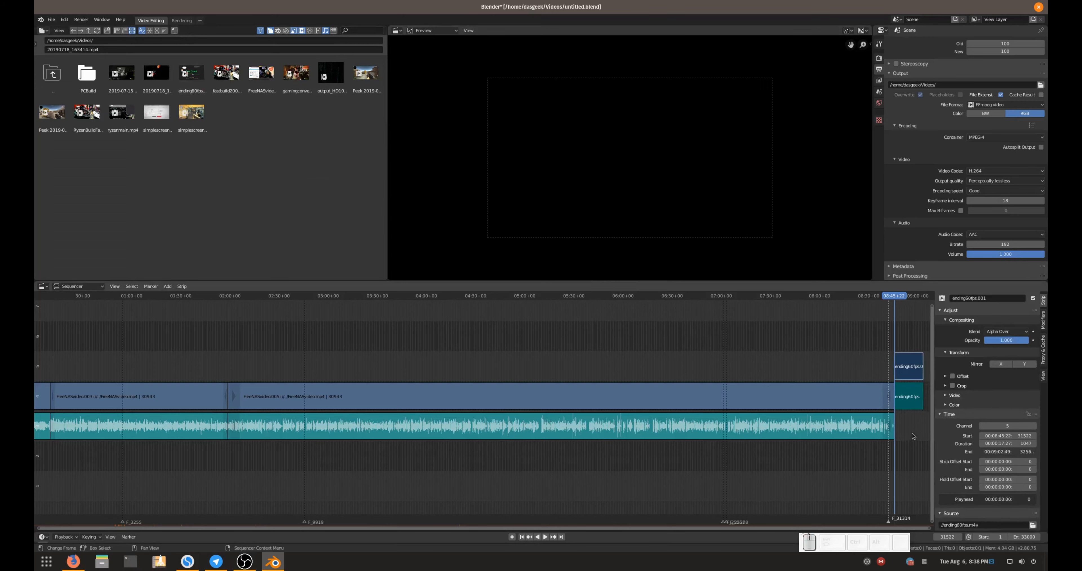
Move the ending60fps video and audio strips together down one channel, with the audio in channel 3 starting at 00:08:45:23
{"action": "left_click", "coordinate": [905, 370]}
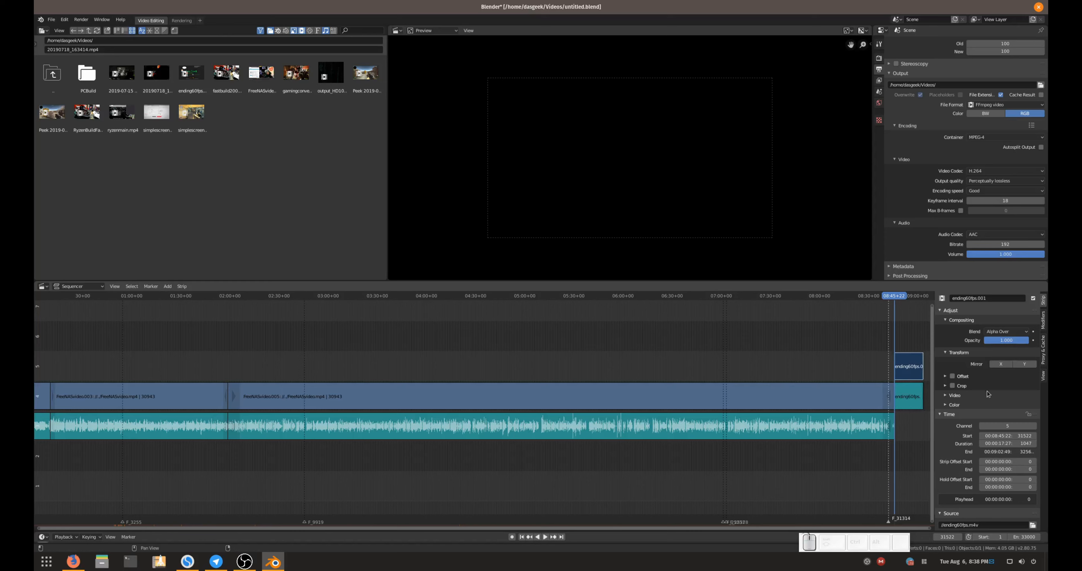
{"action": "scroll", "coordinate": [987, 391], "scroll_direction": "down", "scroll_amount": 3}
{"action": "scroll", "coordinate": [987, 391], "scroll_direction": "up", "scroll_amount": 3}
{"action": "left_click", "coordinate": [912, 390]}
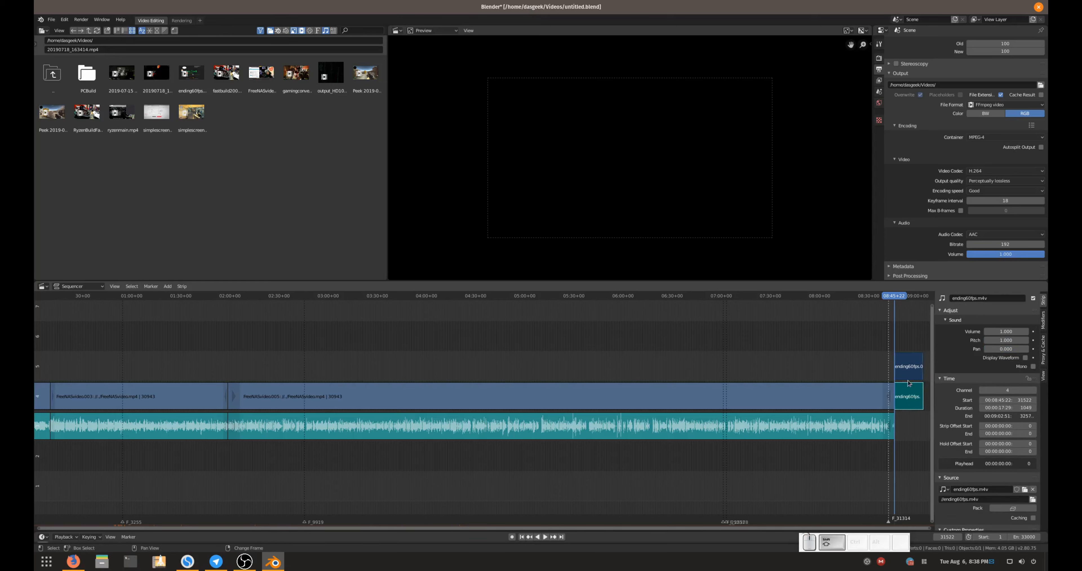
{"action": "key", "text": "g"}
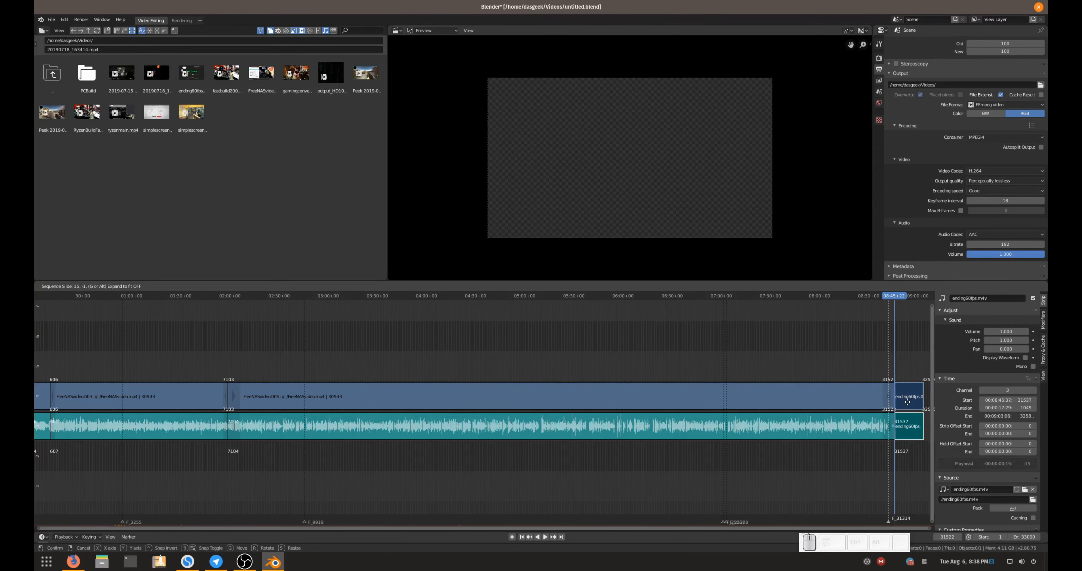
{"action": "key", "text": "ctrl"}
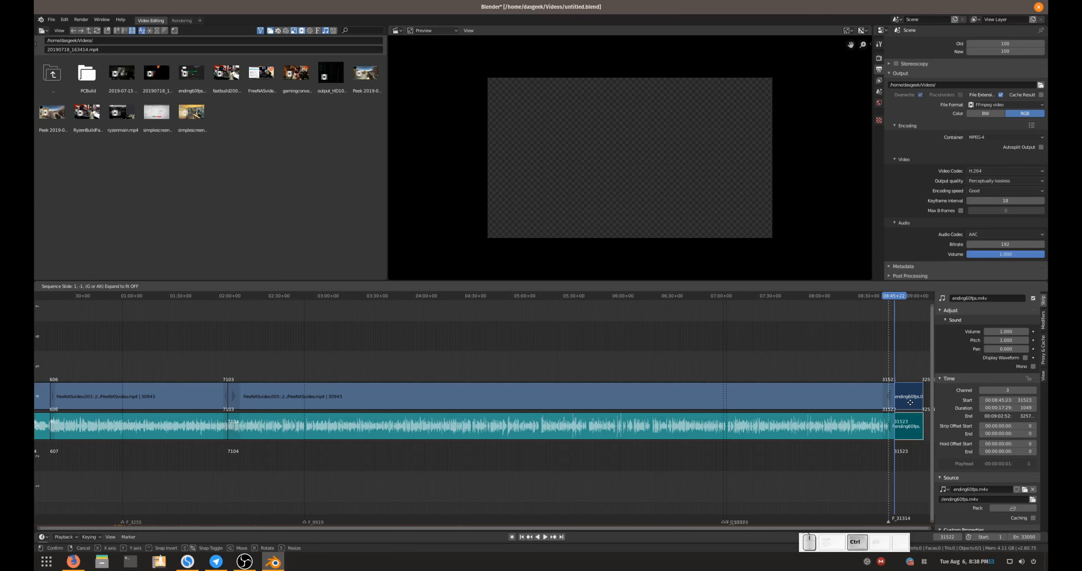
{"action": "left_click", "coordinate": [910, 402], "text": "ctrl"}
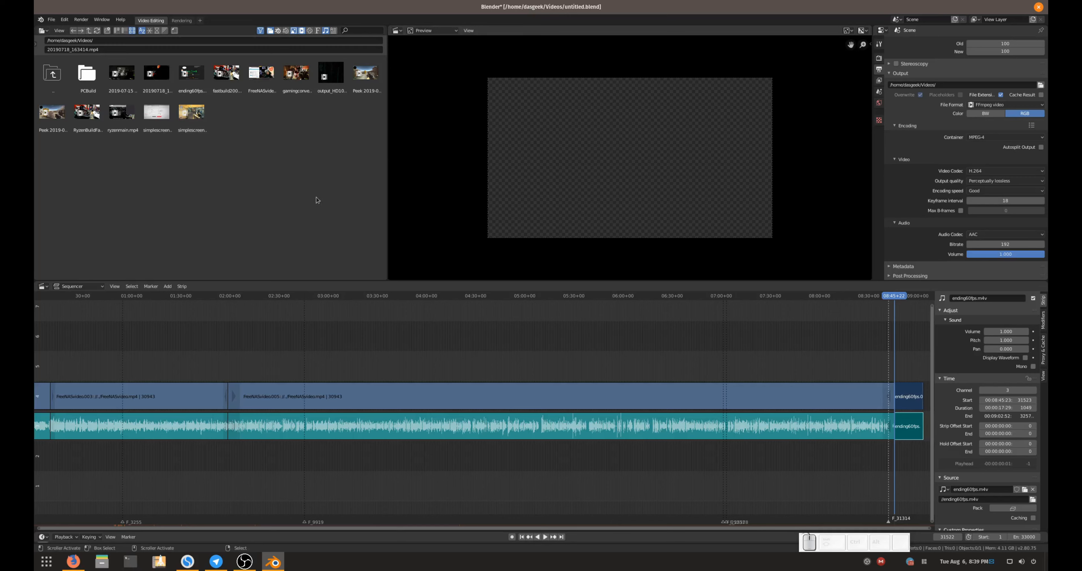
Examine the FreeNASvideo audio waveform closely and scrub the playhead back and forth around 04:11 to compare speech with pauses
{"action": "scroll", "coordinate": [144, 408], "scroll_direction": "up", "scroll_amount": 4}
{"action": "scroll", "coordinate": [146, 409], "scroll_direction": "up", "scroll_amount": 5}
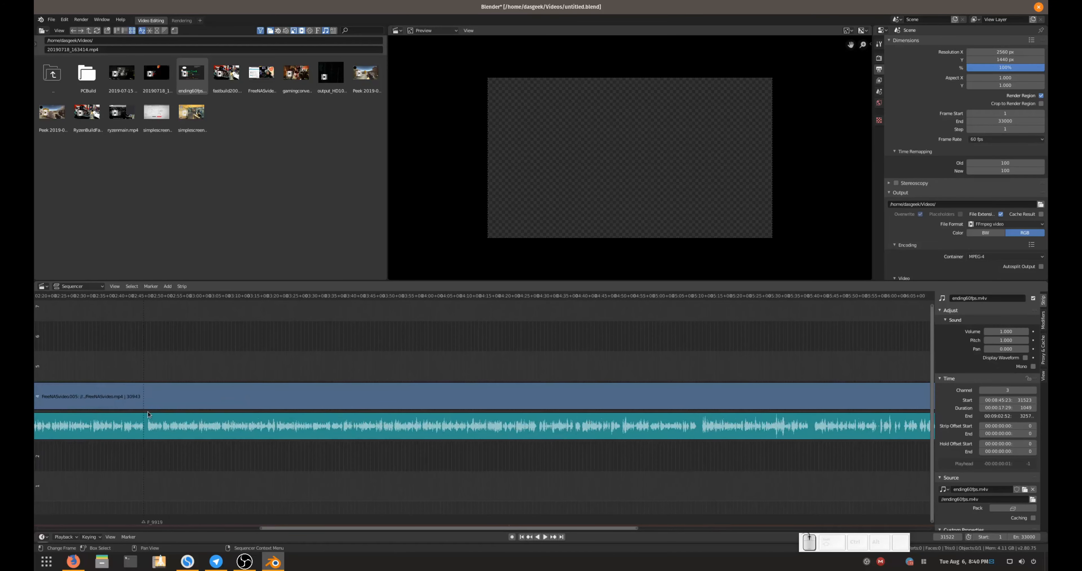
{"action": "scroll", "coordinate": [179, 425], "scroll_direction": "up", "scroll_amount": 5}
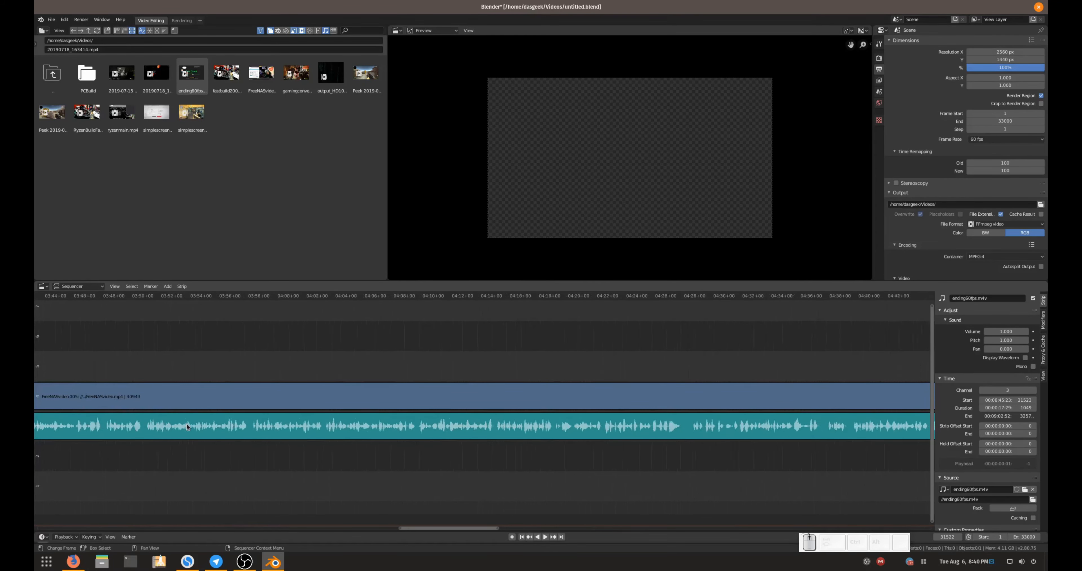
{"action": "scroll", "coordinate": [198, 430], "scroll_direction": "up", "scroll_amount": 1}
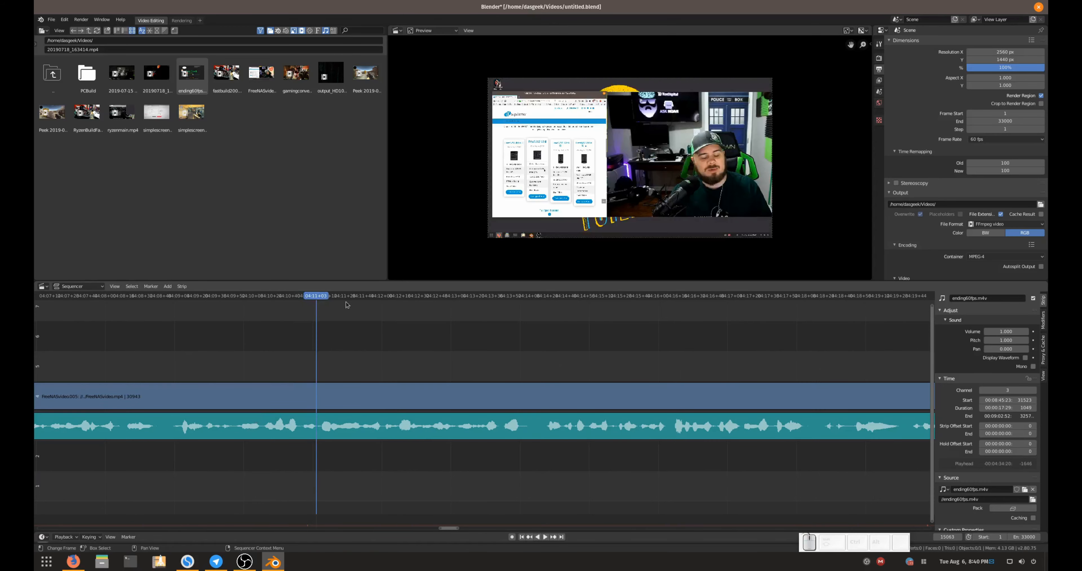
{"action": "left_click_drag", "start_coordinate": [386, 295], "coordinate": [267, 298]}
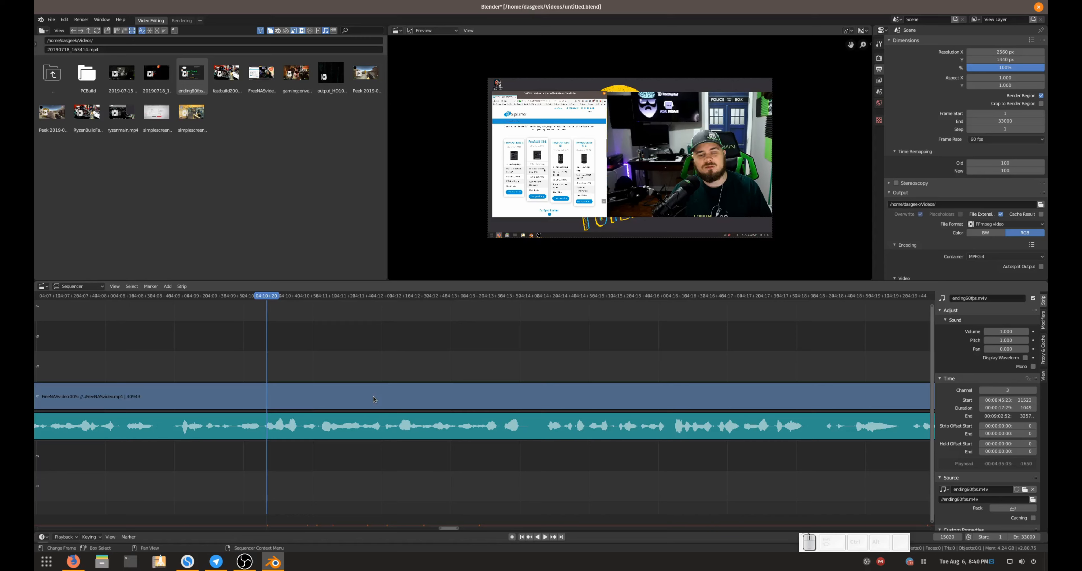
{"action": "left_click", "coordinate": [348, 296]}
{"action": "left_click_drag", "start_coordinate": [375, 298], "coordinate": [519, 295]}
{"action": "left_click_drag", "start_coordinate": [415, 300], "coordinate": [258, 297]}
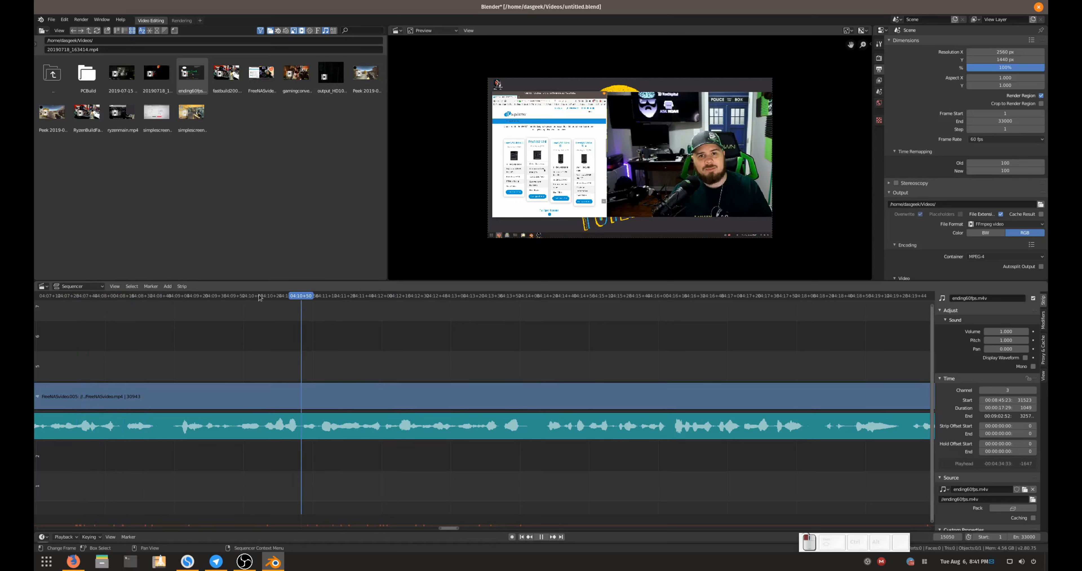
Scrub the playhead to 04:13+25, view the sequencer's proxy and cache settings, and return to the strip properties
{"action": "left_click_drag", "start_coordinate": [181, 302], "coordinate": [481, 309]}
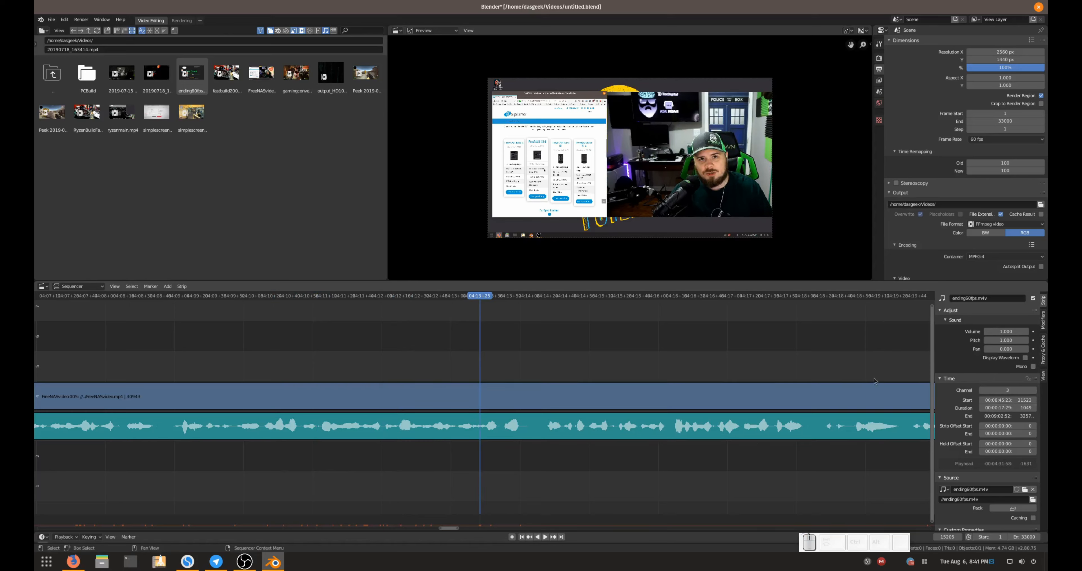
{"action": "left_click", "coordinate": [1043, 349]}
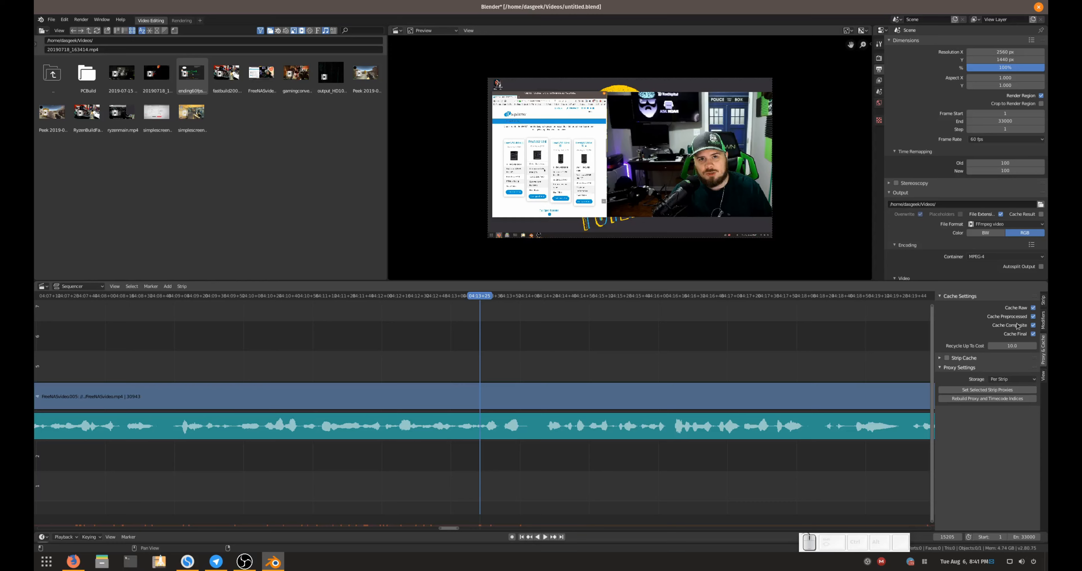
{"action": "left_click", "coordinate": [1042, 300]}
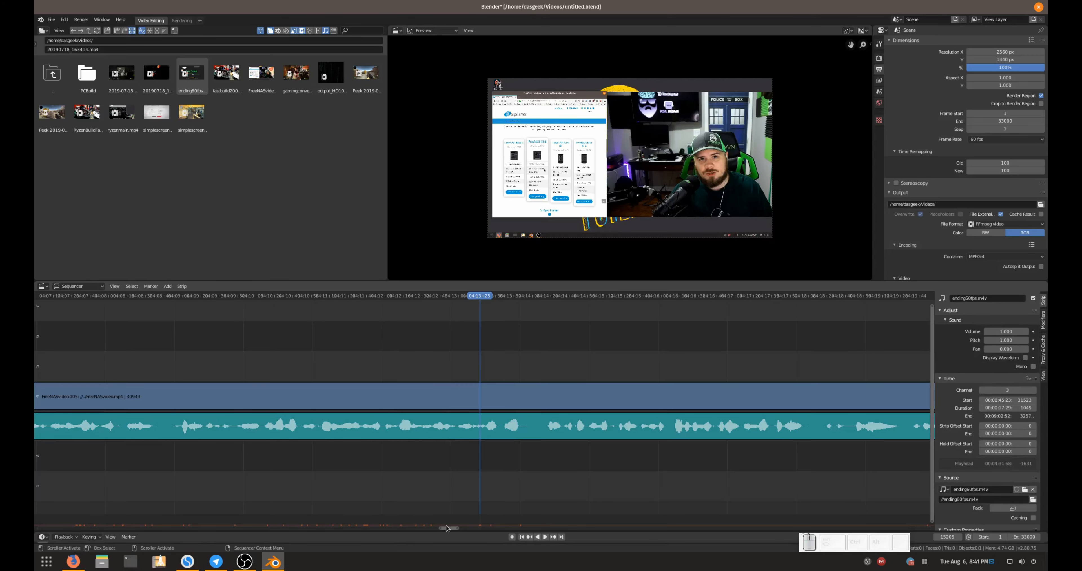
Find the pause in the FreeNASvideo waveform near marker F_9919 and play the footage from about 02:42 toward it
{"action": "scroll", "coordinate": [399, 477], "scroll_direction": "down", "scroll_amount": 10}
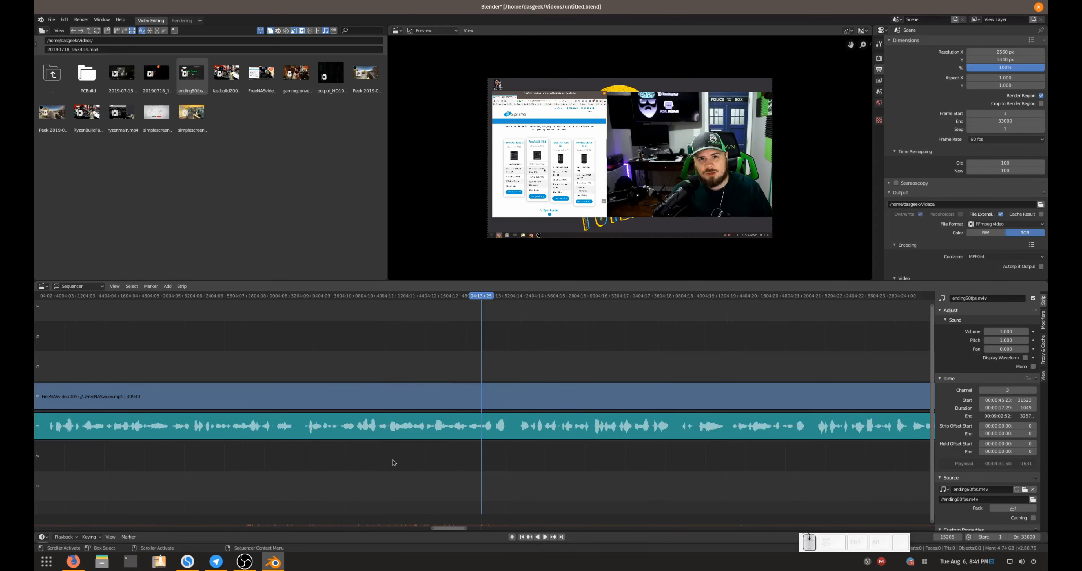
{"action": "scroll", "coordinate": [398, 458], "scroll_direction": "down", "scroll_amount": 5}
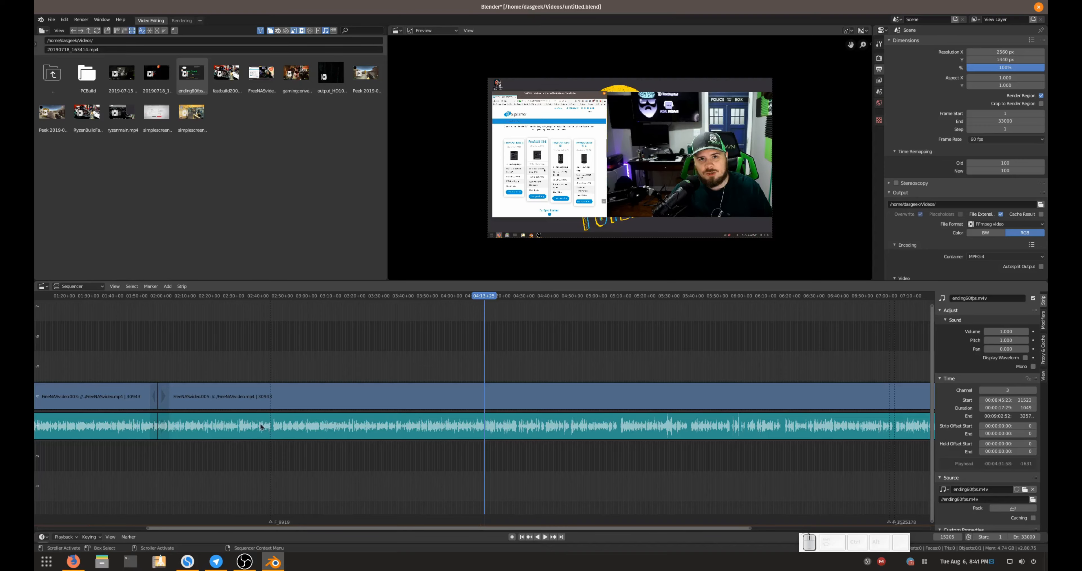
{"action": "scroll", "coordinate": [230, 403], "scroll_direction": "up", "scroll_amount": 3}
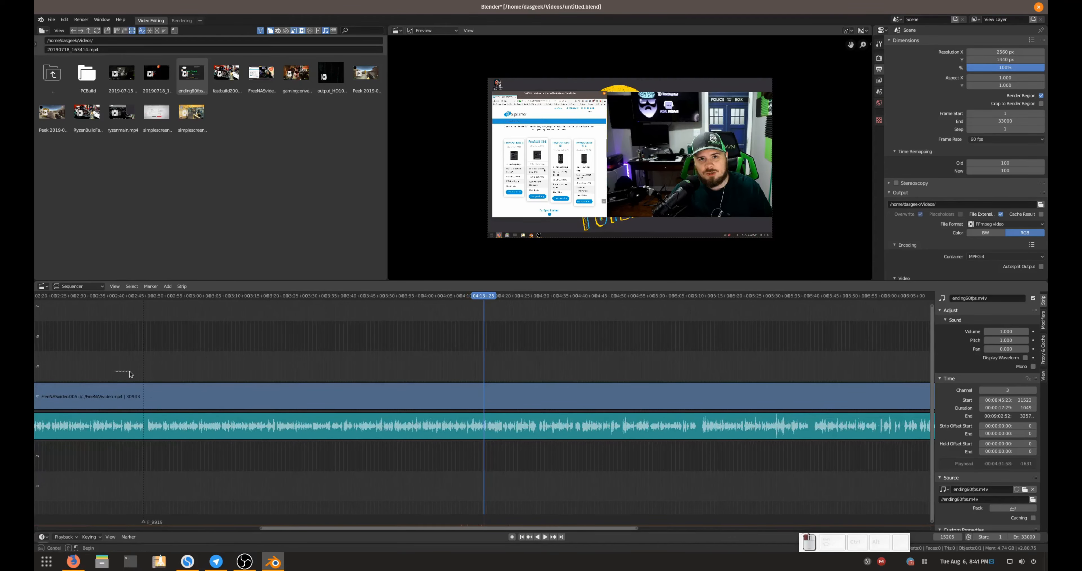
{"action": "left_click_drag", "start_coordinate": [283, 529], "coordinate": [211, 521]}
{"action": "scroll", "coordinate": [272, 431], "scroll_direction": "up", "scroll_amount": 3}
{"action": "scroll", "coordinate": [271, 431], "scroll_direction": "up", "scroll_amount": 3}
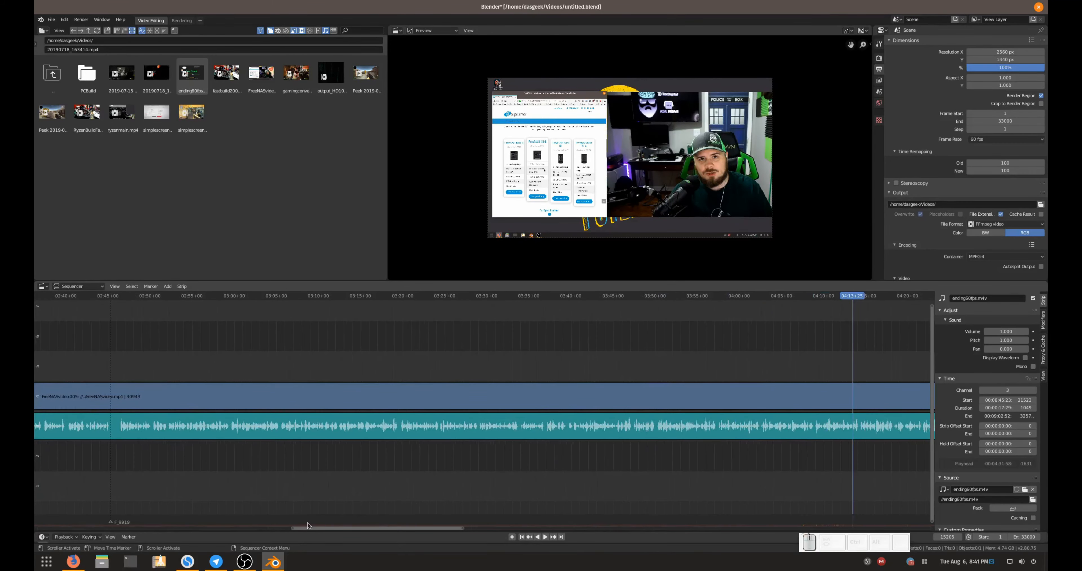
{"action": "scroll", "coordinate": [282, 411], "scroll_direction": "up", "scroll_amount": 4}
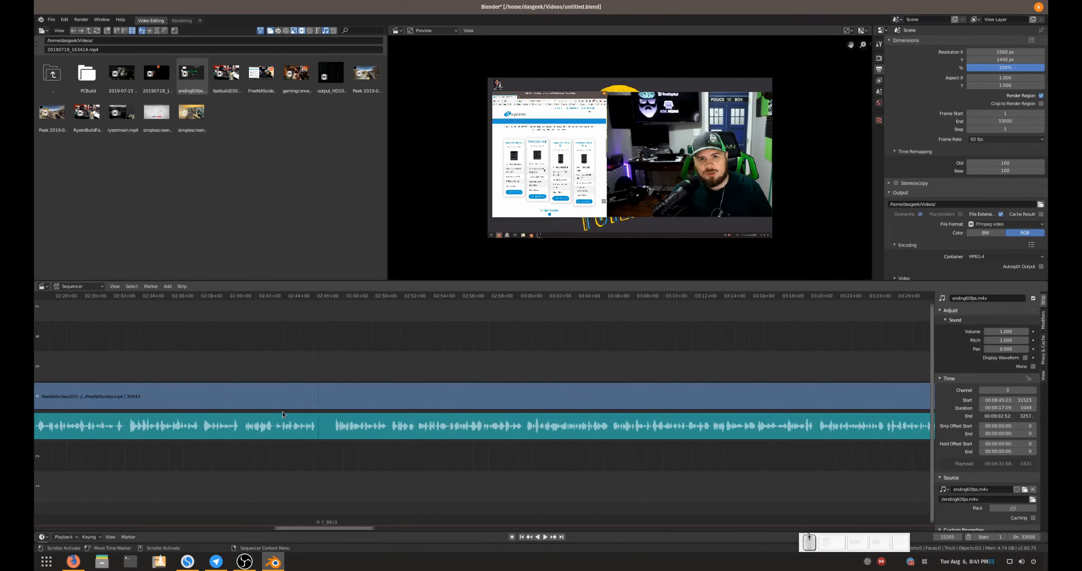
{"action": "left_click_drag", "start_coordinate": [332, 528], "coordinate": [312, 528]}
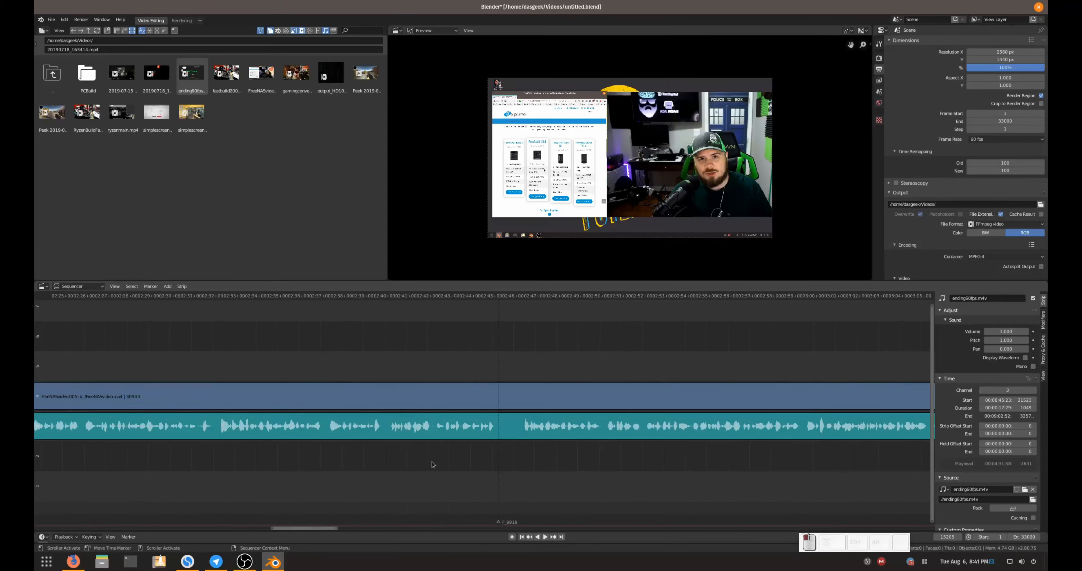
{"action": "left_click", "coordinate": [428, 297]}
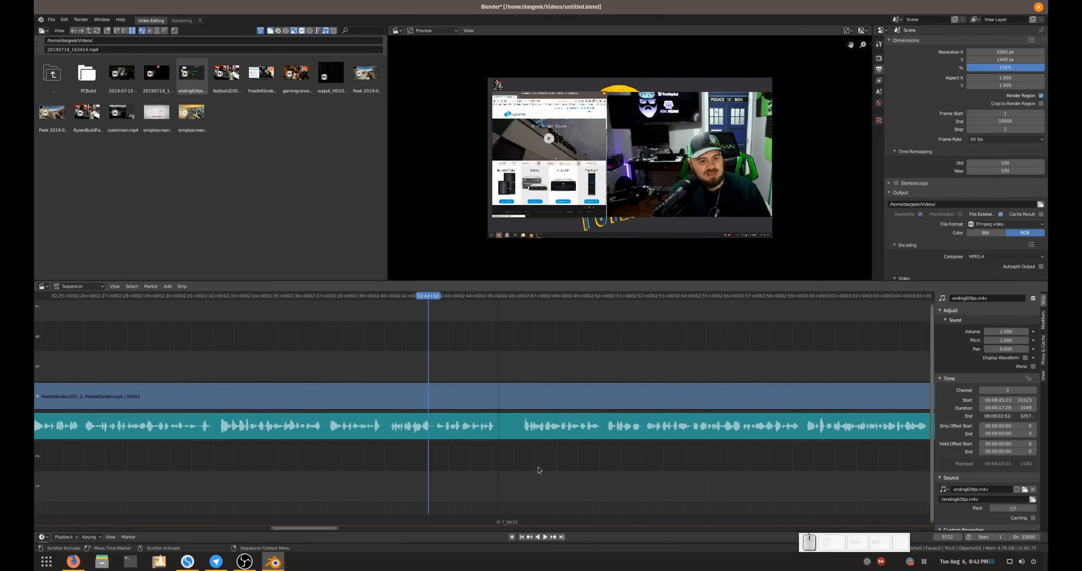
{"action": "key", "text": "space"}
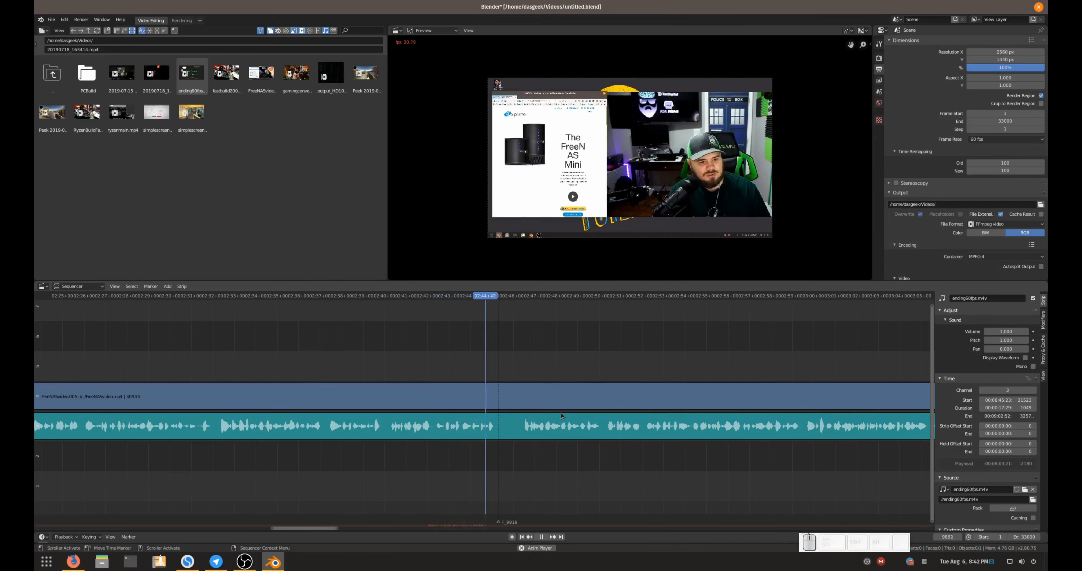
{"action": "key", "text": "space"}
Cut the FreeNASvideo video and audio strips together at 02:45+09, where the pause in the waveform starts
{"action": "left_click_drag", "start_coordinate": [500, 299], "coordinate": [496, 298]}
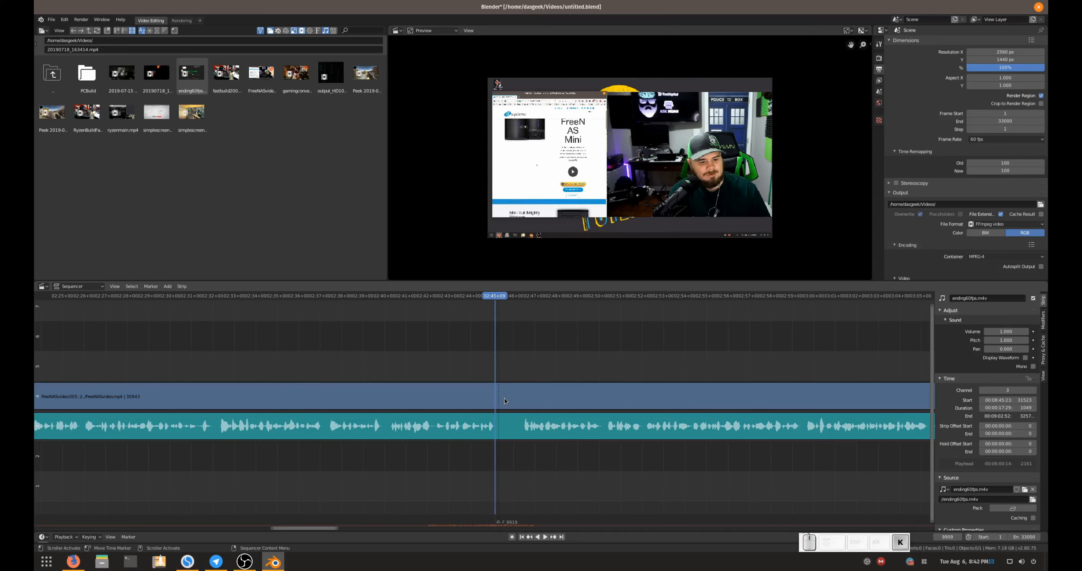
{"action": "left_click", "coordinate": [497, 423]}
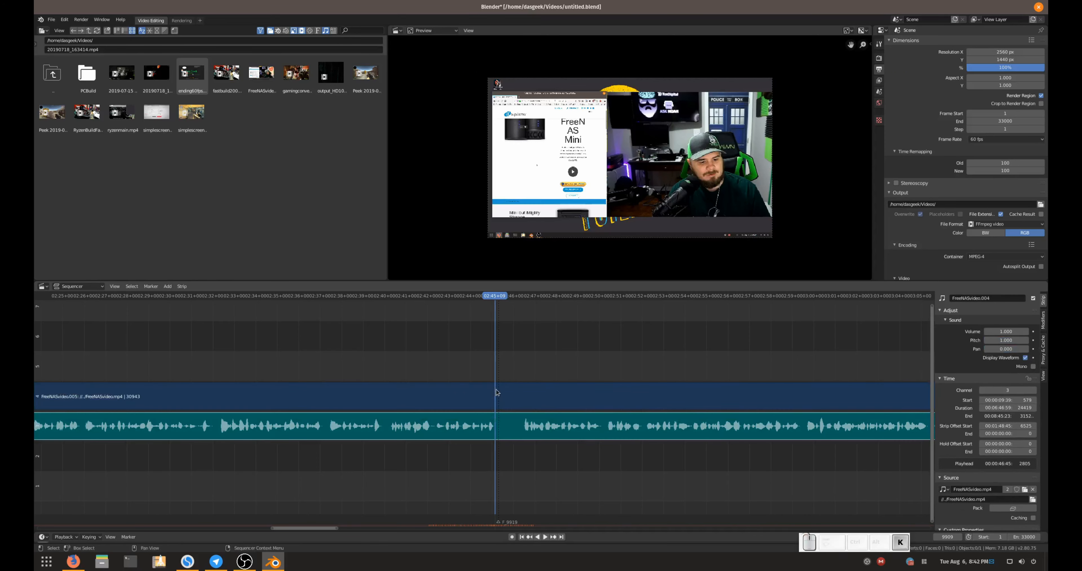
{"action": "key", "text": "k"}
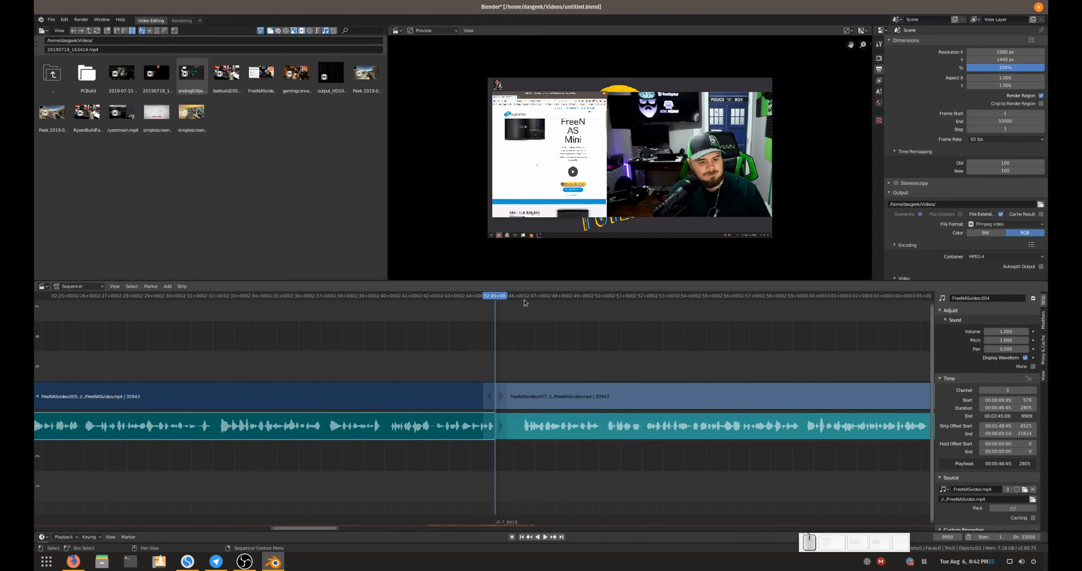
Cut the FreeNASvideo video and audio strips at 02:46+29, just before the speech resumes in the waveform
{"action": "key", "text": "space"}
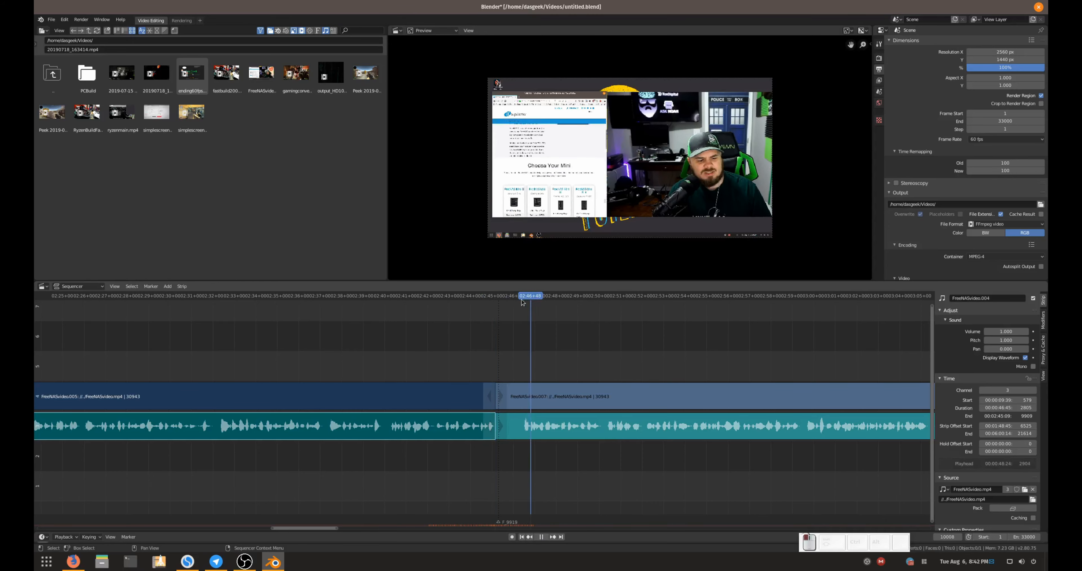
{"action": "left_click_drag", "start_coordinate": [516, 303], "coordinate": [522, 303]}
{"action": "scroll", "coordinate": [528, 352], "scroll_direction": "up", "scroll_amount": 5}
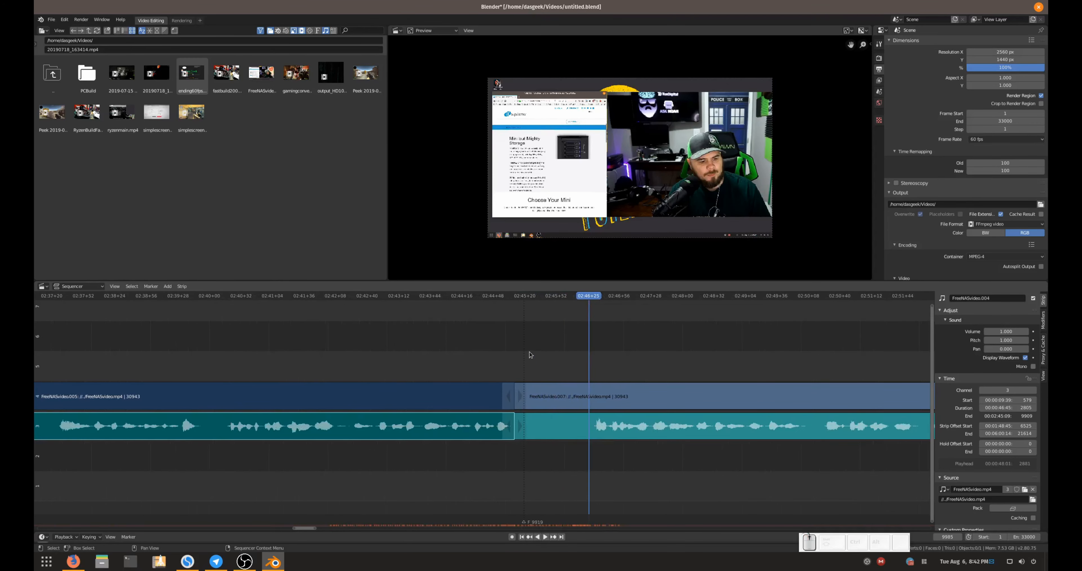
{"action": "left_click_drag", "start_coordinate": [589, 299], "coordinate": [593, 299]}
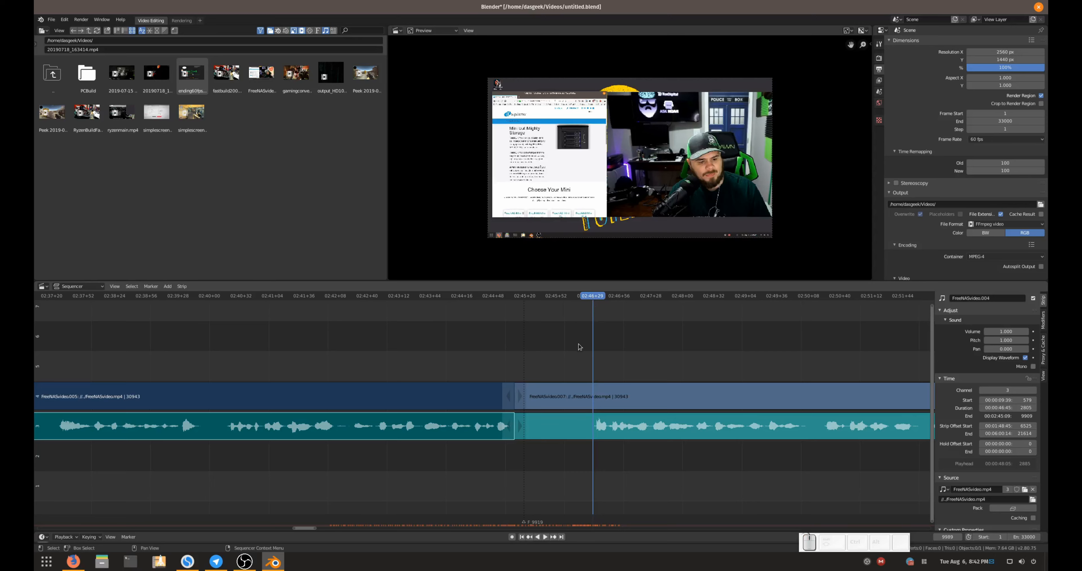
{"action": "left_click", "coordinate": [593, 400], "text": "shift"}
{"action": "left_click", "coordinate": [592, 424], "text": "shift"}
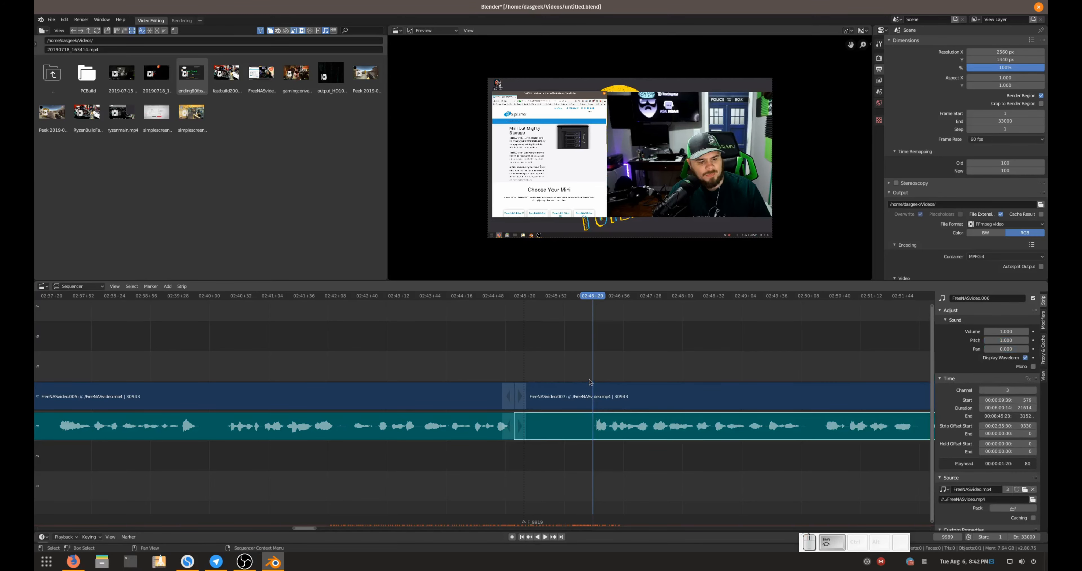
{"action": "key", "text": "k"}
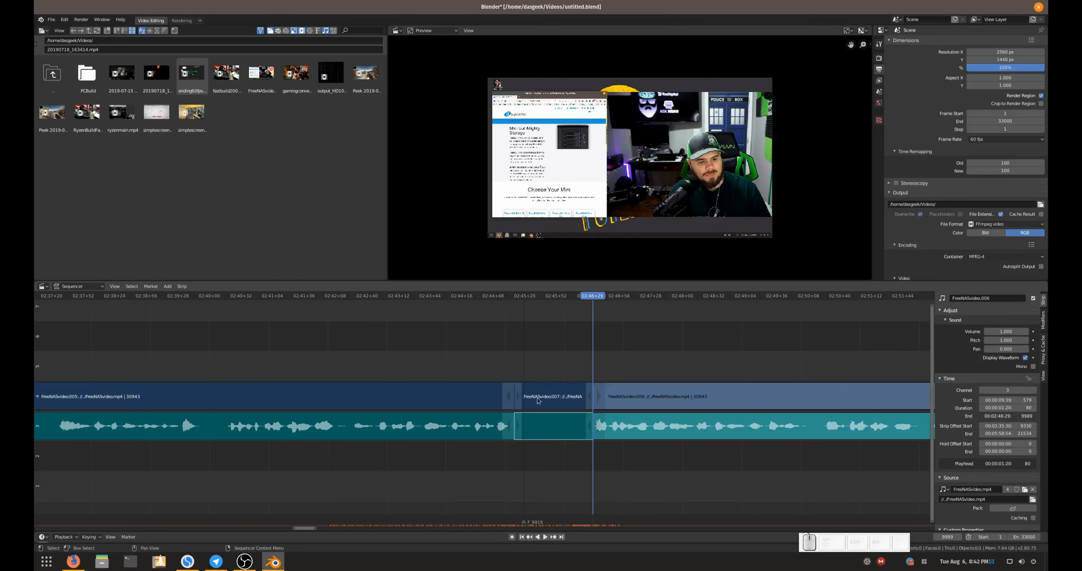
Delete the silent video and audio segment between the cuts at 02:45+09 and 02:46+29
{"action": "key", "text": "a"}
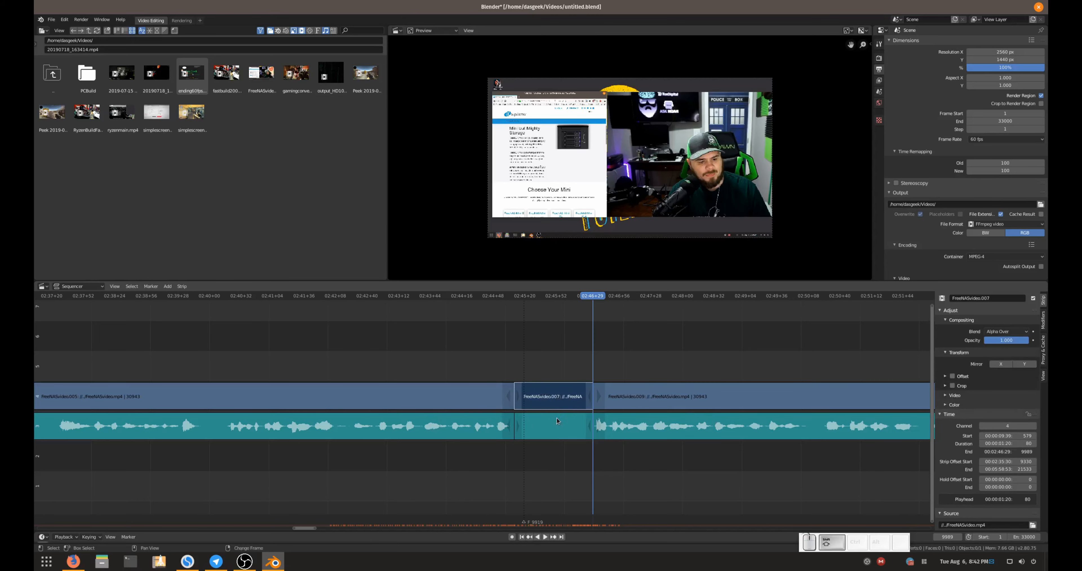
{"action": "right_click", "coordinate": [557, 402]}
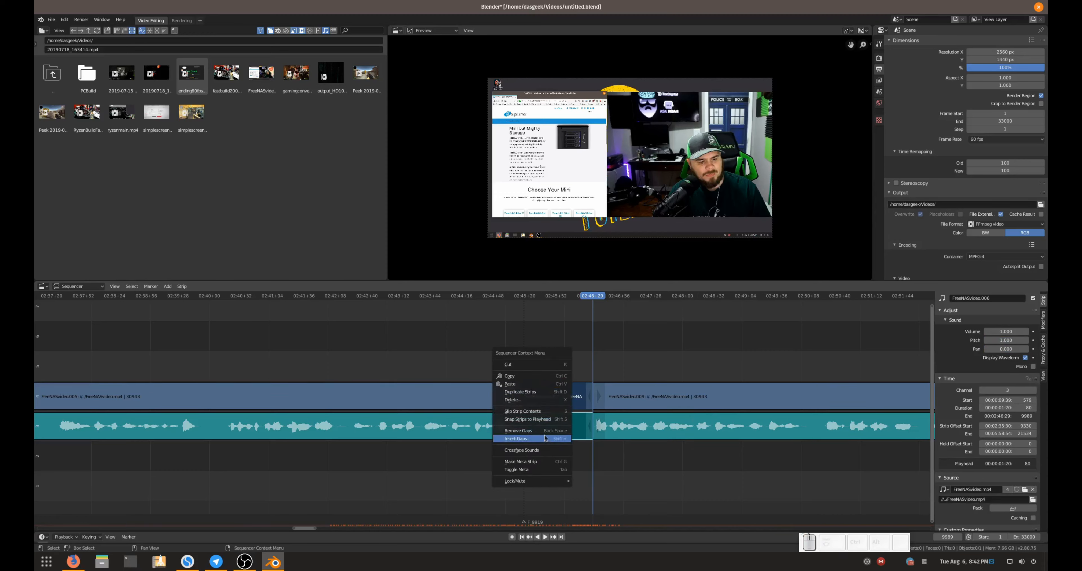
{"action": "left_click", "coordinate": [530, 402]}
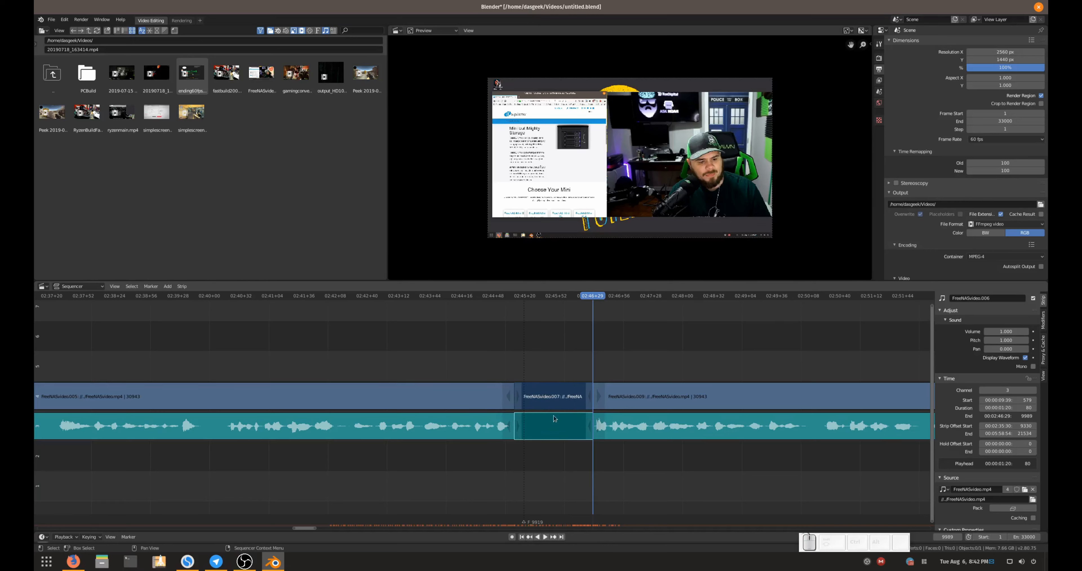
{"action": "key", "text": "Delete"}
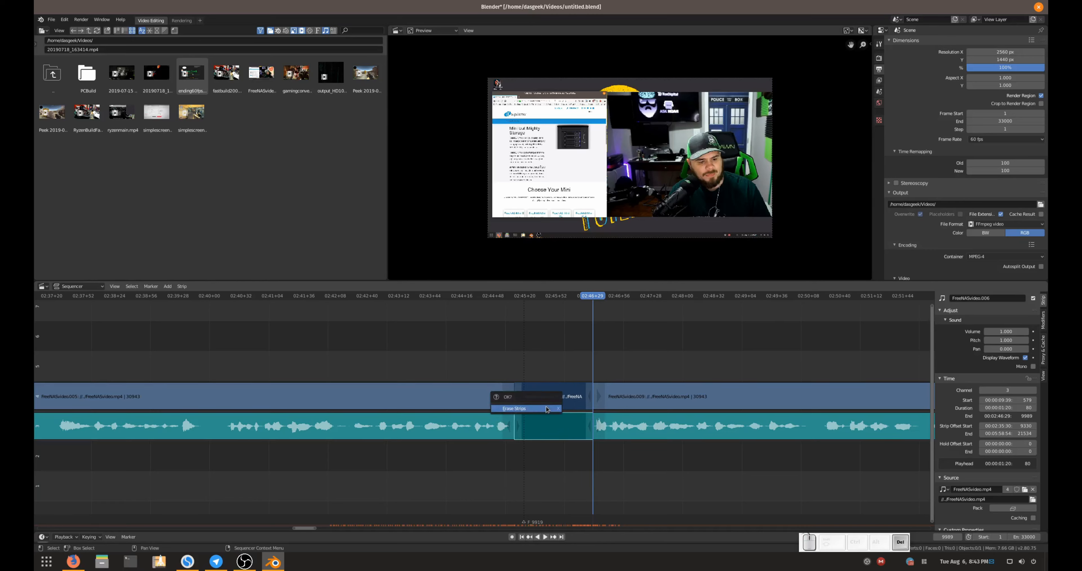
{"action": "left_click", "coordinate": [547, 409]}
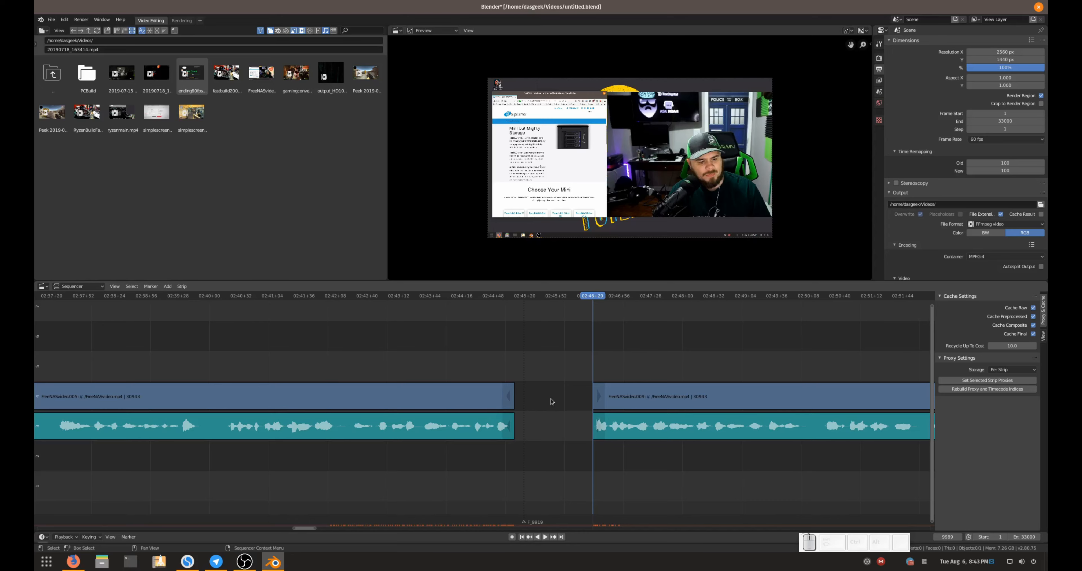
{"action": "right_click", "coordinate": [551, 401]}
{"action": "key", "text": "Escape"}
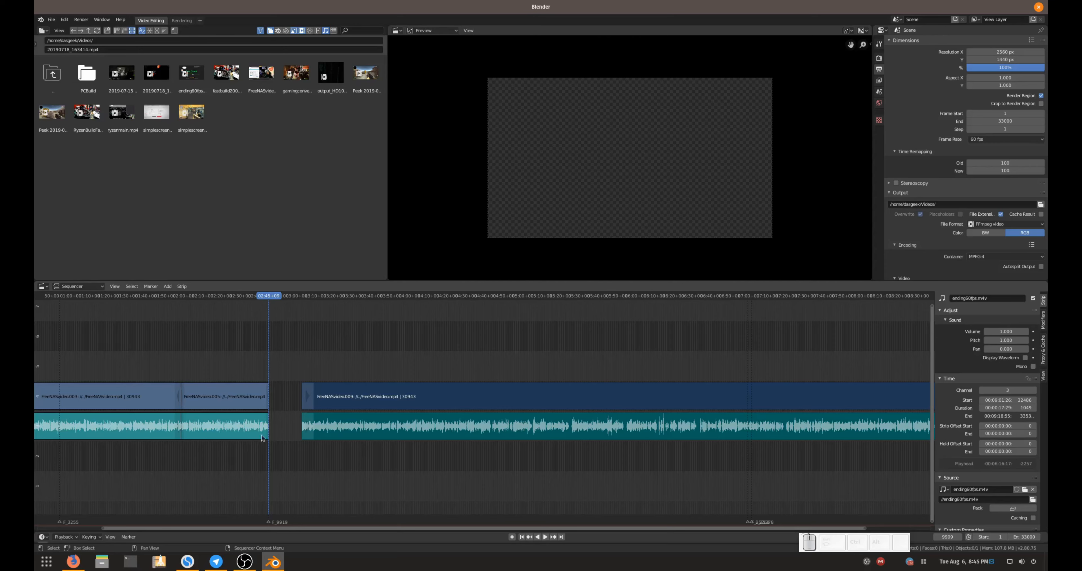
Deselect all strips and jump the playhead back and forth between the two edges of the gap after 02:45+09
{"action": "left_click", "coordinate": [315, 364]}
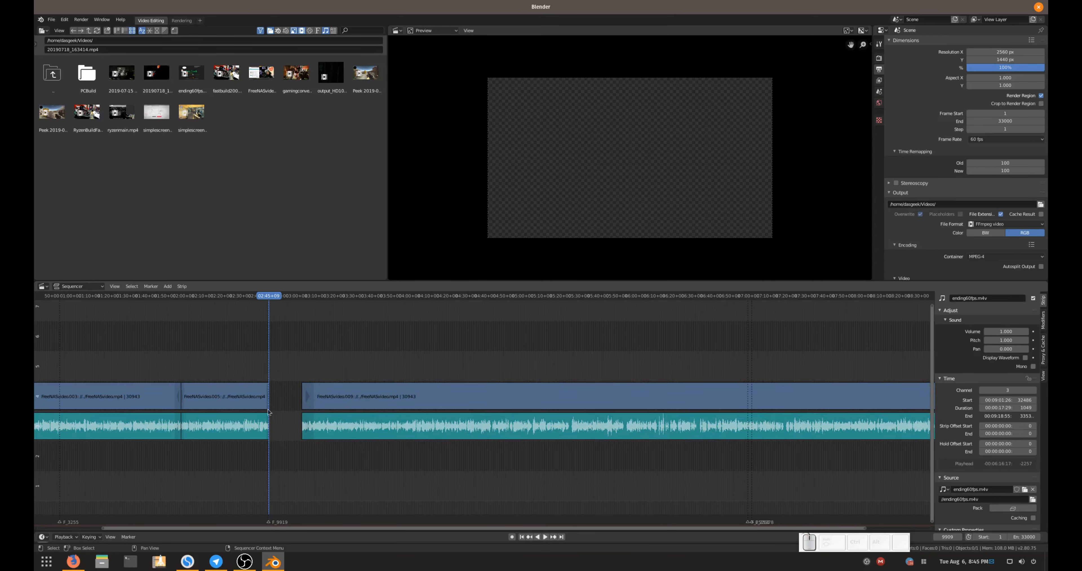
{"action": "scroll", "coordinate": [202, 377], "scroll_direction": "up", "scroll_amount": 2}
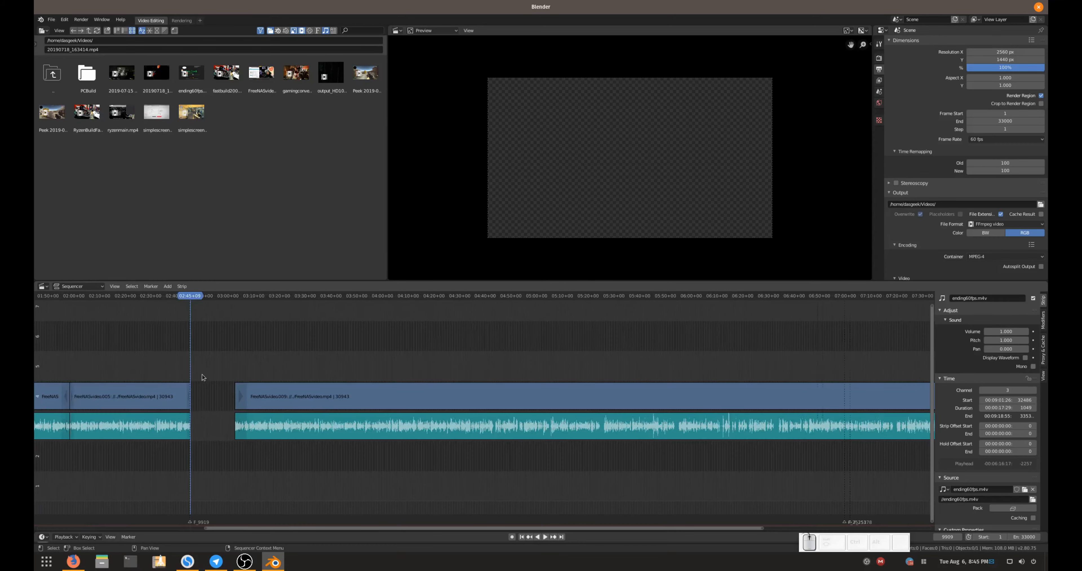
{"action": "left_click_drag", "start_coordinate": [261, 529], "coordinate": [163, 530]}
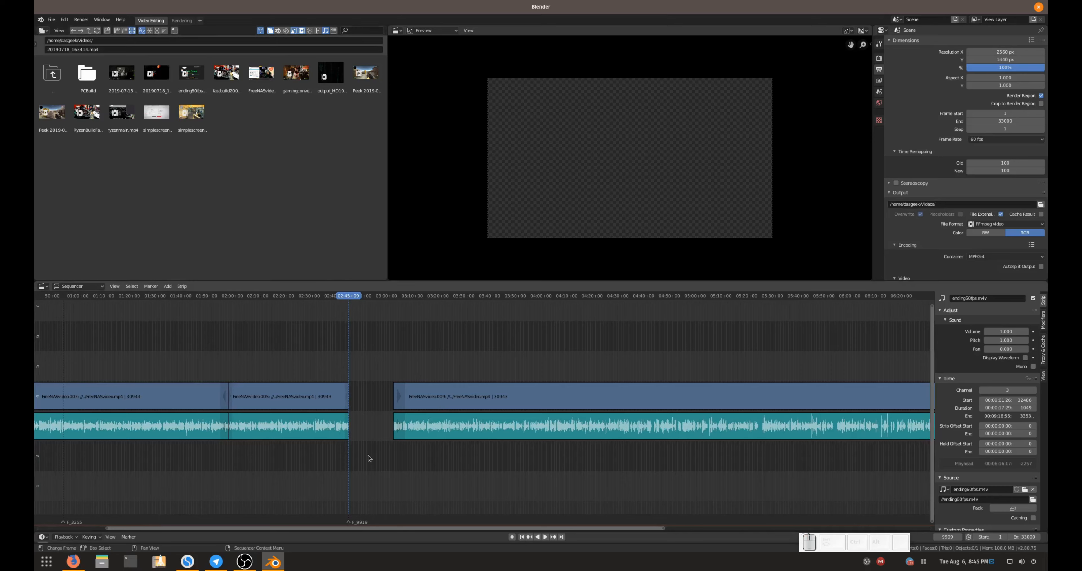
{"action": "left_click", "coordinate": [391, 337]}
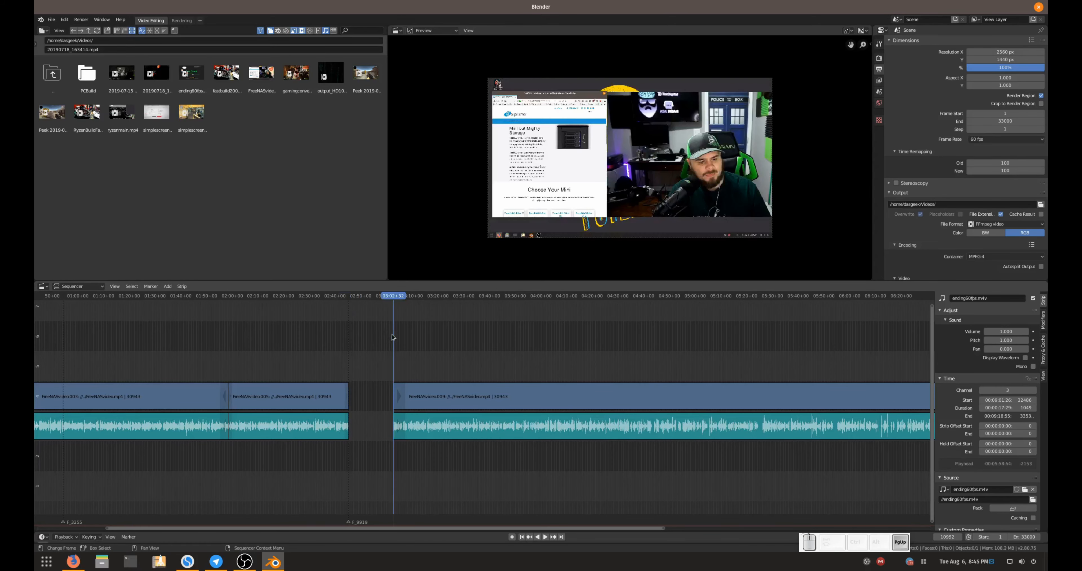
{"action": "key", "text": "Page_Down"}
{"action": "key", "text": "Page_Up"}
{"action": "key", "text": "Page_Down"}
{"action": "key", "text": "Page_Up"}
{"action": "right_click", "coordinate": [385, 384]}
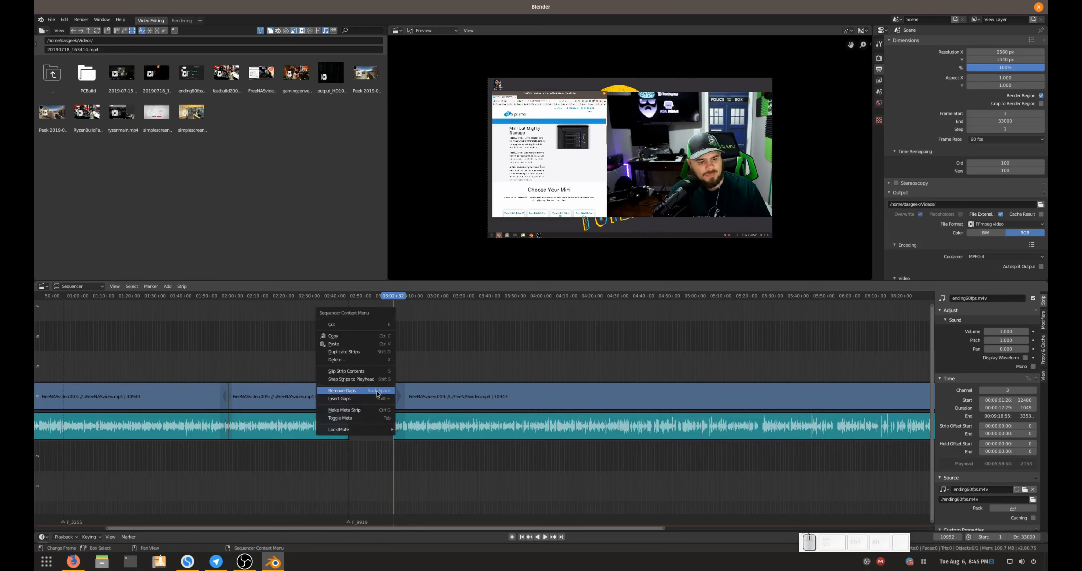
{"action": "left_click", "coordinate": [377, 401]}
Return the playhead to the start of the gap at 02:45+09 and remove the gap between the FreeNASvideo strips
{"action": "key", "text": "Page_Up"}
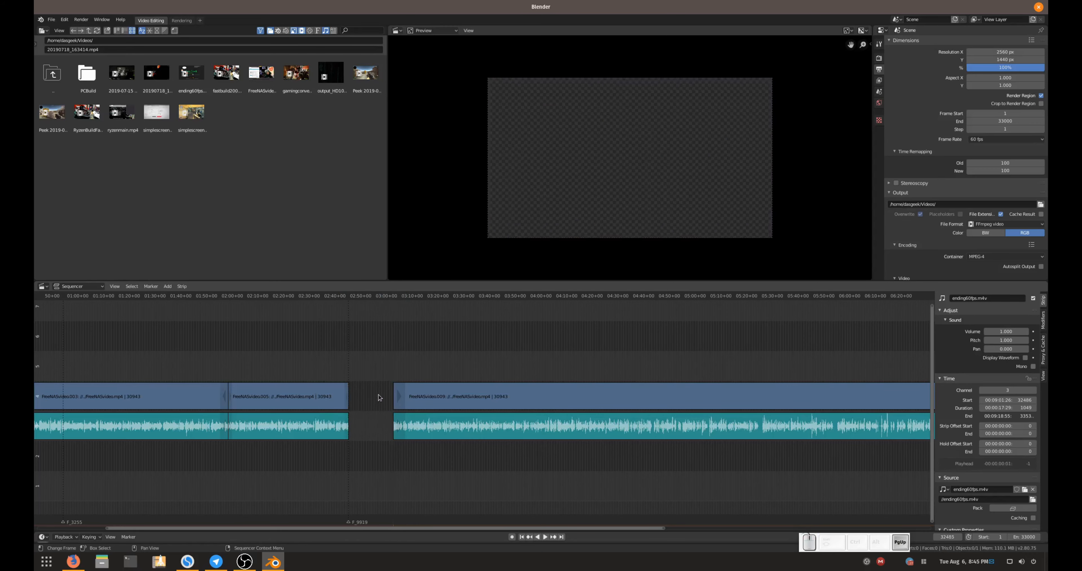
{"action": "key", "text": "Page_Down"}
{"action": "key", "text": "Page_Down"}
{"action": "right_click", "coordinate": [354, 403]}
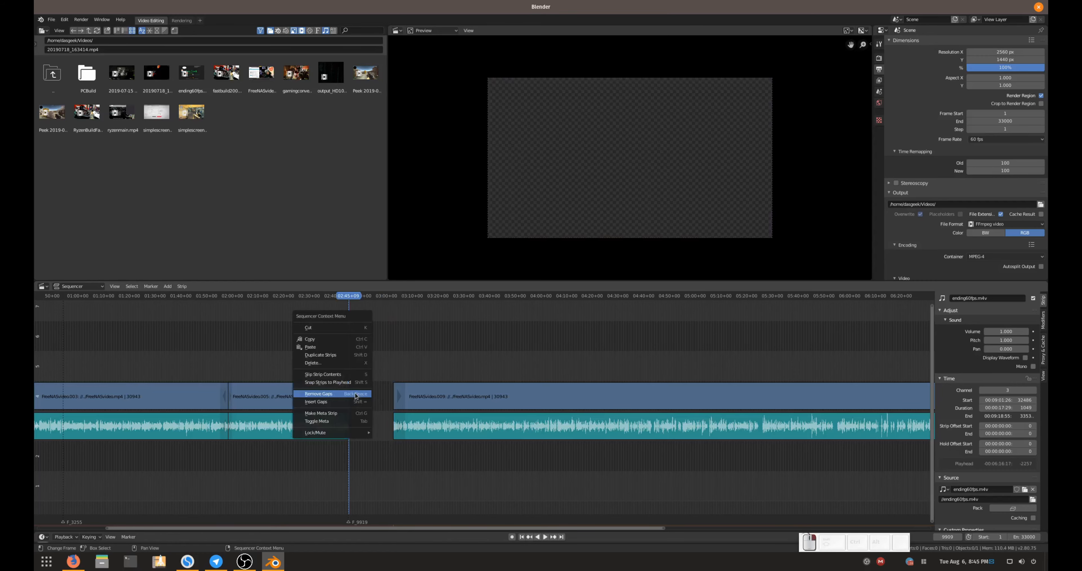
{"action": "left_click", "coordinate": [348, 395]}
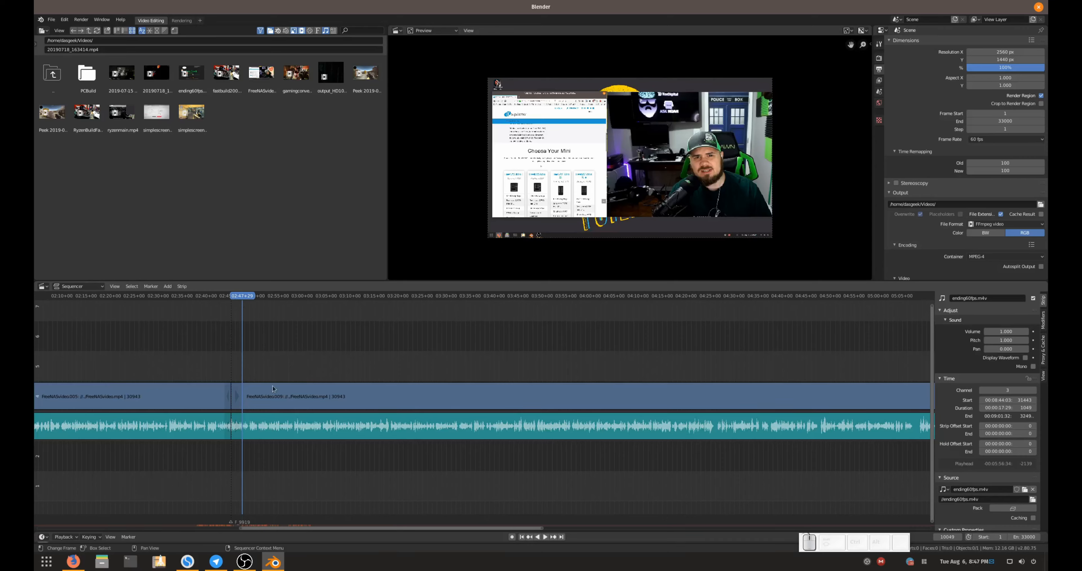
Play the footage from about 02:42 to check the closed cut, and move the playhead past it to 02:47+29
{"action": "left_click", "coordinate": [218, 296]}
{"action": "key", "text": "space"}
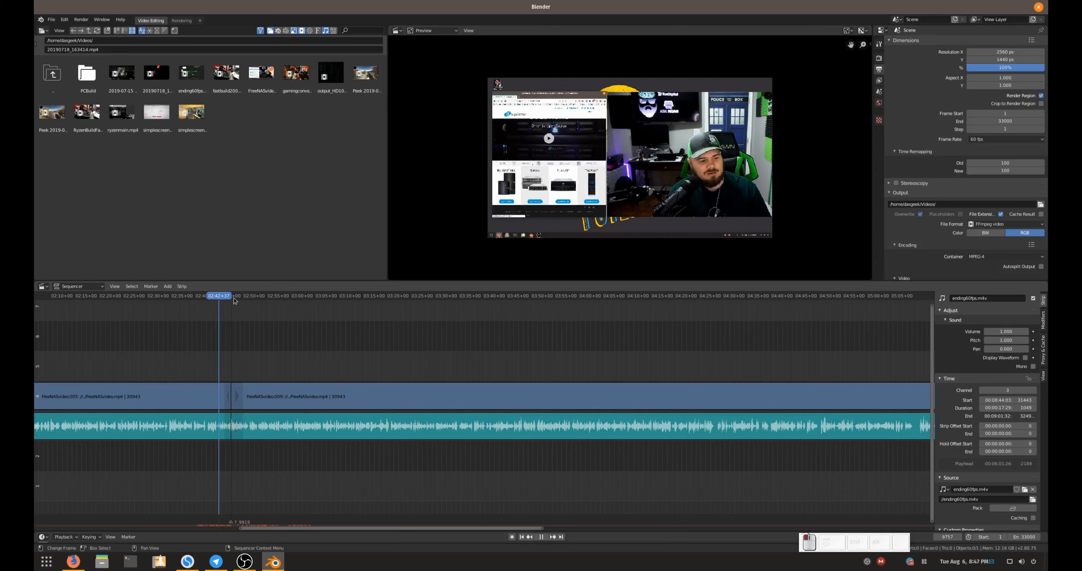
{"action": "left_click", "coordinate": [242, 297]}
{"action": "key", "text": "space"}
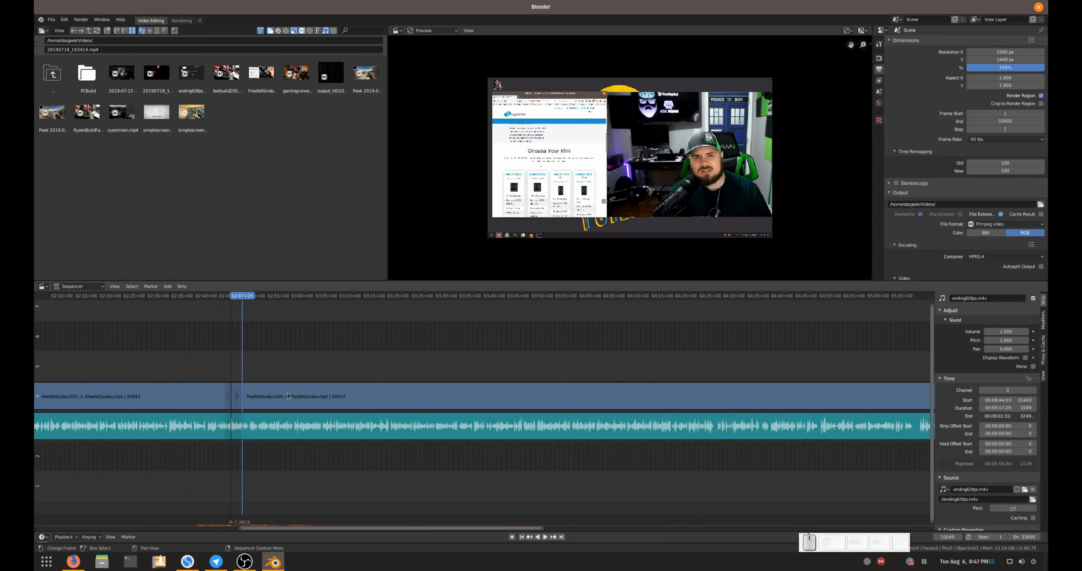
Move the playhead to 51+02 in the first FreeNASvideo strip
{"action": "scroll", "coordinate": [366, 347], "scroll_direction": "down", "scroll_amount": 3}
{"action": "scroll", "coordinate": [420, 355], "scroll_direction": "down", "scroll_amount": 2}
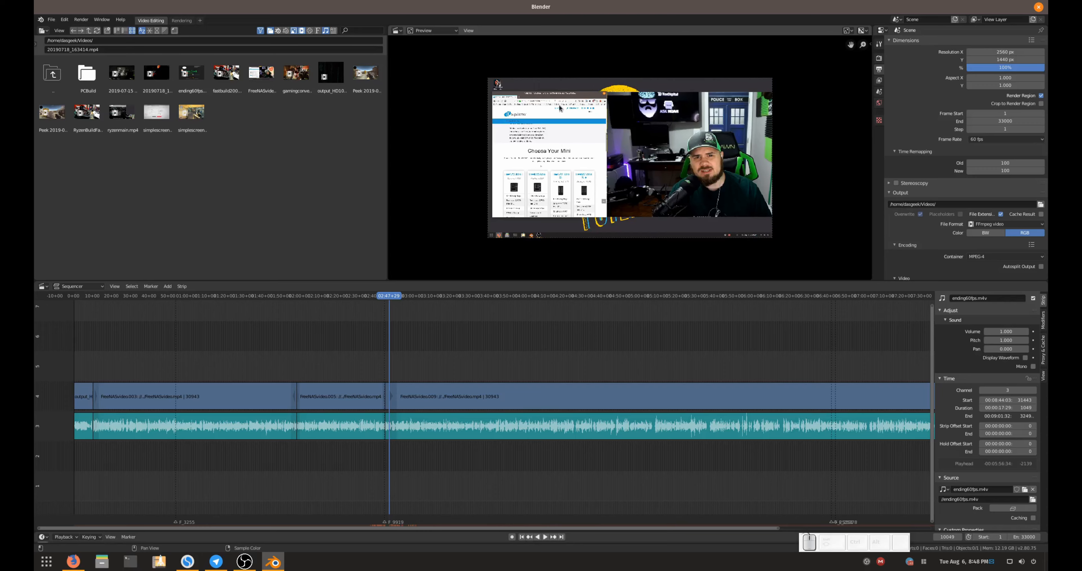
{"action": "left_click", "coordinate": [167, 297]}
{"action": "key", "text": "space"}
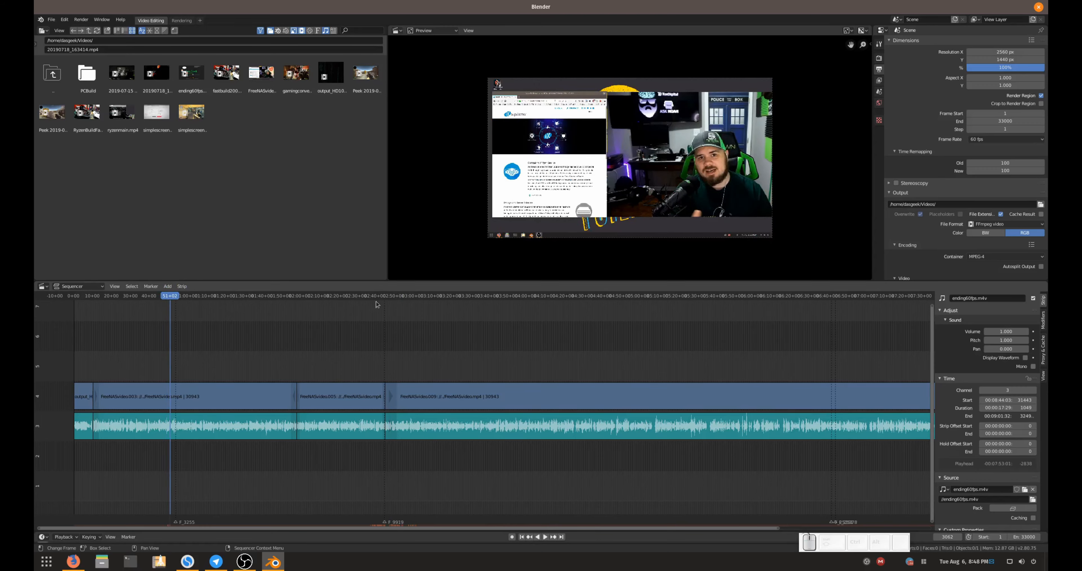
{"action": "key", "text": "space"}
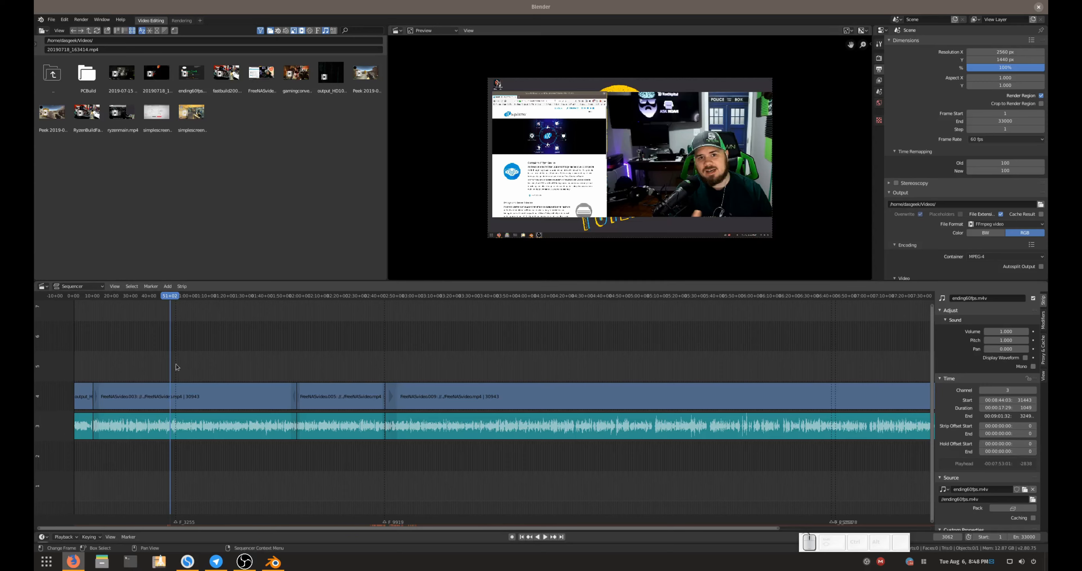
Add a text strip at 51+02 reading "XYRATEX IBM HS-1235T 12 BAY RAID / FREENAS Server Dual XEON E5620 2.4GHz / 48GB"
{"action": "left_click", "coordinate": [167, 287]}
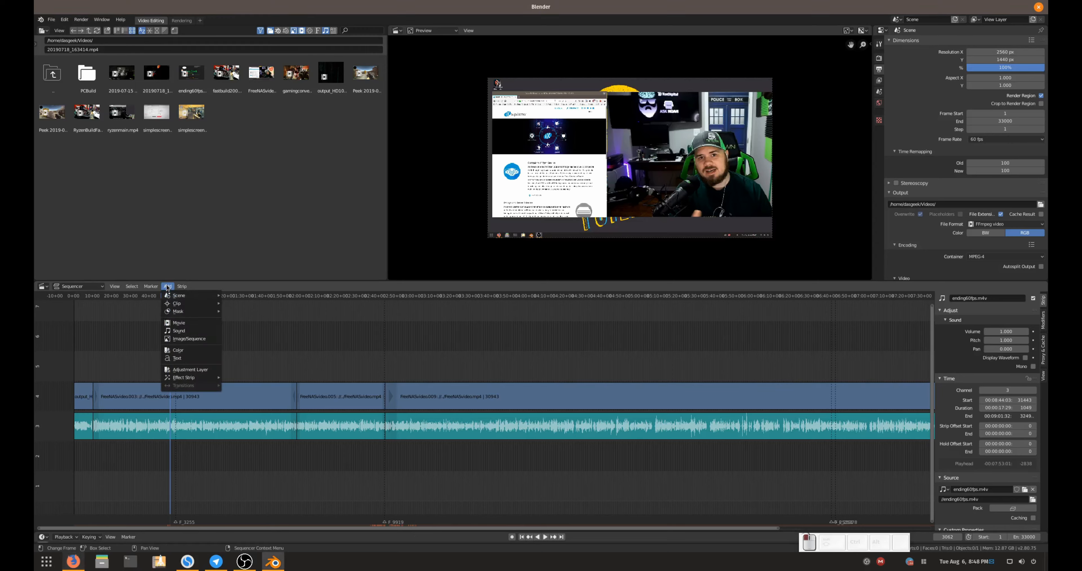
{"action": "left_click", "coordinate": [188, 361]}
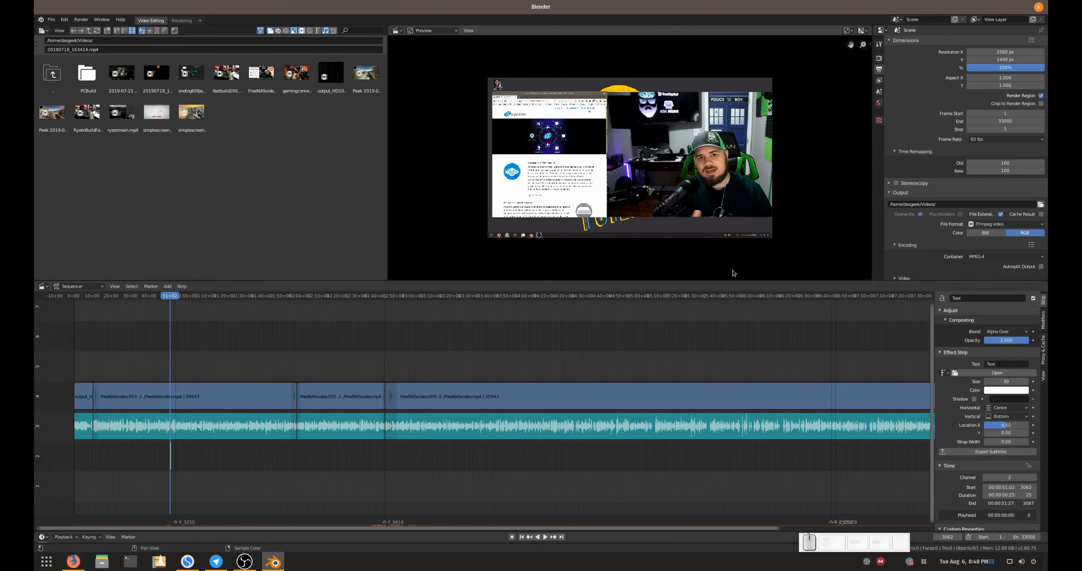
{"action": "left_click", "coordinate": [1007, 365]}
{"action": "key", "text": "BackSpace"}
{"action": "key", "text": "ctrl+v"}
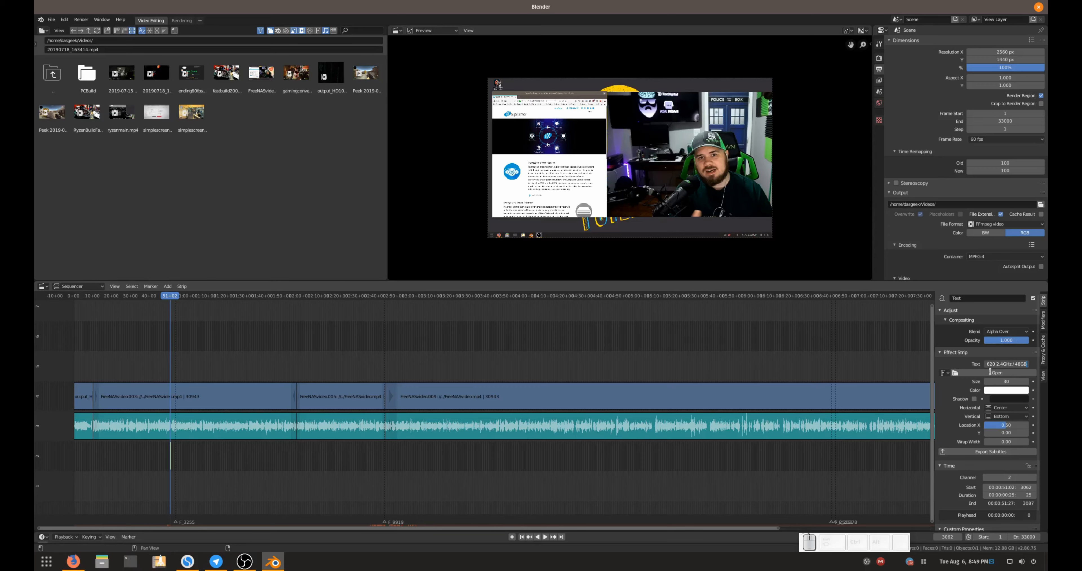
Enlarge the text strip's font size and set its blend mode to Alpha Under
{"action": "left_click", "coordinate": [1004, 381]}
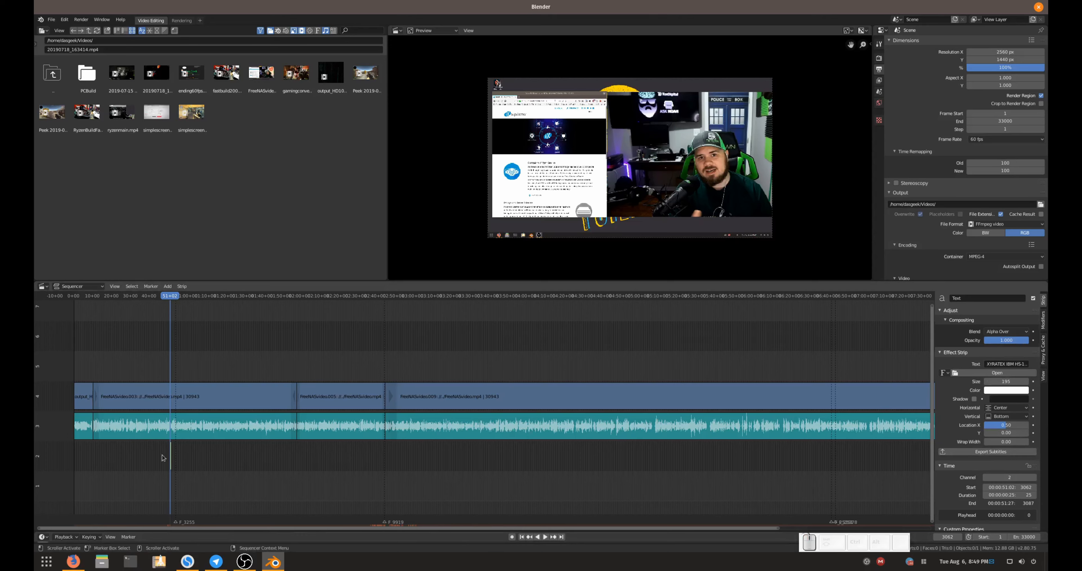
{"action": "left_click", "coordinate": [1003, 332]}
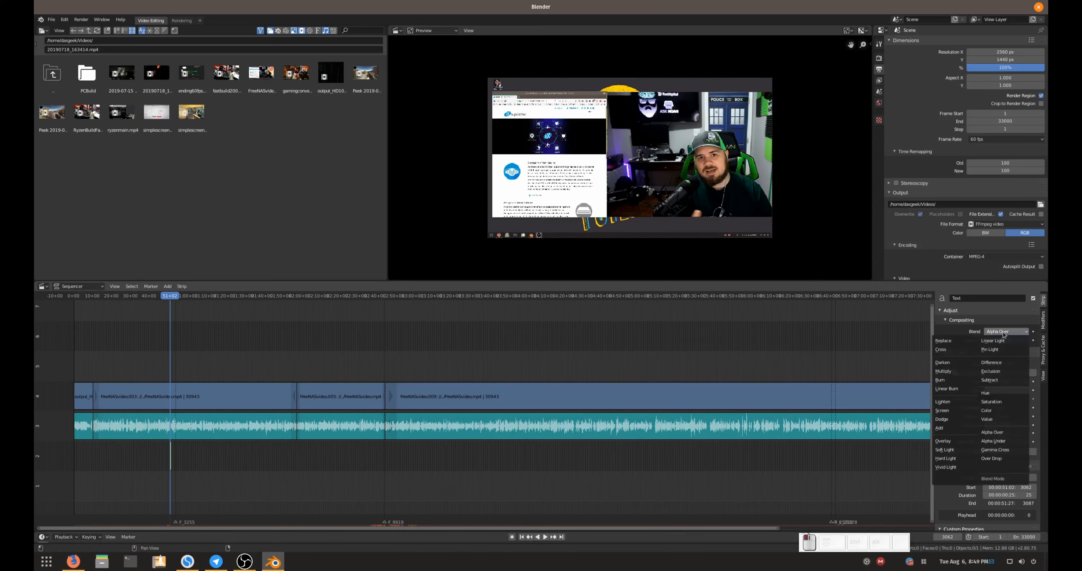
{"action": "left_click", "coordinate": [1008, 441]}
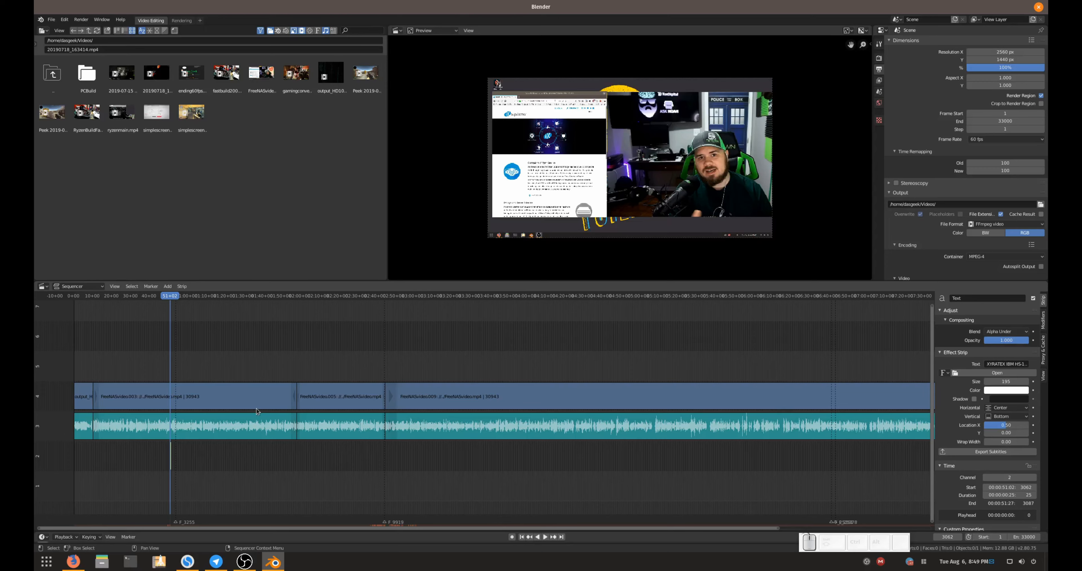
Move the text strip above the FreeNAS footage to channel 5, starting at frame 3059, and set its blend mode to Alpha Over
{"action": "scroll", "coordinate": [150, 449], "scroll_direction": "up", "scroll_amount": 7}
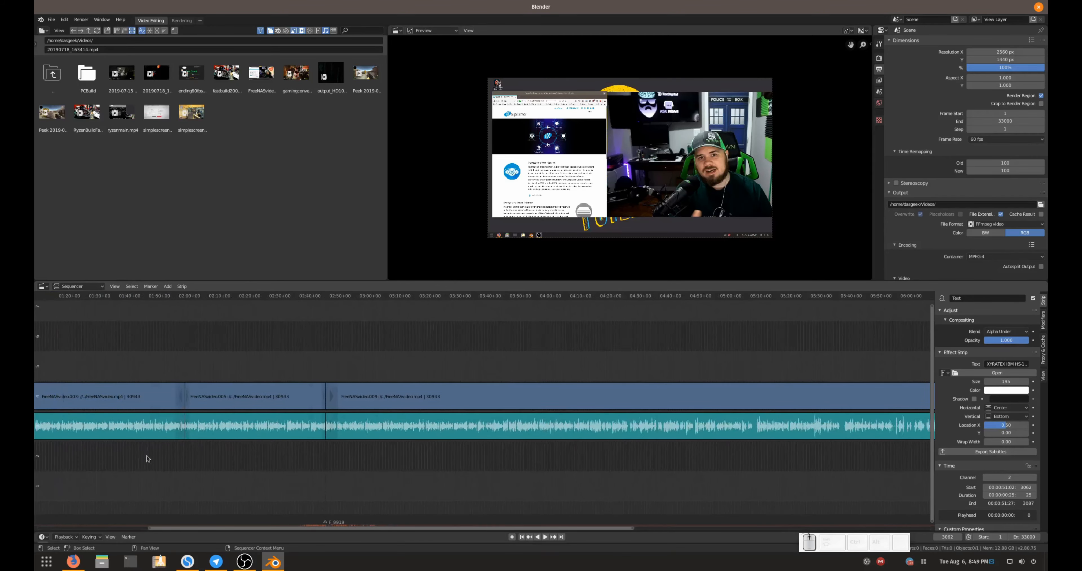
{"action": "left_click_drag", "start_coordinate": [205, 529], "coordinate": [107, 530]}
{"action": "scroll", "coordinate": [162, 472], "scroll_direction": "up", "scroll_amount": 5}
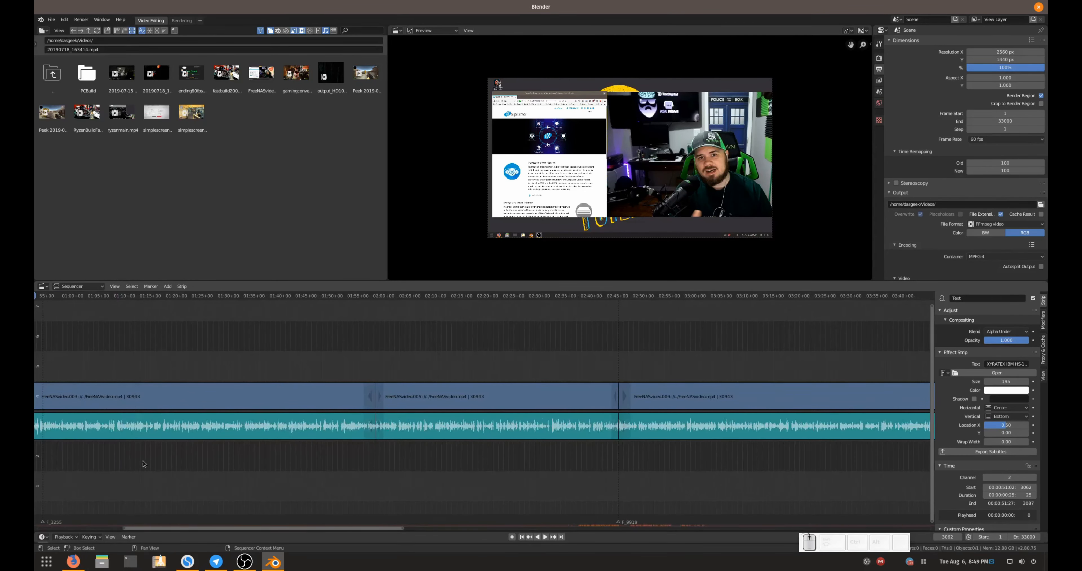
{"action": "left_click_drag", "start_coordinate": [193, 530], "coordinate": [80, 529]}
{"action": "scroll", "coordinate": [268, 475], "scroll_direction": "up", "scroll_amount": 11}
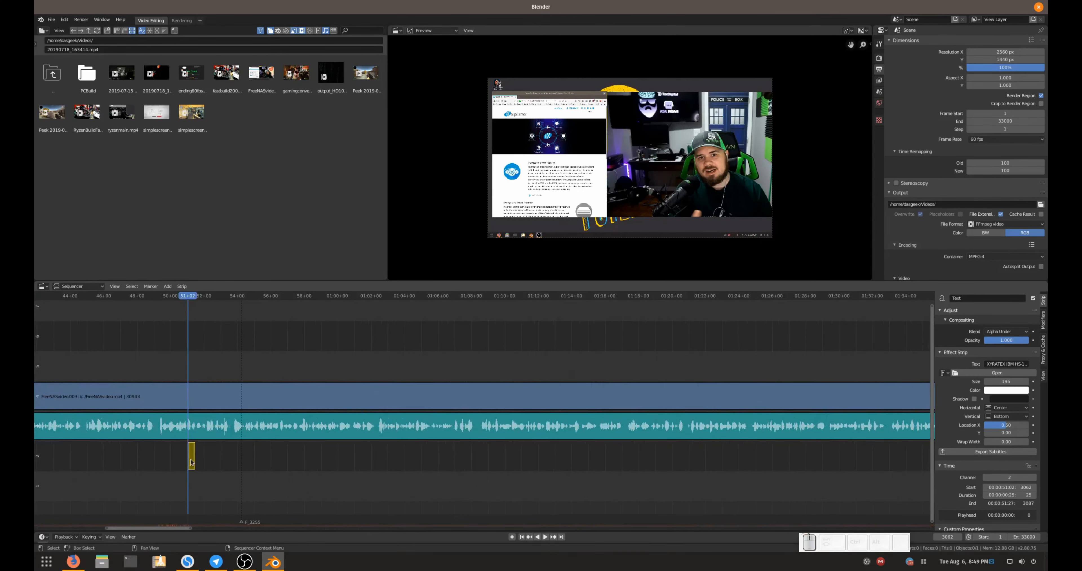
{"action": "key", "text": "g"}
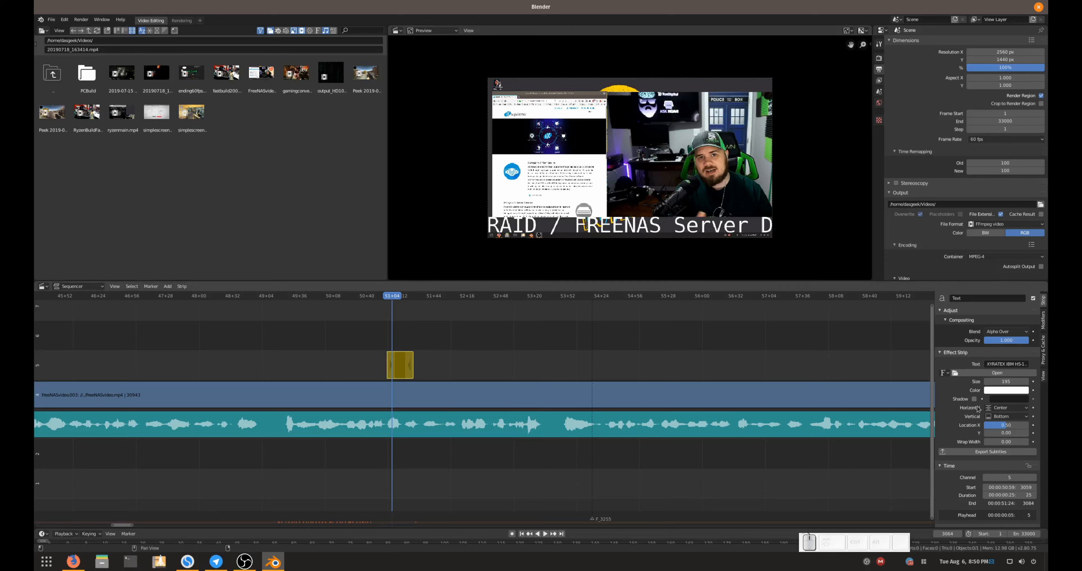
Set the text's size to 51, location to X 0.75, Y 0.03 and wrap width to 0.54, and extend the strip's end to frame 3120
{"action": "left_click_drag", "start_coordinate": [1006, 381], "coordinate": [950, 381]}
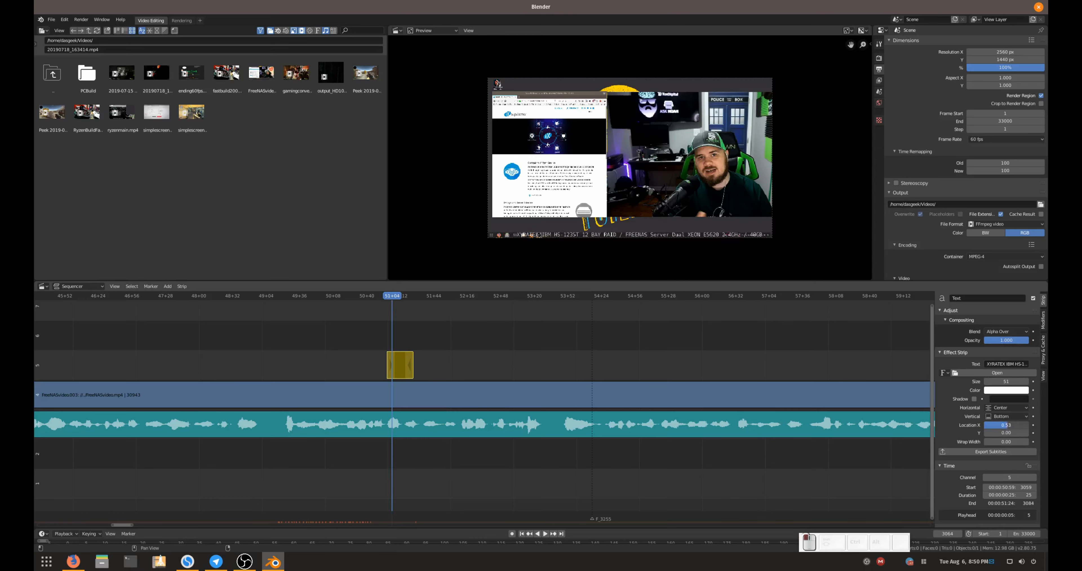
{"action": "mouse_move", "coordinate": [1006, 425]}
{"action": "left_mouse_down"}
{"action": "mouse_move", "coordinate": [1012, 441]}
{"action": "mouse_move", "coordinate": [1001, 442]}
{"action": "mouse_move", "coordinate": [1015, 425]}
{"action": "left_mouse_up"}
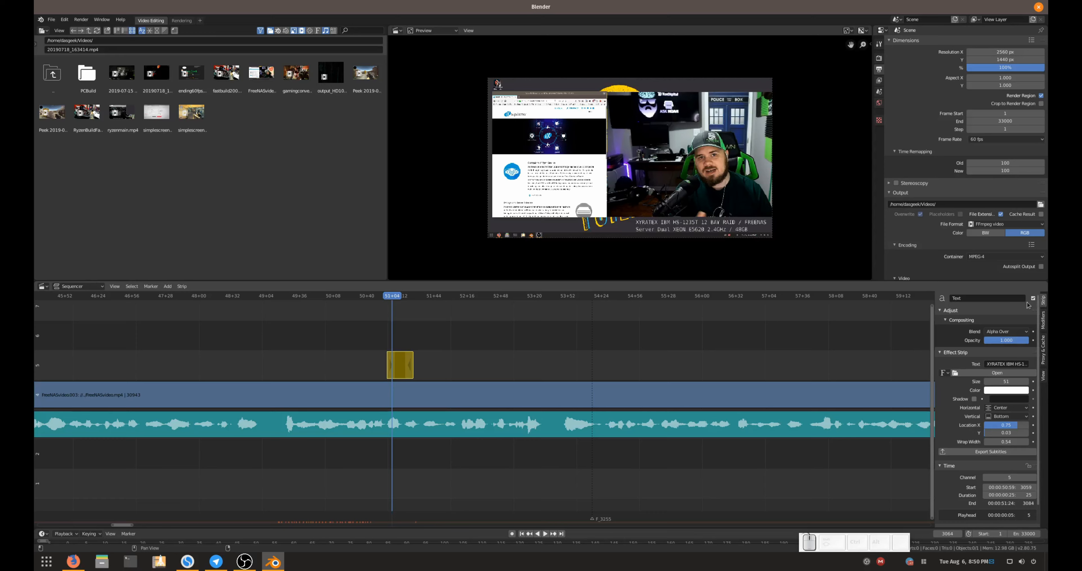
{"action": "left_click_drag", "start_coordinate": [412, 366], "coordinate": [438, 363]}
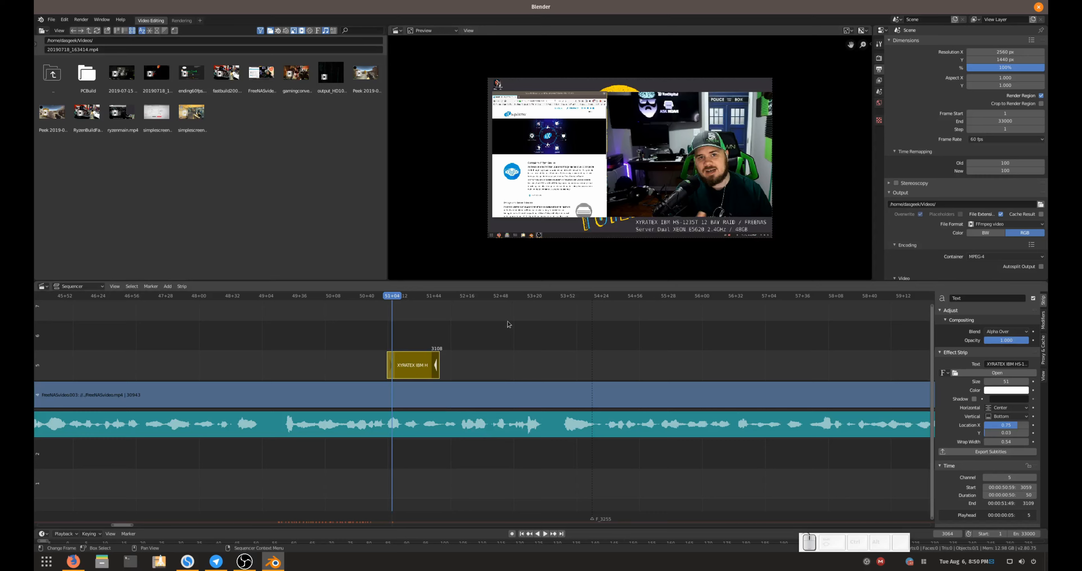
{"action": "left_click_drag", "start_coordinate": [438, 364], "coordinate": [451, 364]}
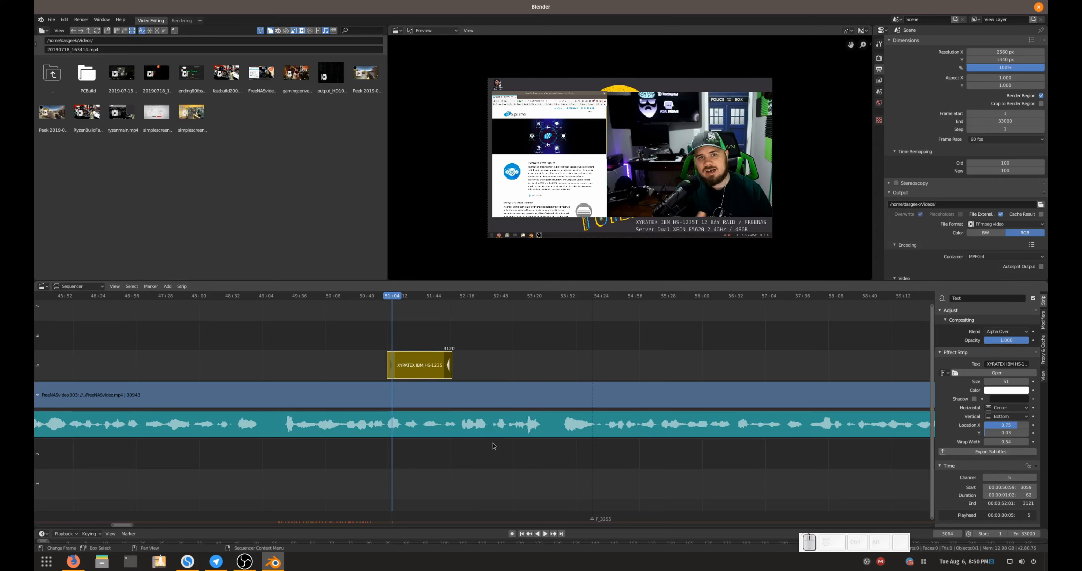
Try a shadow on the text and browse for a font file without opening one
{"action": "left_click", "coordinate": [975, 397]}
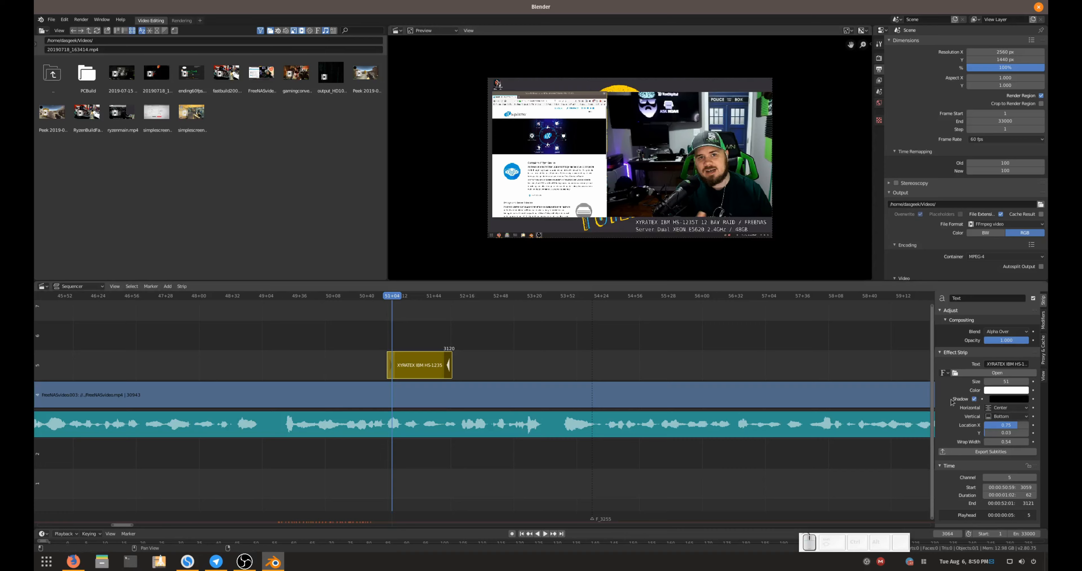
{"action": "left_click", "coordinate": [974, 399]}
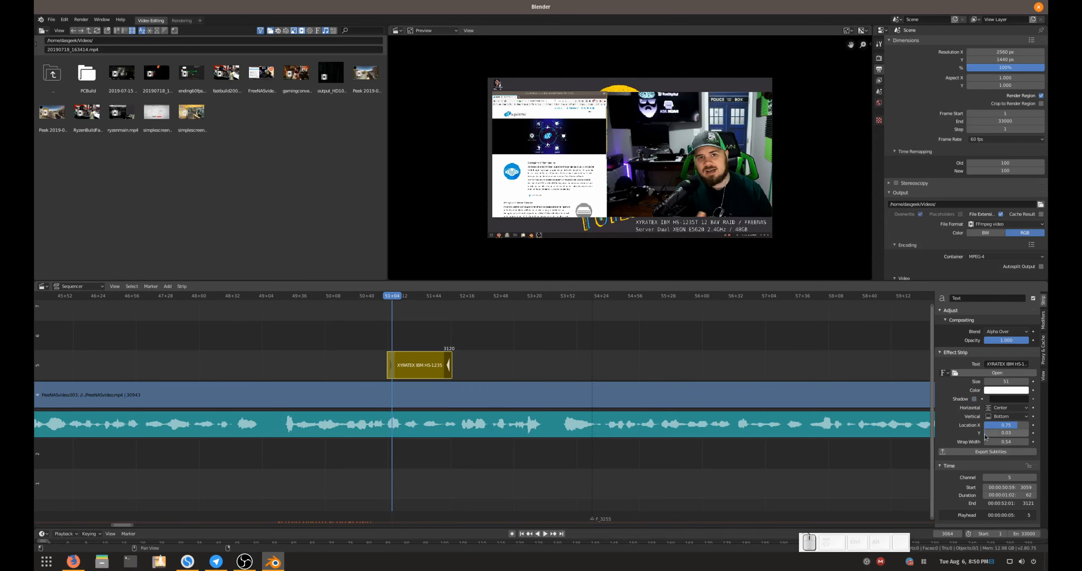
{"action": "left_click", "coordinate": [989, 373]}
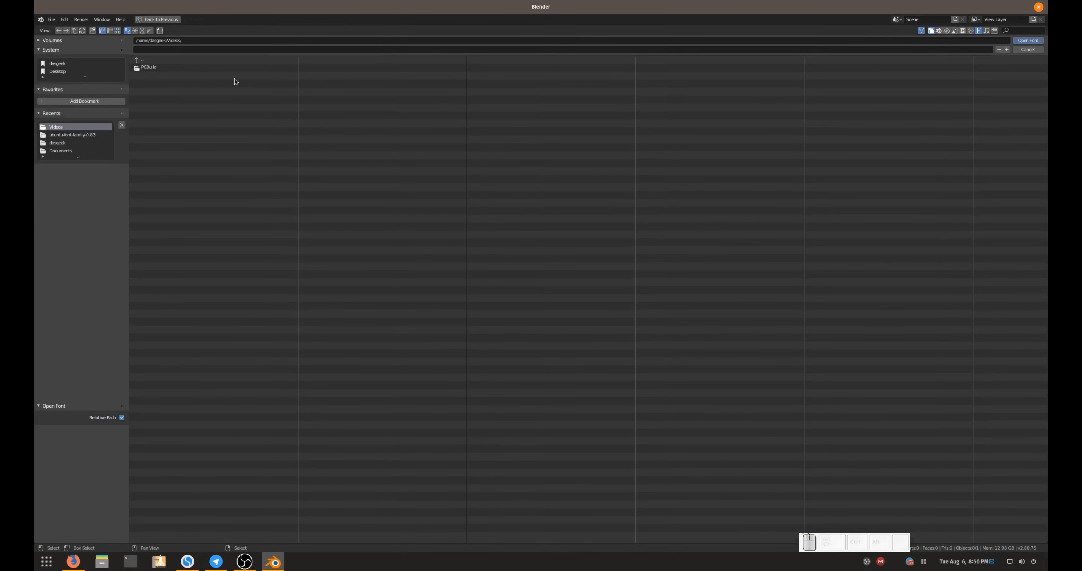
{"action": "left_click", "coordinate": [1028, 49]}
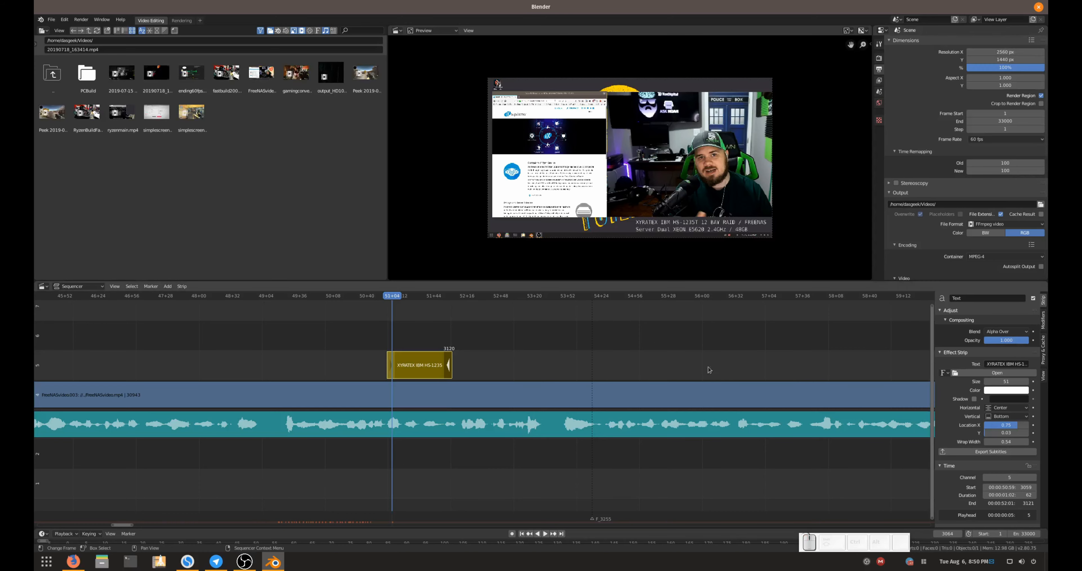
{"action": "scroll", "coordinate": [949, 422], "scroll_direction": "down", "scroll_amount": 2}
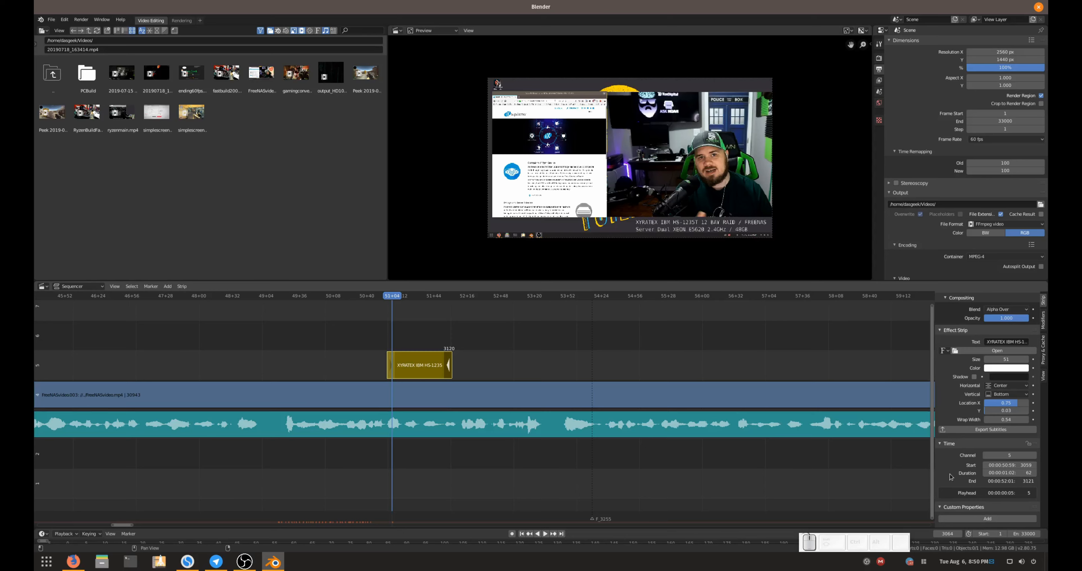
Play the footage from 50+56 past the text strip and extend the strip's end to frame 3177
{"action": "left_click", "coordinate": [378, 304]}
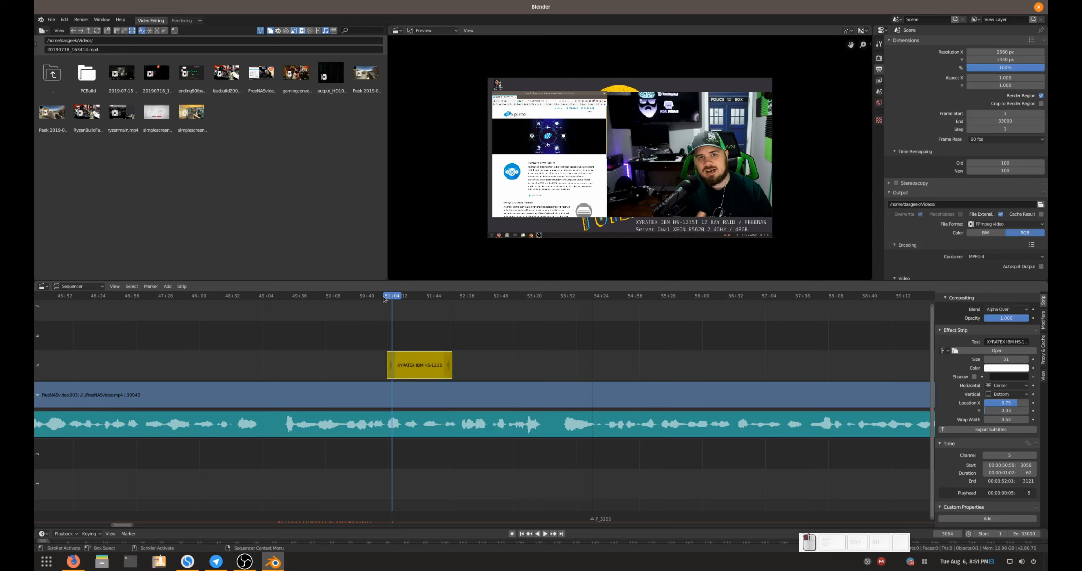
{"action": "left_click", "coordinate": [383, 296]}
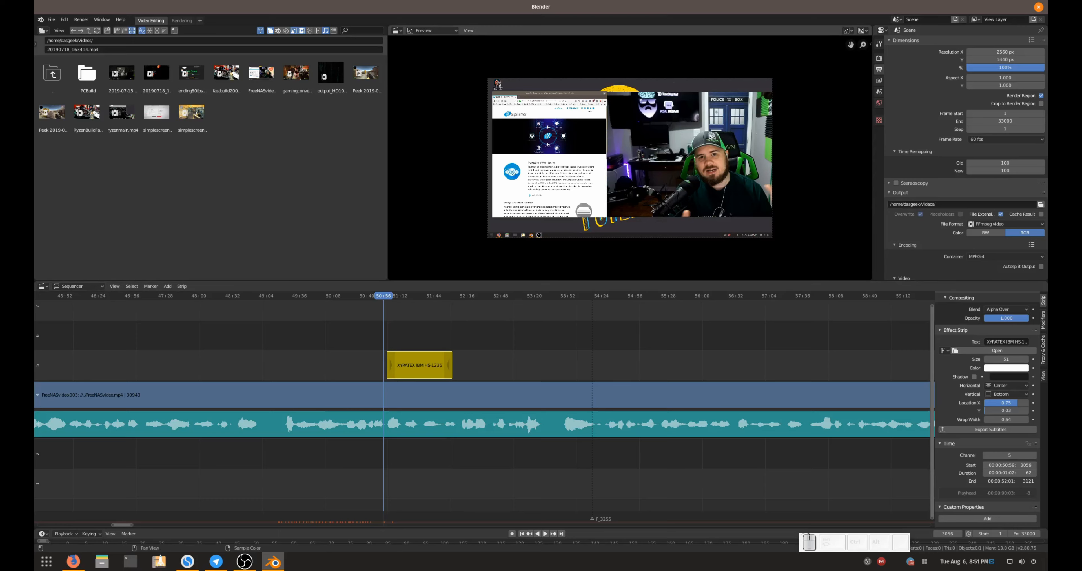
{"action": "key", "text": "space"}
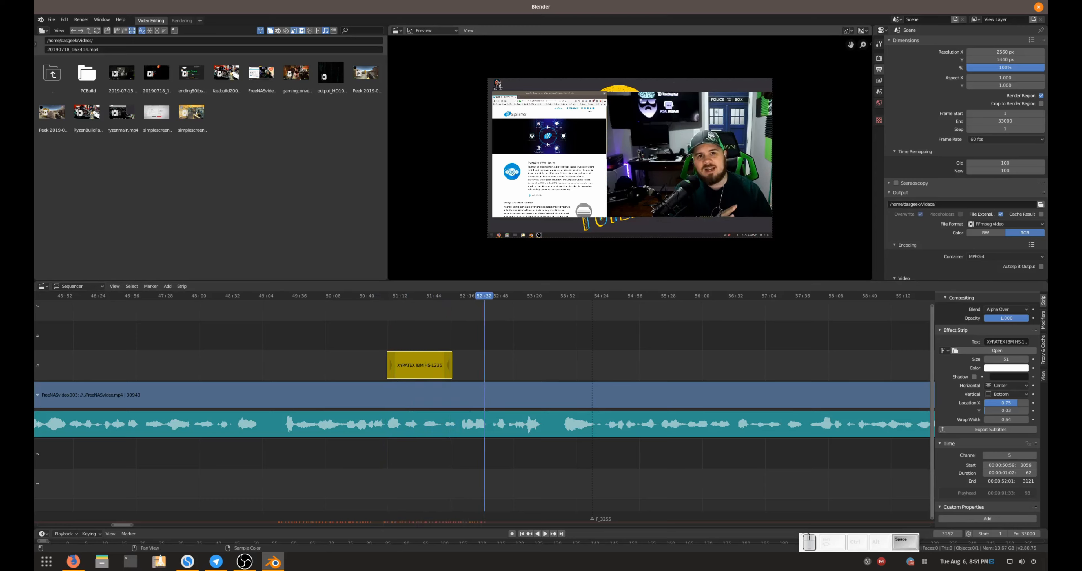
{"action": "left_click_drag", "start_coordinate": [450, 365], "coordinate": [512, 365]}
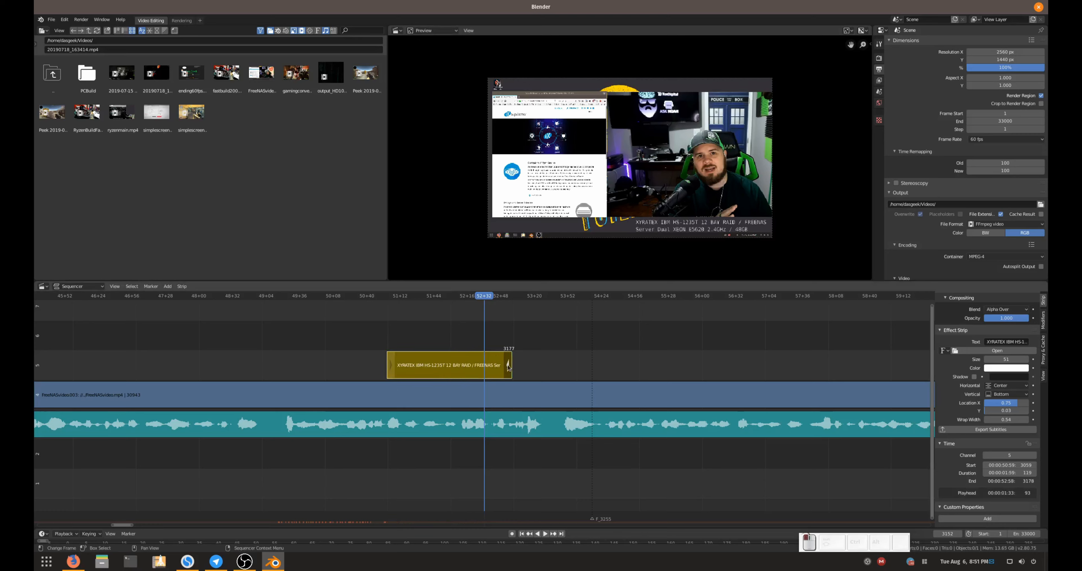
Replay the text section and extend the text strip's end to frame 3236
{"action": "left_click", "coordinate": [394, 310]}
{"action": "key", "text": "space"}
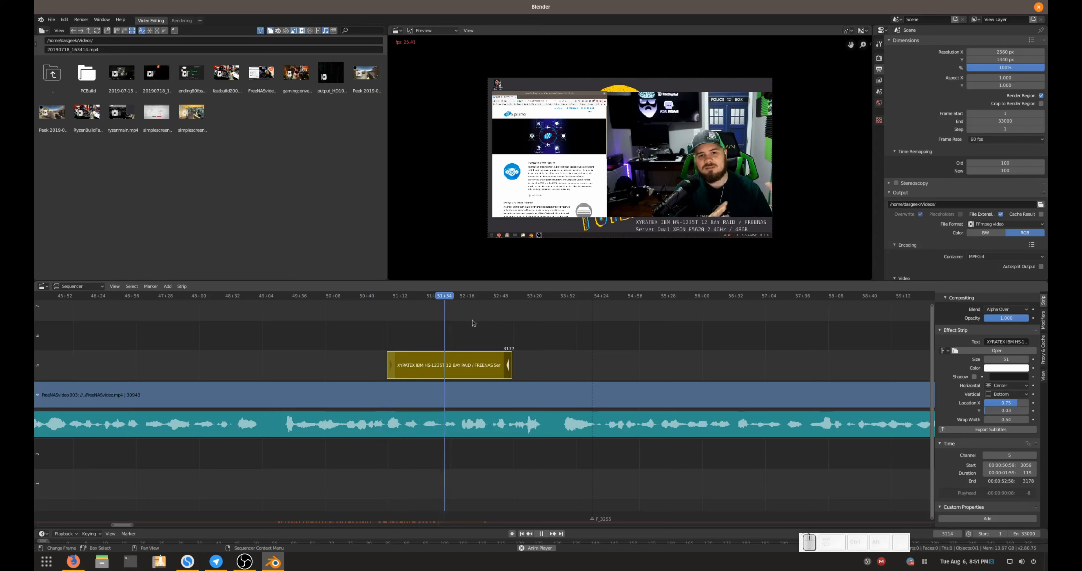
{"action": "key", "text": "space"}
{"action": "left_click_drag", "start_coordinate": [508, 352], "coordinate": [571, 353]}
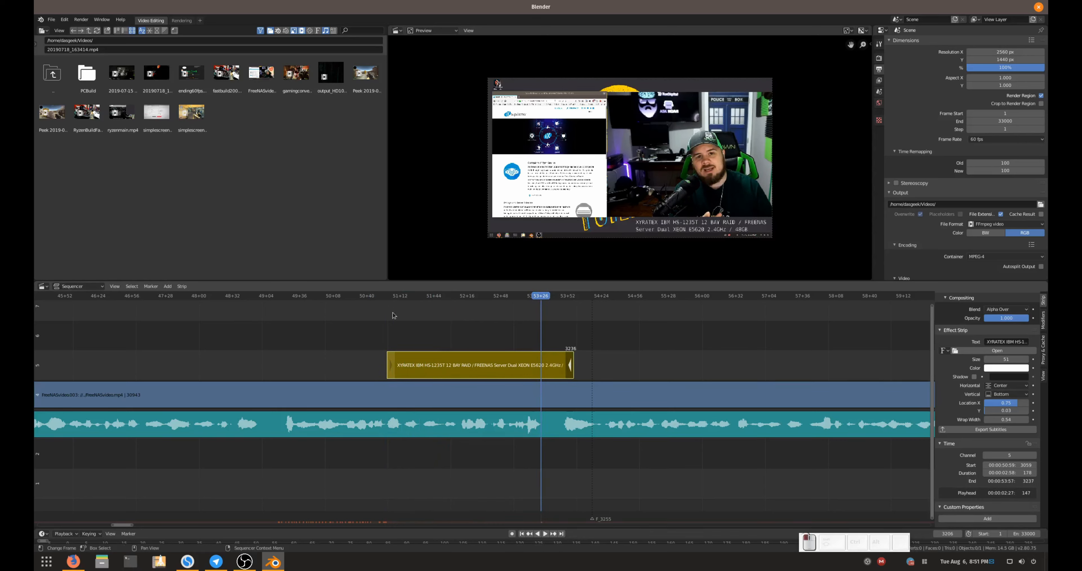
Play the footage past the end of the text strip to check how long the caption stays on screen
{"action": "left_click", "coordinate": [366, 321]}
{"action": "key", "text": "space"}
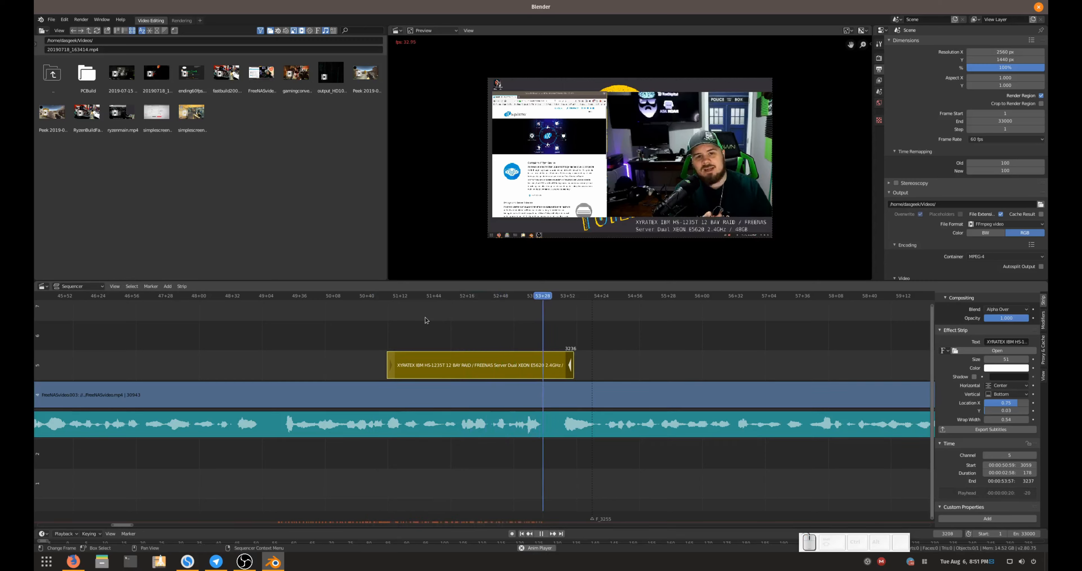
{"action": "key", "text": "space"}
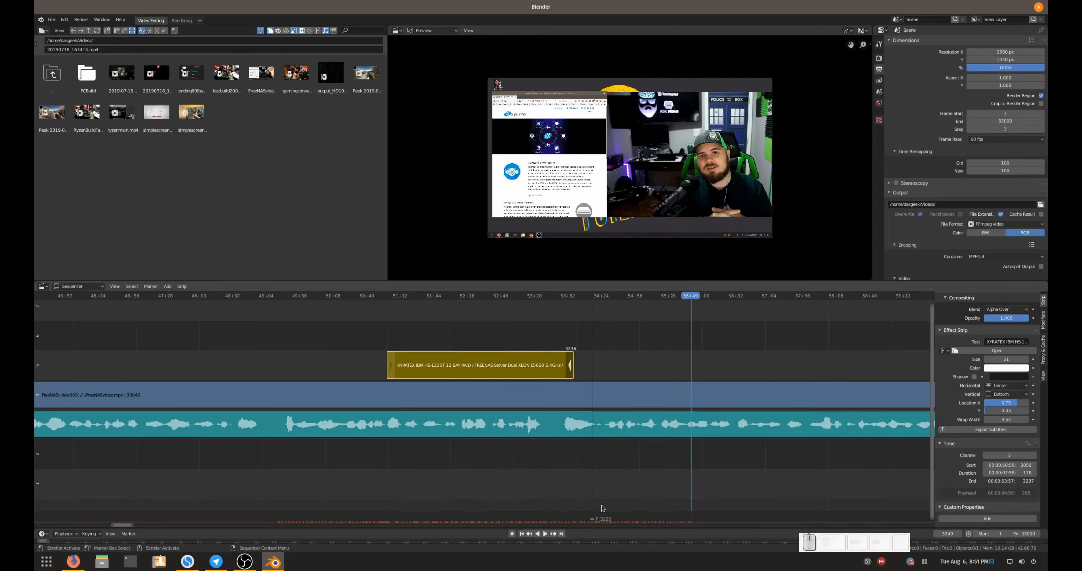
Select the intro's audio strip at the start of the timeline and set its volume to 0.300
{"action": "scroll", "coordinate": [153, 395], "scroll_direction": "down", "scroll_amount": 10}
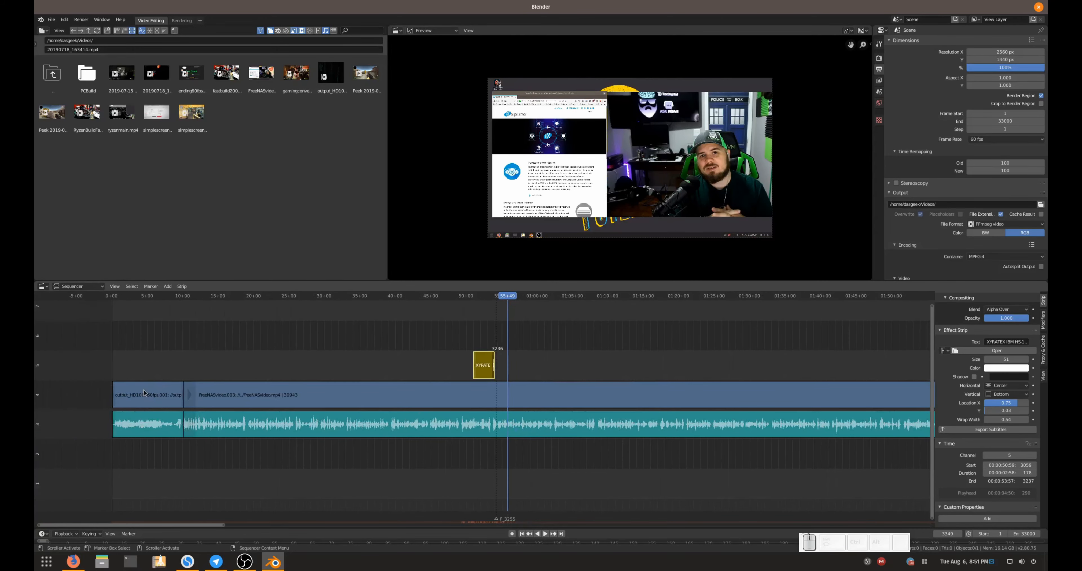
{"action": "left_click", "coordinate": [150, 425]}
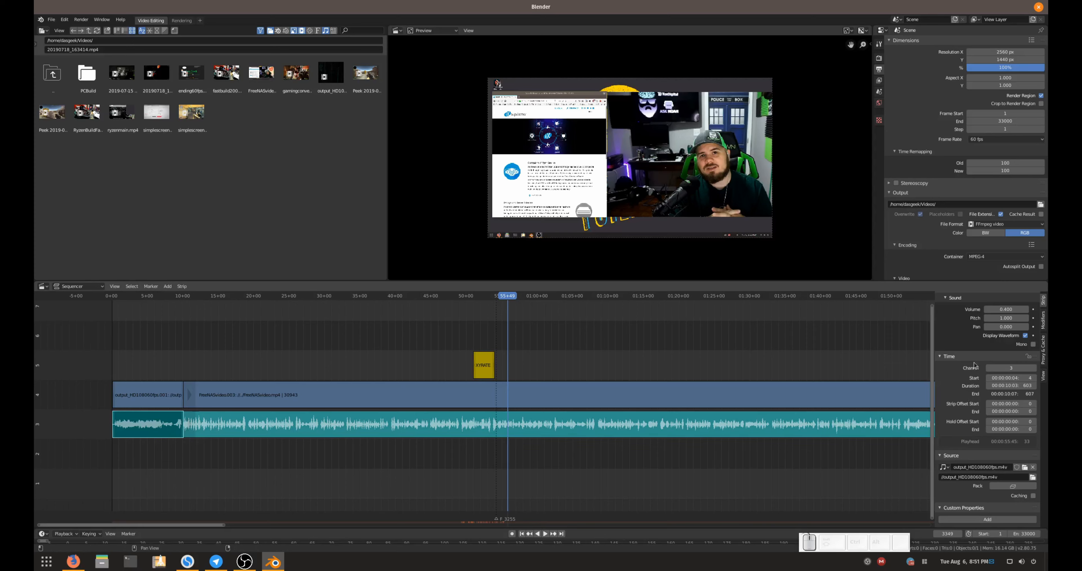
{"action": "mouse_move", "coordinate": [1006, 310]}
{"action": "left_mouse_down"}
{"action": "mouse_move", "coordinate": [1019, 310]}
{"action": "mouse_move", "coordinate": [993, 309]}
{"action": "left_mouse_up"}
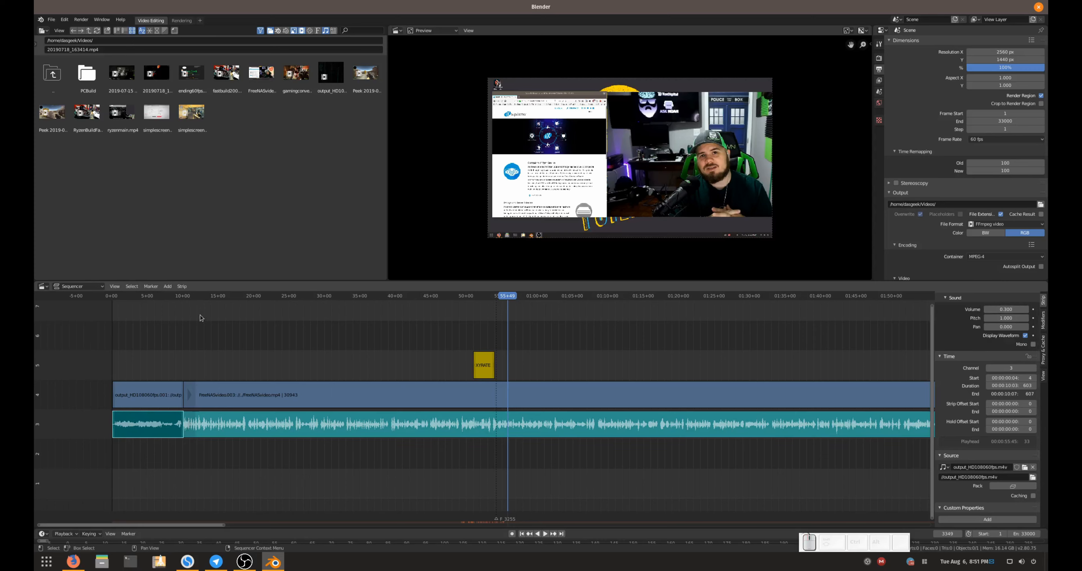
Play the intro from partway through to check its audio volume
{"action": "left_click", "coordinate": [153, 296]}
{"action": "key", "text": "space"}
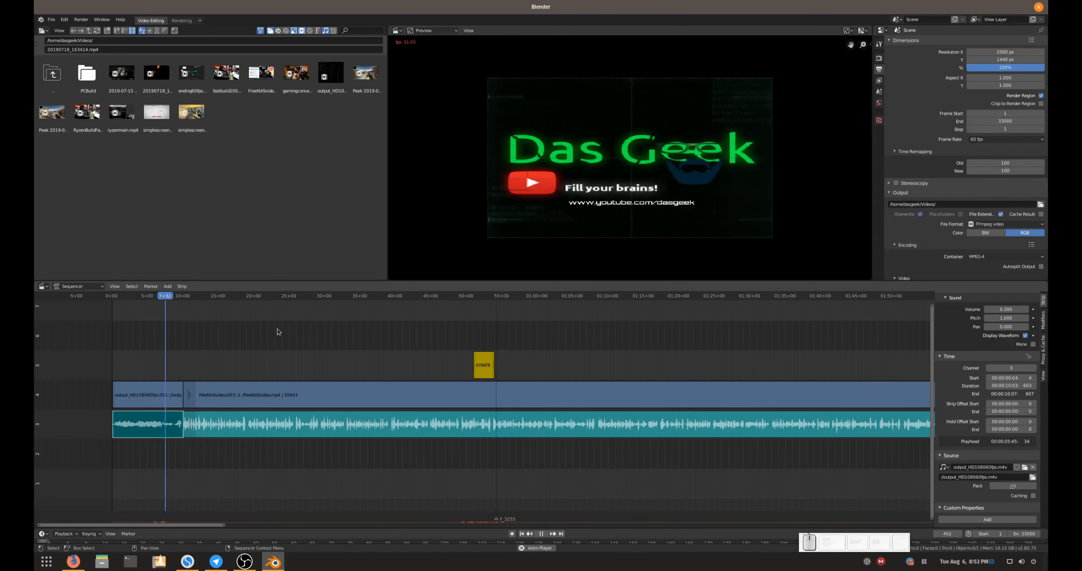
{"action": "key", "text": "space"}
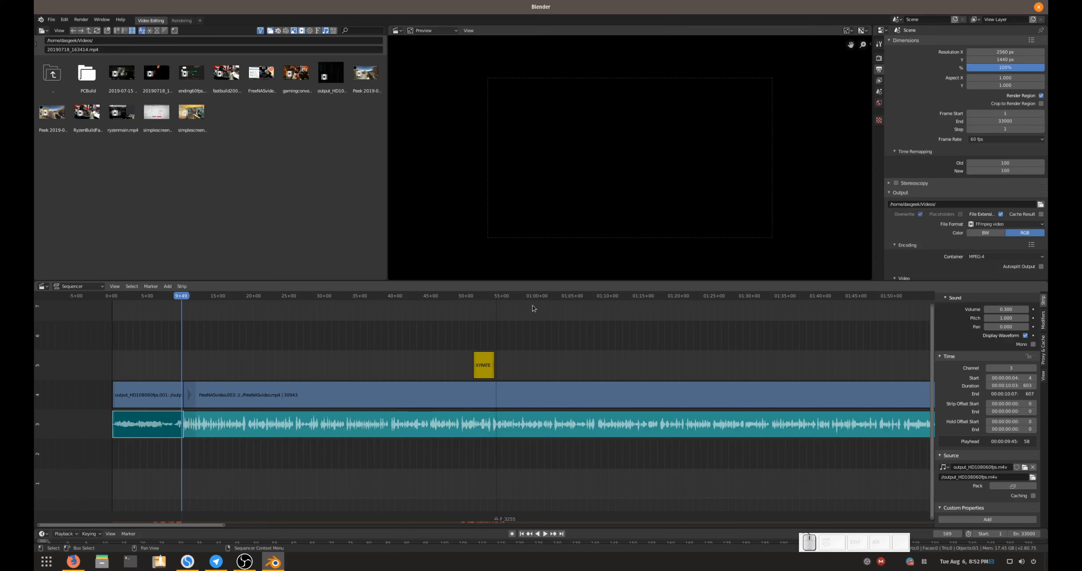
Add IMG_0666.jpg from the Pictures folder to the timeline at frame 3777
{"action": "left_click", "coordinate": [557, 295]}
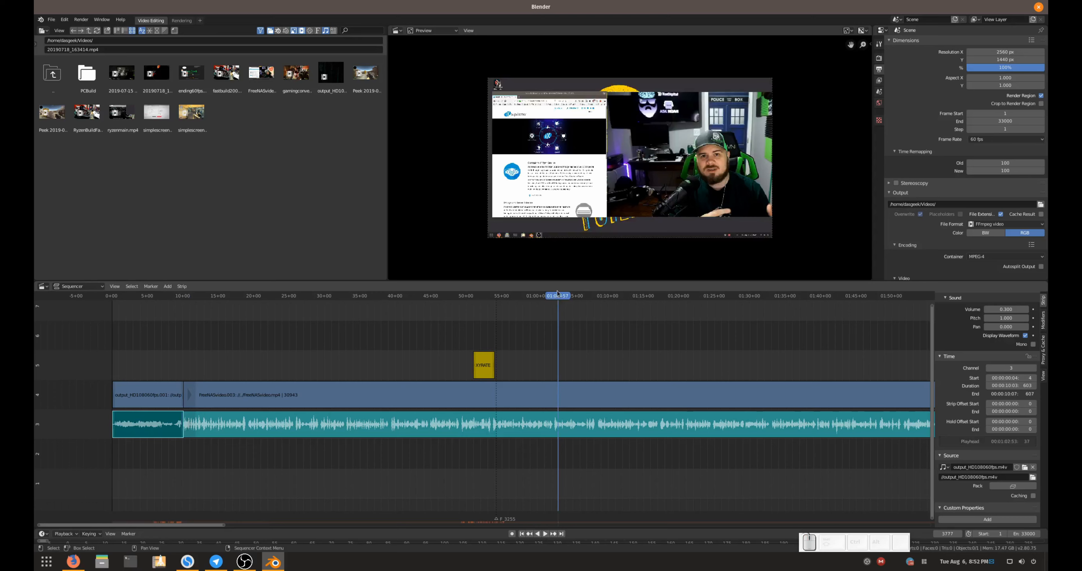
{"action": "left_click", "coordinate": [582, 396]}
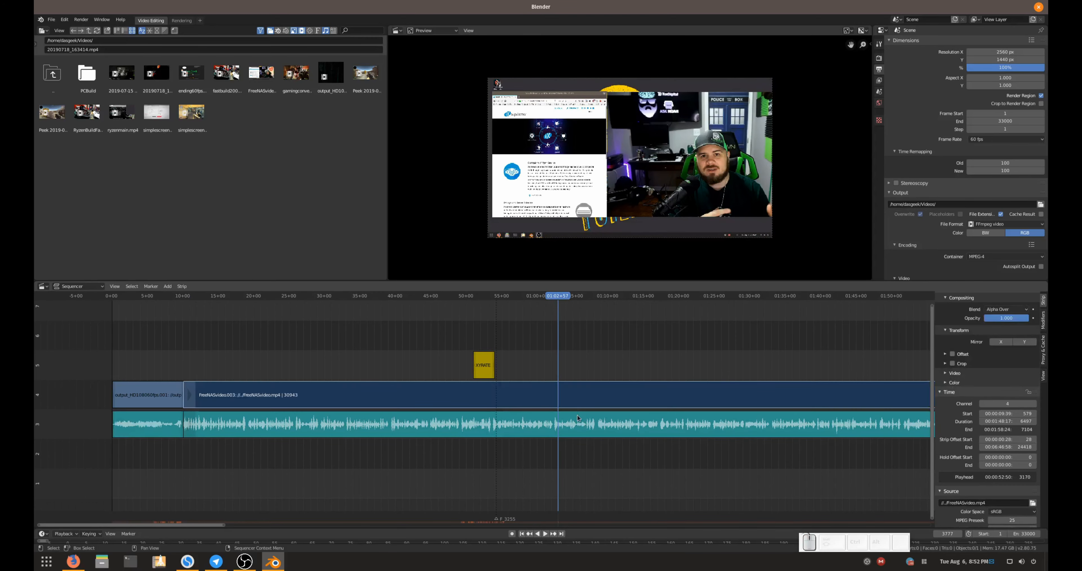
{"action": "left_click", "coordinate": [577, 417]}
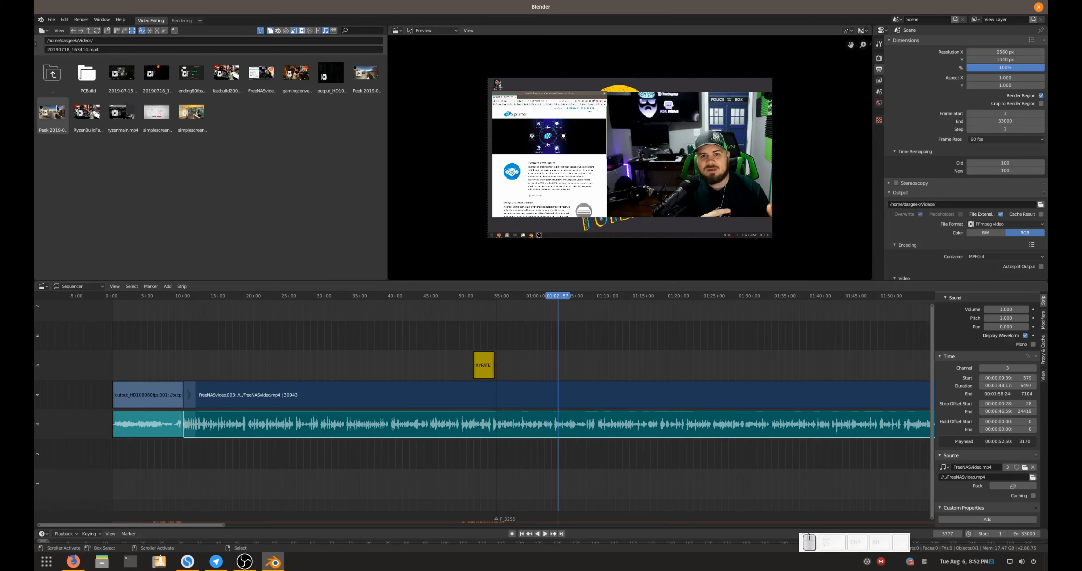
{"action": "left_click", "coordinate": [52, 73]}
{"action": "left_click", "coordinate": [145, 124]}
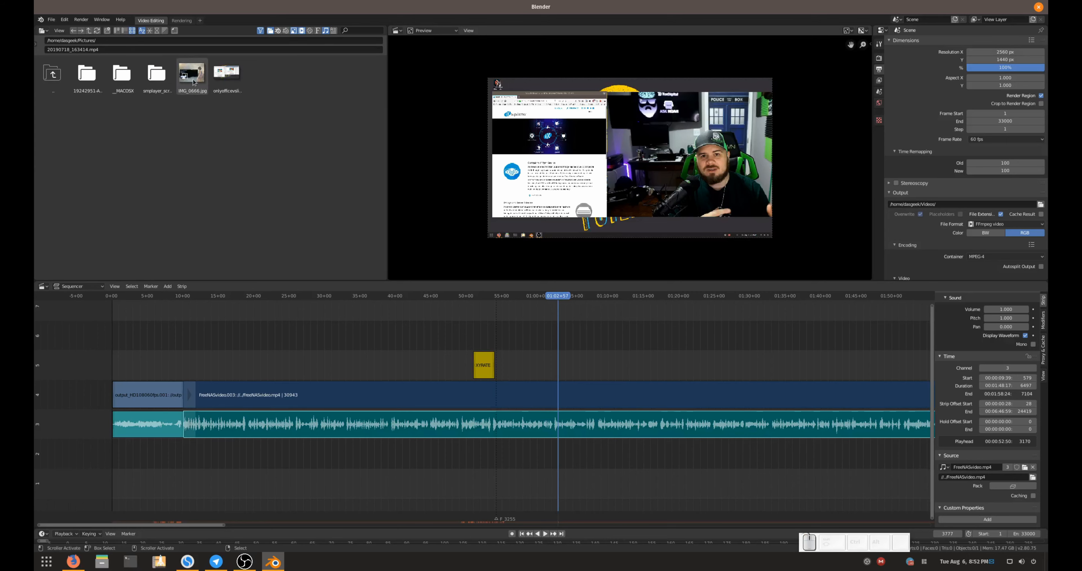
{"action": "left_click_drag", "start_coordinate": [194, 76], "coordinate": [563, 369]}
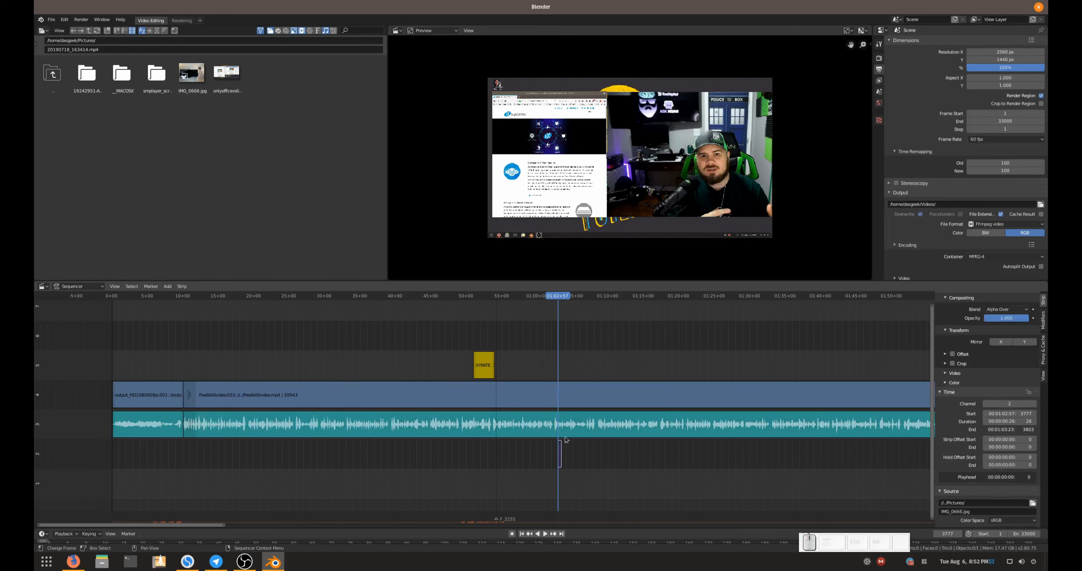
Move the IMG_0666.jpg strip to channel 5 above the video, starting at frame 3764
{"action": "mouse_move", "coordinate": [561, 452]}
{"action": "left_mouse_down"}
{"action": "mouse_move", "coordinate": [565, 438]}
{"action": "mouse_move", "coordinate": [570, 458]}
{"action": "left_mouse_up"}
{"action": "key", "text": "g"}
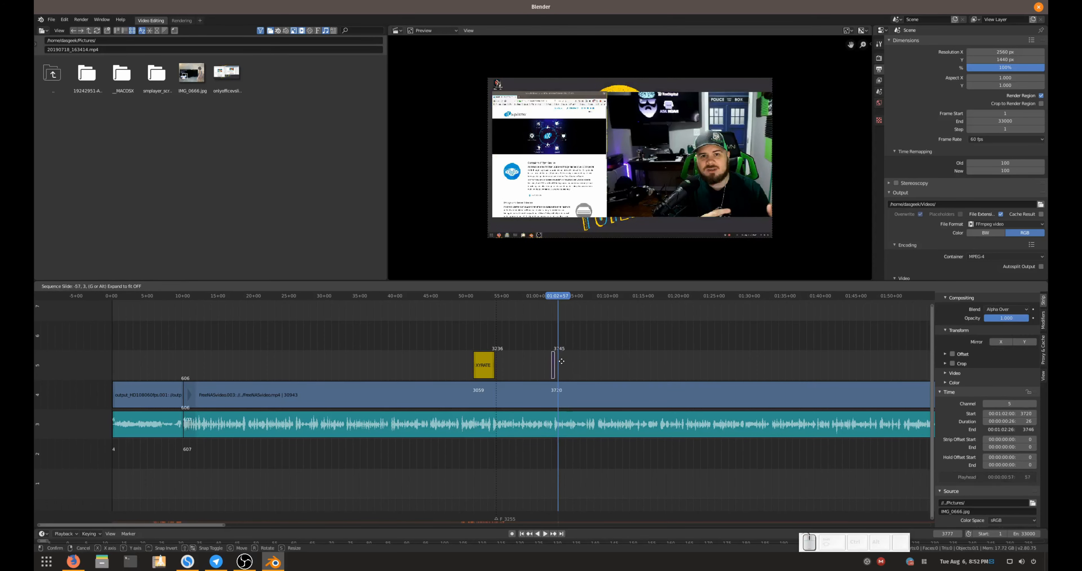
{"action": "left_click", "coordinate": [567, 363]}
{"action": "scroll", "coordinate": [567, 362], "scroll_direction": "up", "scroll_amount": 5}
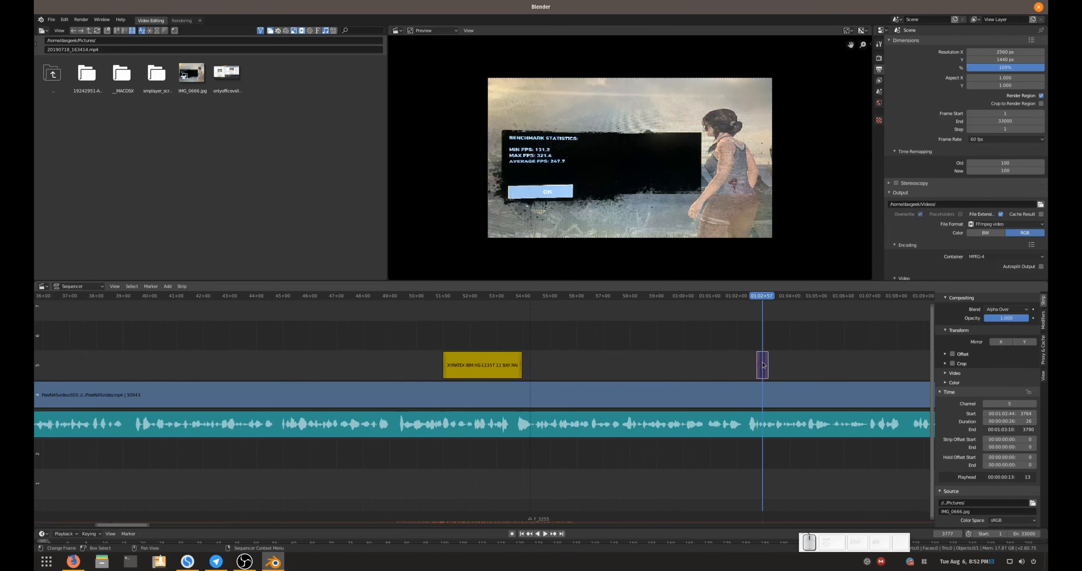
Extend the image strip's end to frame 3980 and preview the picture partway through the strip
{"action": "left_click", "coordinate": [765, 363]}
{"action": "left_click", "coordinate": [767, 363]}
{"action": "left_click_drag", "start_coordinate": [769, 364], "coordinate": [852, 365]}
{"action": "left_click", "coordinate": [767, 365]}
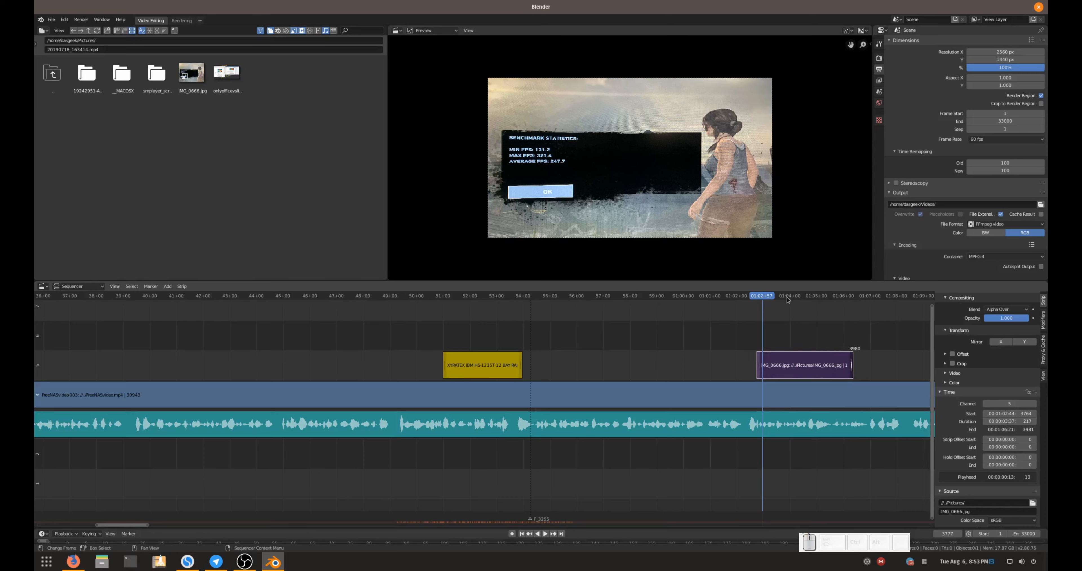
{"action": "left_click", "coordinate": [788, 299]}
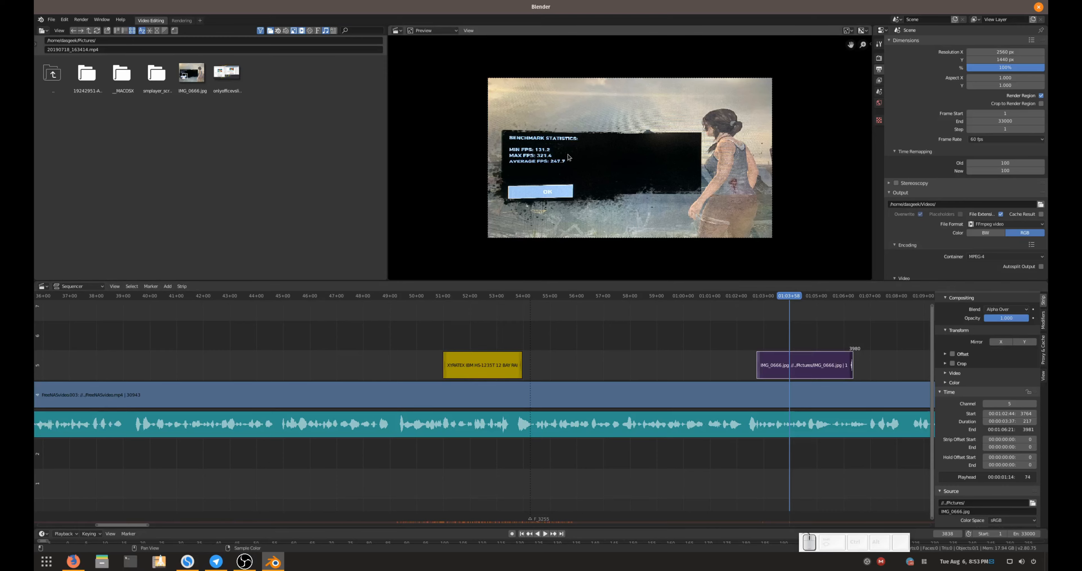
{"action": "left_click", "coordinate": [801, 403]}
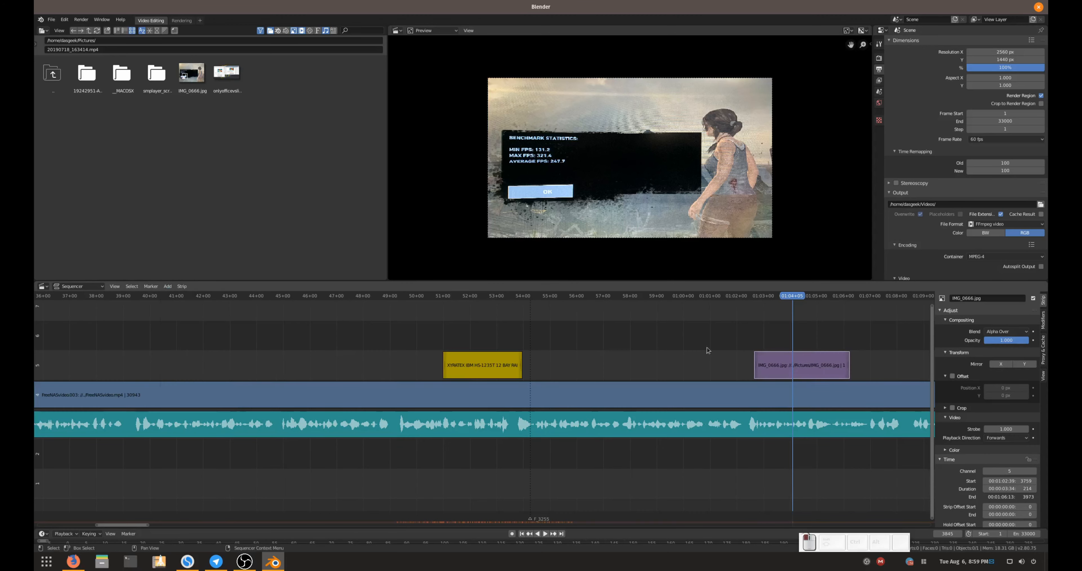
Add a Transform effect strip to the IMG_0666.jpg strip
{"action": "left_click", "coordinate": [759, 364]}
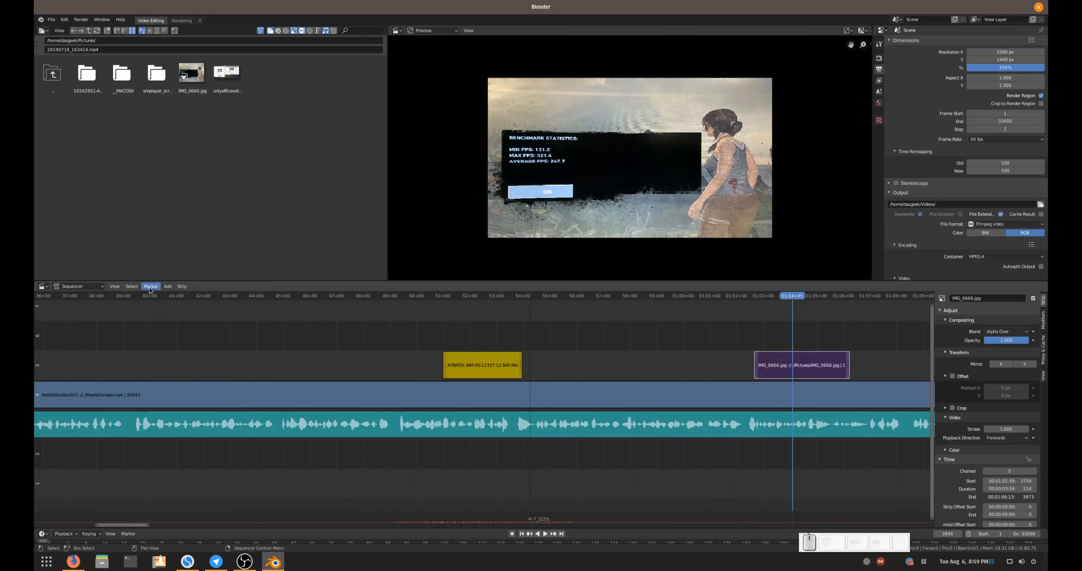
{"action": "left_click", "coordinate": [167, 286]}
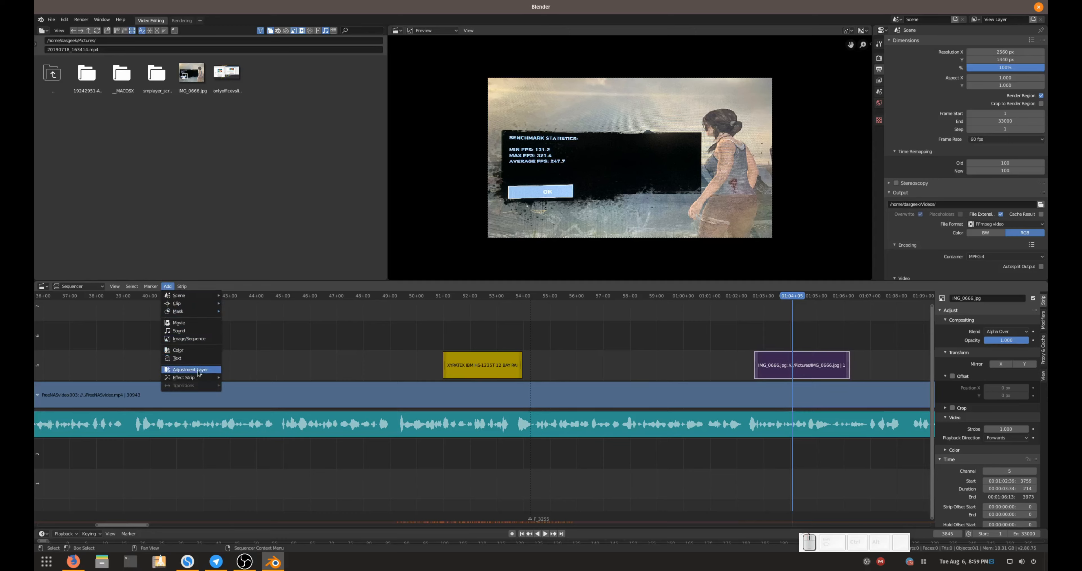
{"action": "mouse_move", "coordinate": [189, 377]}
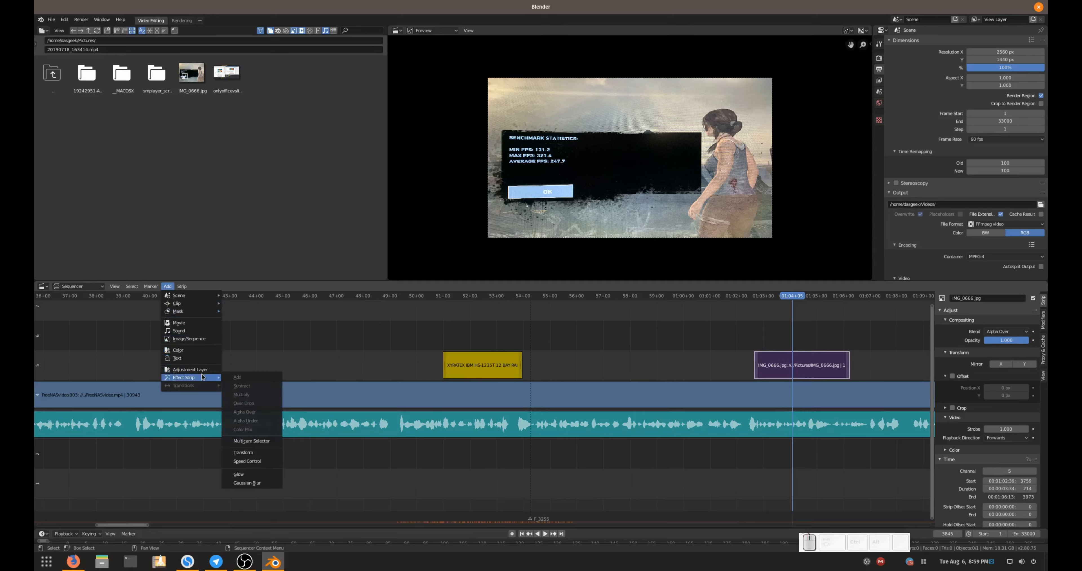
{"action": "left_click", "coordinate": [260, 451]}
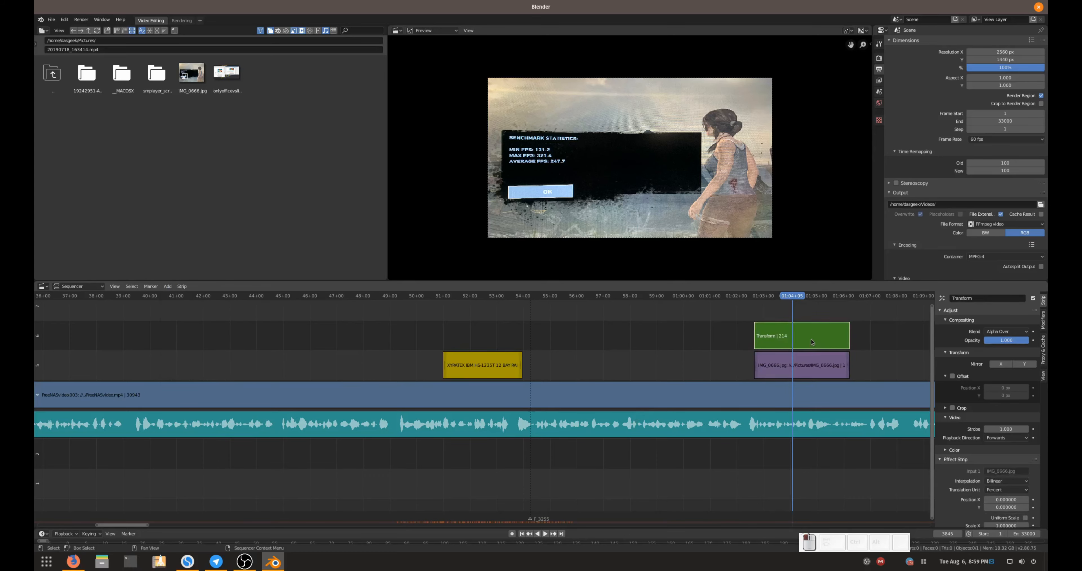
Give the Transform strip a uniform scale of 0.43 and a position of about X -28.38, Y 28.3 percent
{"action": "scroll", "coordinate": [958, 318], "scroll_direction": "down", "scroll_amount": 1}
{"action": "scroll", "coordinate": [958, 317], "scroll_direction": "down", "scroll_amount": 7}
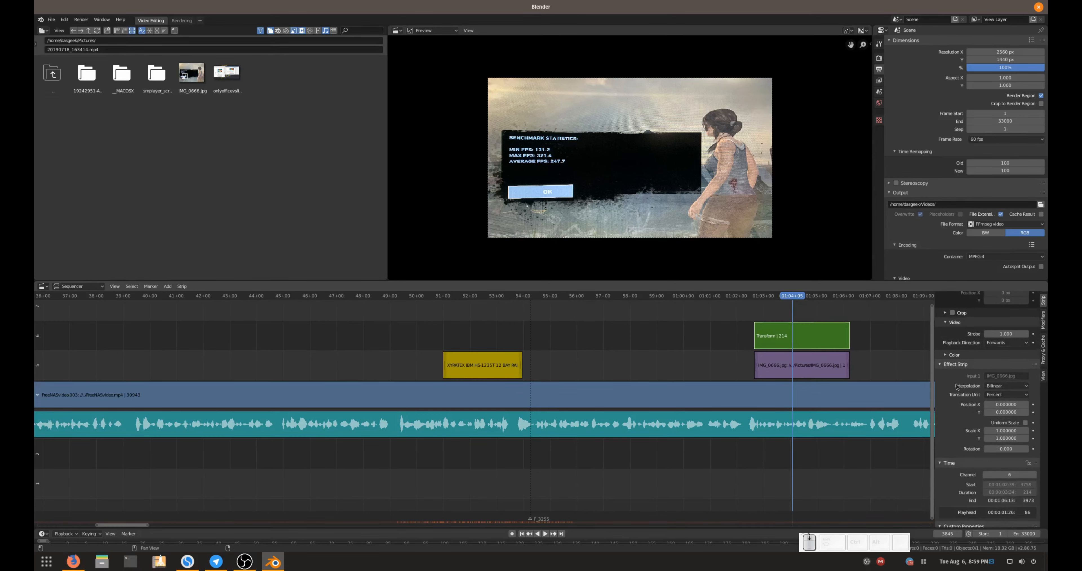
{"action": "left_click", "coordinate": [801, 367]}
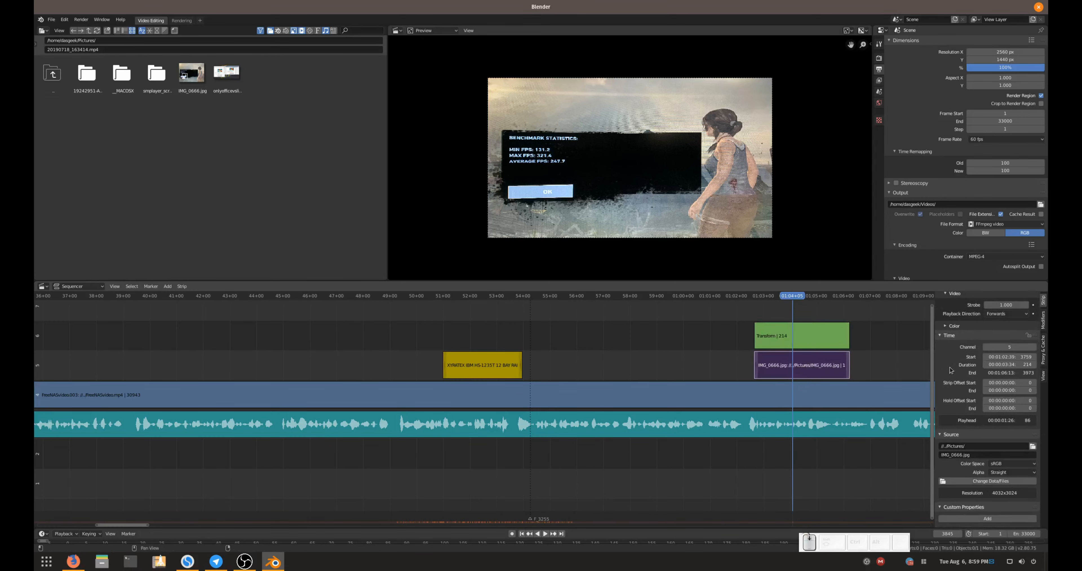
{"action": "left_click", "coordinate": [805, 338]}
{"action": "scroll", "coordinate": [955, 397], "scroll_direction": "down", "scroll_amount": 5}
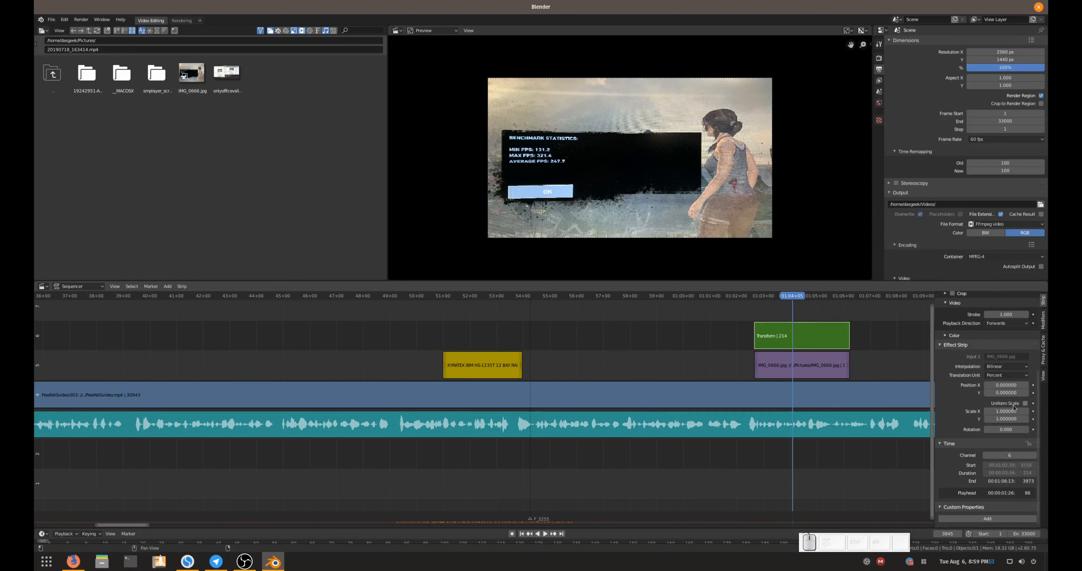
{"action": "left_click", "coordinate": [1019, 404]}
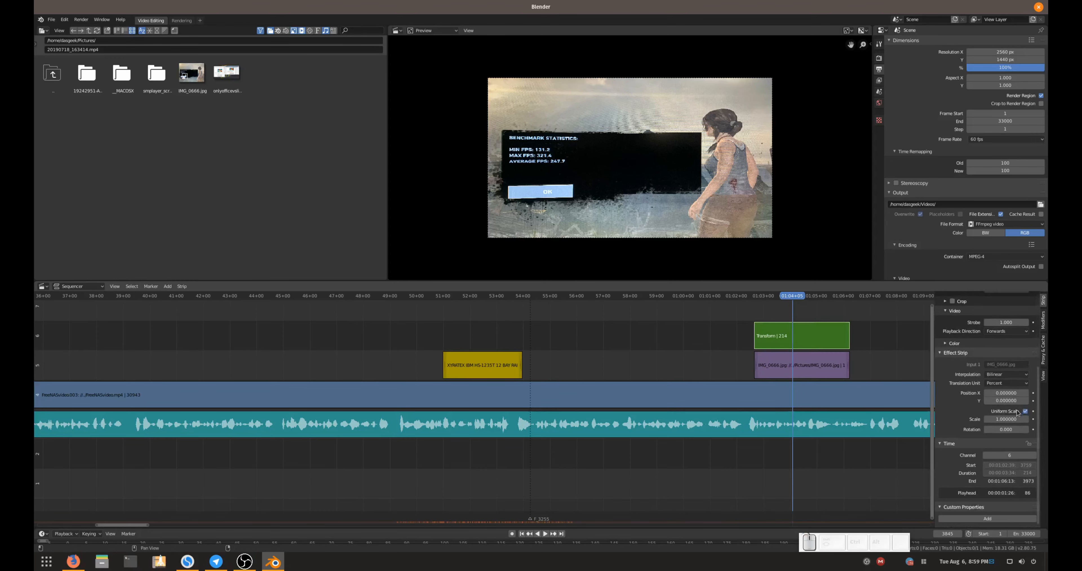
{"action": "left_click_drag", "start_coordinate": [1006, 419], "coordinate": [1045, 401]}
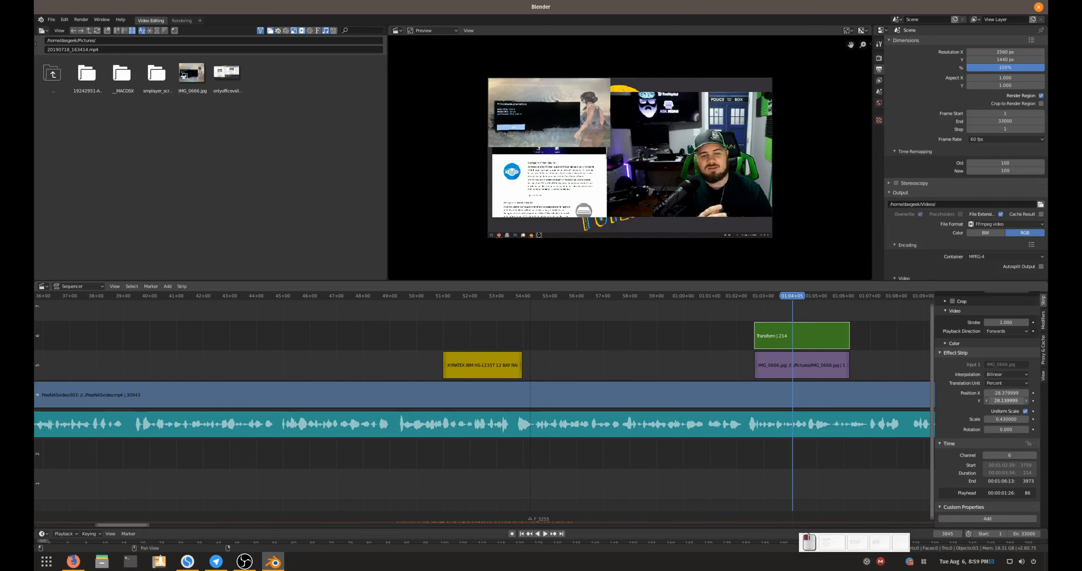
Play from just before the Transform strip to check the picture overlay in the video
{"action": "left_click", "coordinate": [726, 297]}
{"action": "left_click", "coordinate": [750, 297]}
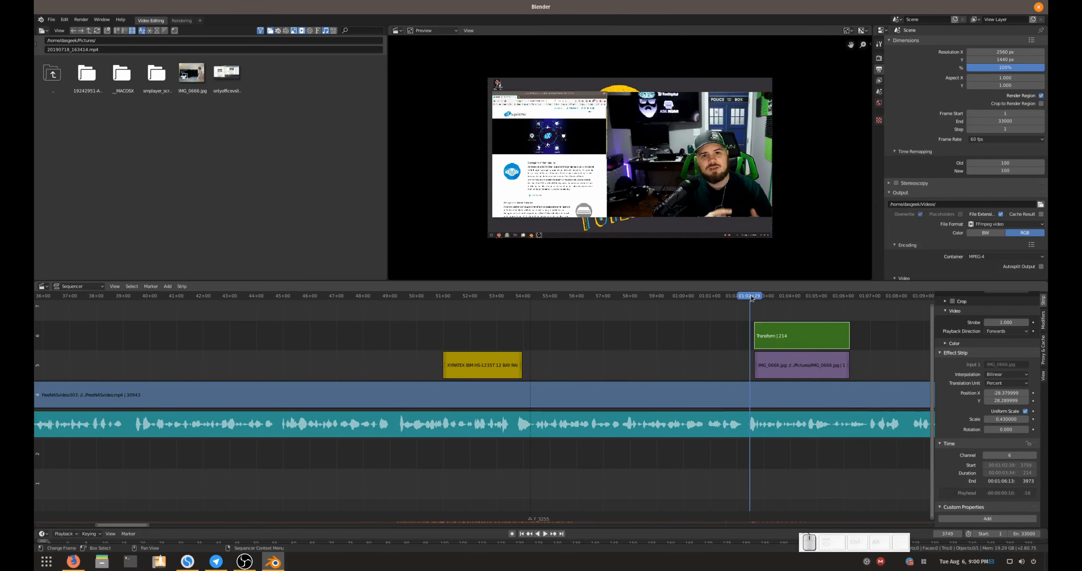
{"action": "key", "text": "space"}
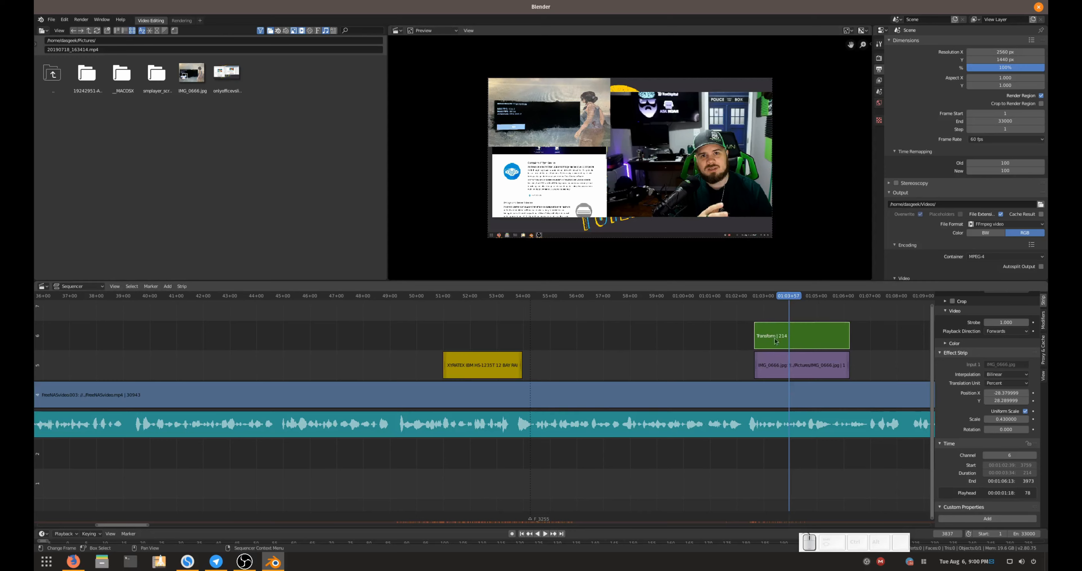
{"action": "left_click", "coordinate": [168, 285]}
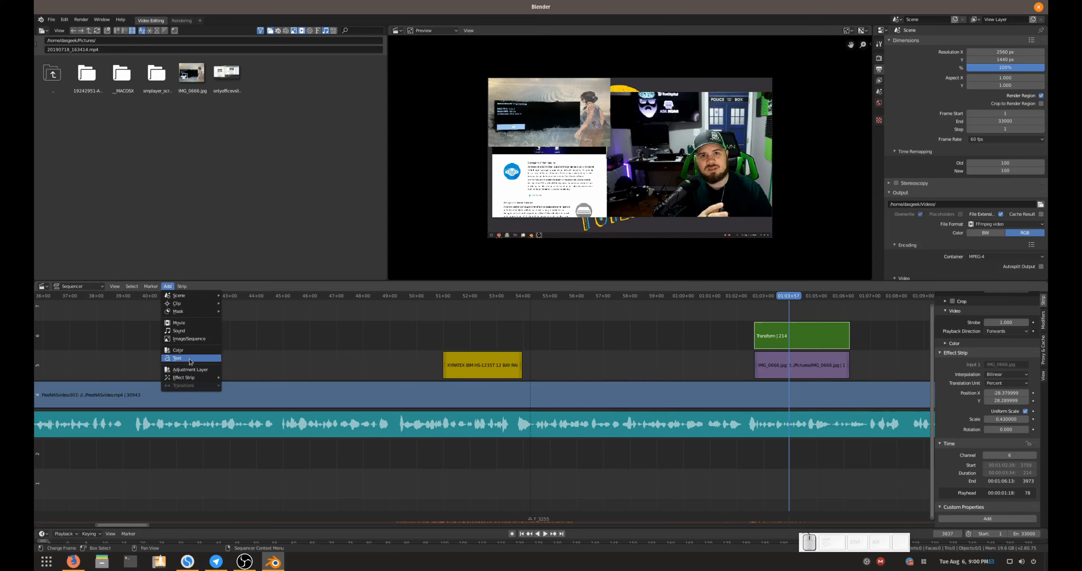
{"action": "mouse_move", "coordinate": [193, 313]}
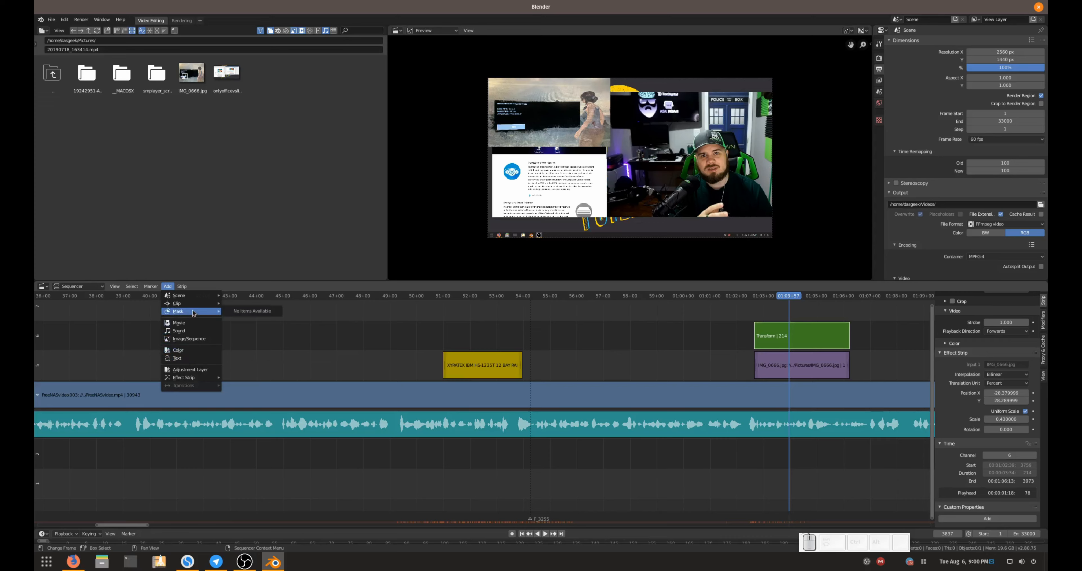
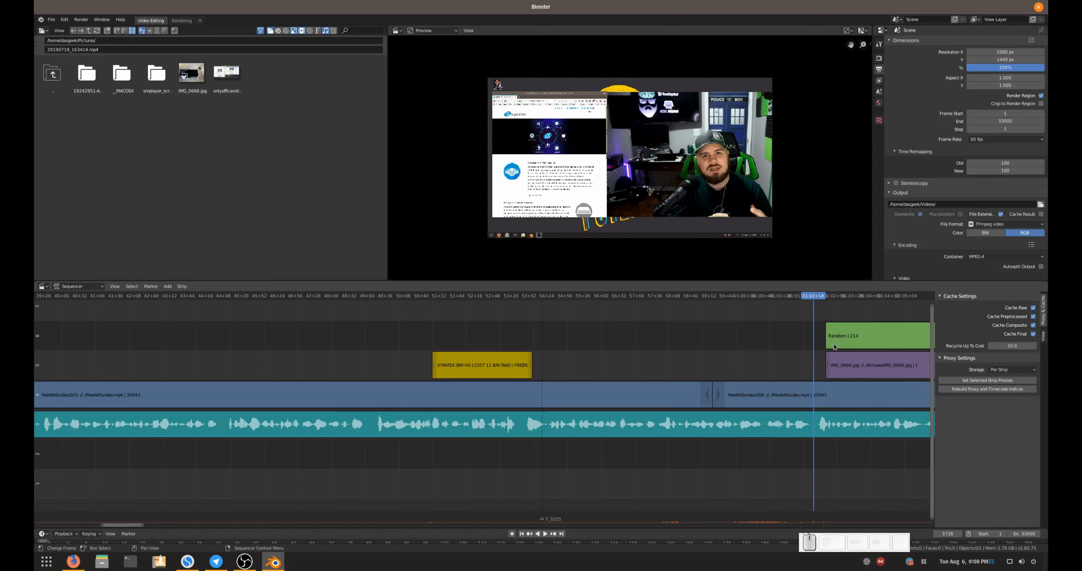
Add a black Color strip and place it on channel 5 directly before the image strip, starting at frame 3734
{"action": "left_click", "coordinate": [166, 287]}
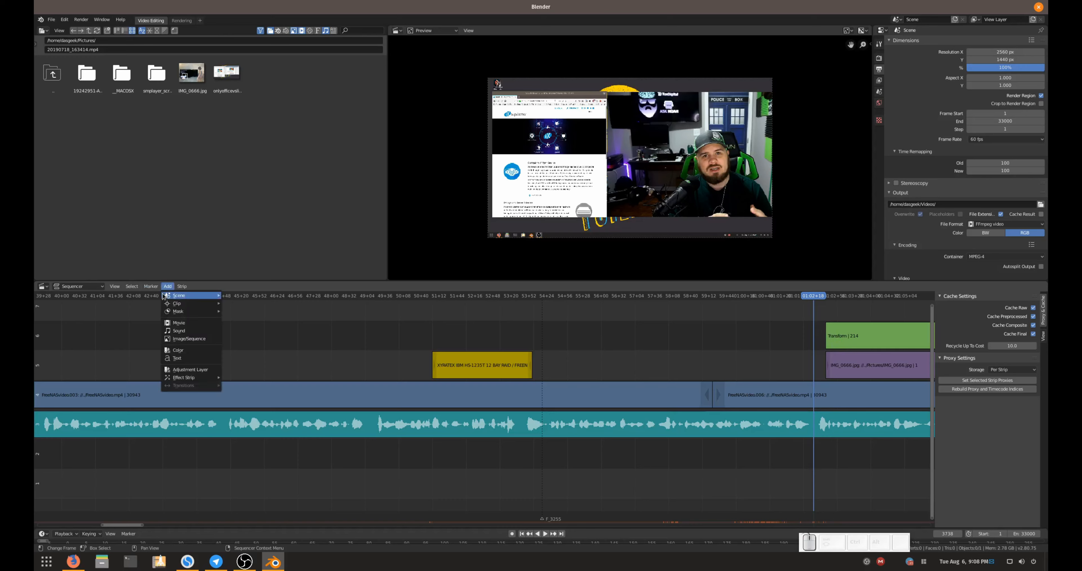
{"action": "left_click", "coordinate": [193, 351]}
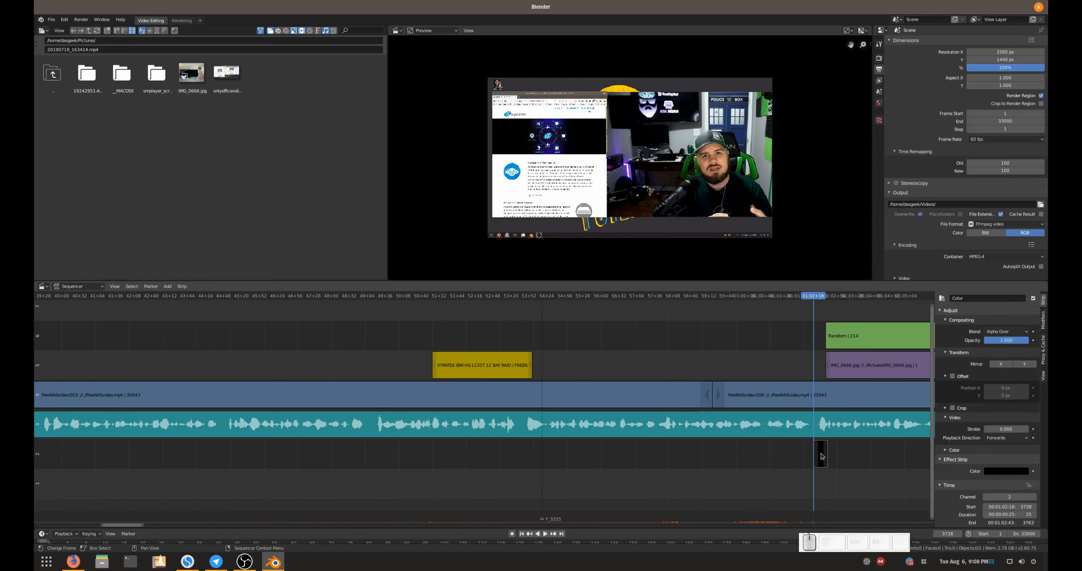
{"action": "left_click_drag", "start_coordinate": [822, 456], "coordinate": [818, 367]}
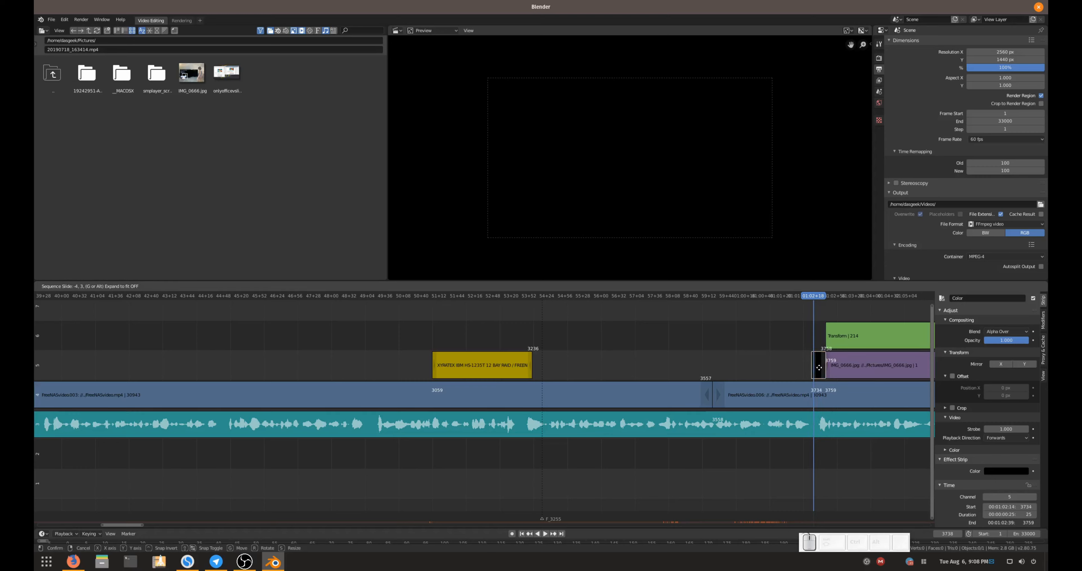
{"action": "left_click", "coordinate": [819, 368]}
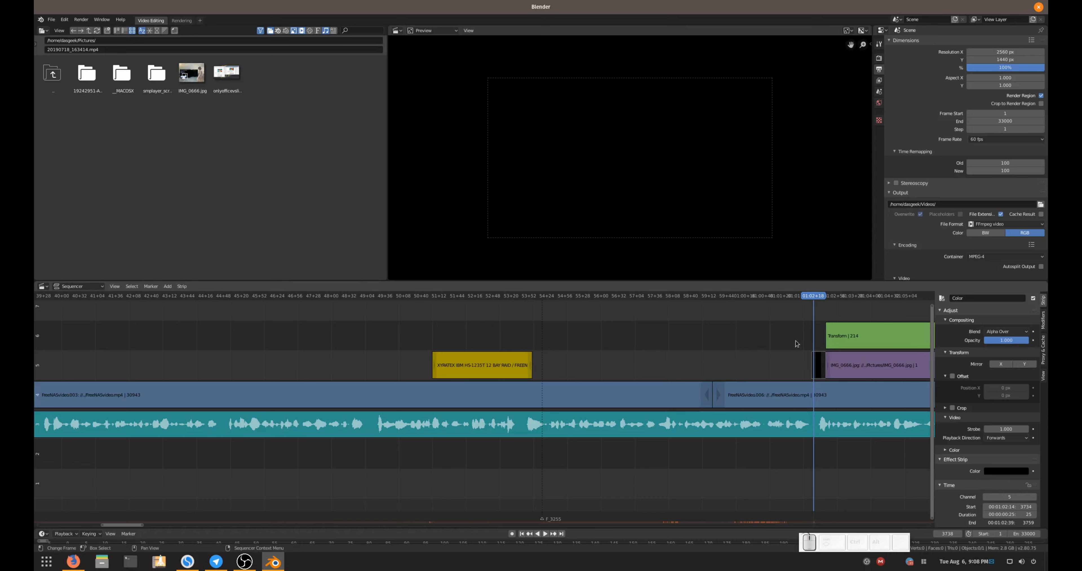
Add a Wipe transition between the second FreeNAS video strip and the black Color strip
{"action": "left_click", "coordinate": [820, 357]}
{"action": "left_click", "coordinate": [798, 395]}
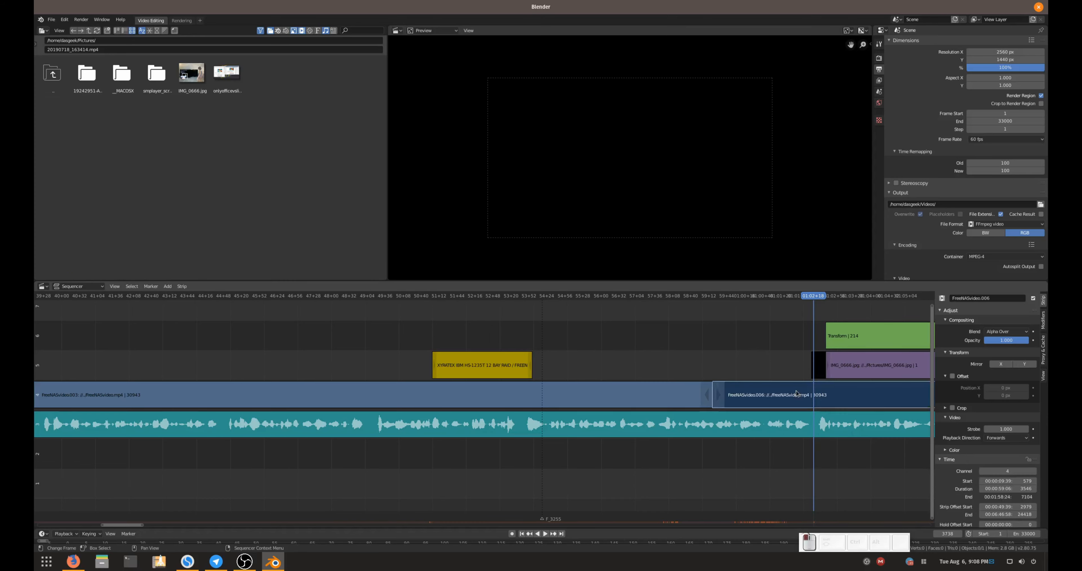
{"action": "left_click", "coordinate": [814, 373]}
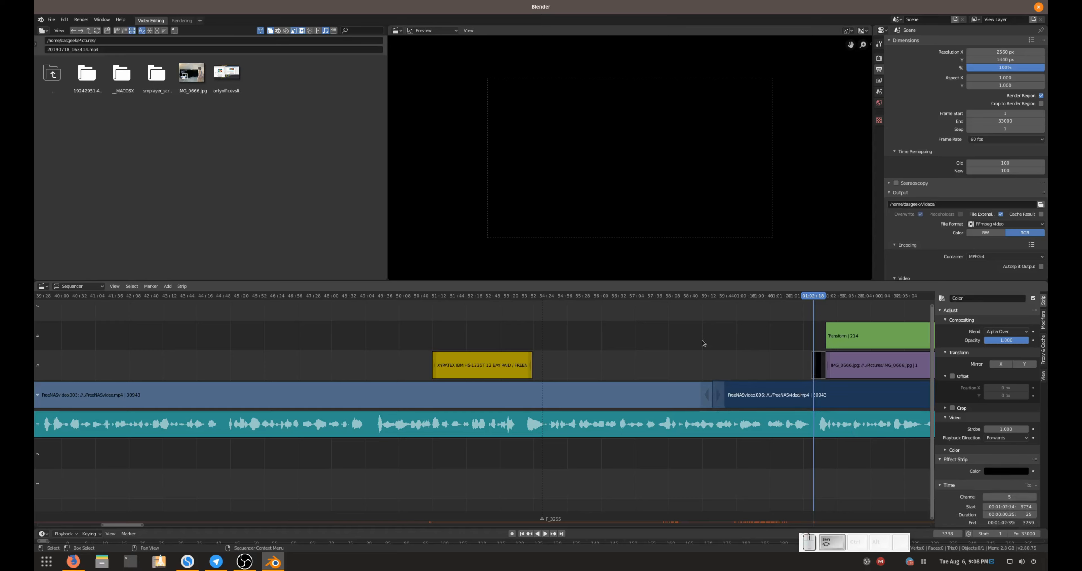
{"action": "left_click", "coordinate": [167, 286]}
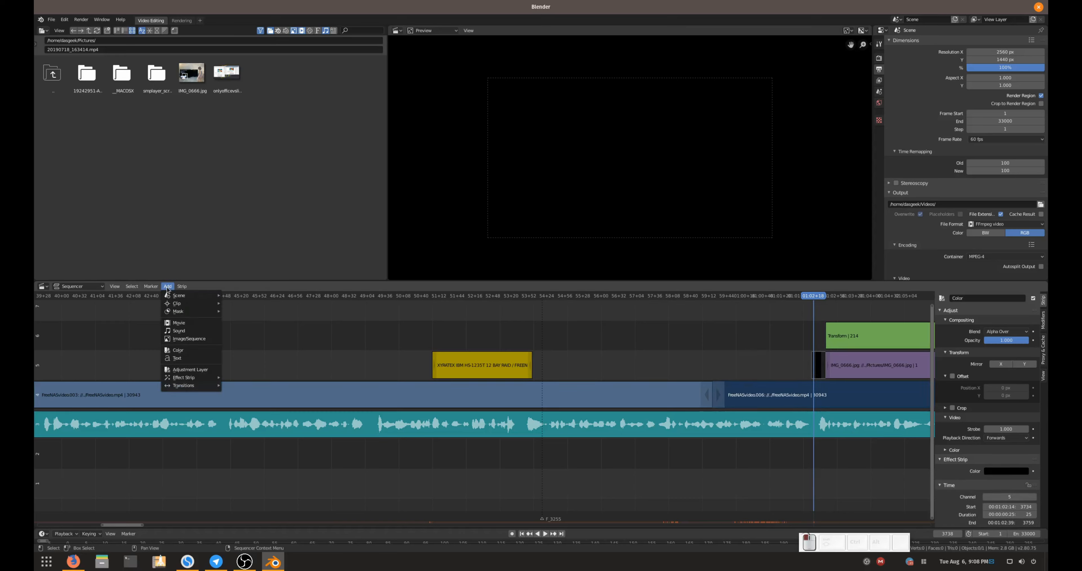
{"action": "mouse_move", "coordinate": [194, 386]}
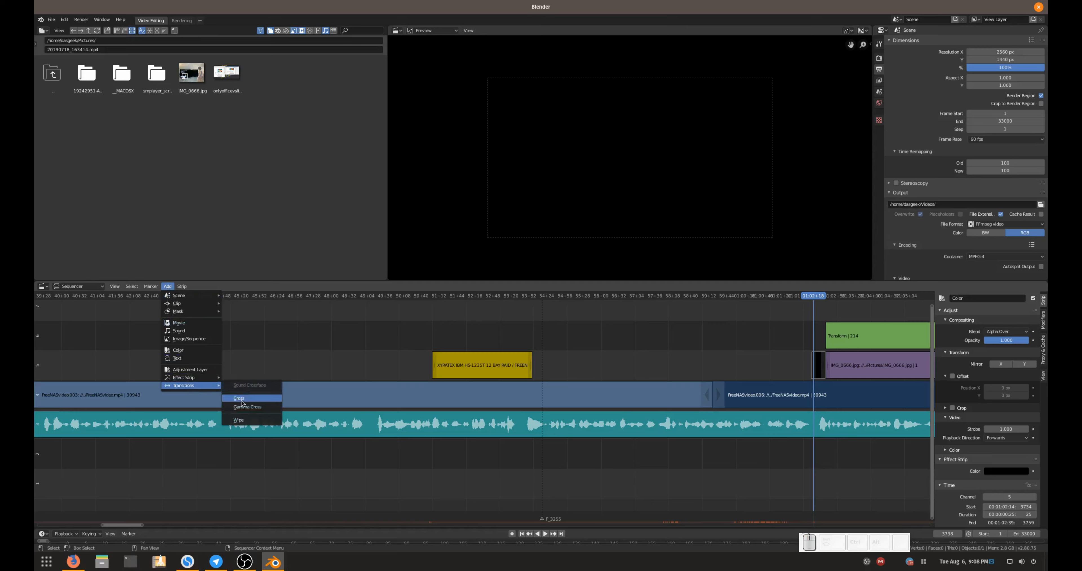
{"action": "left_click", "coordinate": [248, 420]}
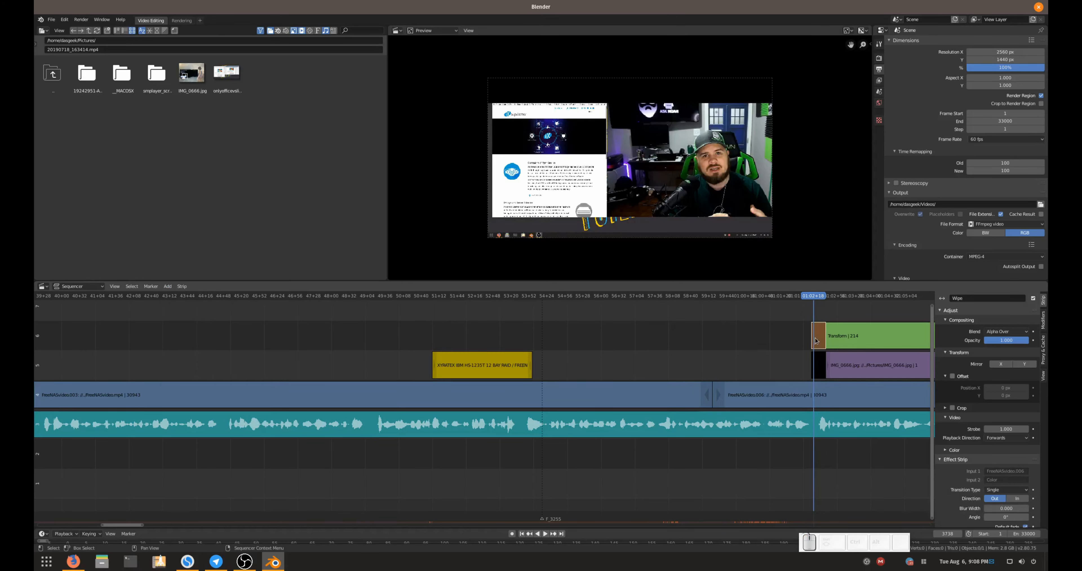
Play the section from just before the Wipe strip twice to check the transition into the picture overlay
{"action": "left_click", "coordinate": [796, 296]}
{"action": "key", "text": "space"}
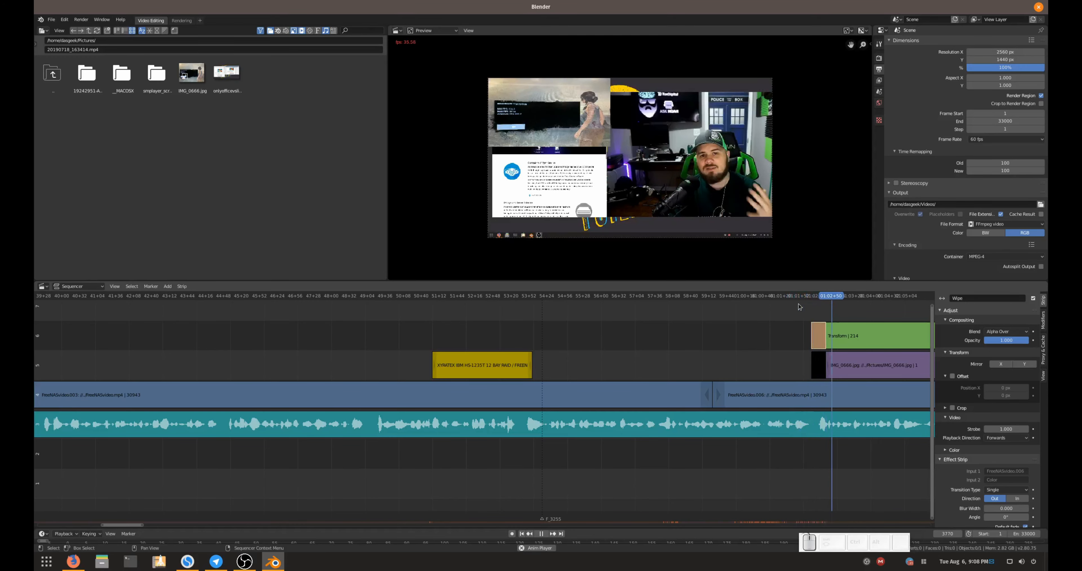
{"action": "left_click", "coordinate": [792, 299]}
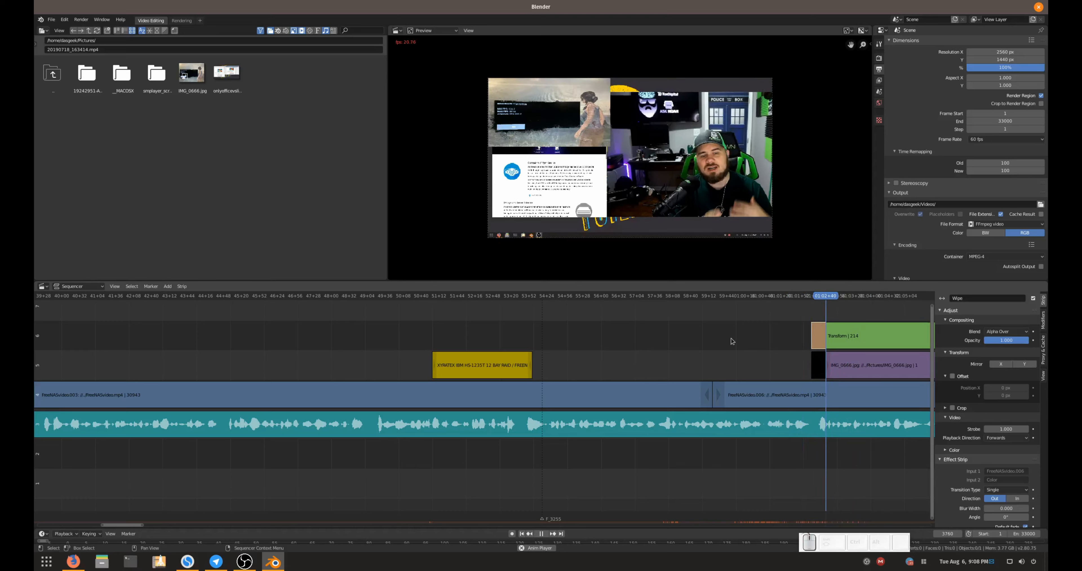
Stop playback and undo adding the Wipe transition above the black Color strip
{"action": "key", "text": "space"}
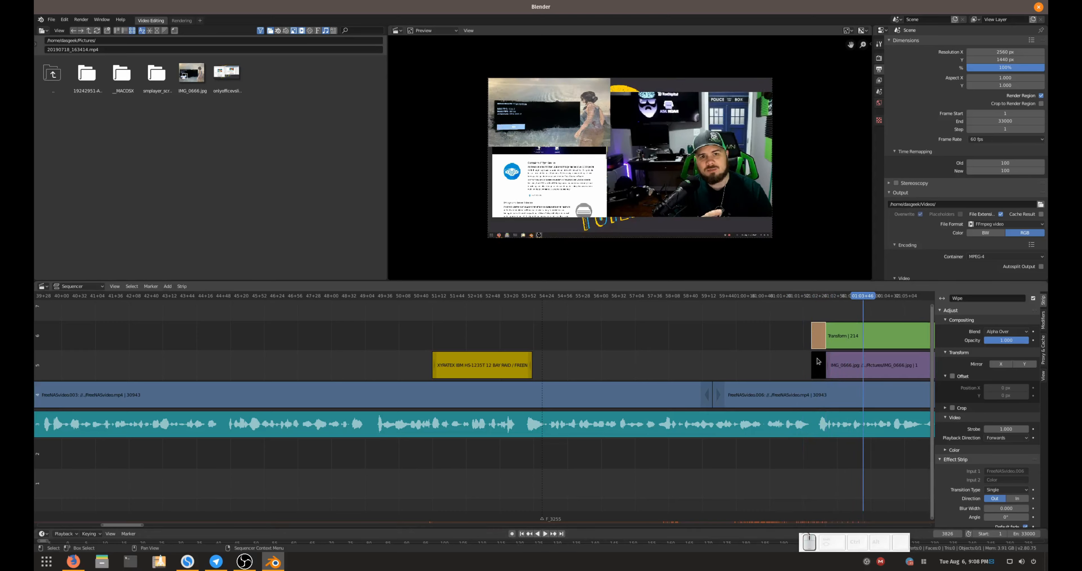
{"action": "key", "text": "ctrl+z"}
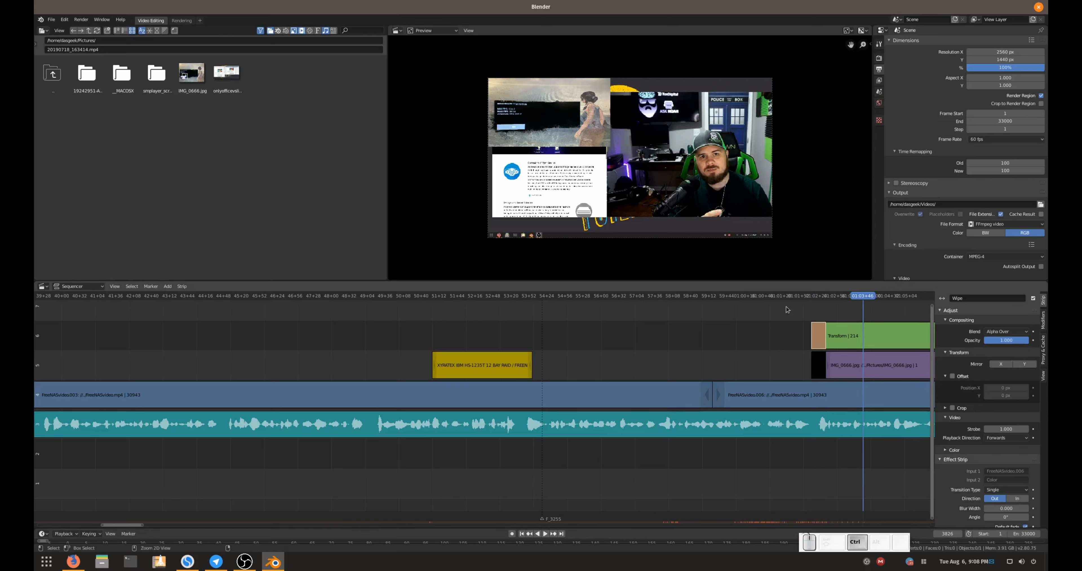
{"action": "key", "text": "ctrl+z"}
Add a Wipe transition from the second FreeNAS video strip to the black Color strip again, directly before the Transform strip
{"action": "left_click", "coordinate": [787, 395]}
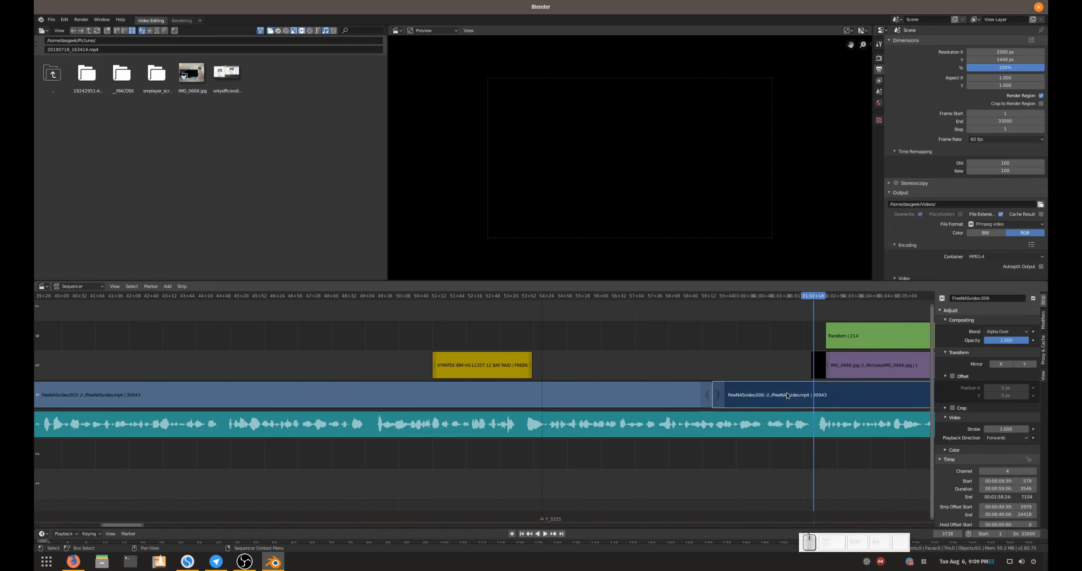
{"action": "left_click", "coordinate": [817, 369]}
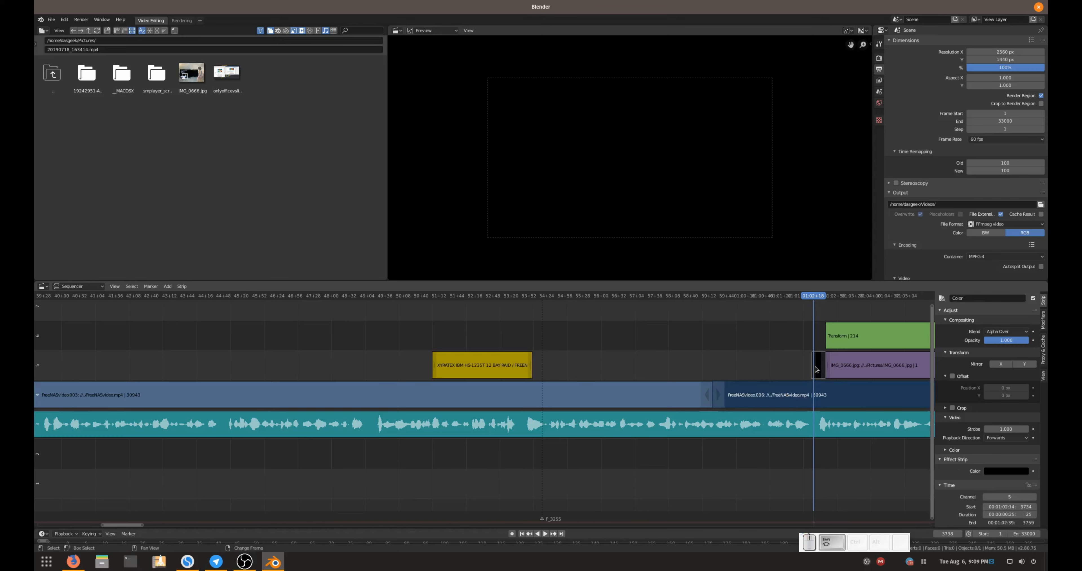
{"action": "left_click", "coordinate": [167, 286]}
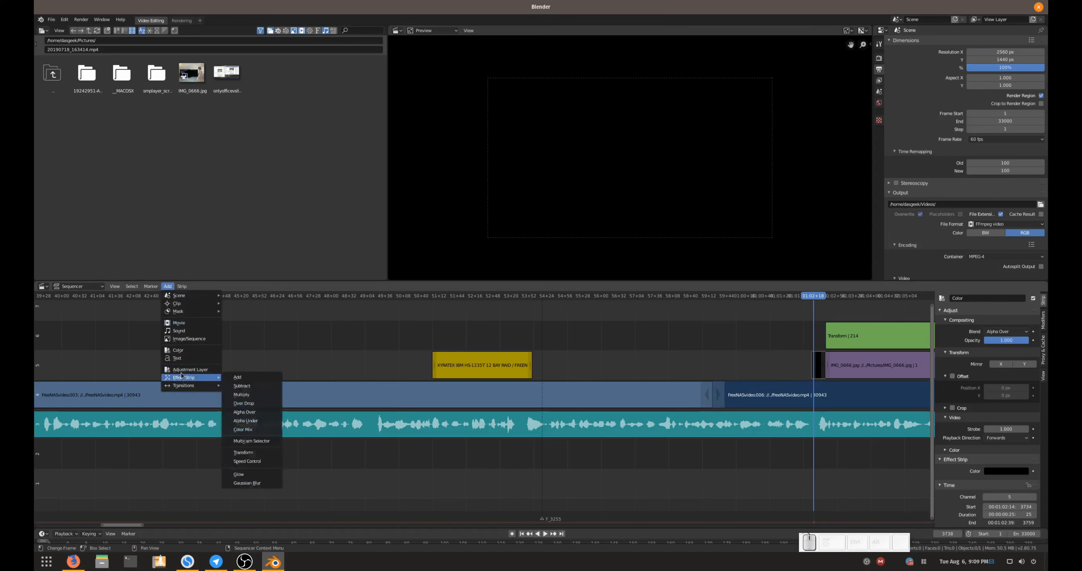
{"action": "mouse_move", "coordinate": [191, 387]}
{"action": "left_click", "coordinate": [244, 420]}
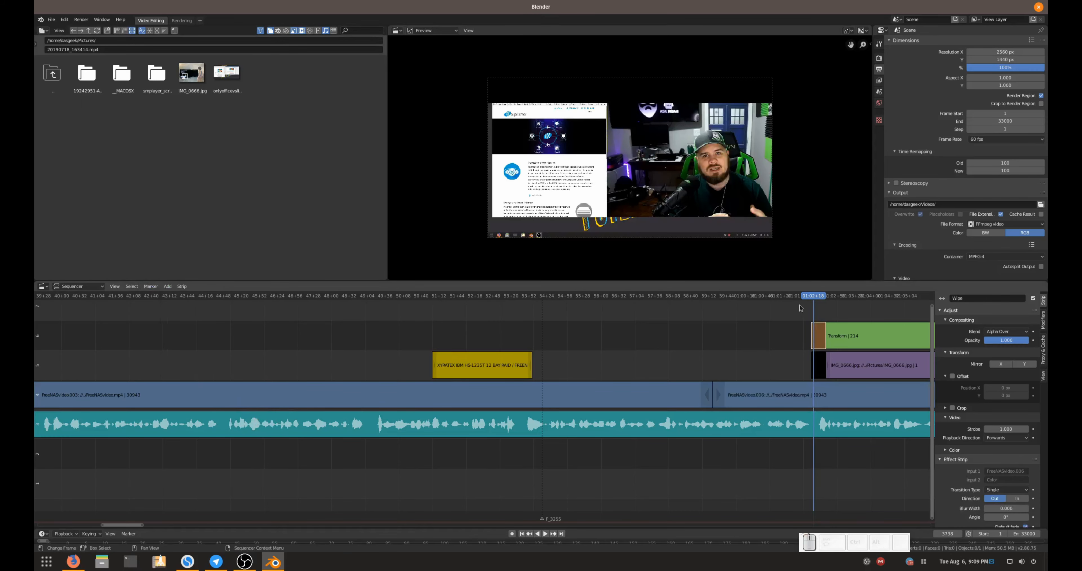
Play the section from shortly before the re-added Wipe strip into the picture overlay to check the transition
{"action": "left_click_drag", "start_coordinate": [803, 297], "coordinate": [799, 299]}
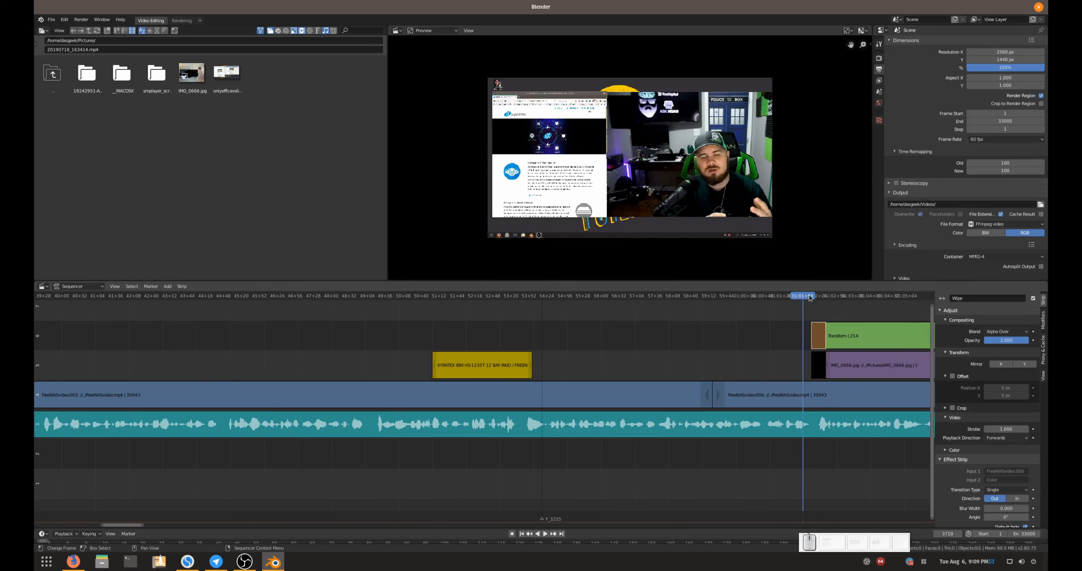
{"action": "key", "text": "space"}
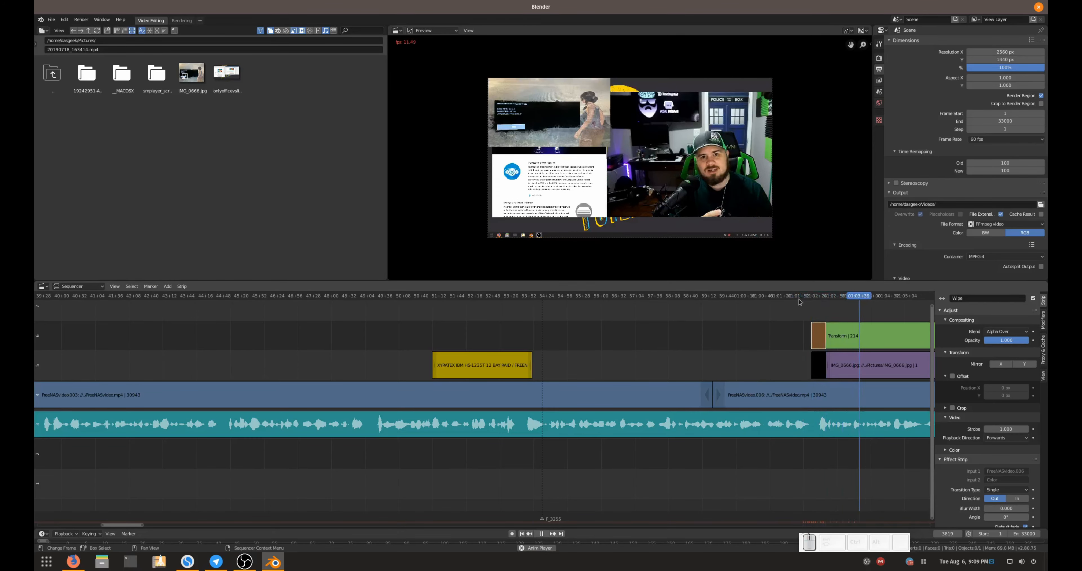
{"action": "key", "text": "space"}
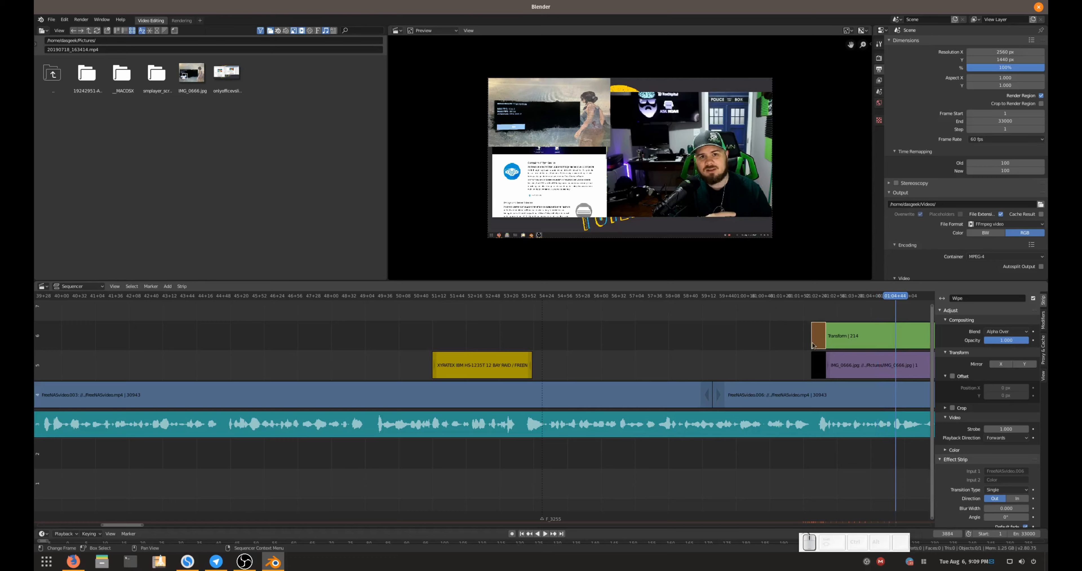
Select the Color, Wipe and FreeNAS video strips around the transition in turn to review which strips it connects
{"action": "left_click", "coordinate": [815, 365]}
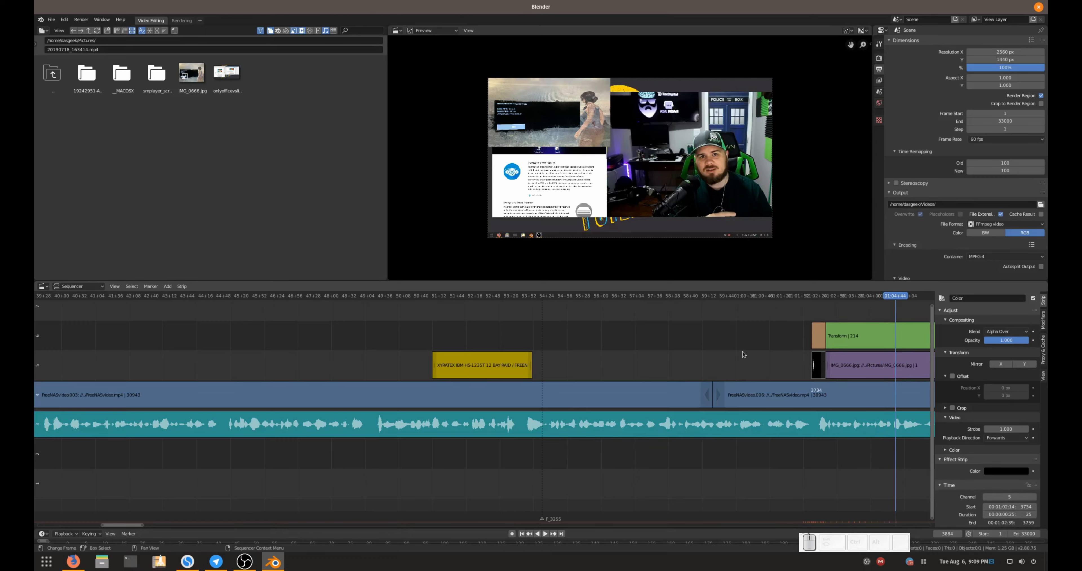
{"action": "left_click", "coordinate": [816, 337]}
{"action": "left_click", "coordinate": [816, 355]}
{"action": "left_click", "coordinate": [803, 402]}
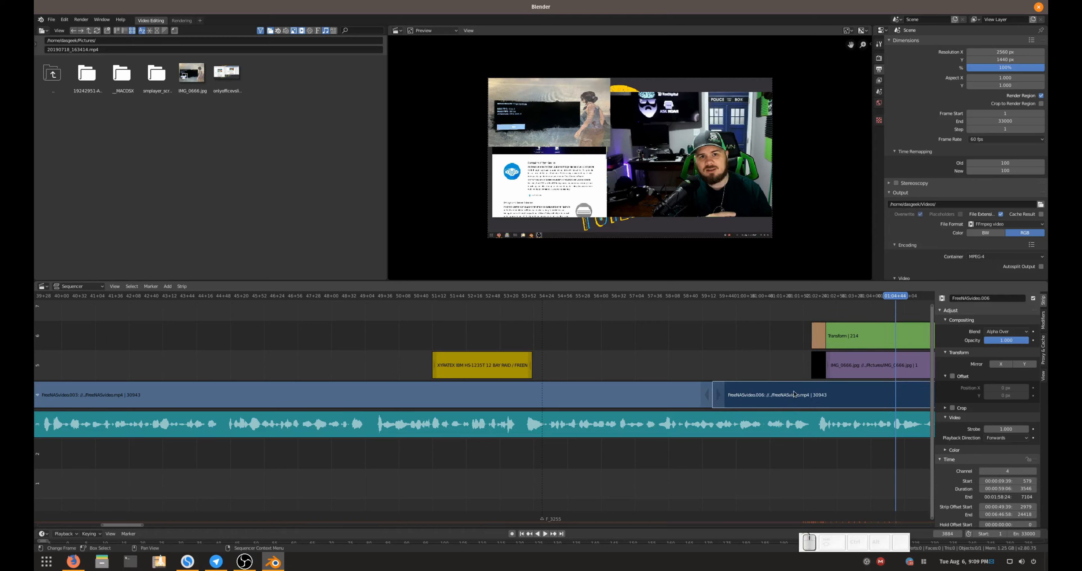
{"action": "left_click", "coordinate": [817, 366]}
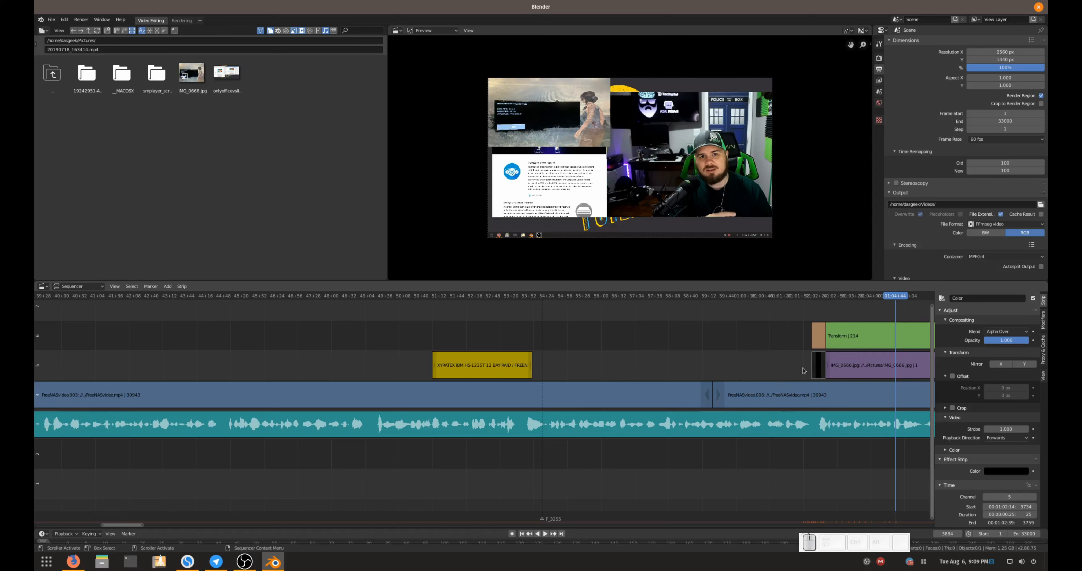
{"action": "left_click", "coordinate": [808, 388]}
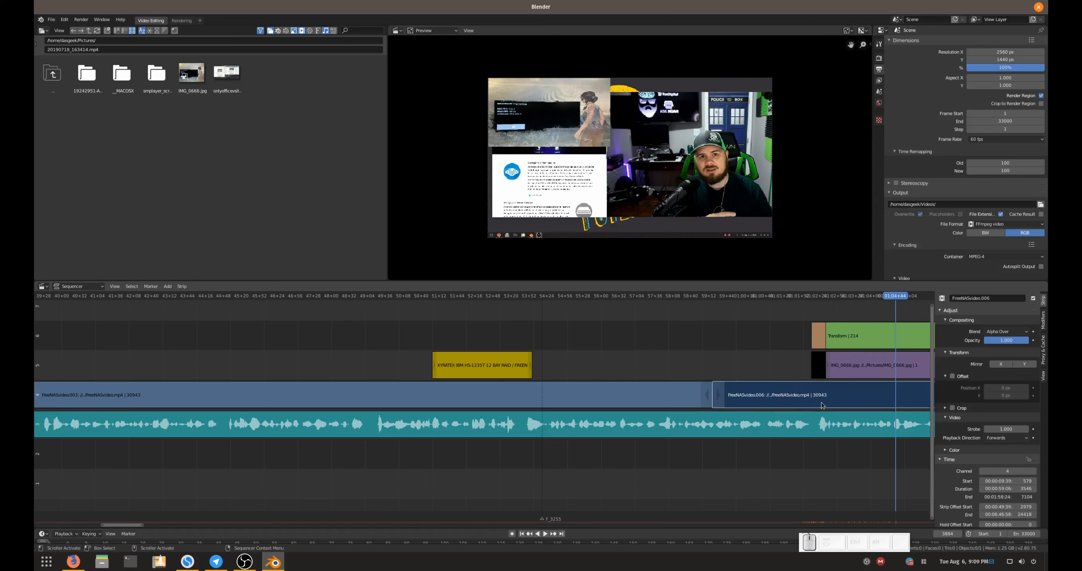
{"action": "left_click", "coordinate": [822, 365]}
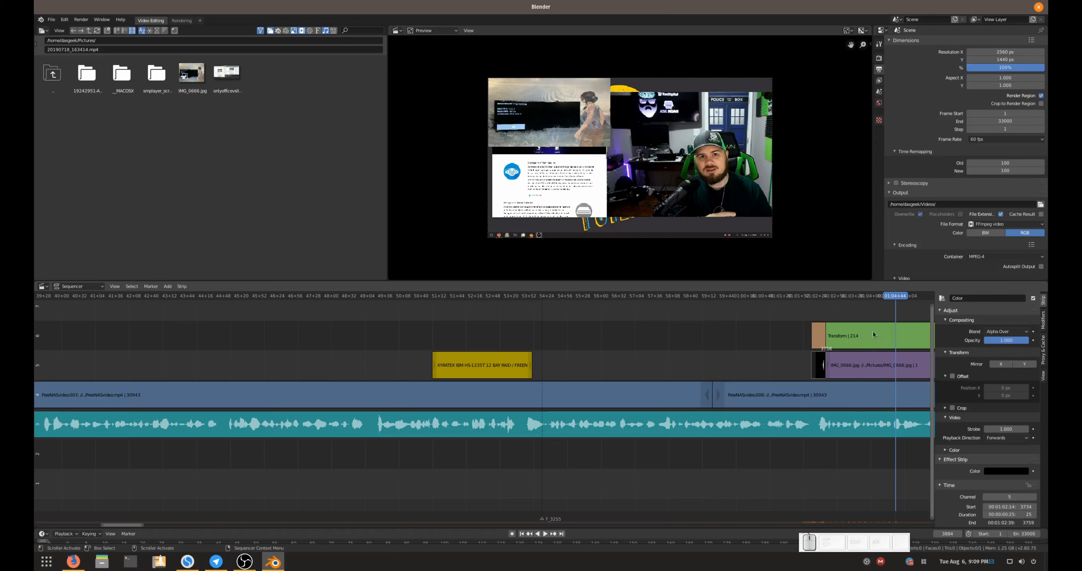
Delete the Wipe strip and the black Color strip placed before the picture overlay
{"action": "left_click", "coordinate": [777, 354]}
{"action": "left_click_drag", "start_coordinate": [810, 312], "coordinate": [822, 378]}
{"action": "key", "text": "x"}
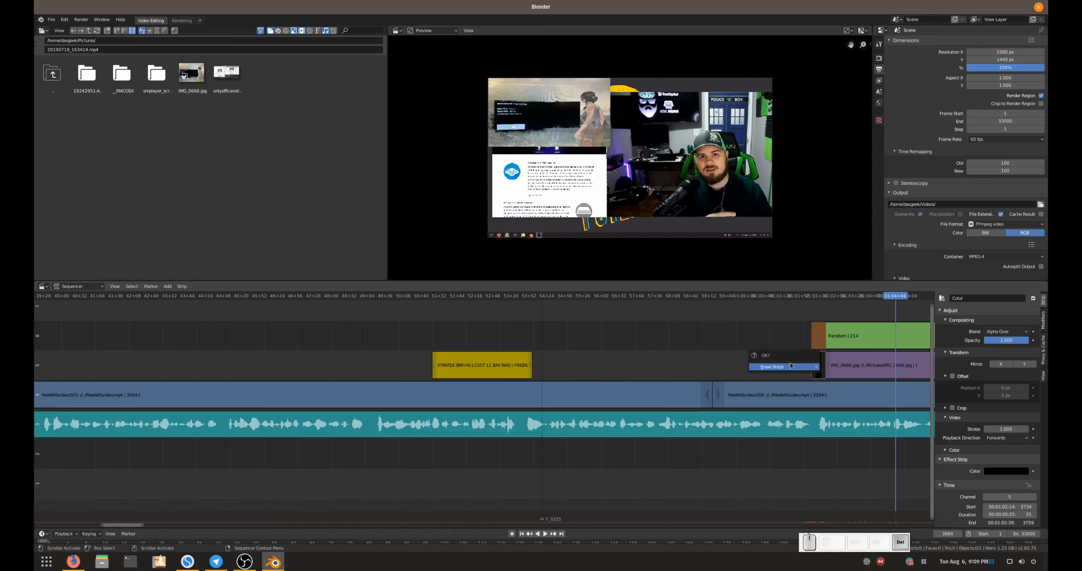
{"action": "left_click", "coordinate": [785, 366]}
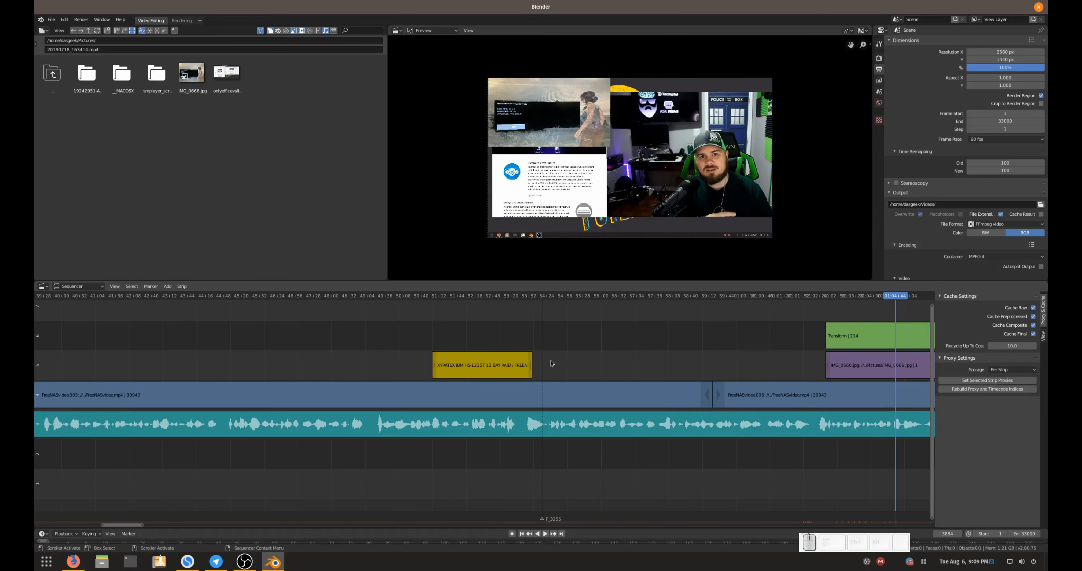
Delete the Transform strip on channel 6 together with the IMG_0666.jpg image strip on channel 5
{"action": "left_click_drag", "start_coordinate": [815, 319], "coordinate": [846, 367]}
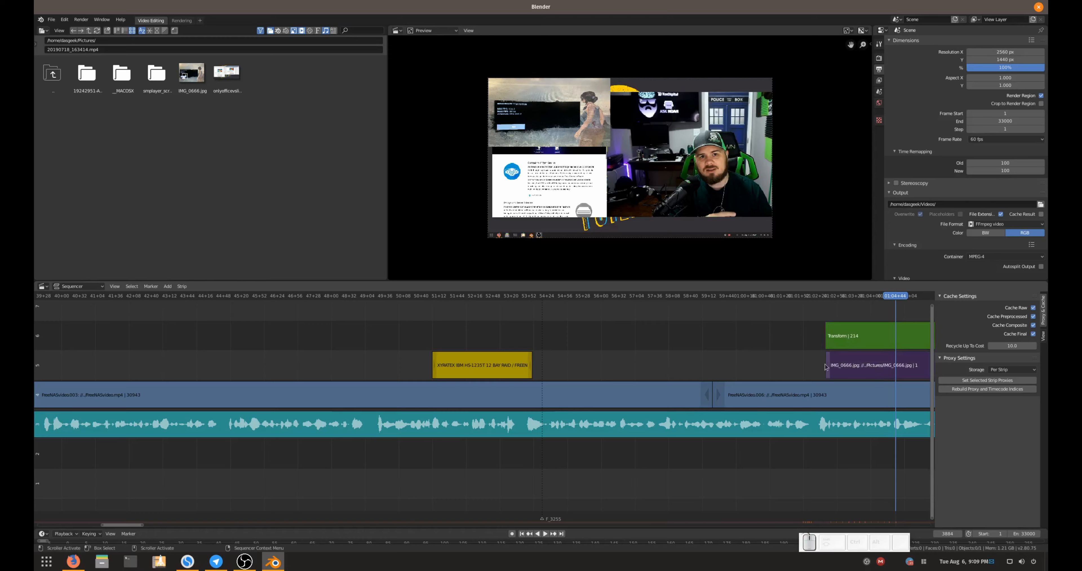
{"action": "key", "text": "x"}
{"action": "left_click", "coordinate": [846, 356]}
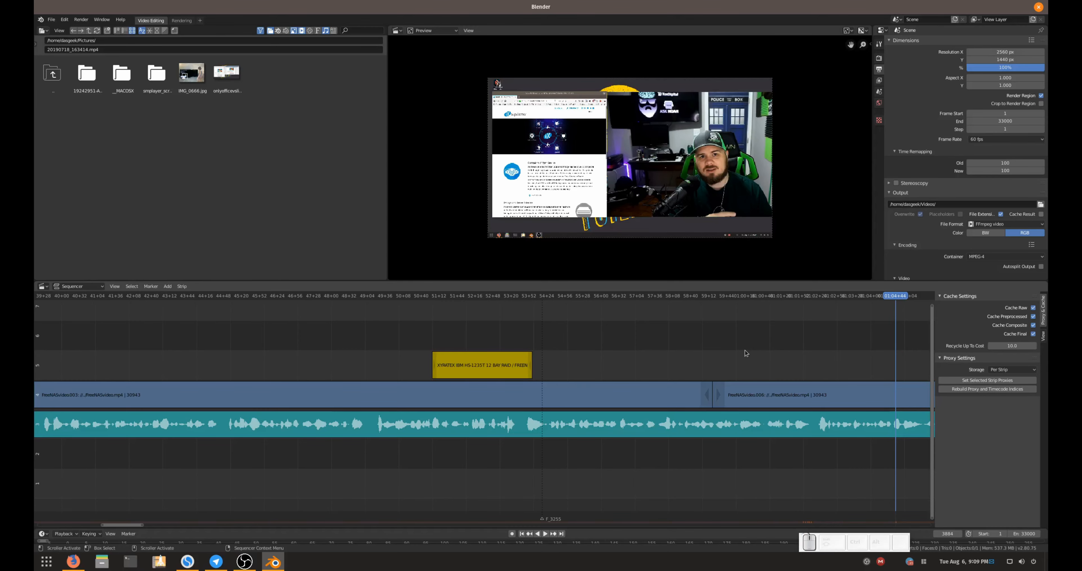
Look through the long final FreeNAS video strip between about 06:35 and 07:00 for a section to cut out
{"action": "key", "text": "Home"}
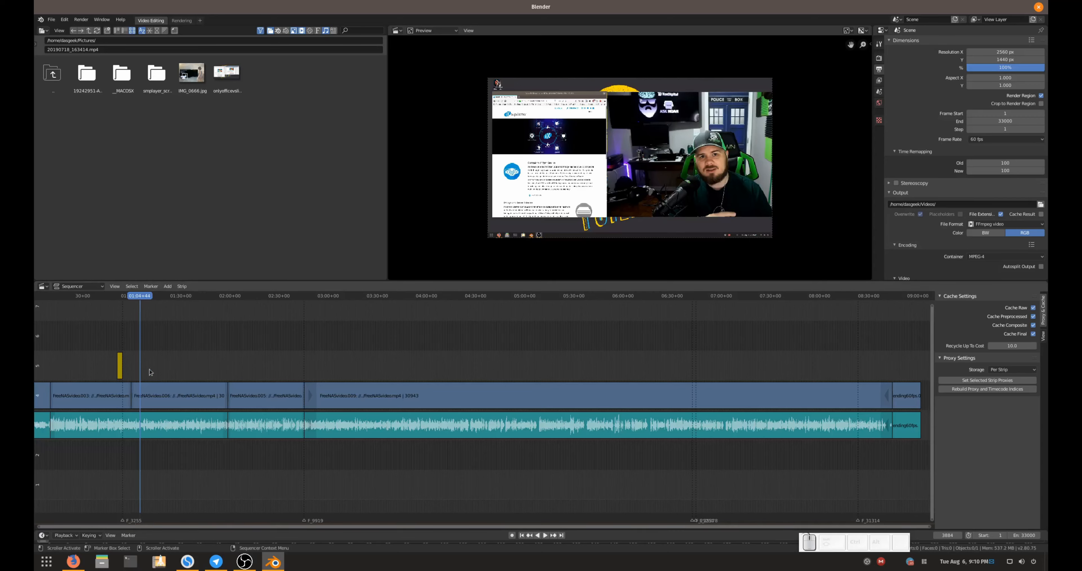
{"action": "left_click", "coordinate": [692, 350]}
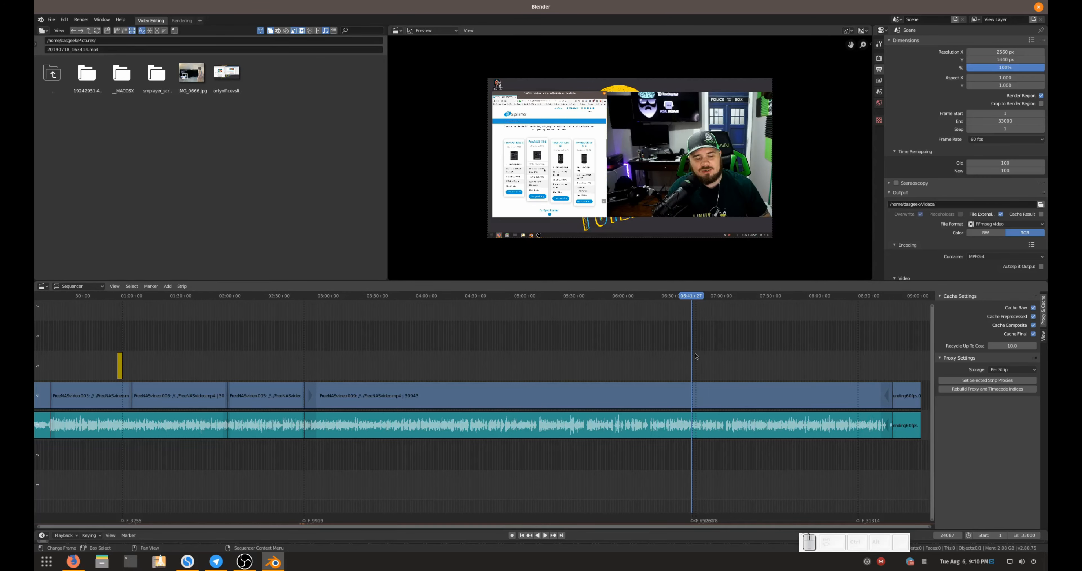
{"action": "scroll", "coordinate": [691, 351], "scroll_direction": "up", "scroll_amount": 4}
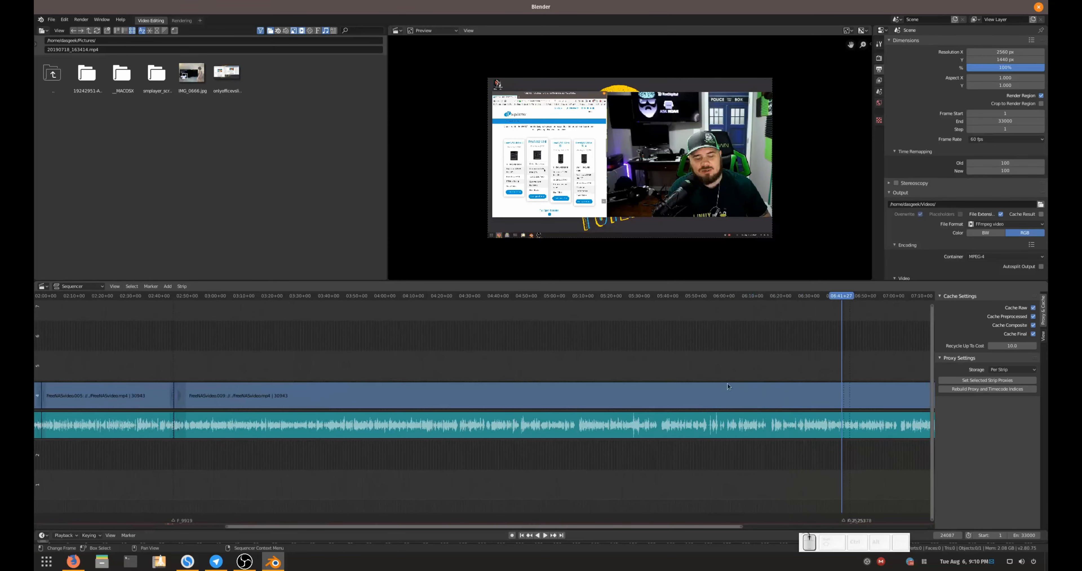
{"action": "left_click_drag", "start_coordinate": [643, 526], "coordinate": [816, 515]}
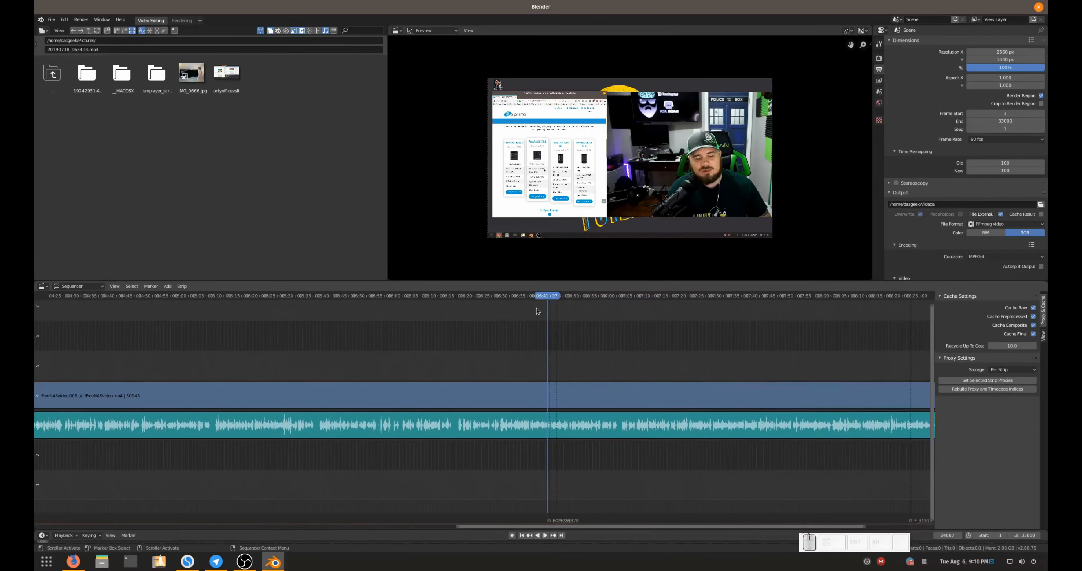
{"action": "left_click", "coordinate": [528, 296]}
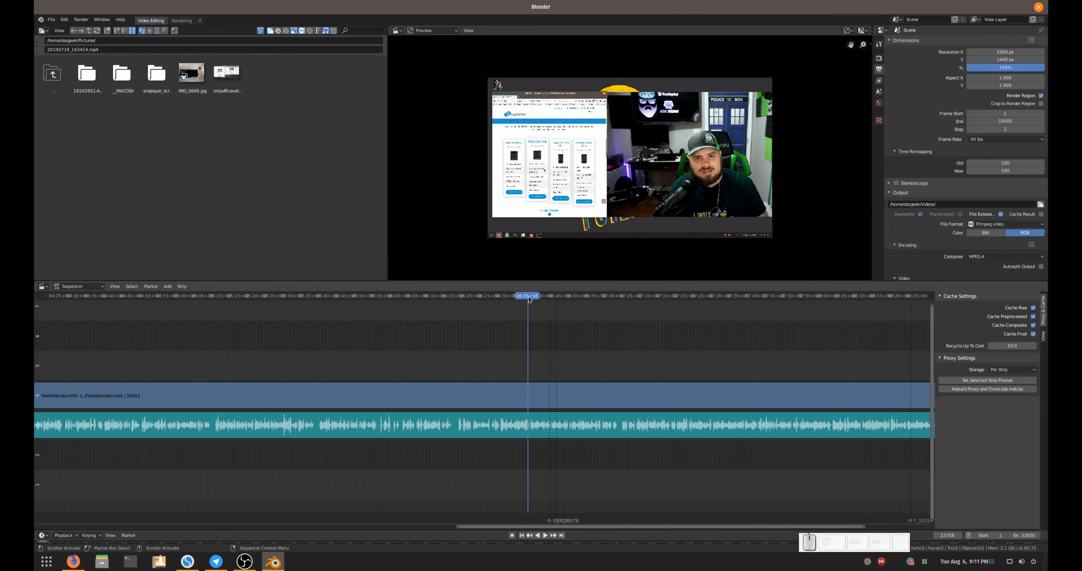
{"action": "scroll", "coordinate": [555, 348], "scroll_direction": "up", "scroll_amount": 5}
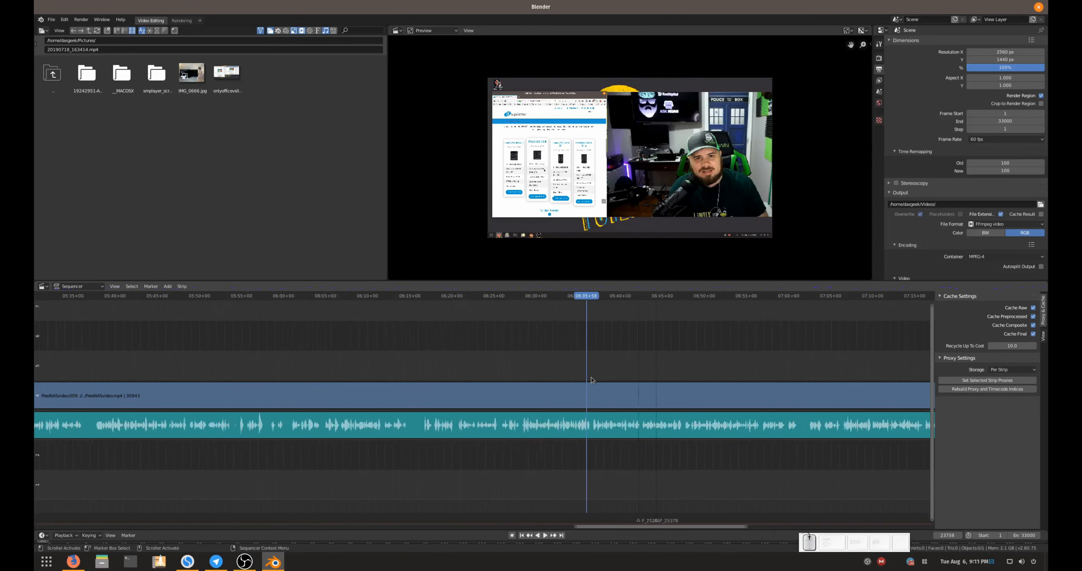
{"action": "scroll", "coordinate": [700, 424], "scroll_direction": "up", "scroll_amount": 4}
{"action": "left_click_drag", "start_coordinate": [682, 526], "coordinate": [708, 534]}
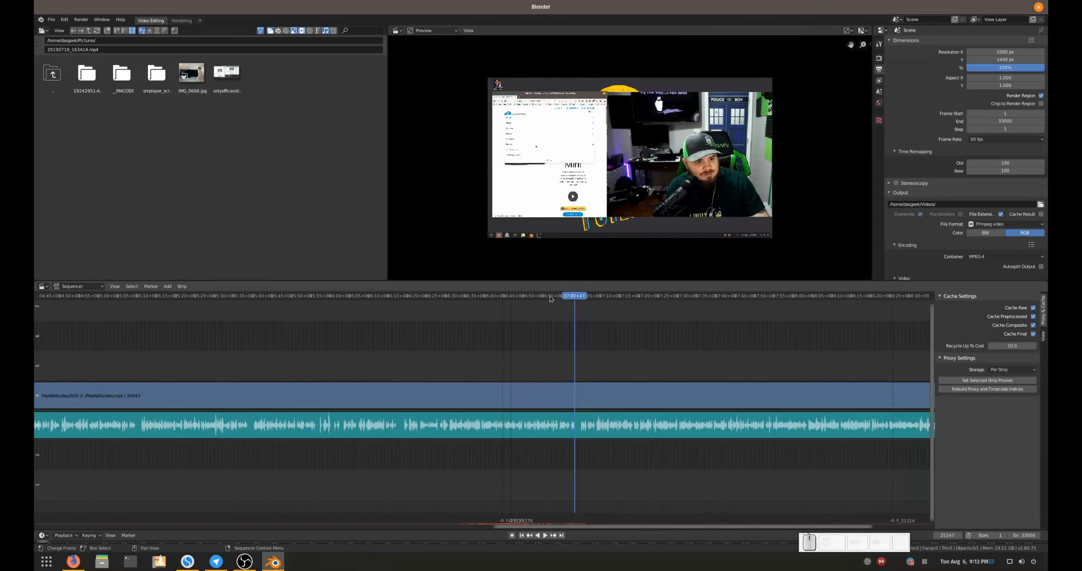
{"action": "left_click", "coordinate": [552, 297]}
{"action": "scroll", "coordinate": [609, 378], "scroll_direction": "up", "scroll_amount": 5}
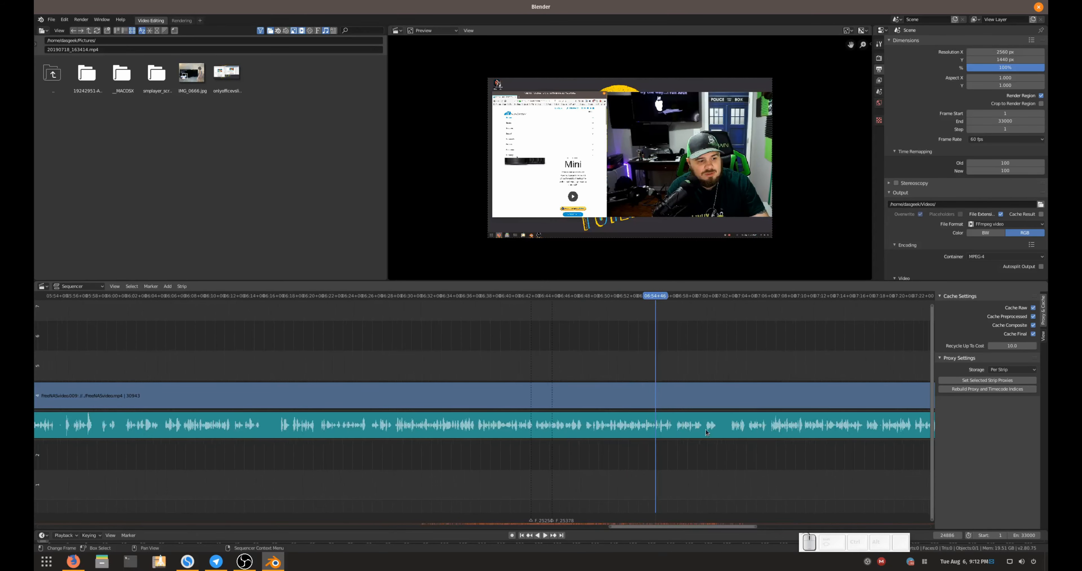
Find the start of the unwanted section and cut the FreeNAS video and audio strips together at frame 25172
{"action": "left_click", "coordinate": [704, 297]}
{"action": "key", "text": "space"}
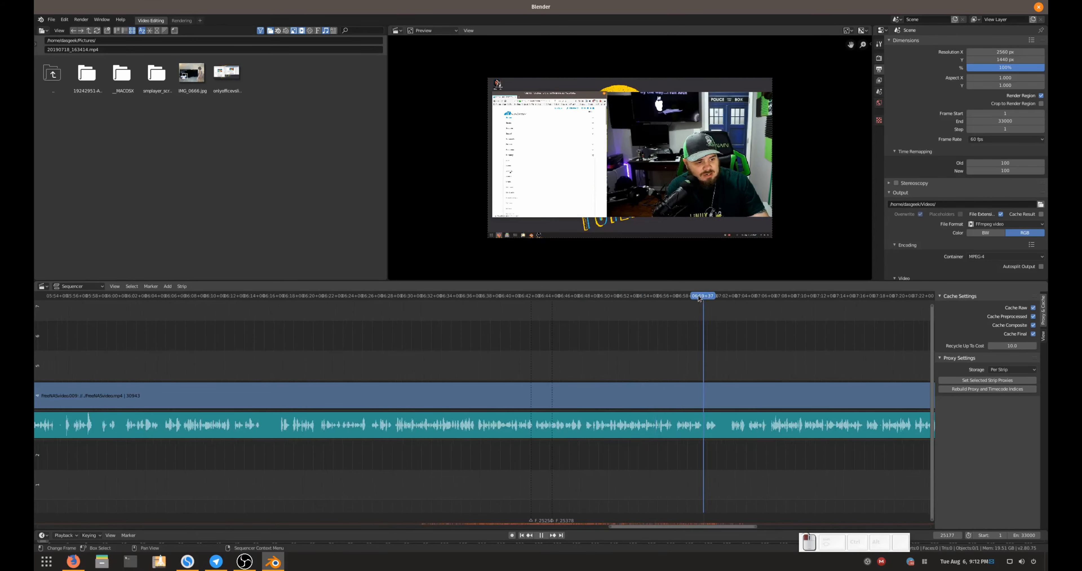
{"action": "left_click", "coordinate": [696, 298]}
{"action": "key", "text": "space"}
{"action": "left_click_drag", "start_coordinate": [699, 298], "coordinate": [701, 297]}
{"action": "scroll", "coordinate": [713, 362], "scroll_direction": "up", "scroll_amount": 3}
{"action": "left_click_drag", "start_coordinate": [683, 529], "coordinate": [707, 530]}
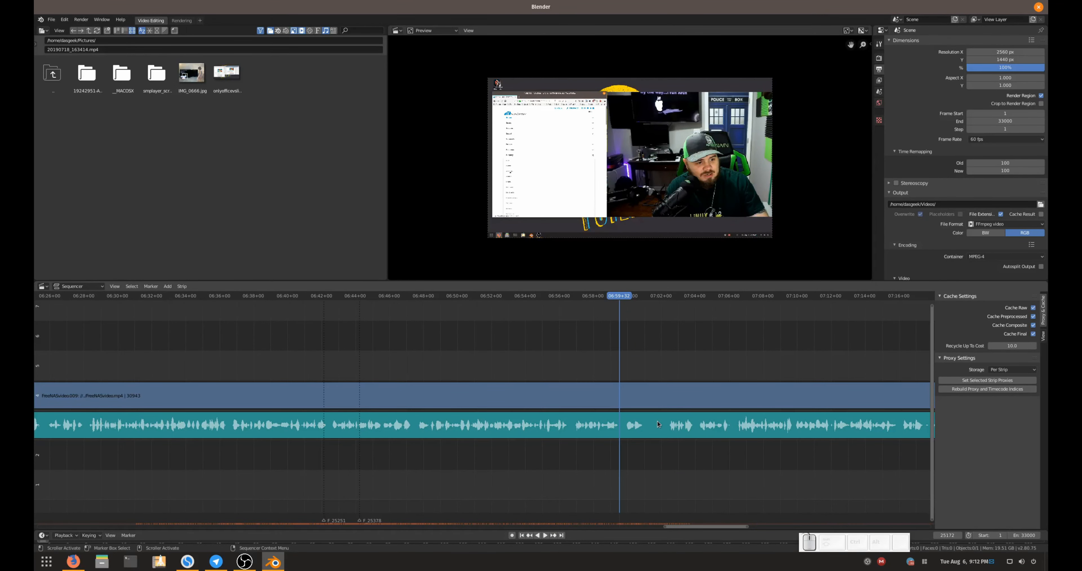
{"action": "left_click", "coordinate": [617, 397]}
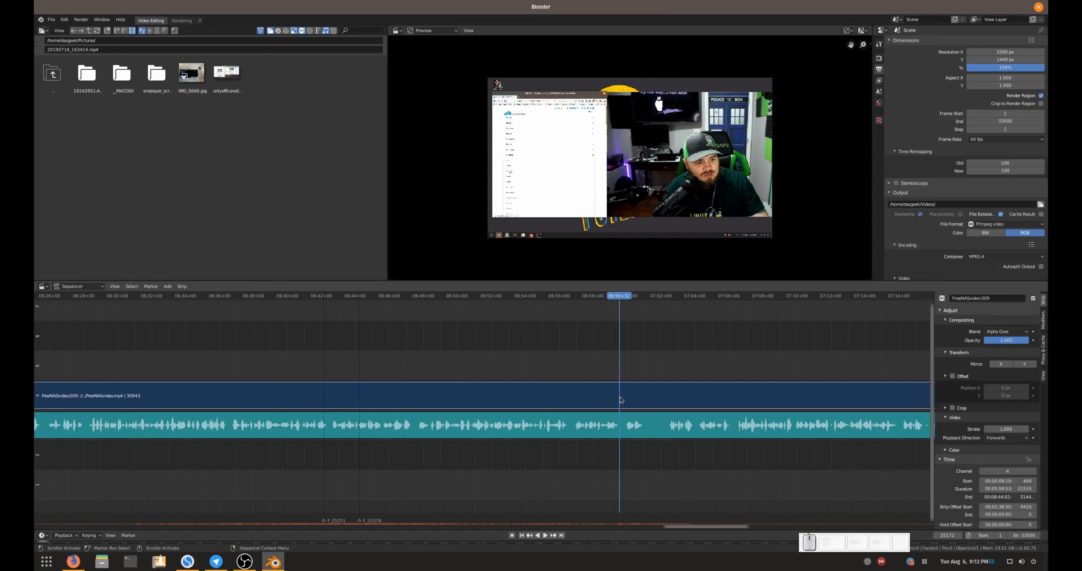
{"action": "left_click", "coordinate": [617, 429]}
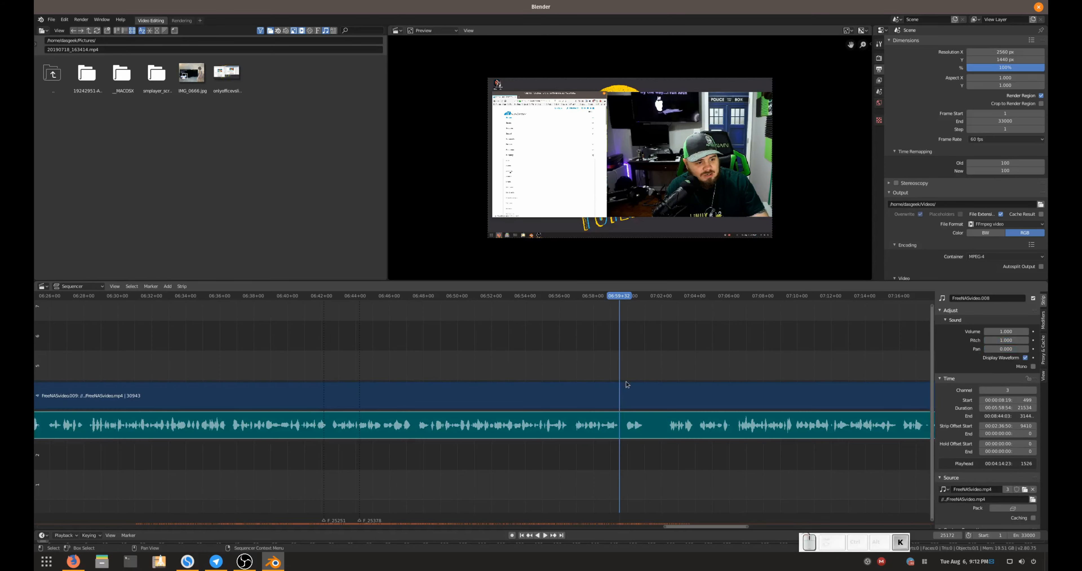
{"action": "key", "text": "k"}
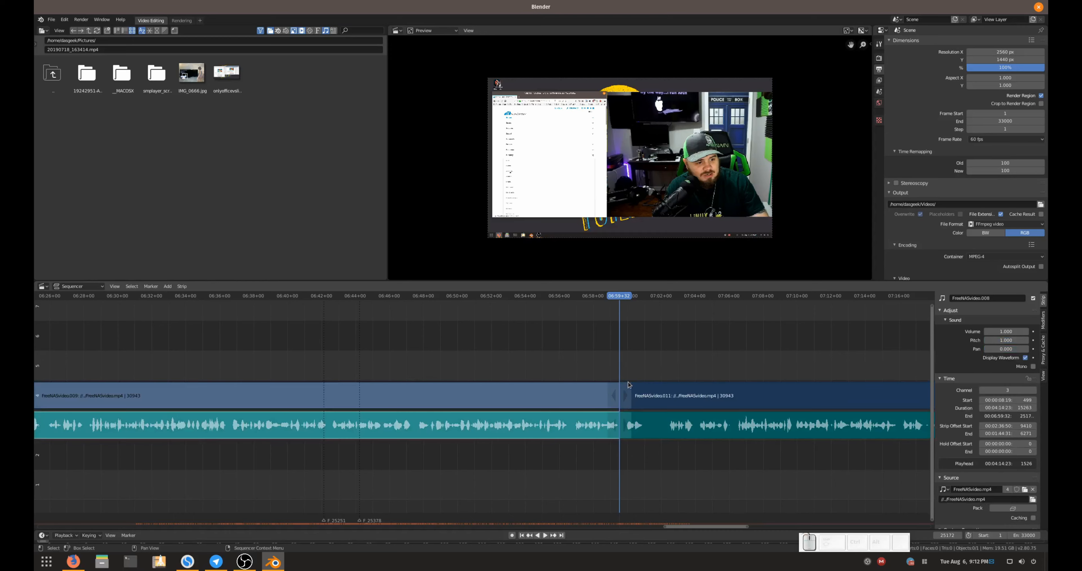
Cut the remaining FreeNAS video and audio strips again at frame 25345, at the end of the unwanted section
{"action": "left_click", "coordinate": [672, 297]}
{"action": "key", "text": "space"}
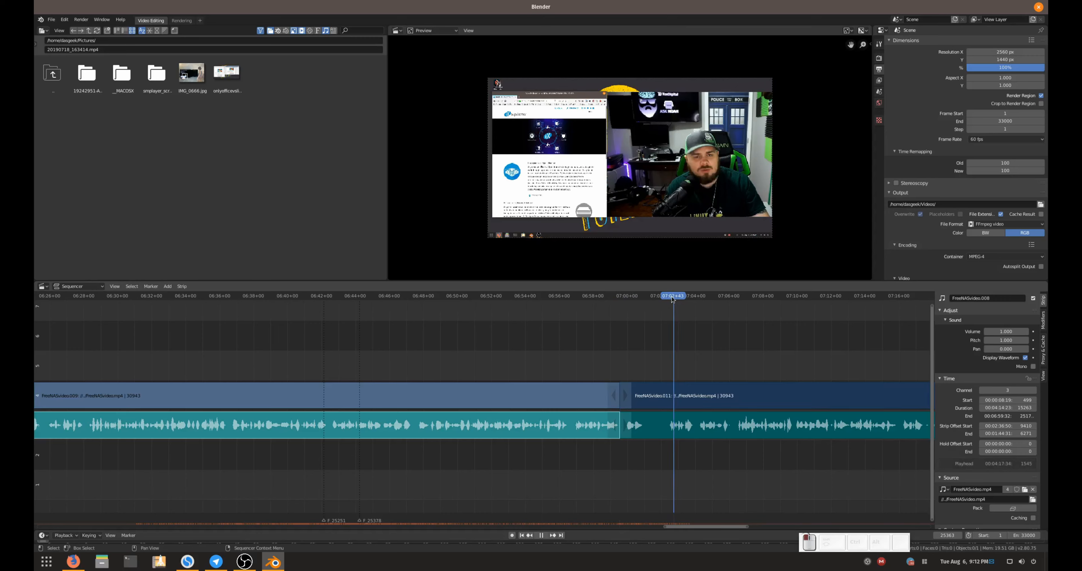
{"action": "left_click", "coordinate": [668, 298]}
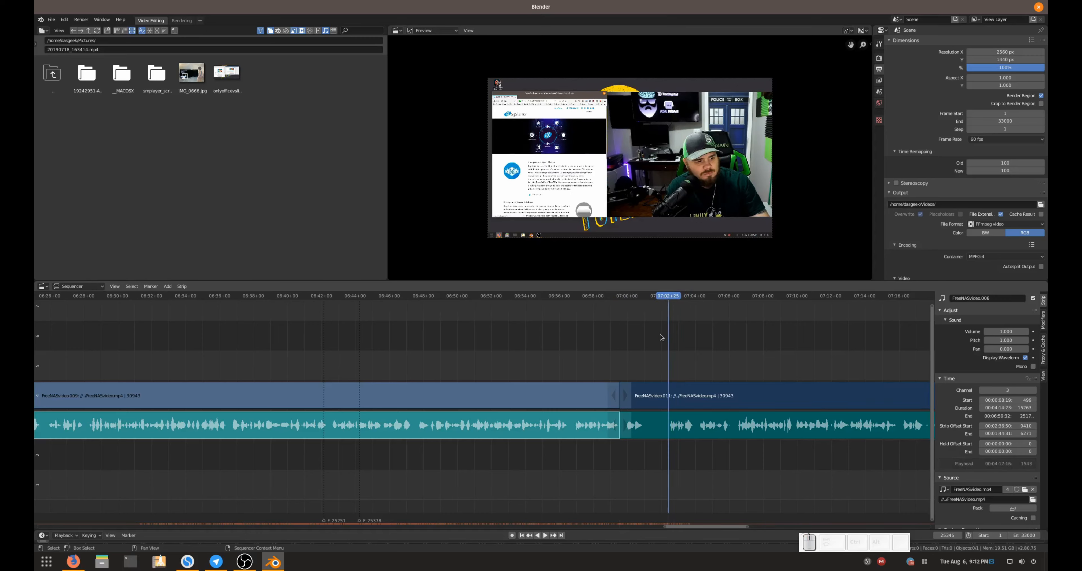
{"action": "key", "text": "k"}
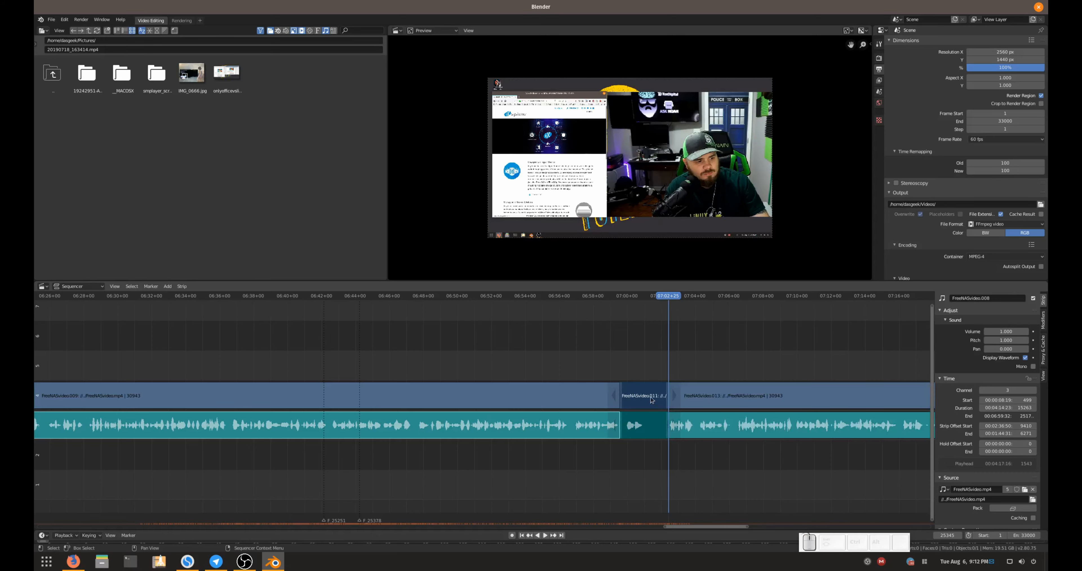
Delete the short unwanted FreeNAS video and audio pieces between frames 25172 and 25345
{"action": "right_click", "coordinate": [635, 398]}
{"action": "left_click", "coordinate": [641, 431]}
{"action": "left_click", "coordinate": [641, 397]}
{"action": "right_click", "coordinate": [619, 398]}
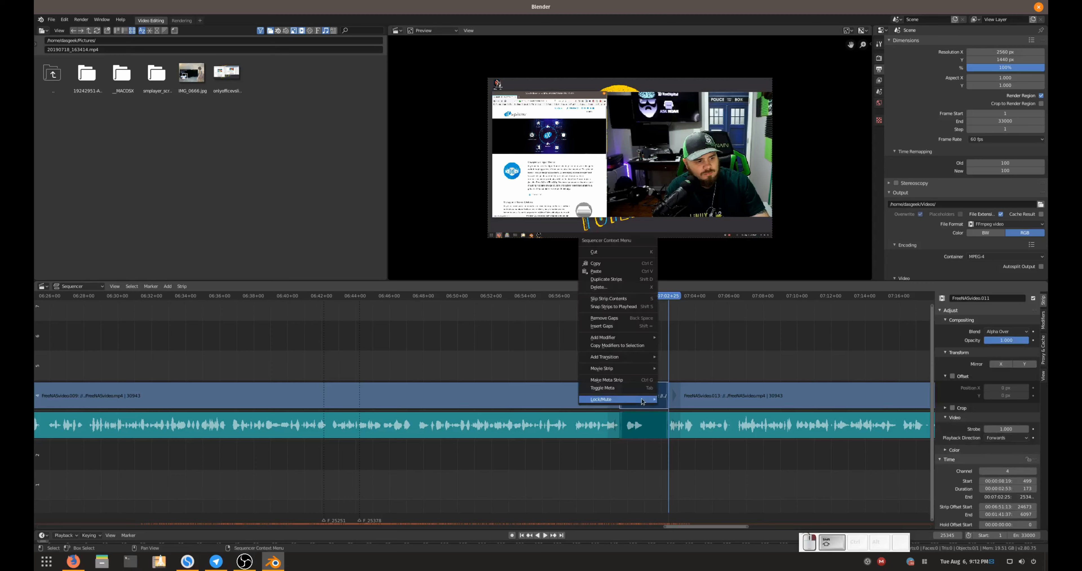
{"action": "left_click", "coordinate": [613, 287]}
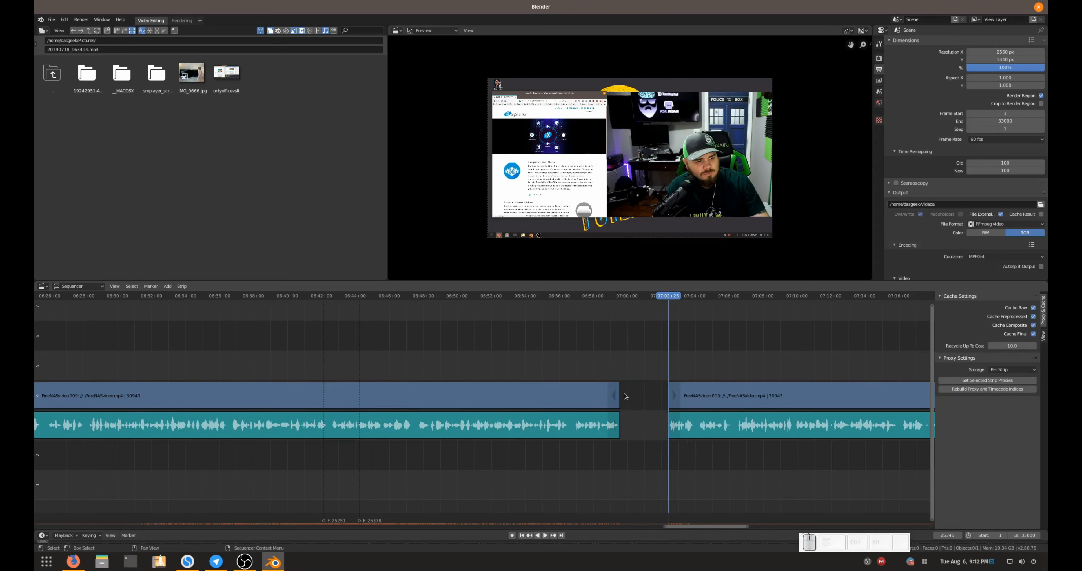
Close the gap starting at frame 25172 and play back the join from just before it
{"action": "key", "text": "Page_Down"}
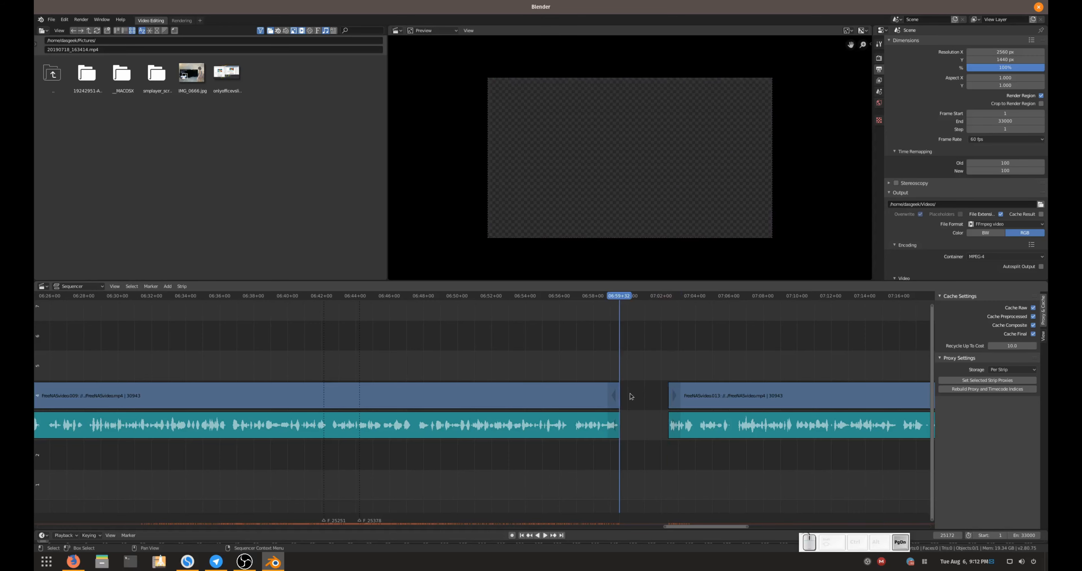
{"action": "key", "text": "x"}
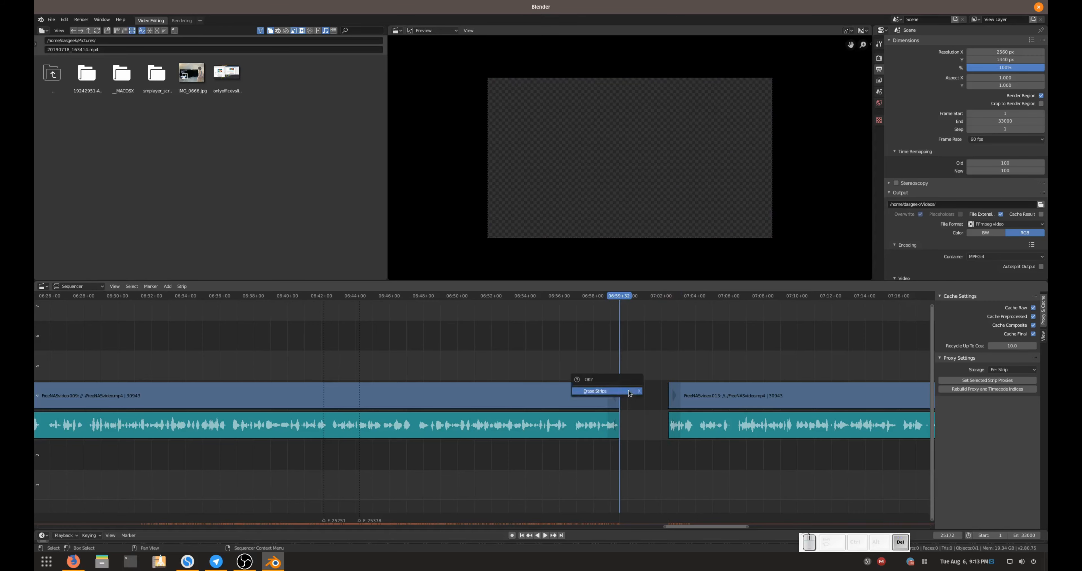
{"action": "left_click", "coordinate": [629, 393]}
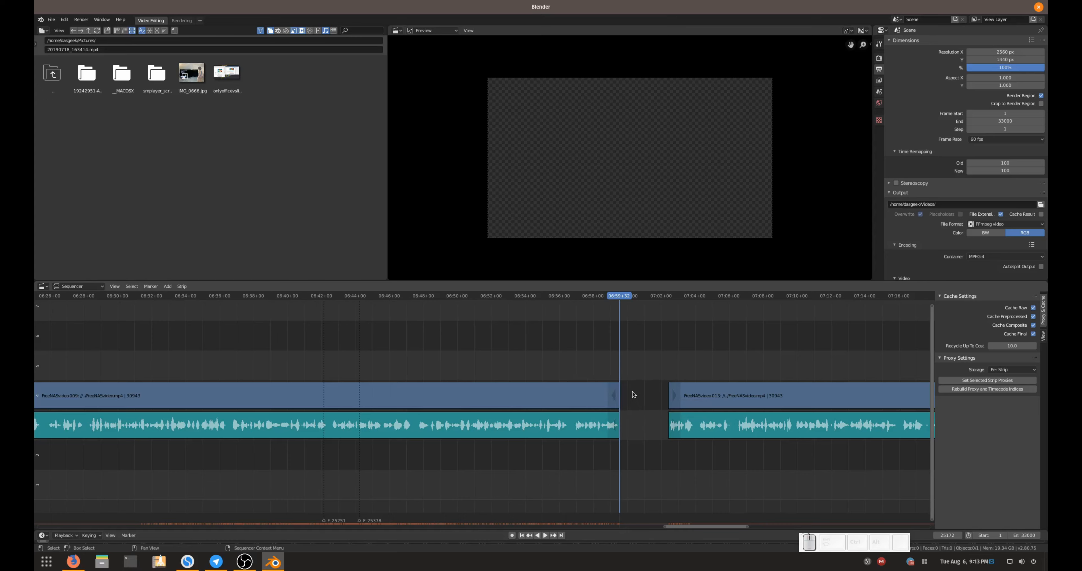
{"action": "key", "text": "BackSpace"}
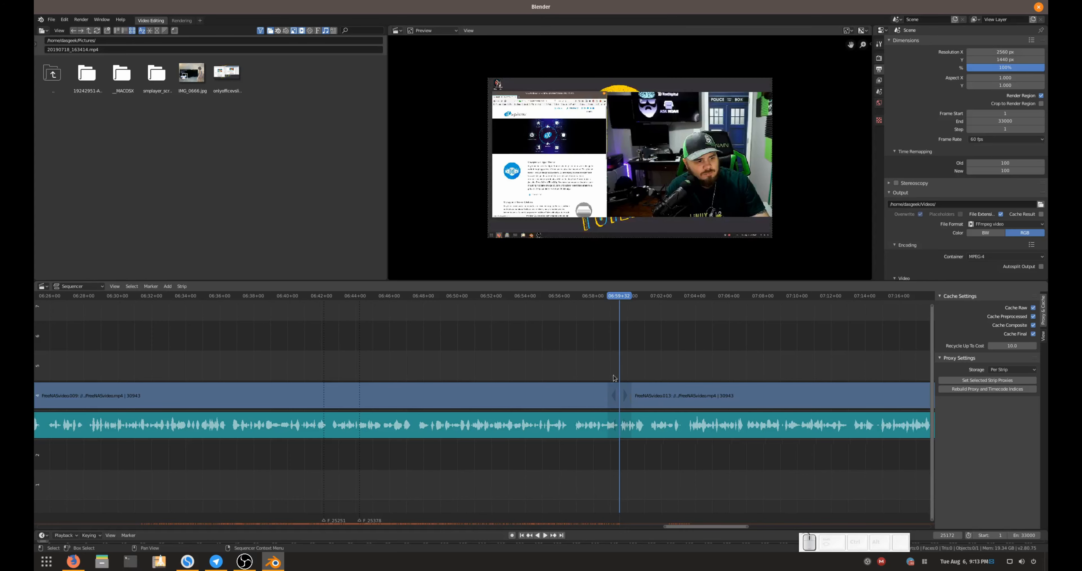
{"action": "left_click", "coordinate": [601, 300]}
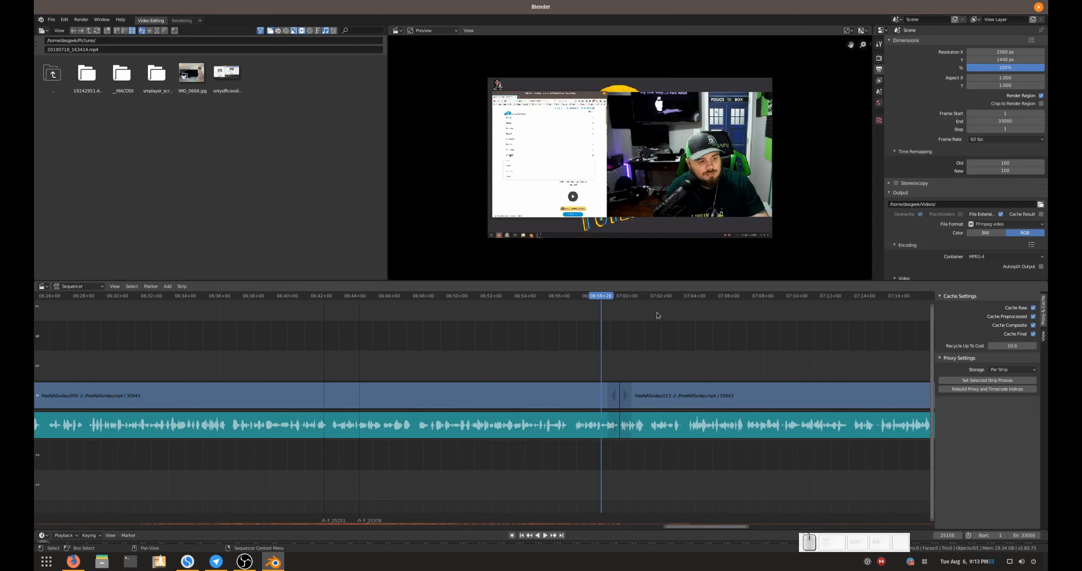
{"action": "key", "text": "space"}
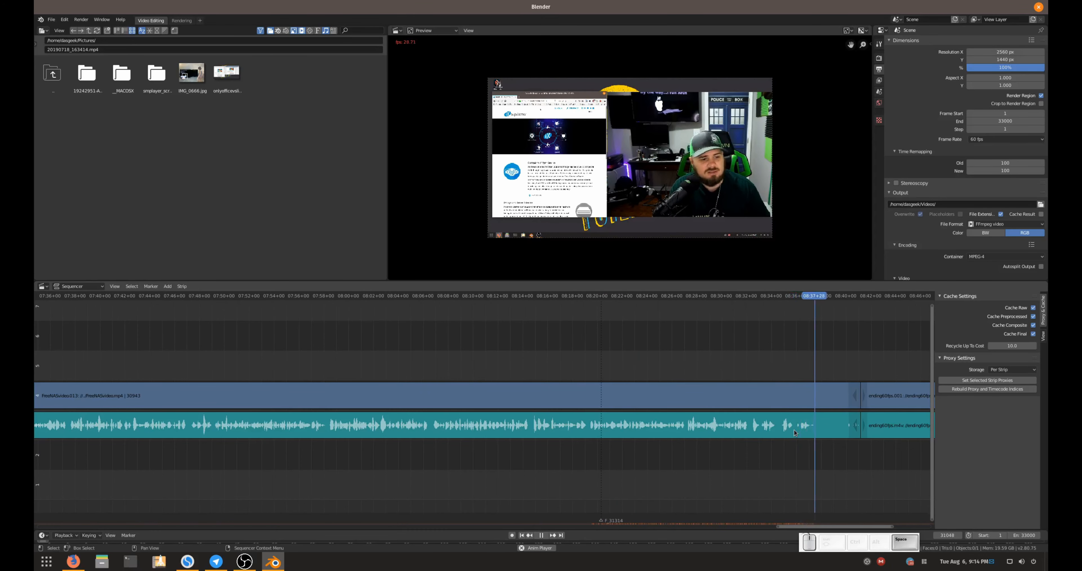
Stop playback near the end of the talking and cut the last FreeNAS video and audio strips together at frame 31050
{"action": "key", "text": "space"}
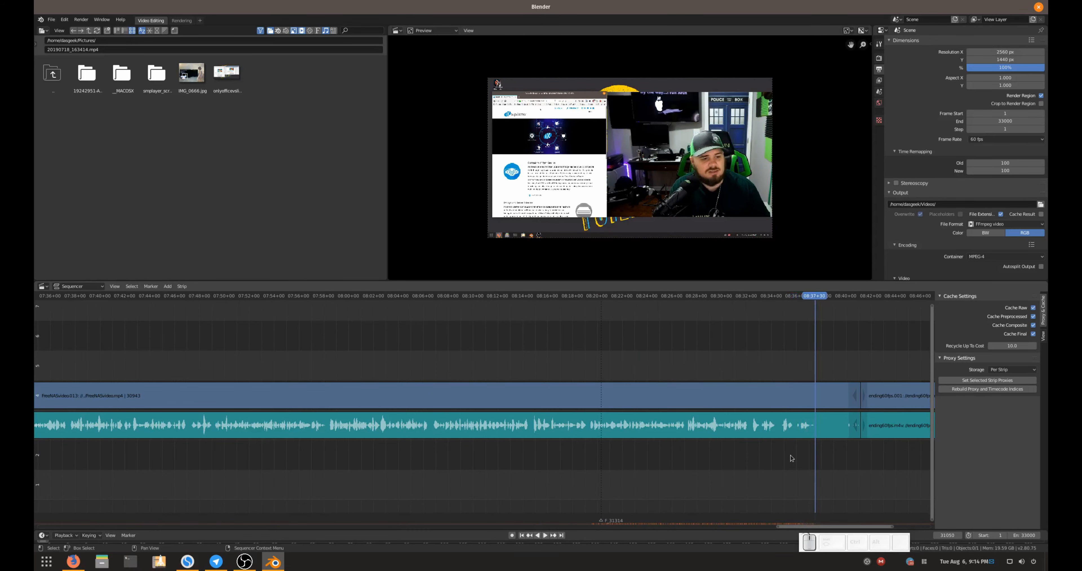
{"action": "left_click", "coordinate": [822, 402]}
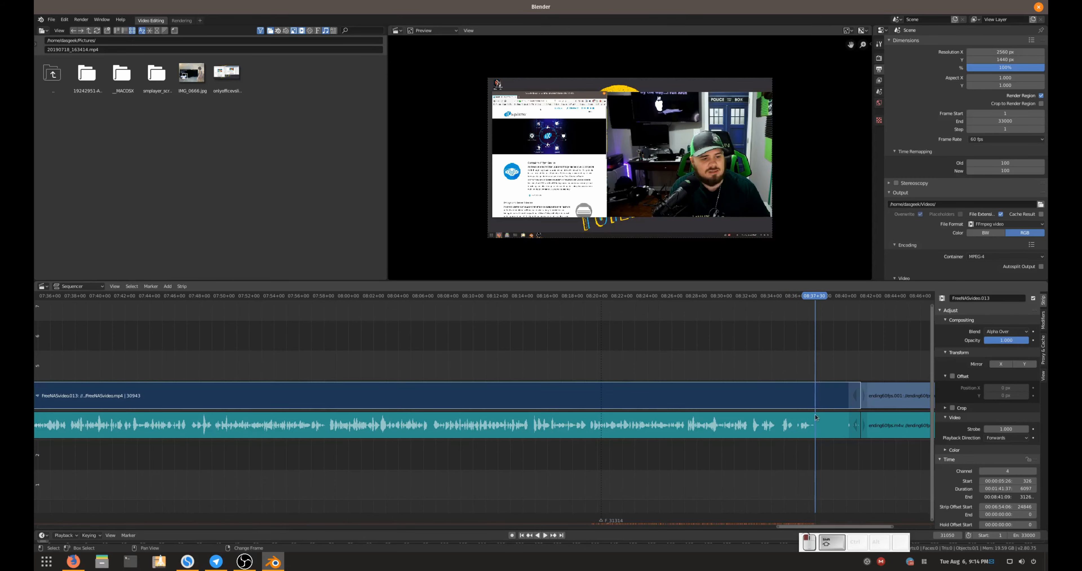
{"action": "left_click", "coordinate": [810, 421], "text": "shift"}
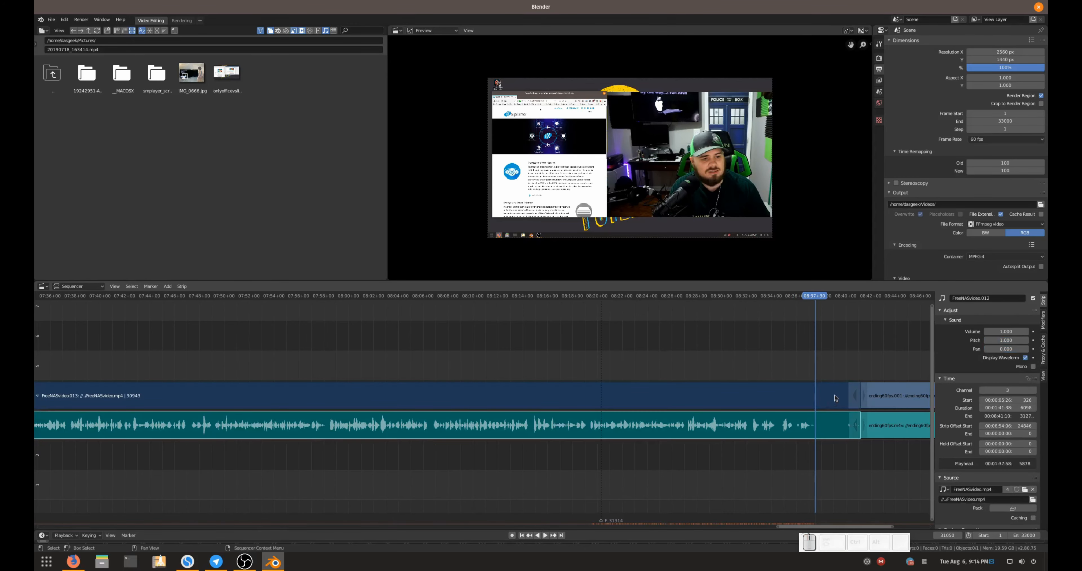
{"action": "key", "text": "k"}
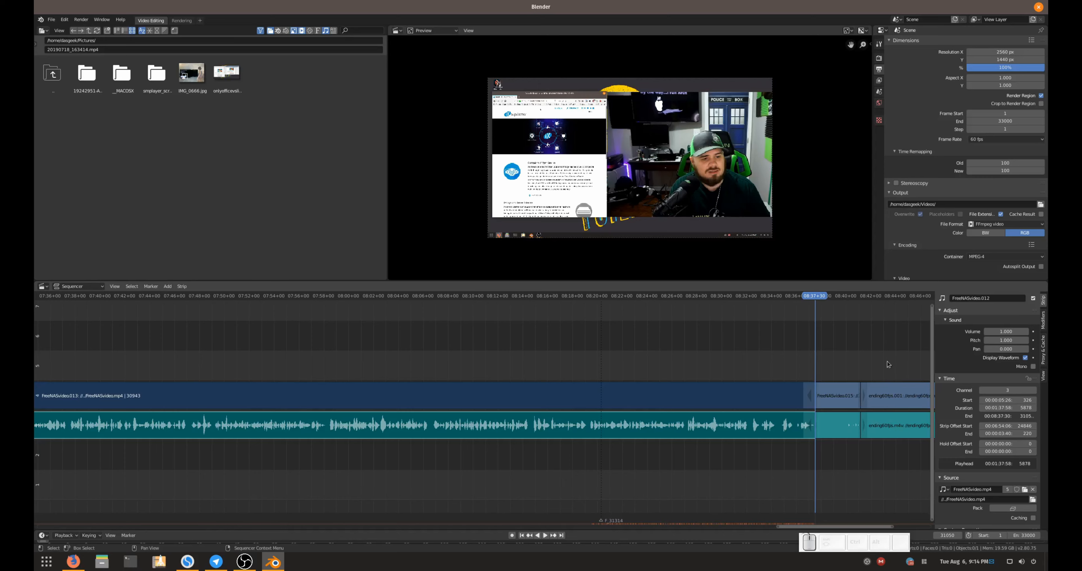
Delete the leftover FreeNAS video and audio pieces between frame 31050 and the ending60fps clip
{"action": "left_click", "coordinate": [834, 422]}
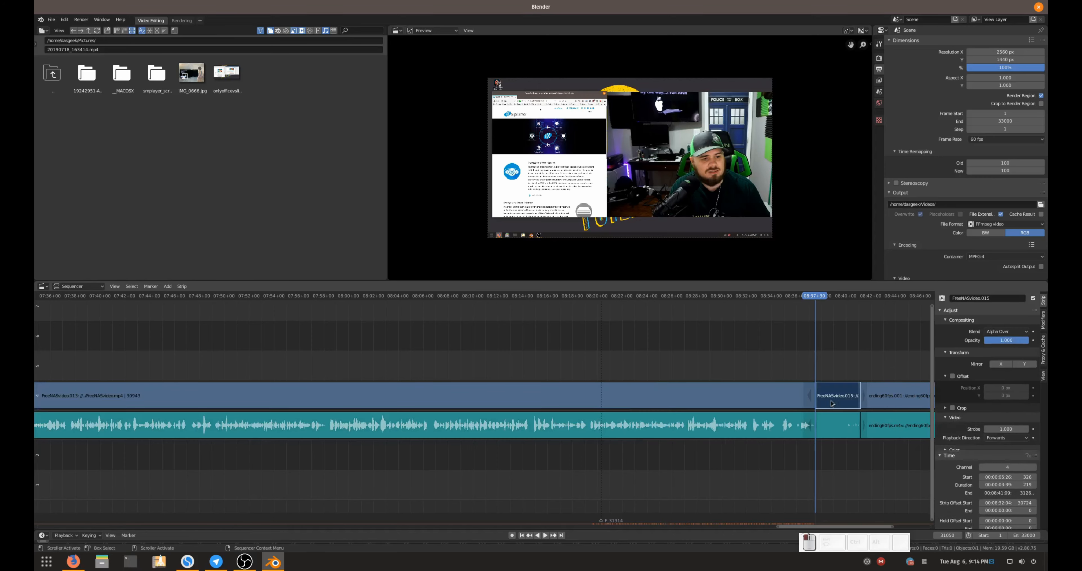
{"action": "right_click", "coordinate": [834, 422]}
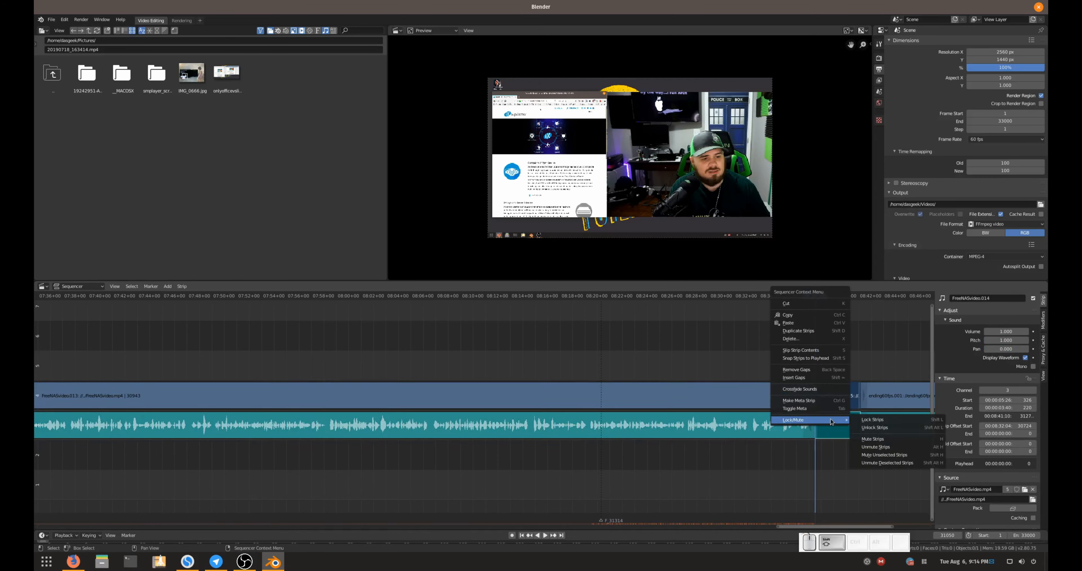
{"action": "left_click", "coordinate": [811, 339]}
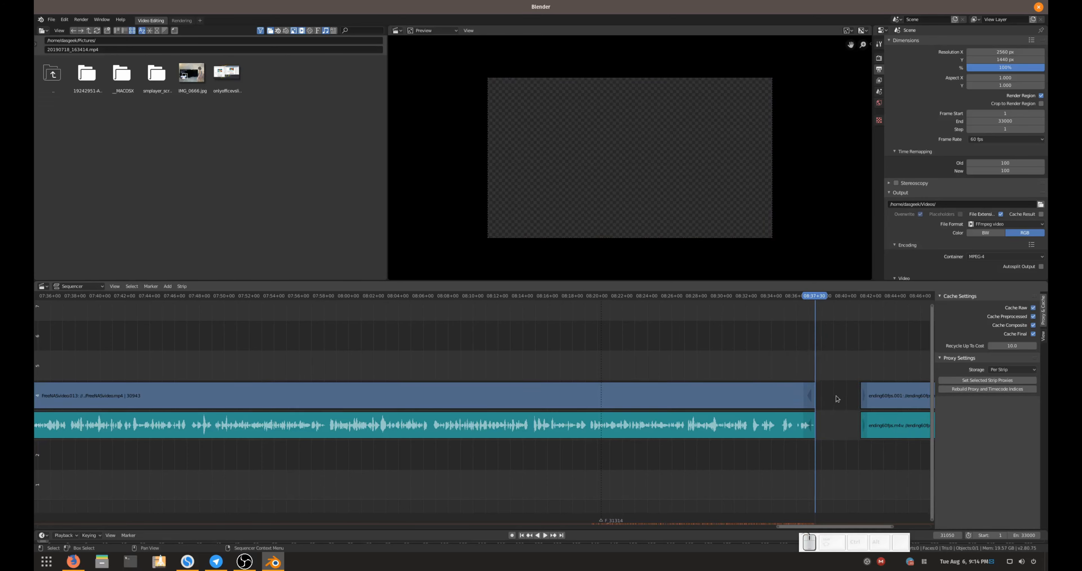
Close the gap before the ending60fps clip and play back from just before the join into the ending
{"action": "key", "text": "BackSpace"}
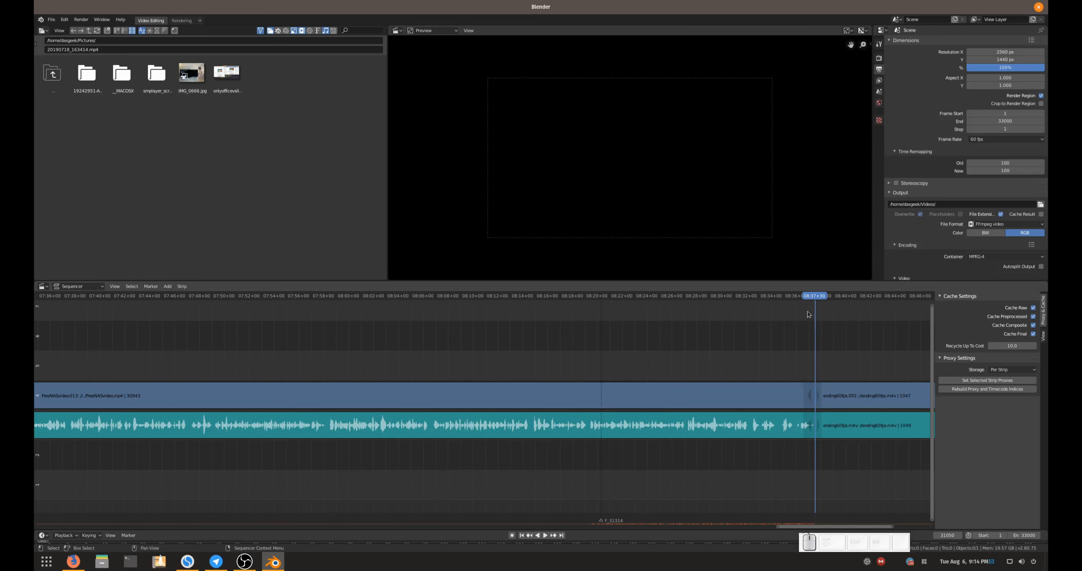
{"action": "left_click", "coordinate": [797, 297]}
{"action": "key", "text": "space"}
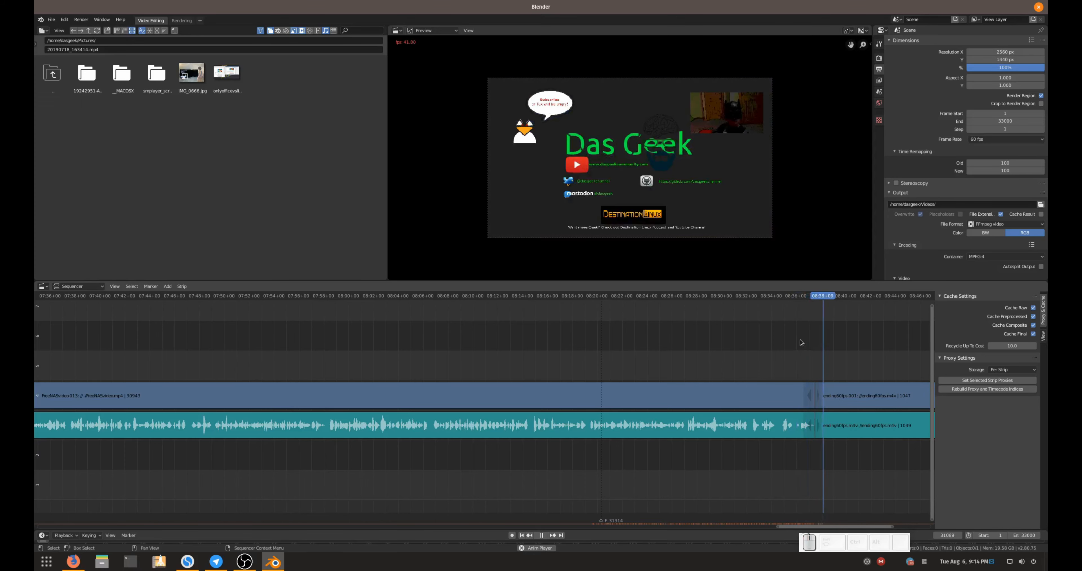
{"action": "key", "text": "space"}
Turn on the waveform display for the ending60fps.m4v audio strip and unmute the strip
{"action": "left_click", "coordinate": [834, 418]}
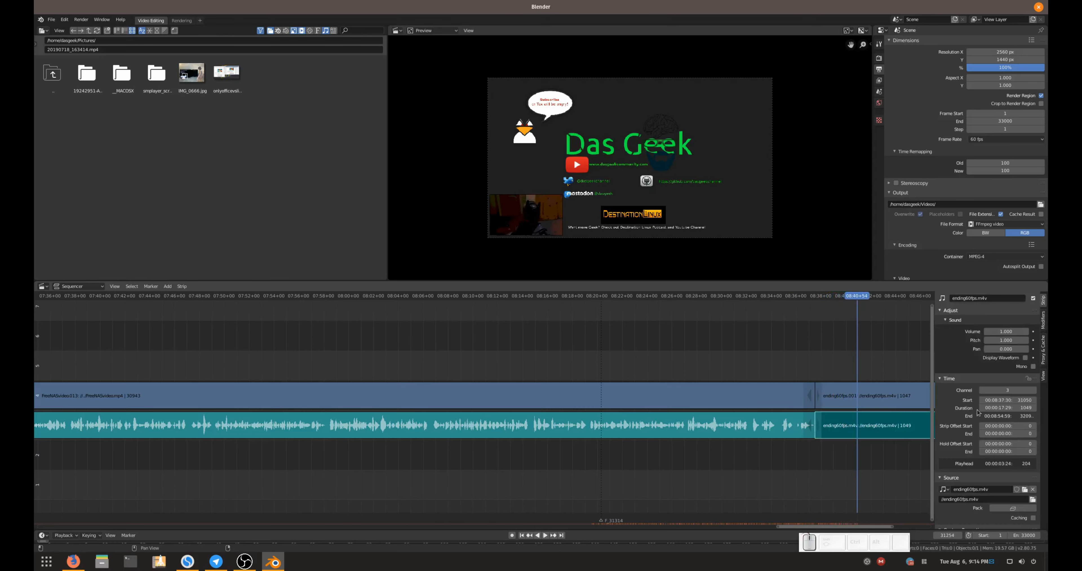
{"action": "left_click", "coordinate": [1025, 357]}
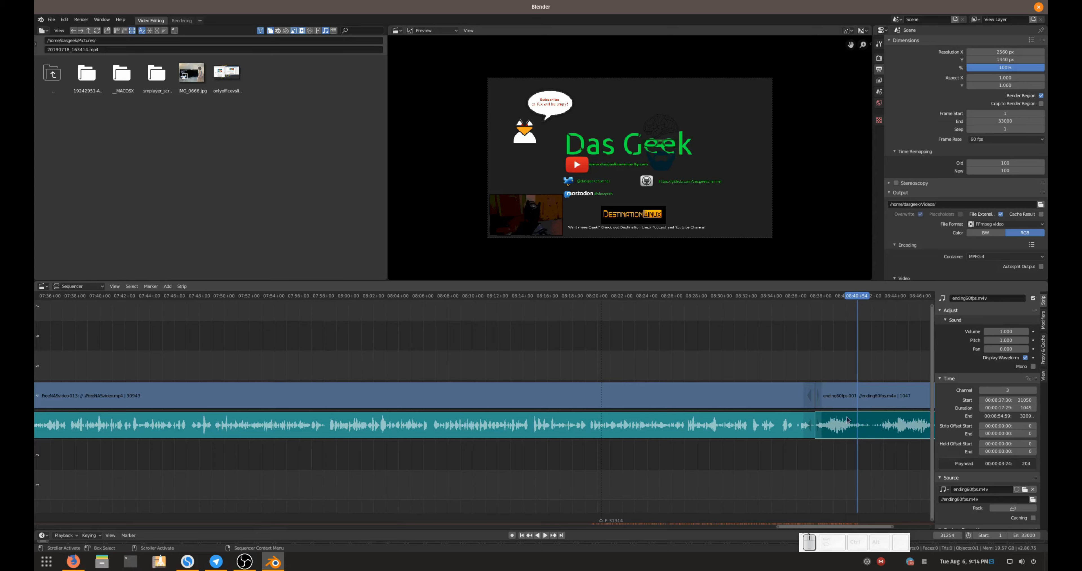
{"action": "right_click", "coordinate": [865, 428]}
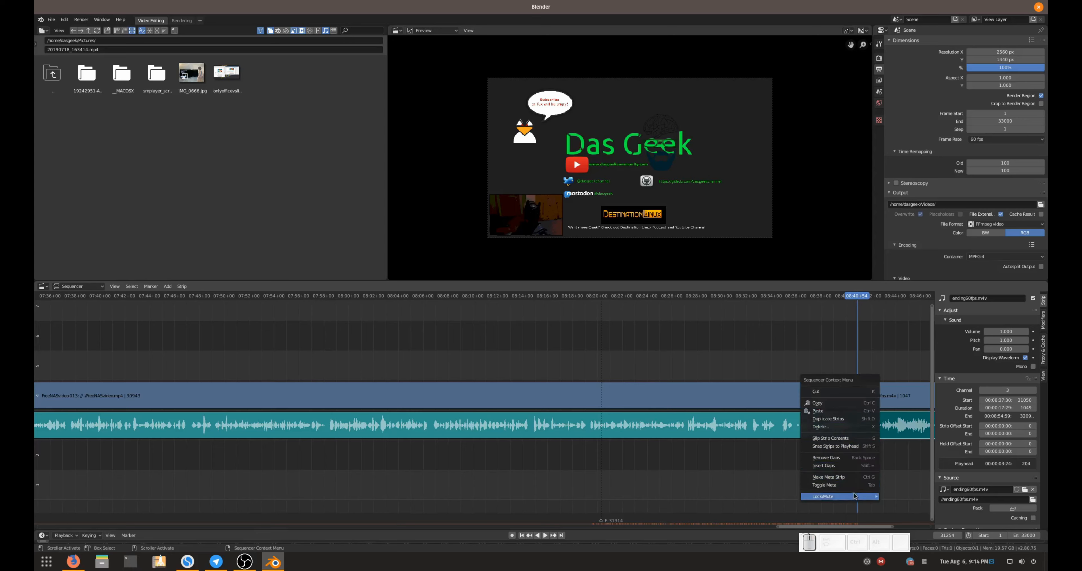
{"action": "mouse_move", "coordinate": [872, 497]}
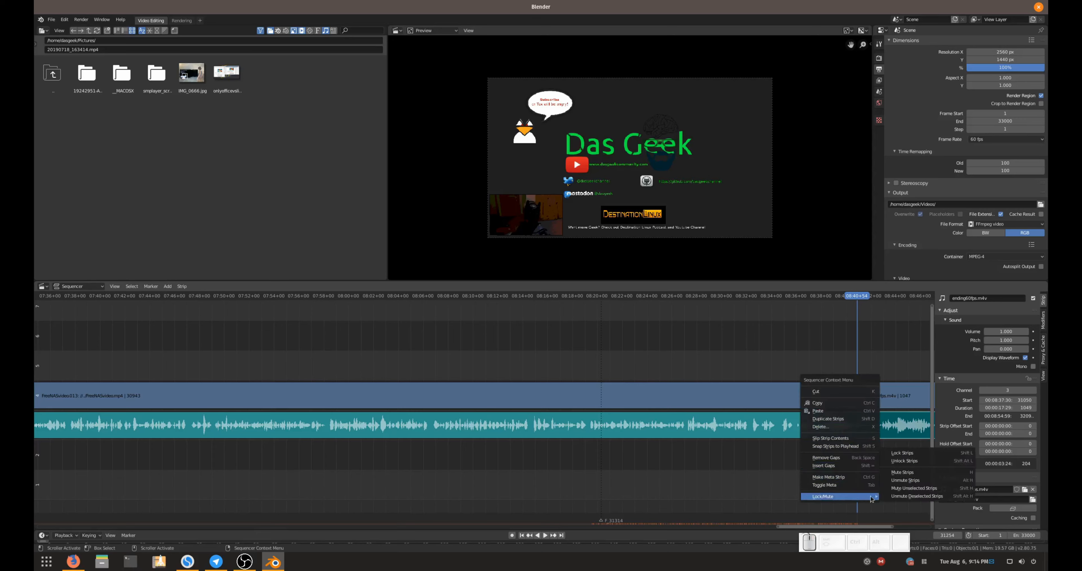
{"action": "left_click", "coordinate": [895, 481]}
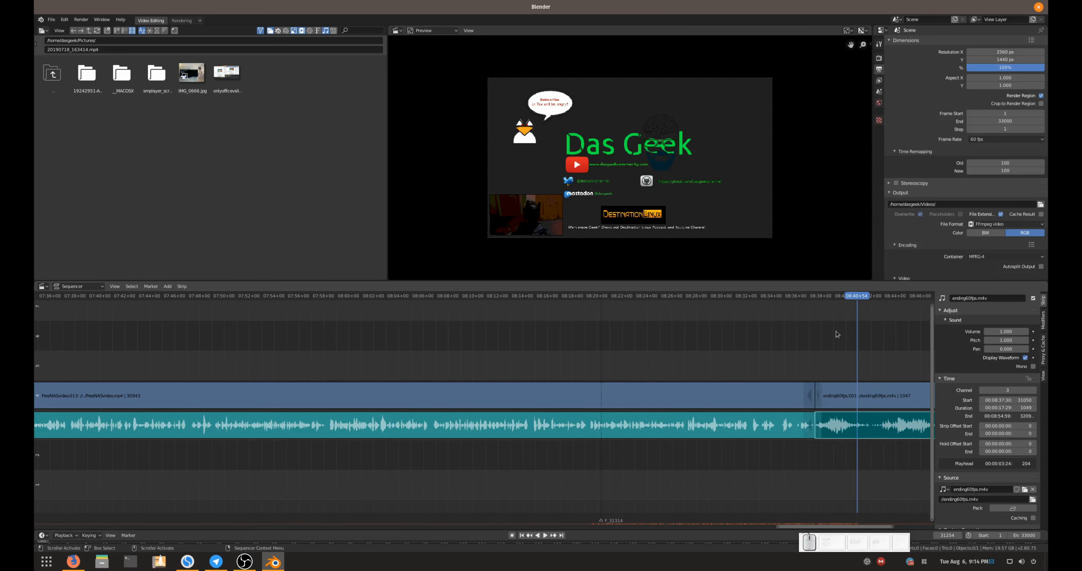
Play from the end of the FreeNAS video into the ending clip to check the unmuted ending audio
{"action": "left_click", "coordinate": [815, 297]}
{"action": "left_click", "coordinate": [800, 299]}
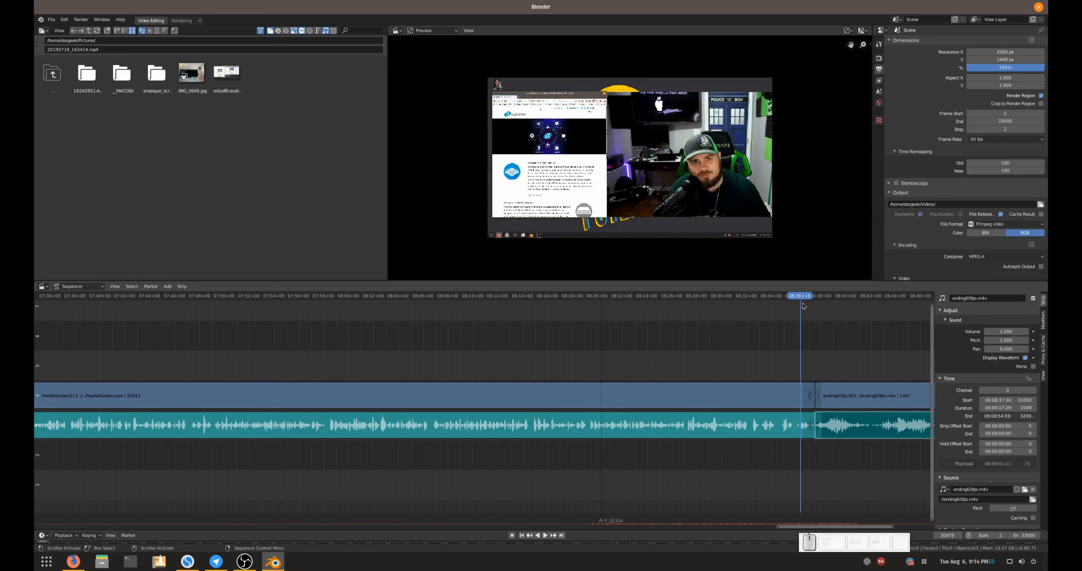
{"action": "key", "text": "space"}
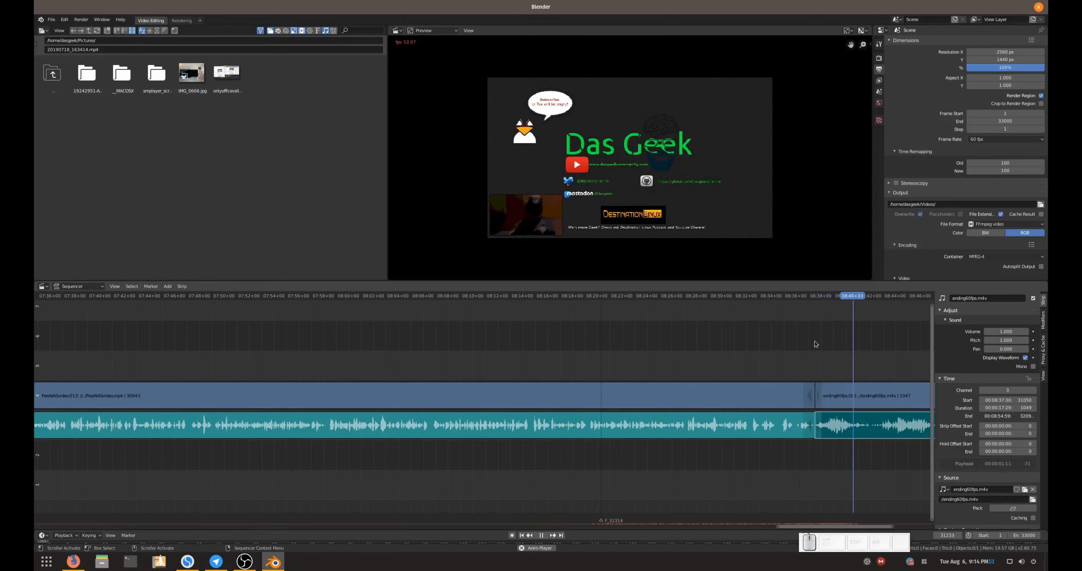
{"action": "key", "text": "space"}
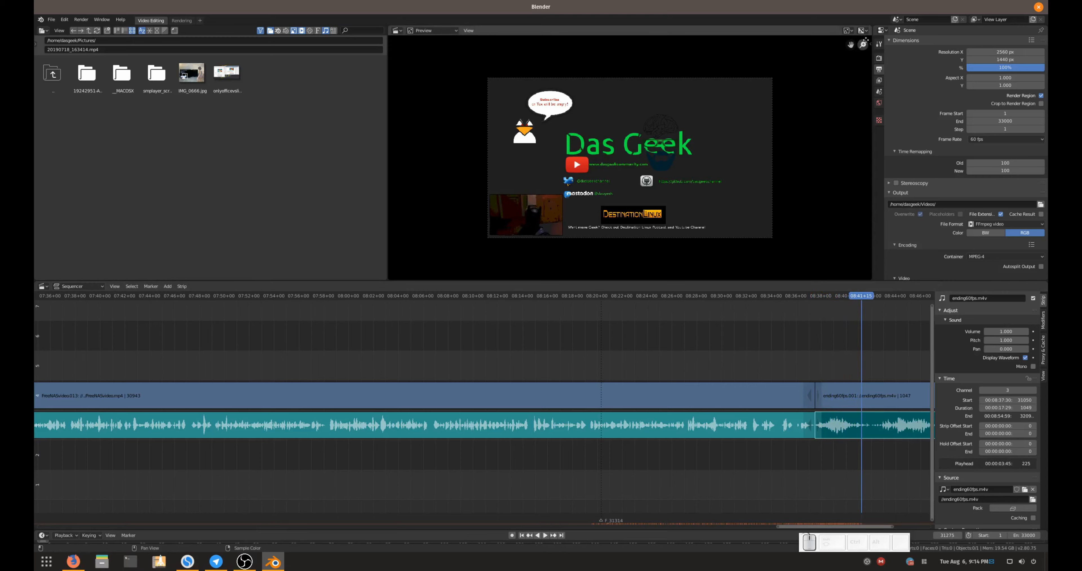
Try a 75% proxy render size for the preview and change it to Scene render size
{"action": "left_click", "coordinate": [867, 44]}
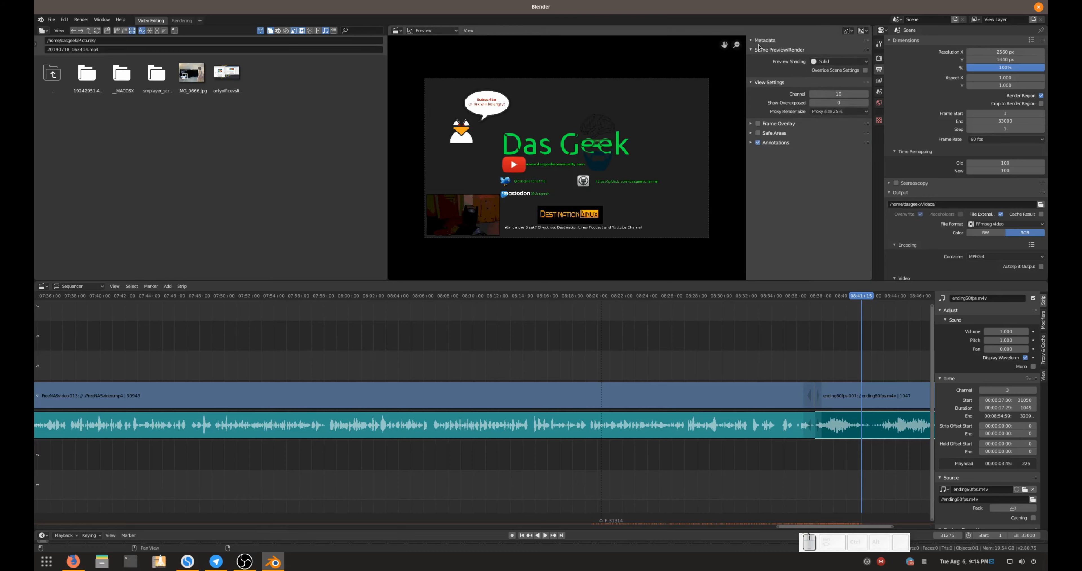
{"action": "left_click_drag", "start_coordinate": [745, 59], "coordinate": [871, 49]}
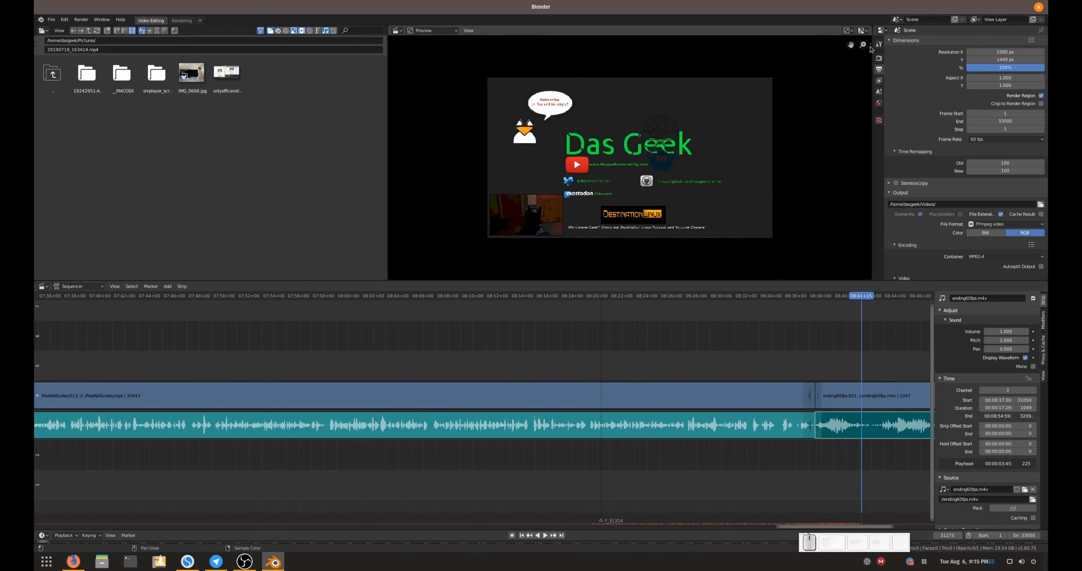
{"action": "left_click", "coordinate": [870, 45]}
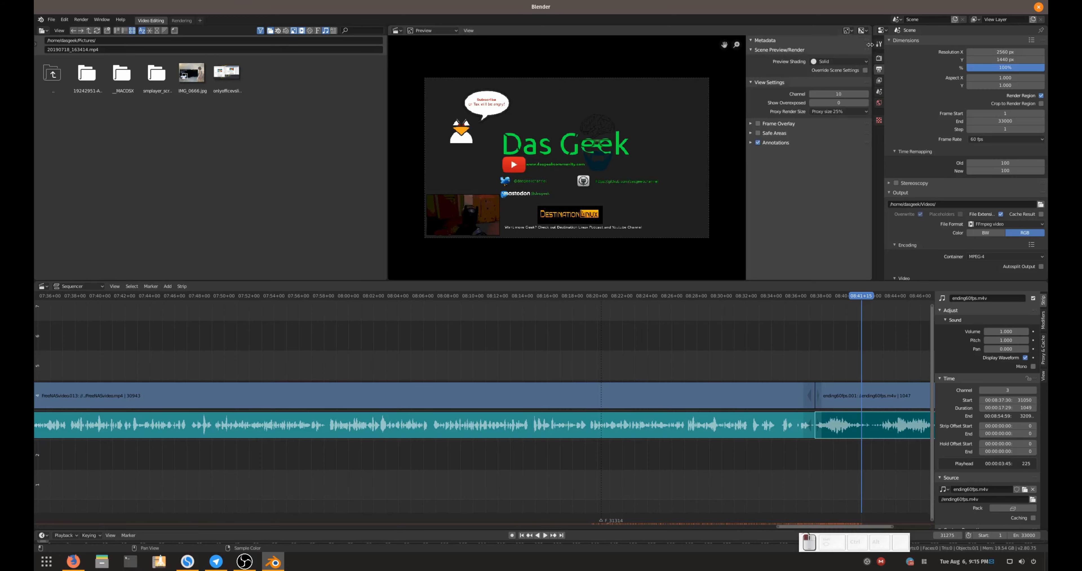
{"action": "left_click", "coordinate": [814, 112]}
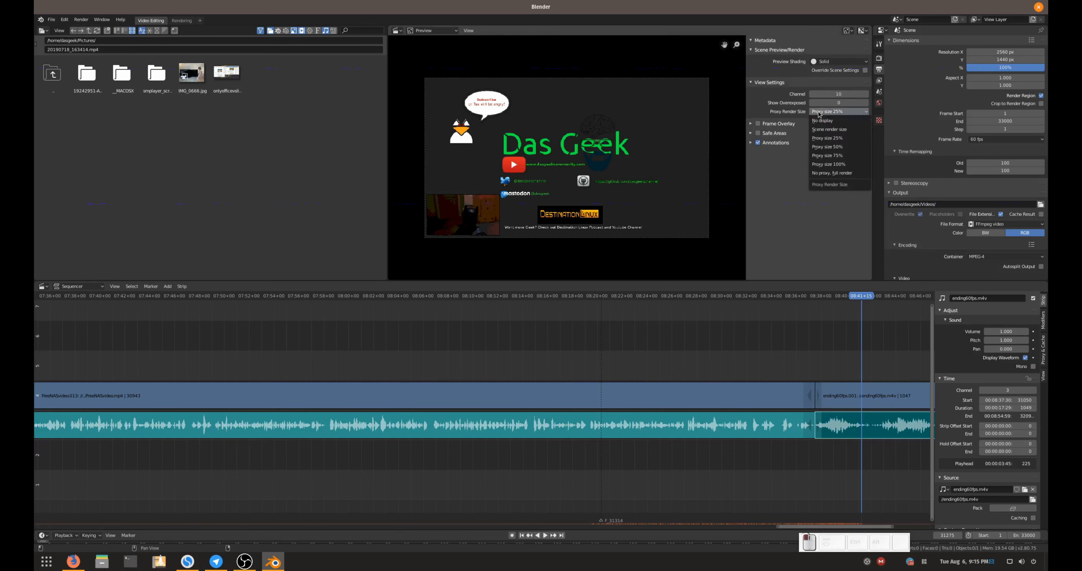
{"action": "left_click", "coordinate": [828, 155]}
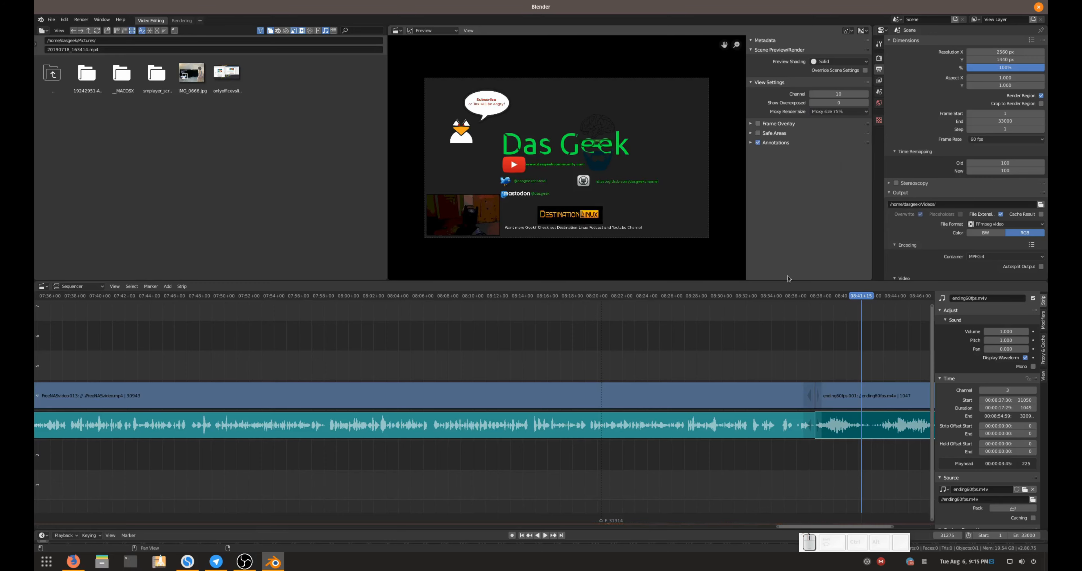
{"action": "left_click", "coordinate": [827, 113]}
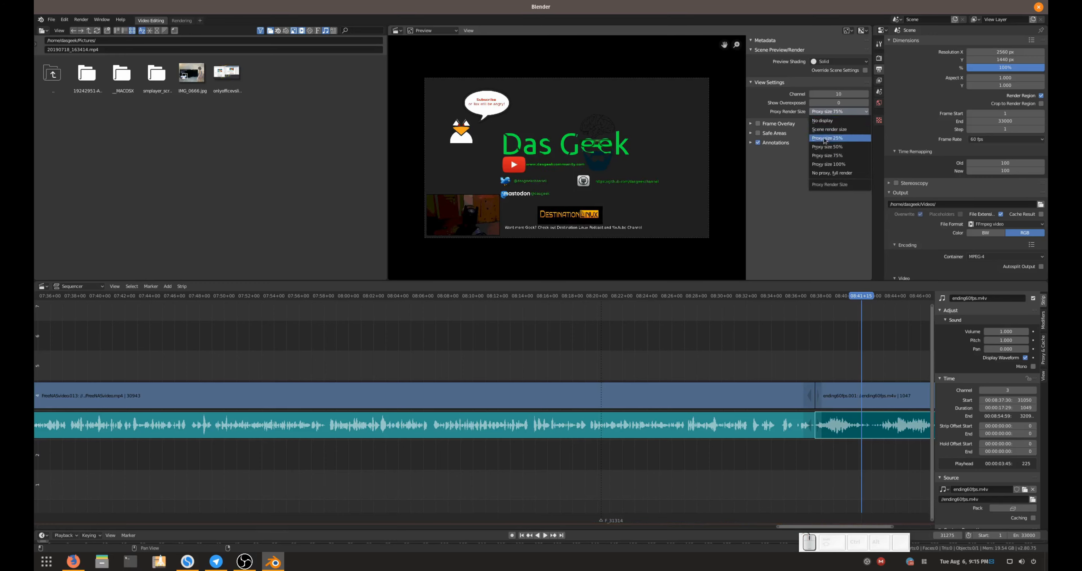
{"action": "left_click", "coordinate": [826, 129]}
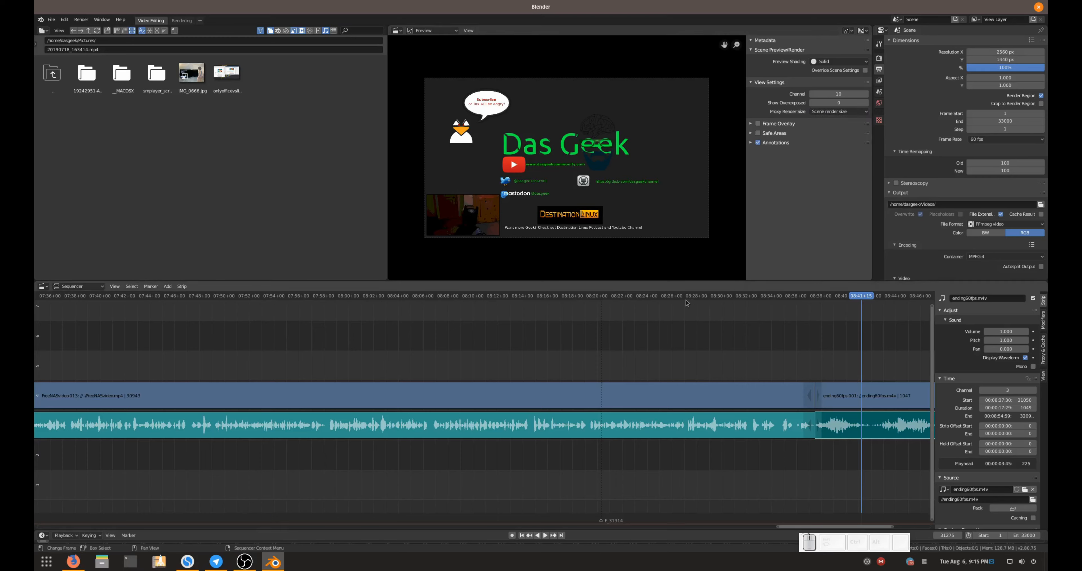
Go back into the last FreeNAS section and look over the scene's dimensions, output and encoding settings
{"action": "left_click", "coordinate": [714, 300]}
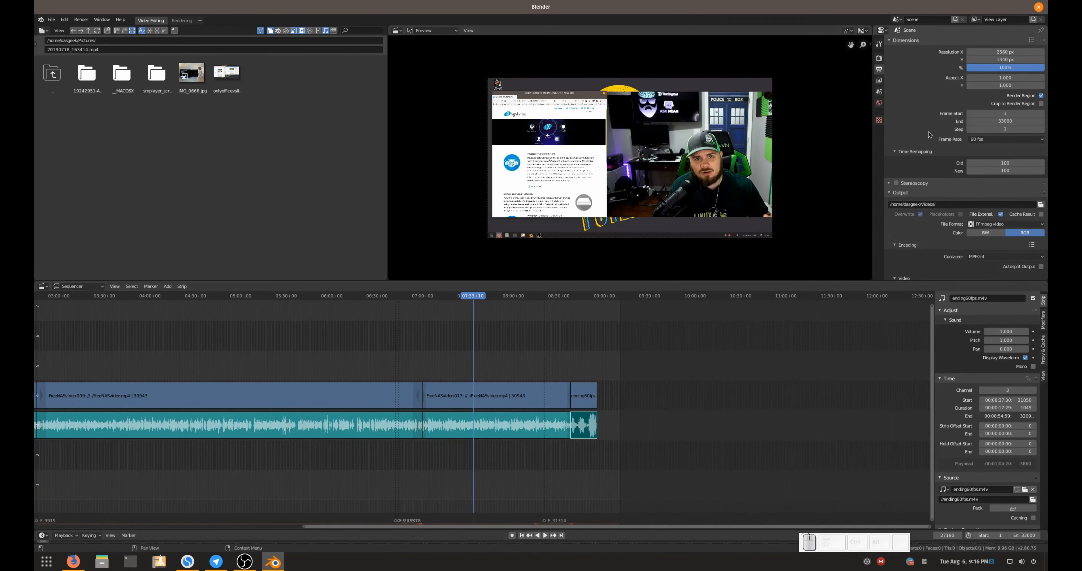
{"action": "scroll", "coordinate": [927, 126], "scroll_direction": "down", "scroll_amount": 3}
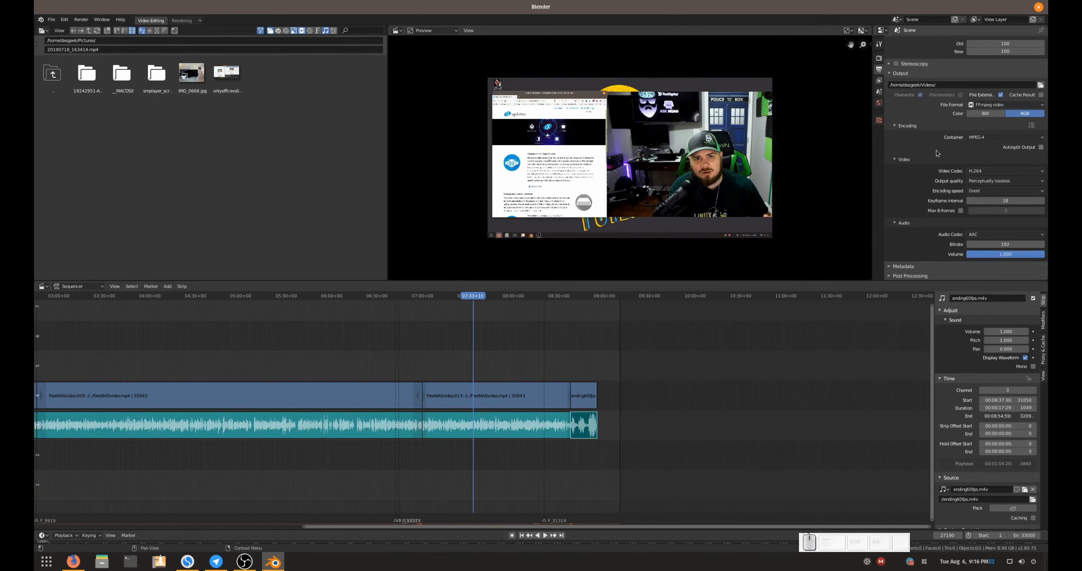
{"action": "scroll", "coordinate": [936, 153], "scroll_direction": "up", "scroll_amount": 3}
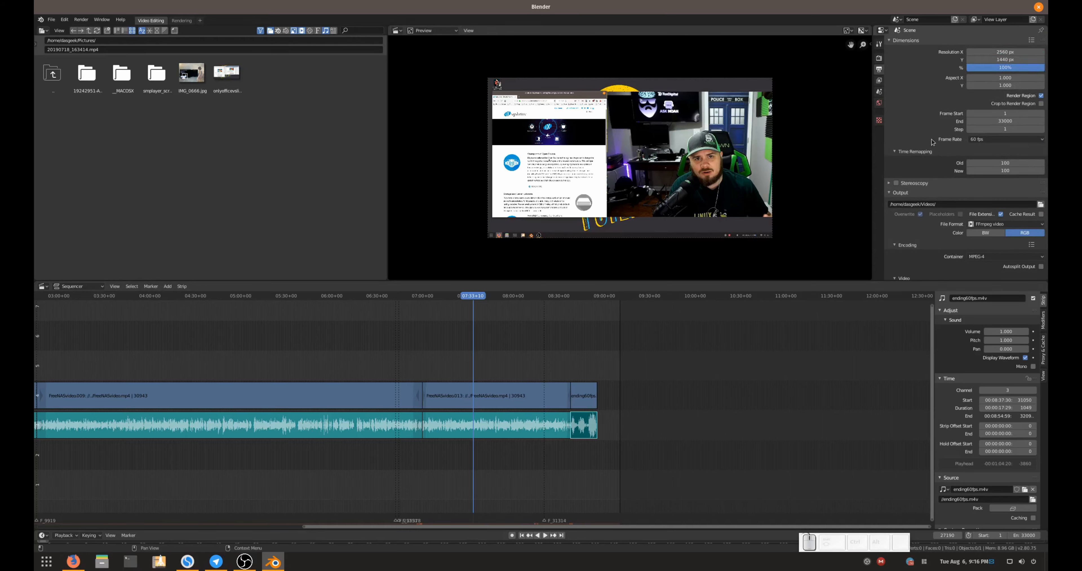
Review the encoding settings and check the last frame of the ending60fps video strip against the scene's end frame
{"action": "scroll", "coordinate": [932, 143], "scroll_direction": "down", "scroll_amount": 9}
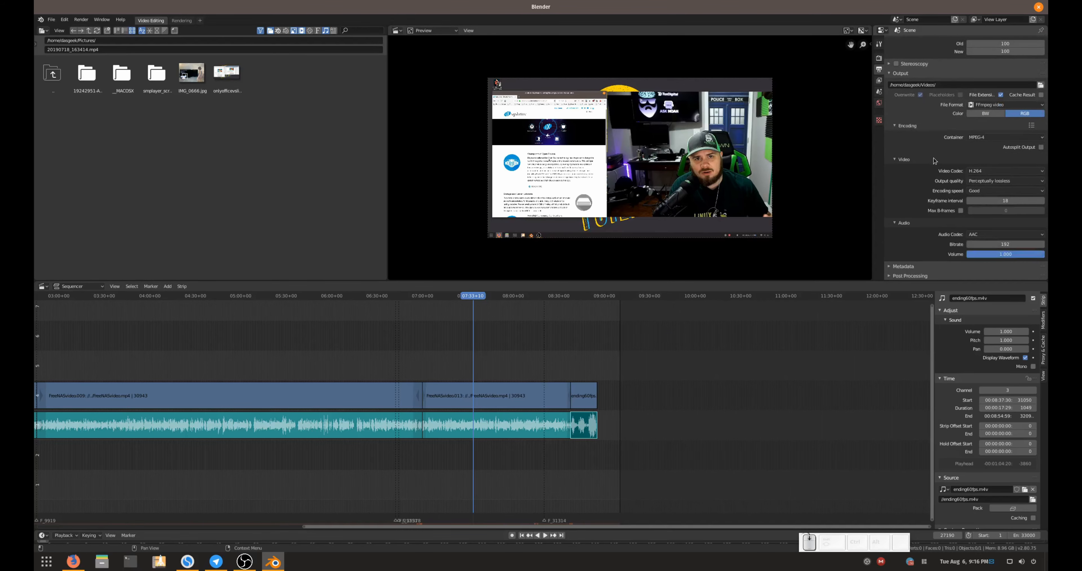
{"action": "scroll", "coordinate": [933, 159], "scroll_direction": "up", "scroll_amount": 6}
{"action": "left_click", "coordinate": [465, 395]}
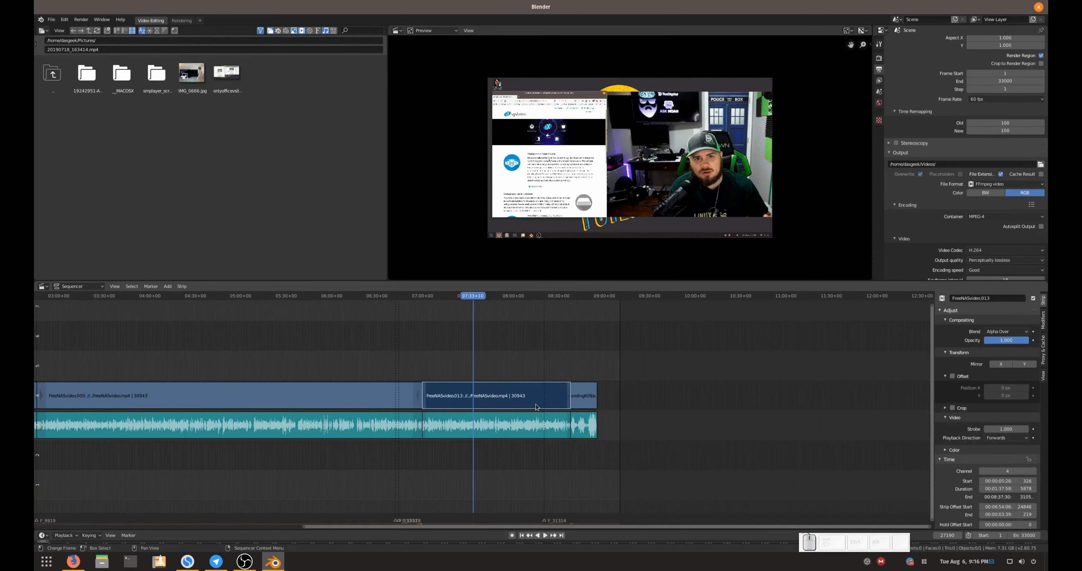
{"action": "left_click", "coordinate": [569, 398]}
{"action": "left_click", "coordinate": [587, 393]}
{"action": "left_click", "coordinate": [596, 395]}
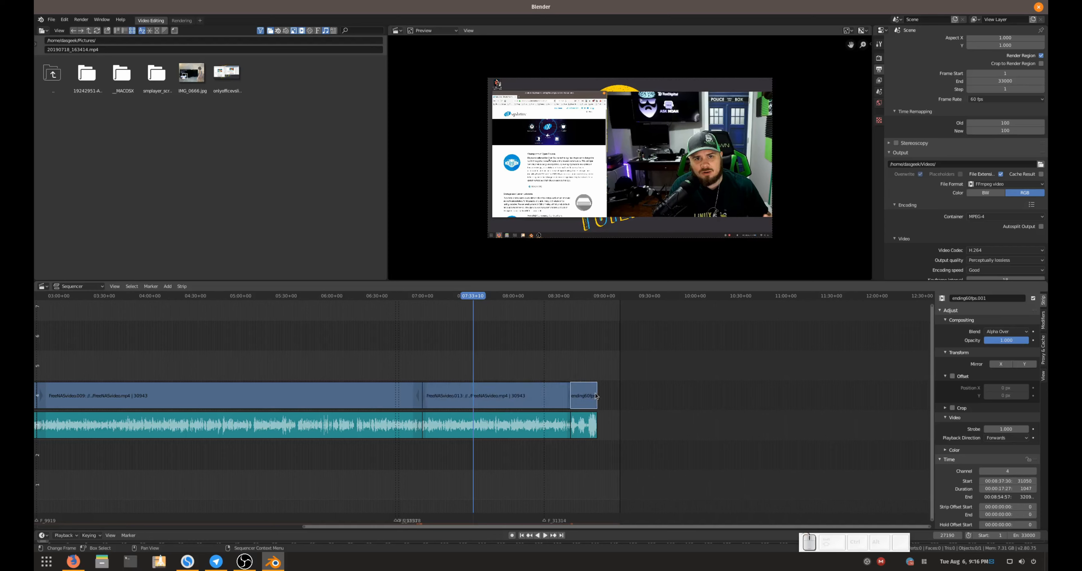
{"action": "left_click", "coordinate": [596, 395]}
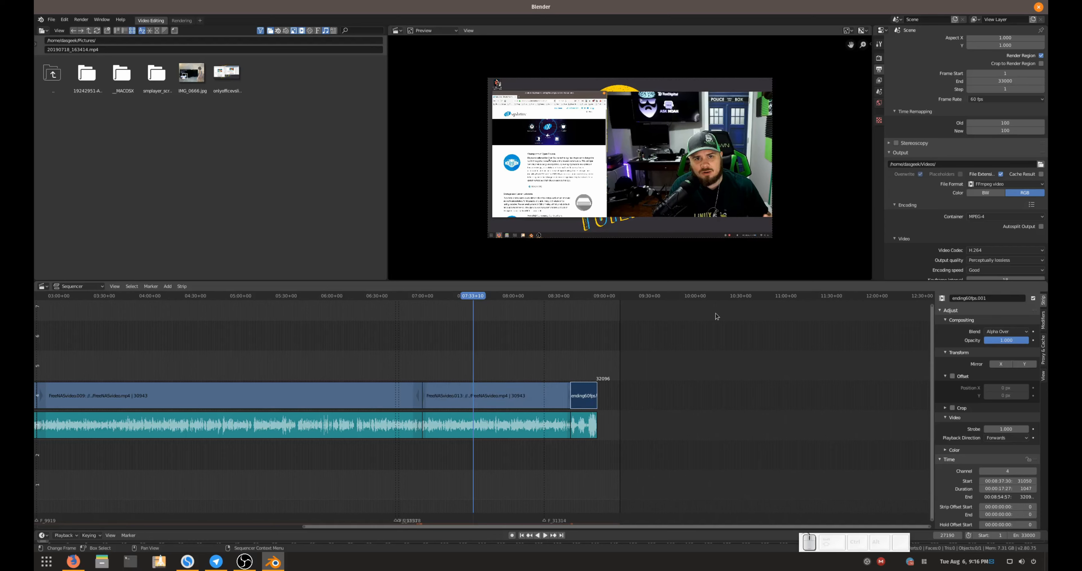
{"action": "scroll", "coordinate": [1001, 124], "scroll_direction": "up", "scroll_amount": 3}
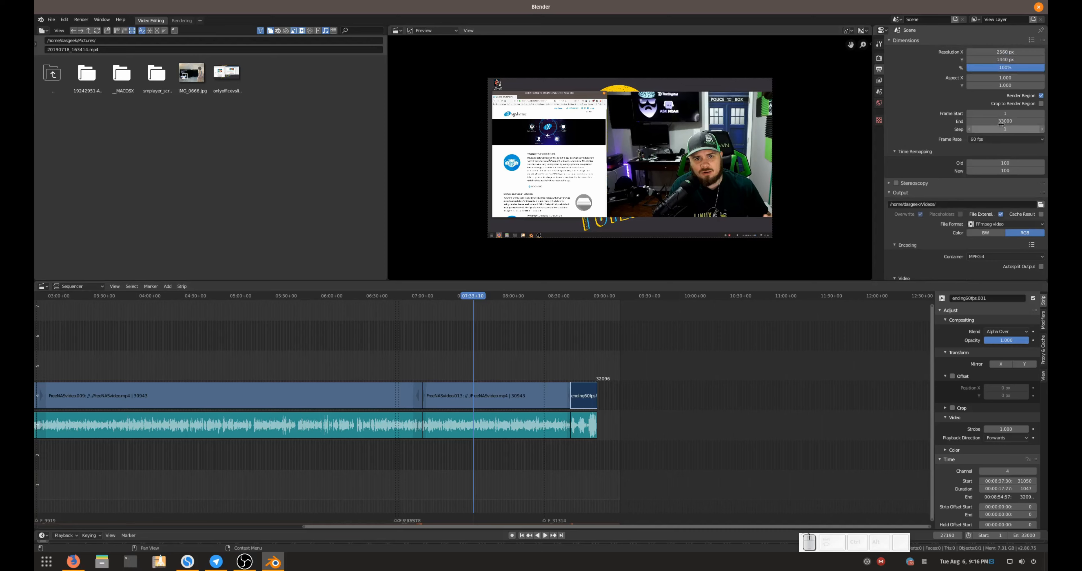
{"action": "left_click_drag", "start_coordinate": [1012, 121], "coordinate": [1003, 122]}
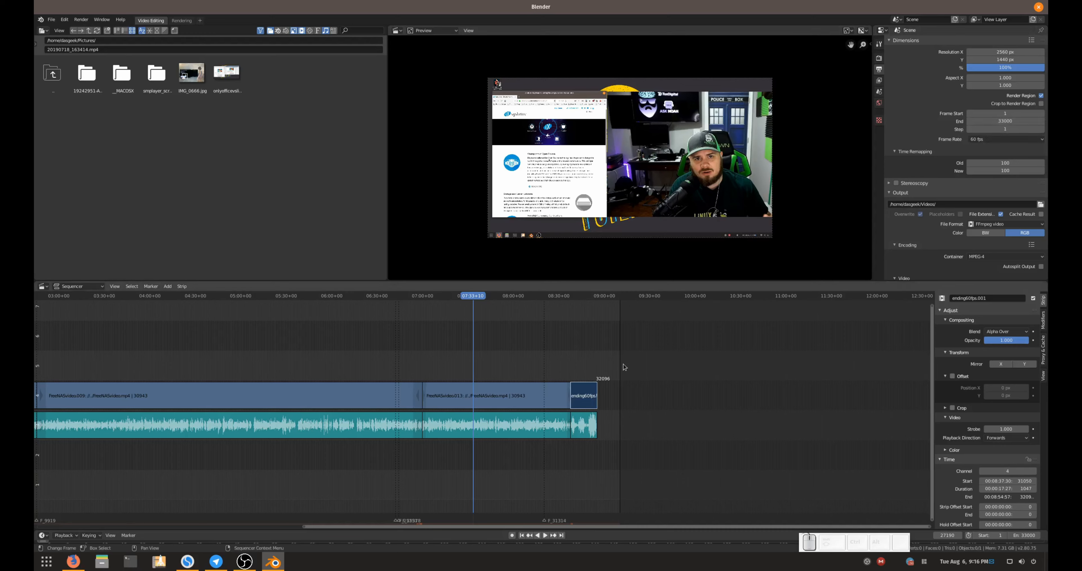
Set the scene's end frame to 32096 to match the end of the ending60fps video strip
{"action": "left_click", "coordinate": [609, 296]}
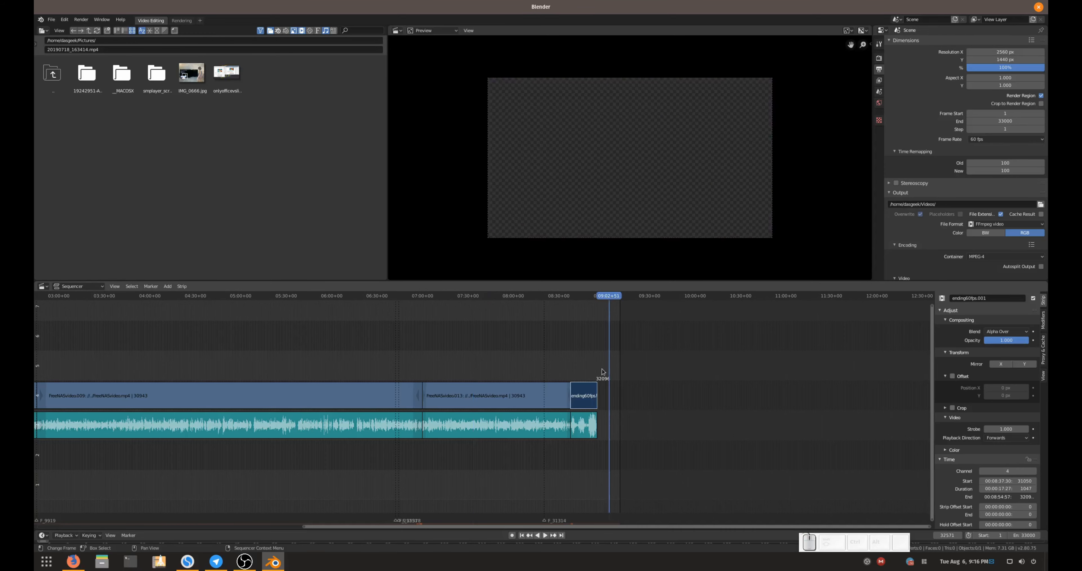
{"action": "left_click", "coordinate": [586, 391]}
{"action": "left_click", "coordinate": [597, 395]}
{"action": "left_click", "coordinate": [598, 394]}
{"action": "left_click", "coordinate": [1011, 121]}
{"action": "type", "text": "32096"}
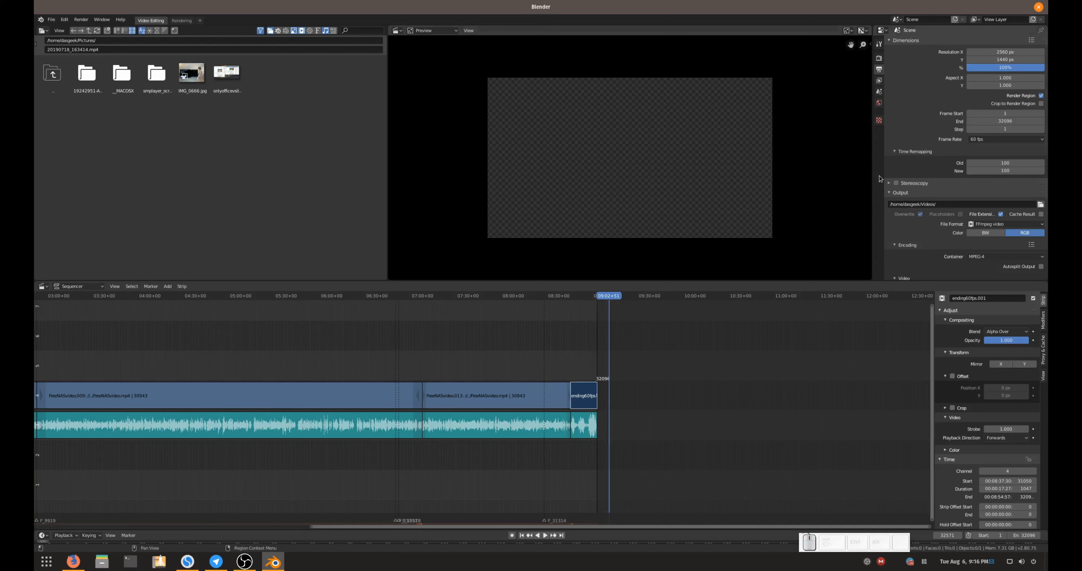
{"action": "key", "text": "Return"}
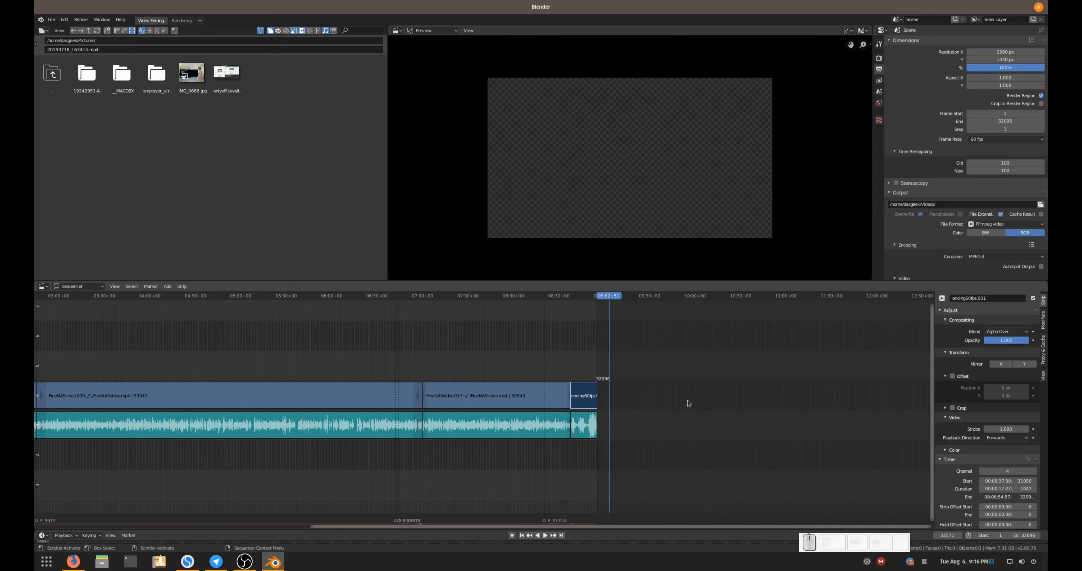
Go back to the intro clip at the beginning of the timeline and set the scene's start frame to 4
{"action": "left_click_drag", "start_coordinate": [435, 530], "coordinate": [199, 357]}
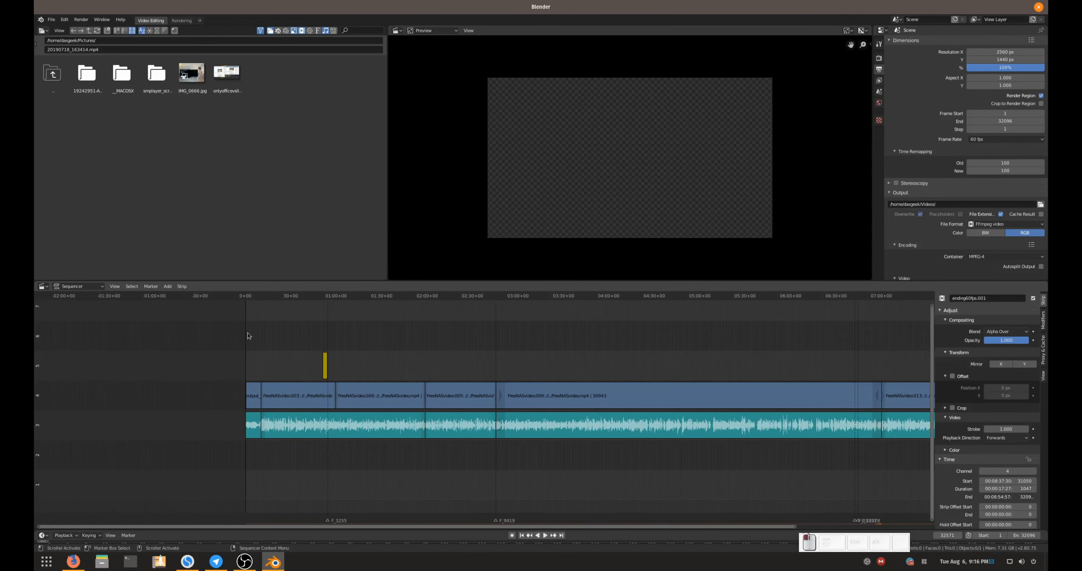
{"action": "left_click", "coordinate": [251, 395]}
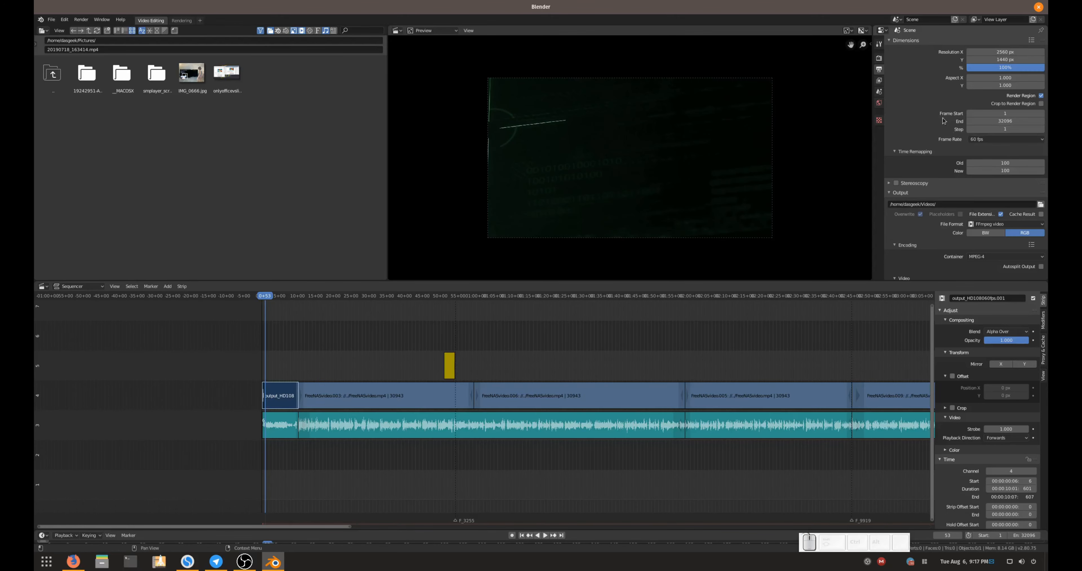
{"action": "left_click", "coordinate": [988, 116]}
{"action": "type", "text": "4"}
{"action": "key", "text": "Return"}
Play a few seconds of the intro clip to check how the video begins
{"action": "left_click", "coordinate": [280, 296]}
{"action": "key", "text": "Page_Up"}
{"action": "key", "text": "Page_Down"}
{"action": "key", "text": "space"}
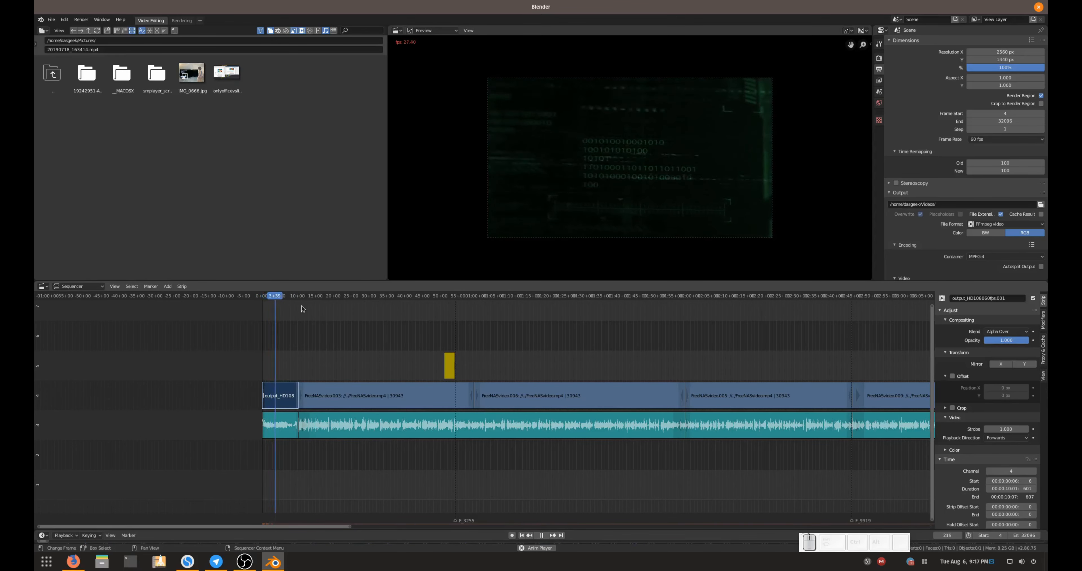
{"action": "key", "text": "space"}
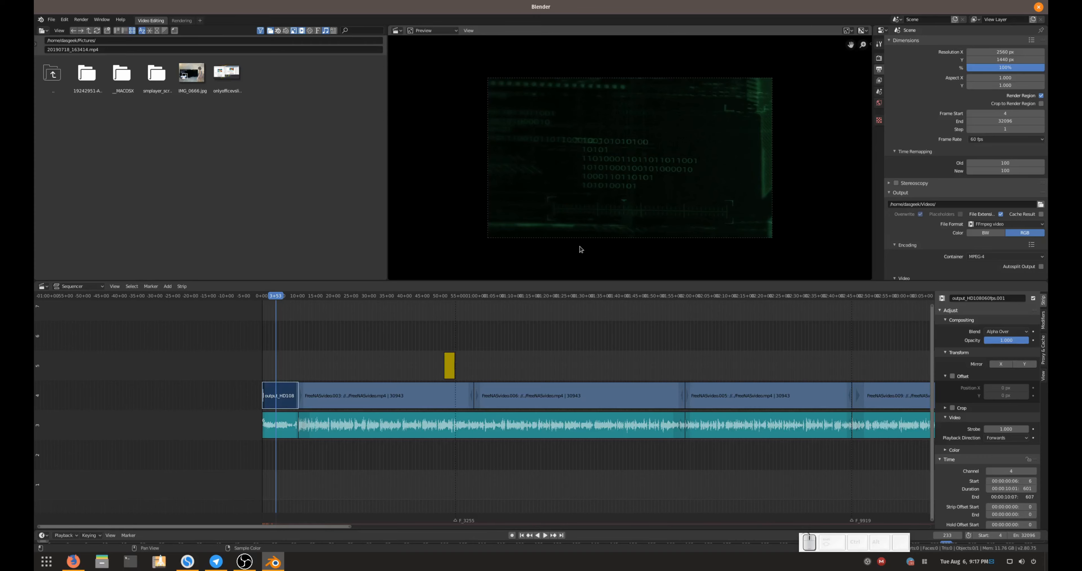
Look along the edited timeline and save the project as untitled.blend in the Videos folder
{"action": "scroll", "coordinate": [595, 384], "scroll_direction": "down", "scroll_amount": 5}
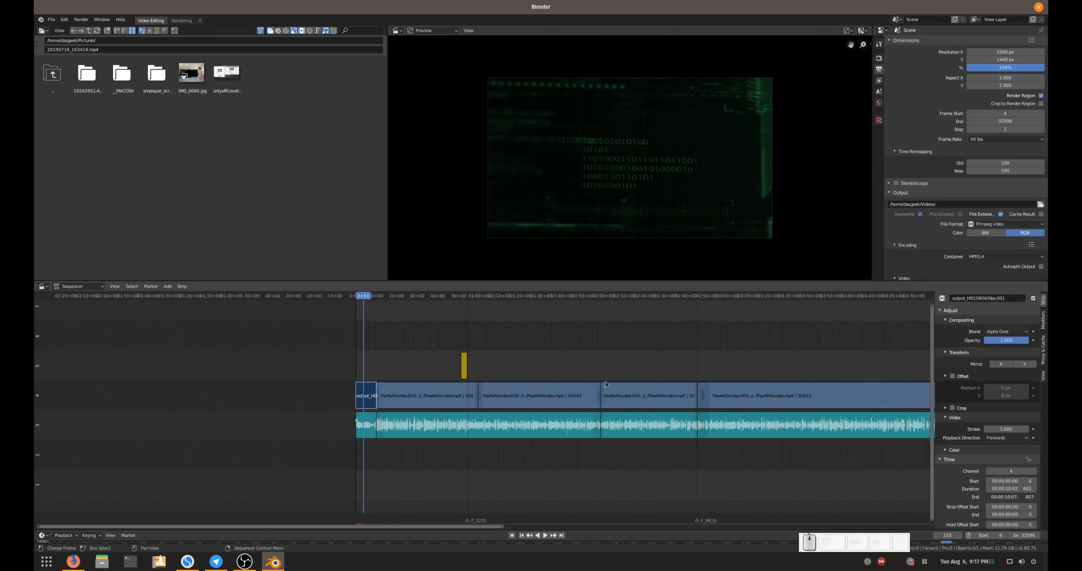
{"action": "scroll", "coordinate": [651, 393], "scroll_direction": "up", "scroll_amount": 3}
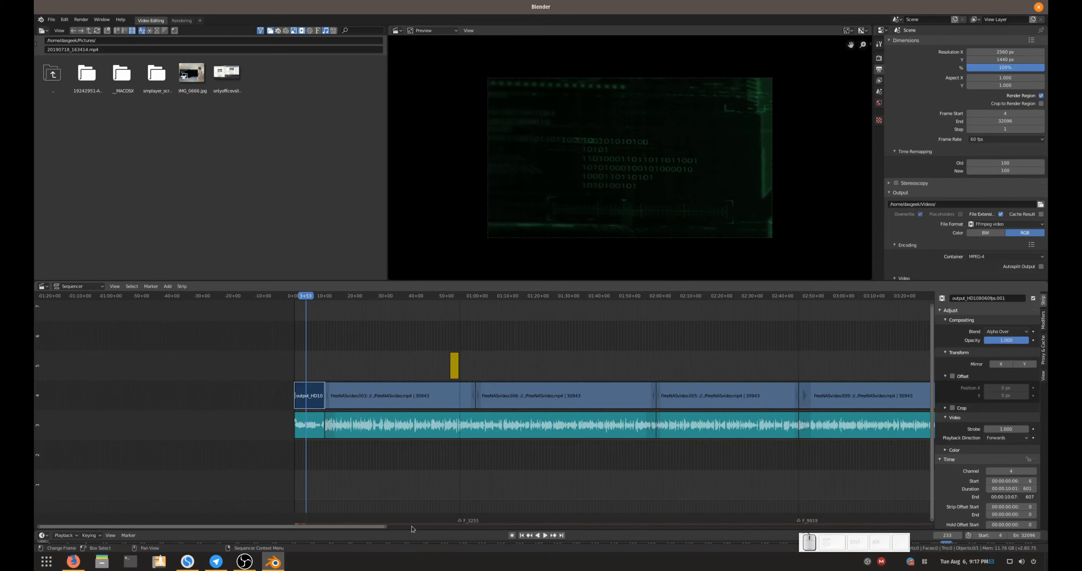
{"action": "left_click_drag", "start_coordinate": [375, 527], "coordinate": [619, 531]}
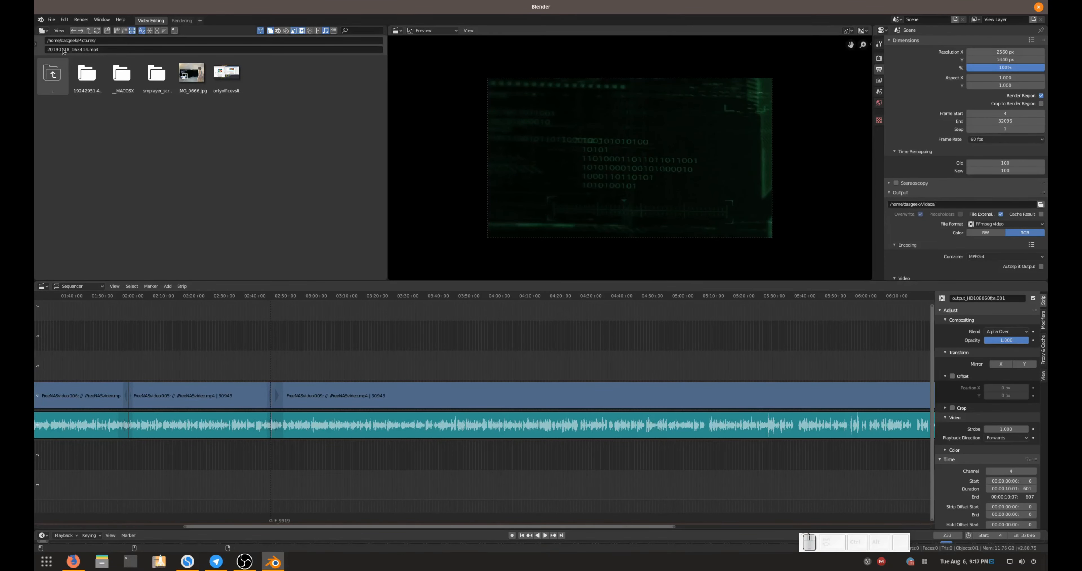
{"action": "left_click", "coordinate": [51, 19]}
{"action": "left_click", "coordinate": [59, 72]}
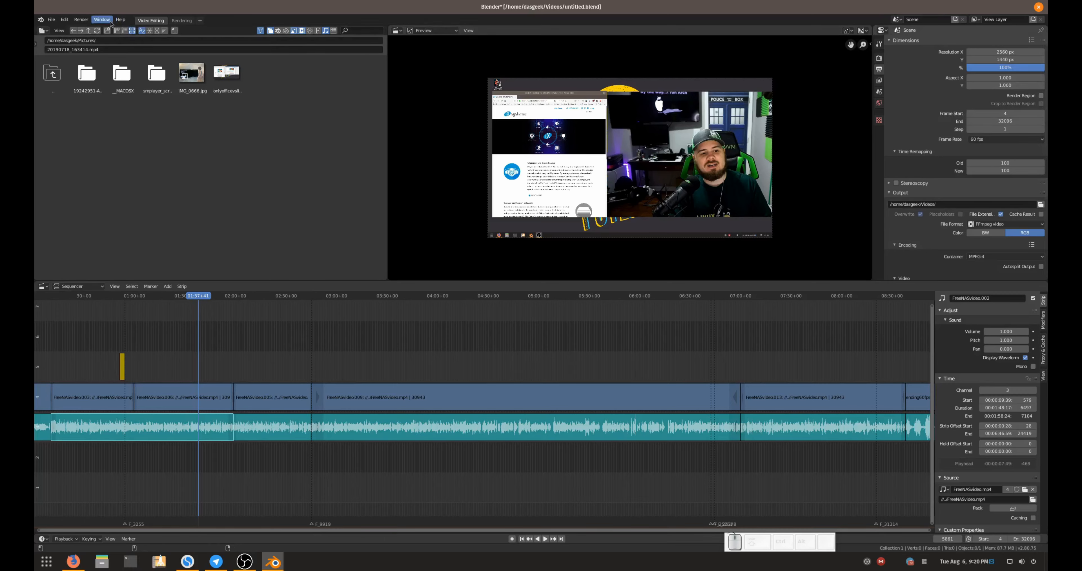
Start rendering the full animation and shrink the render window from full screen to a floating window
{"action": "left_click", "coordinate": [81, 20]}
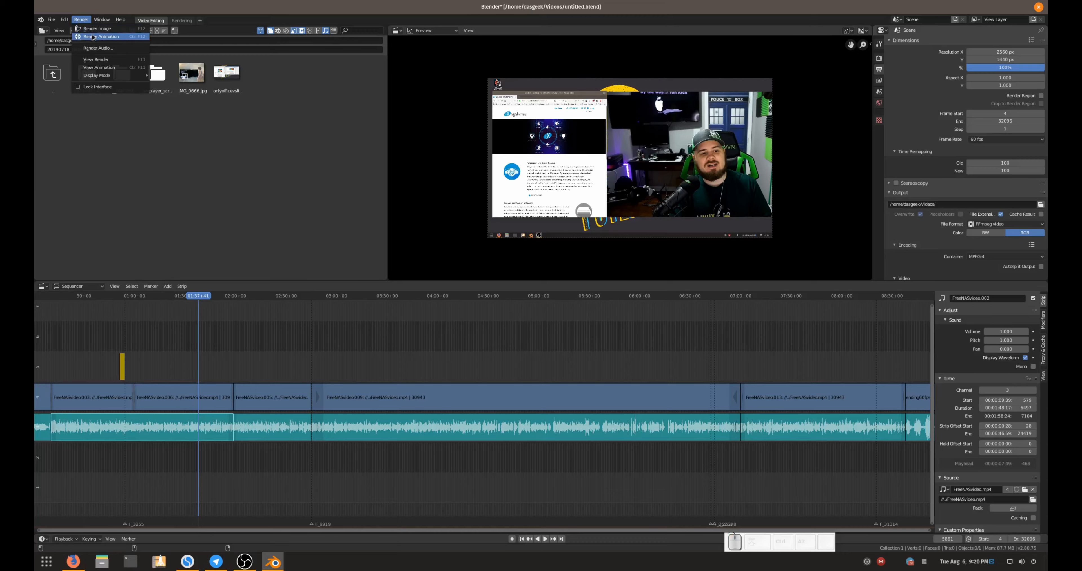
{"action": "left_click", "coordinate": [91, 38]}
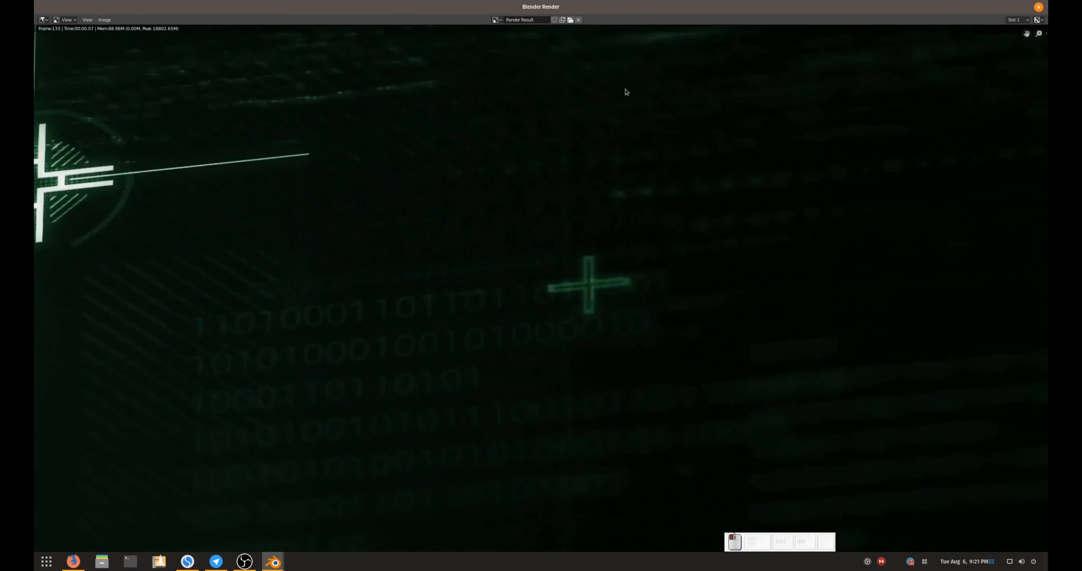
{"action": "double_click", "coordinate": [986, 6]}
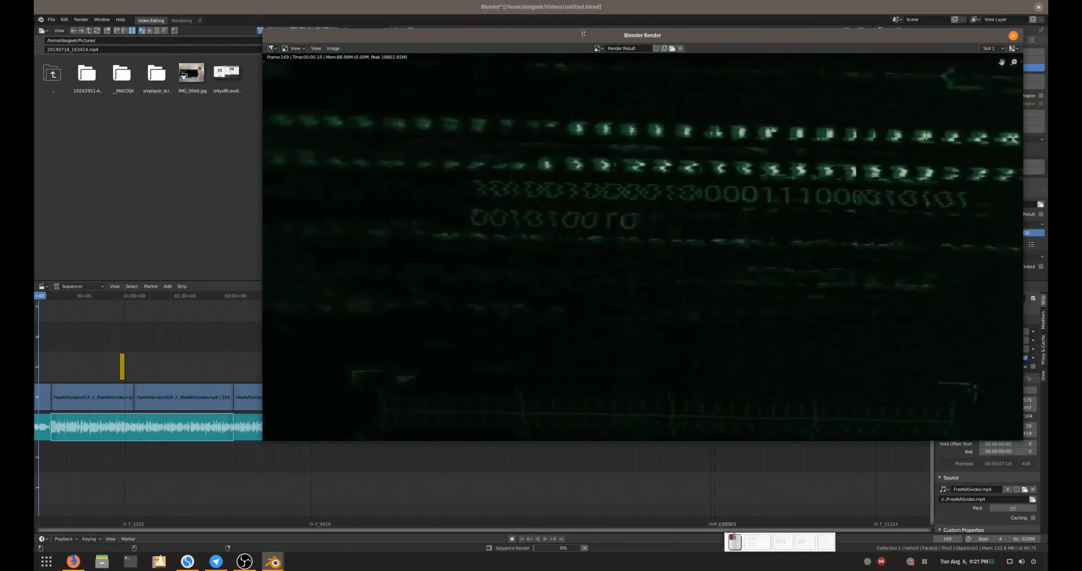
Move the render window down, bring the main editing window forward and check the output folder while rendering runs
{"action": "left_click_drag", "start_coordinate": [555, 30], "coordinate": [477, 240]}
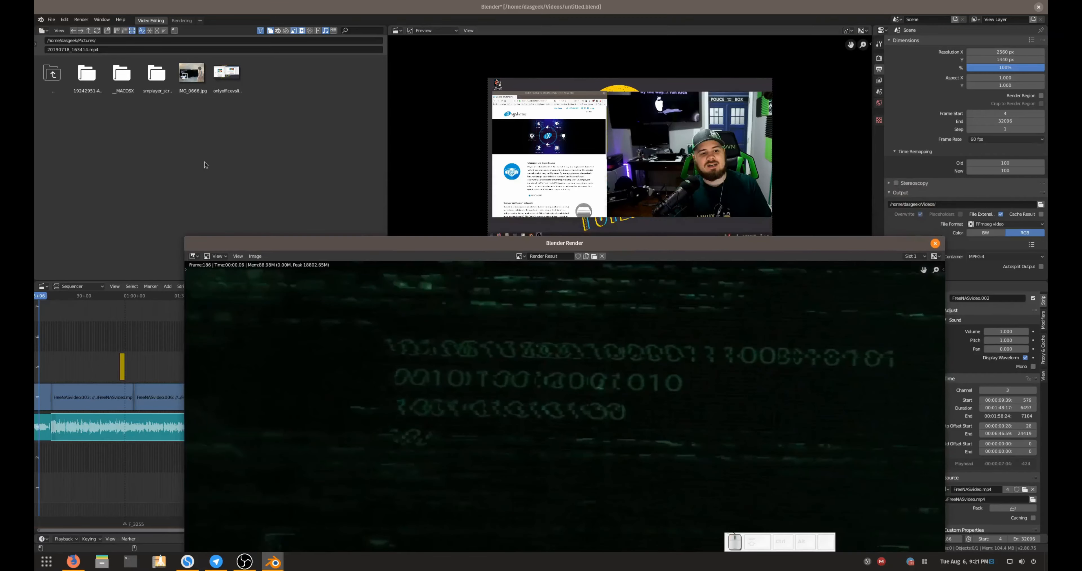
{"action": "left_click", "coordinate": [263, 169]}
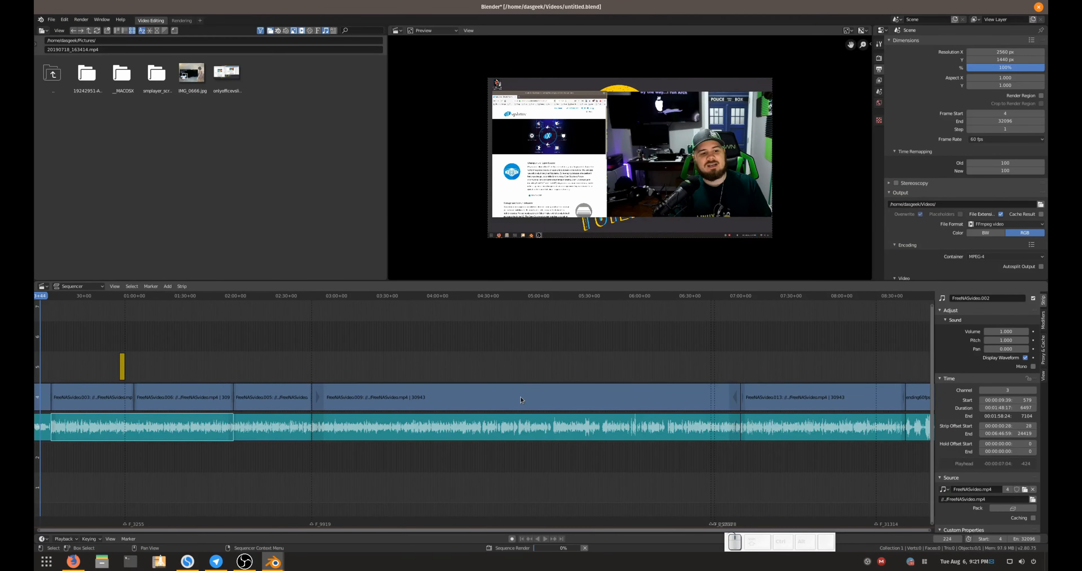
{"action": "left_click", "coordinate": [964, 206]}
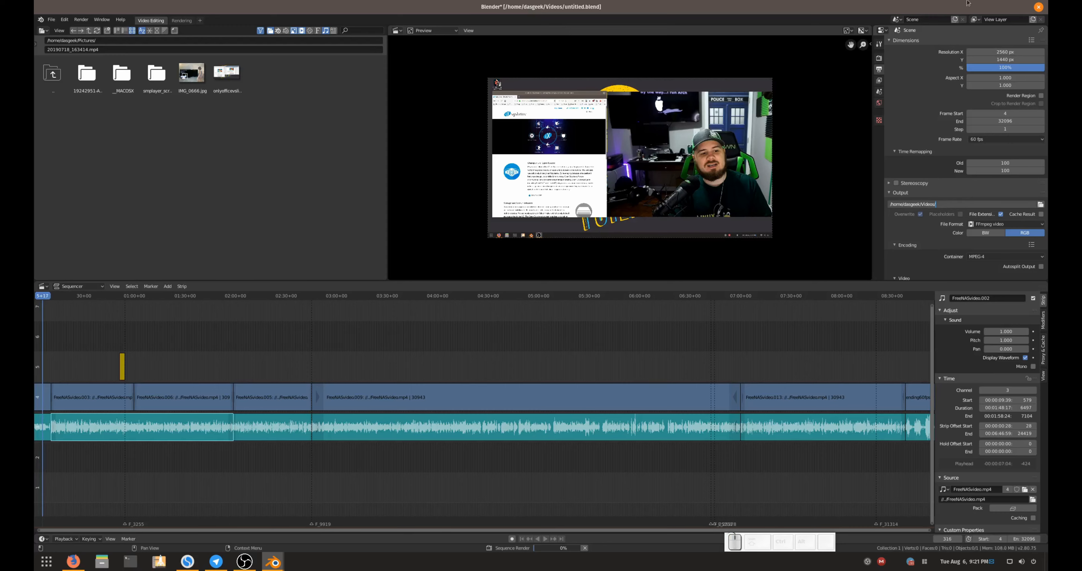
{"action": "key", "text": "alt+Tab"}
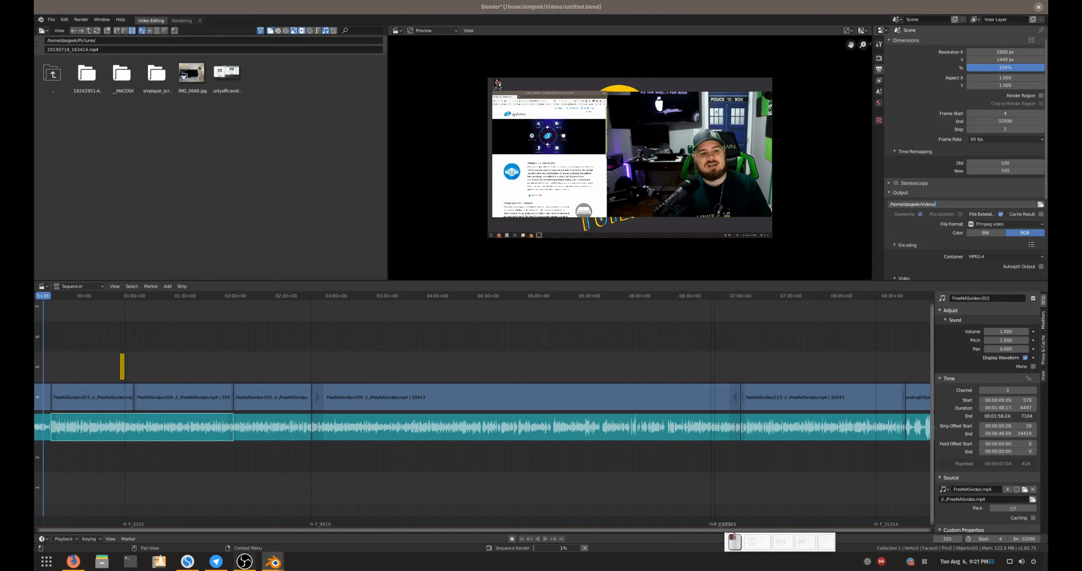